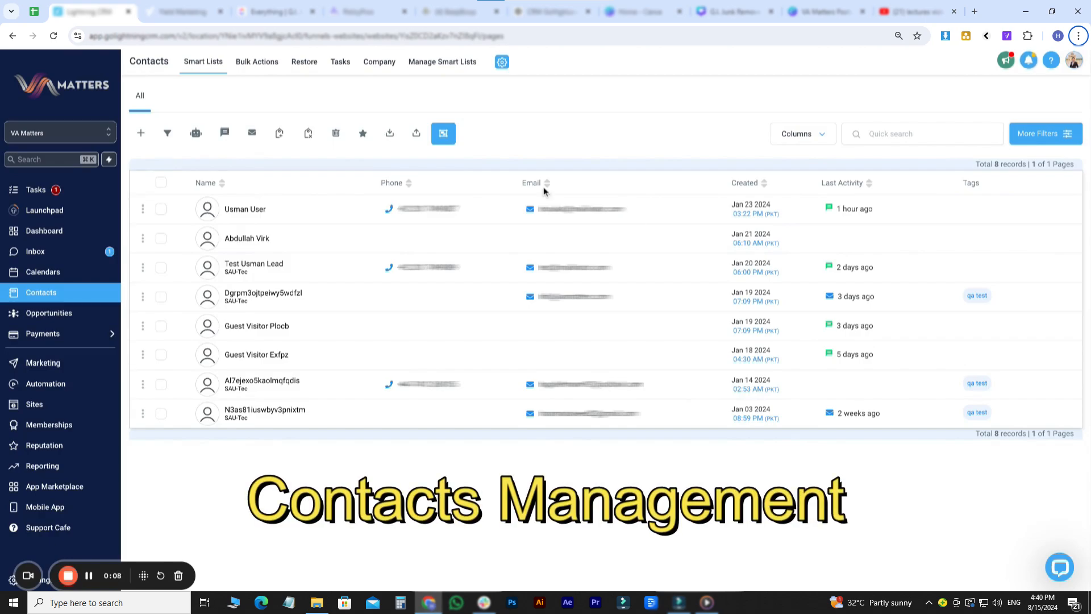
# - Start a new contact with first name John and last name Smith
pyautogui.click(141, 134)
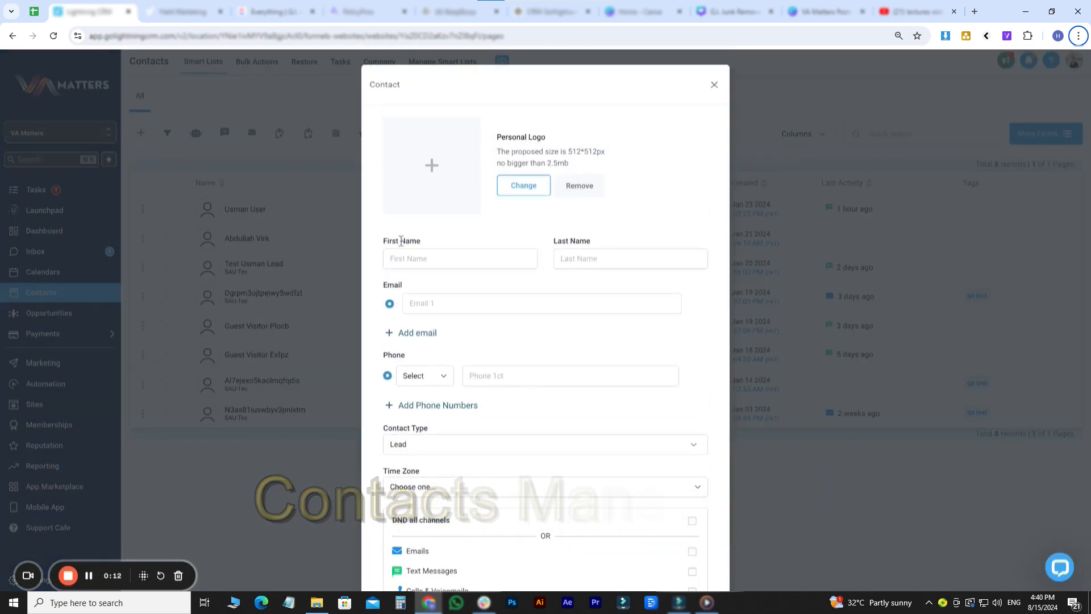
pyautogui.click(410, 259)
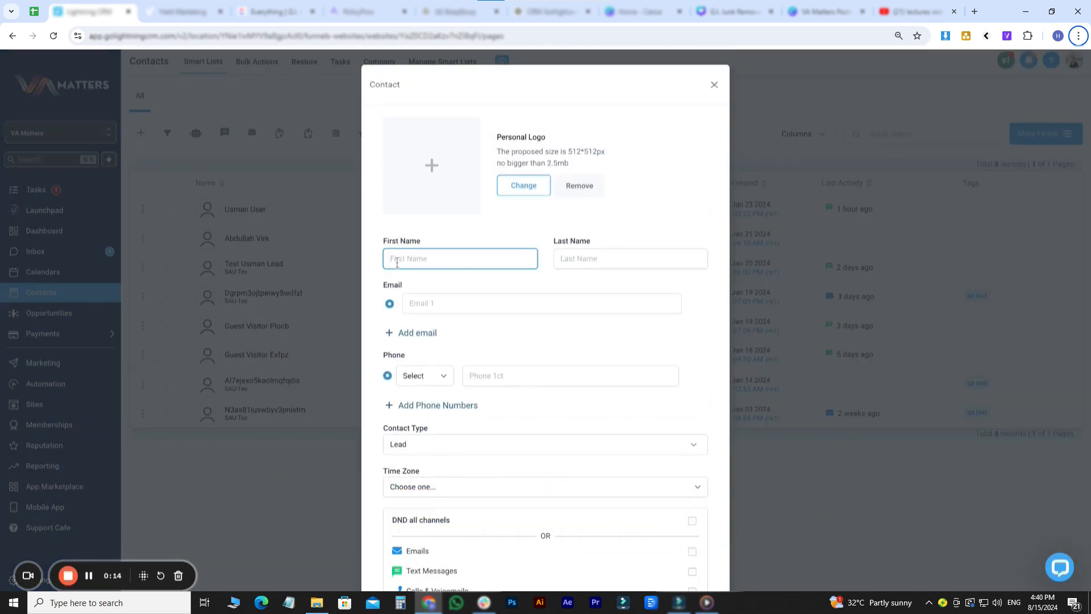
pyautogui.click(137, 133)
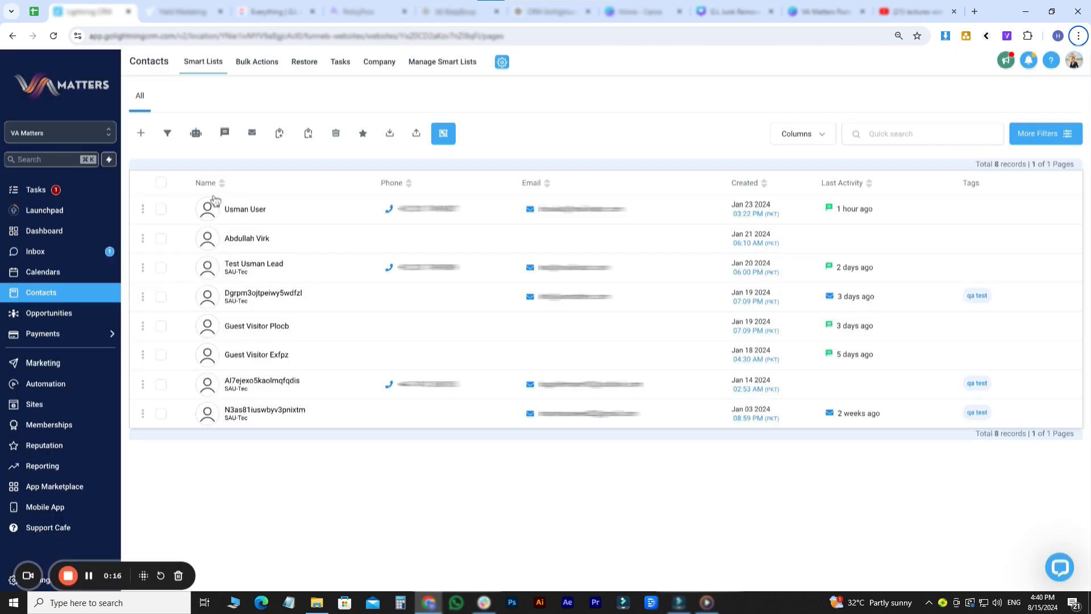
pyautogui.click(140, 133)
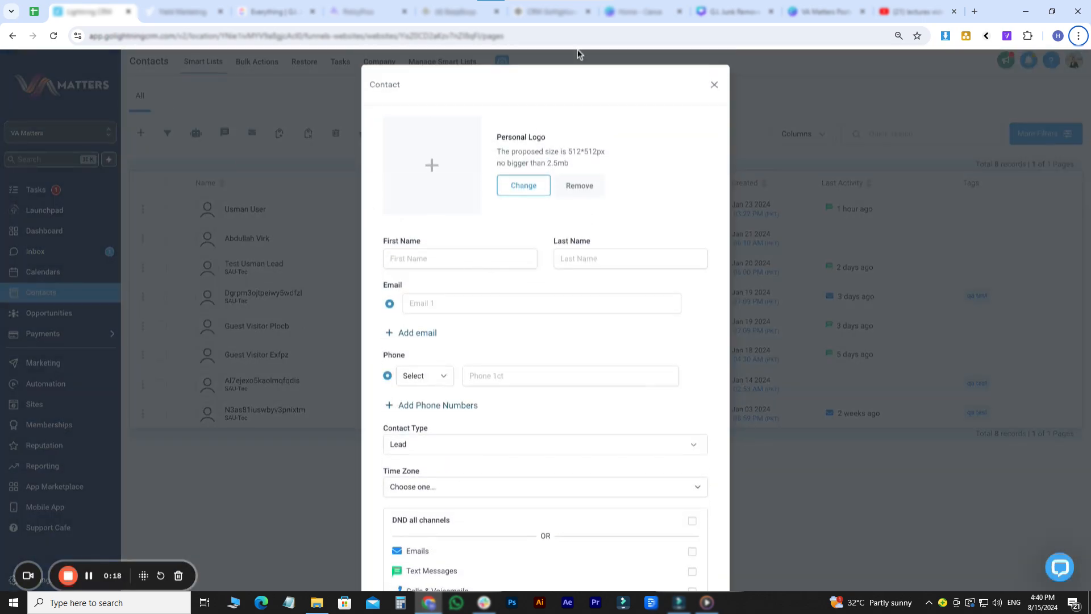
pyautogui.click(464, 263)
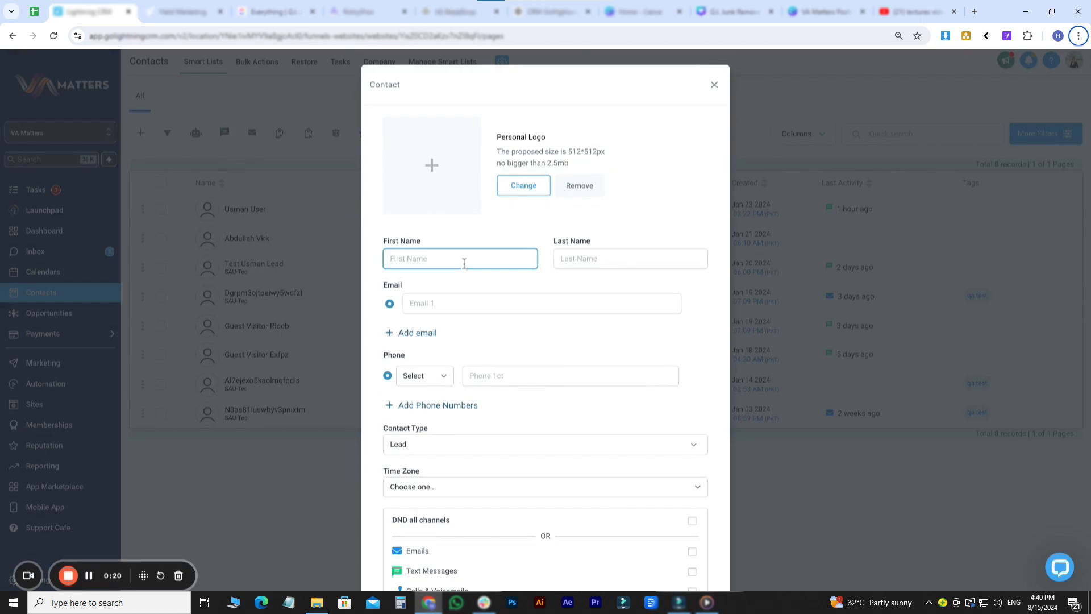
pyautogui.write('John')
pyautogui.press('Tab')
pyautogui.write('Sm')
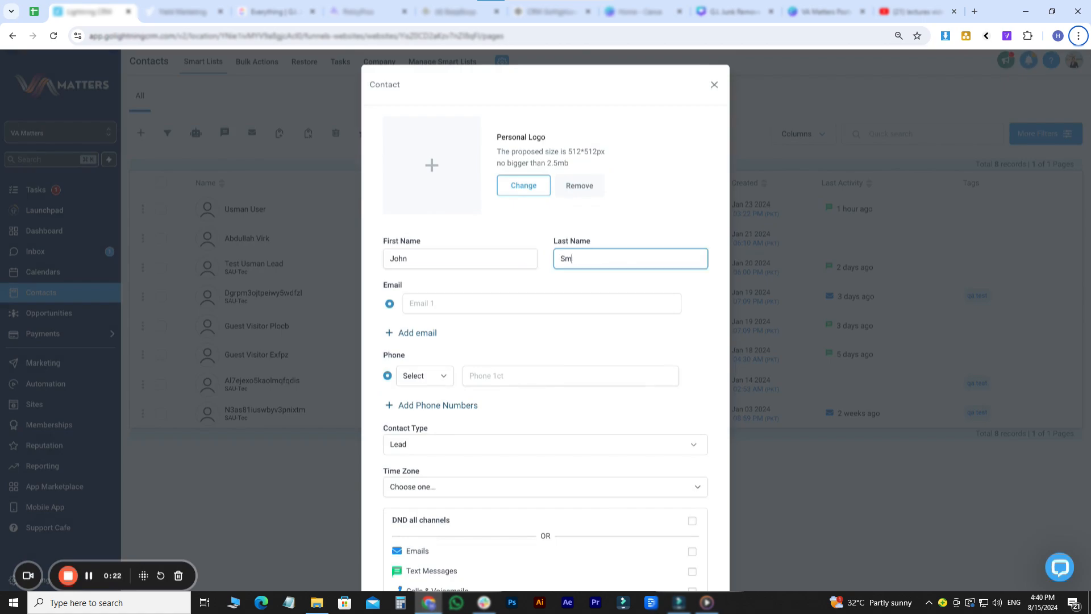
pyautogui.press('Tab')
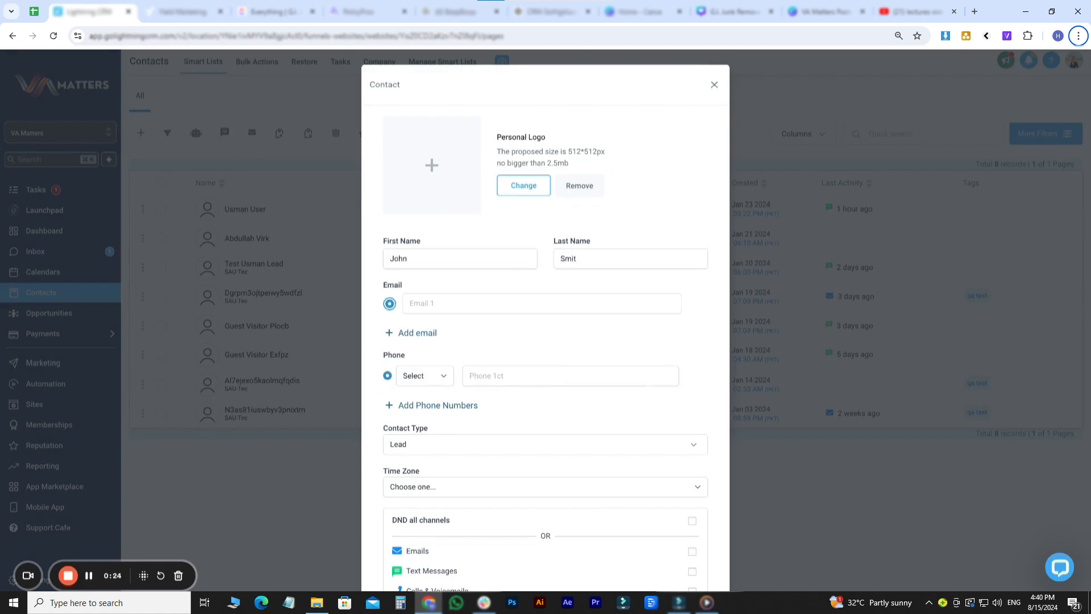
pyautogui.press('Tab')
pyautogui.click(591, 257)
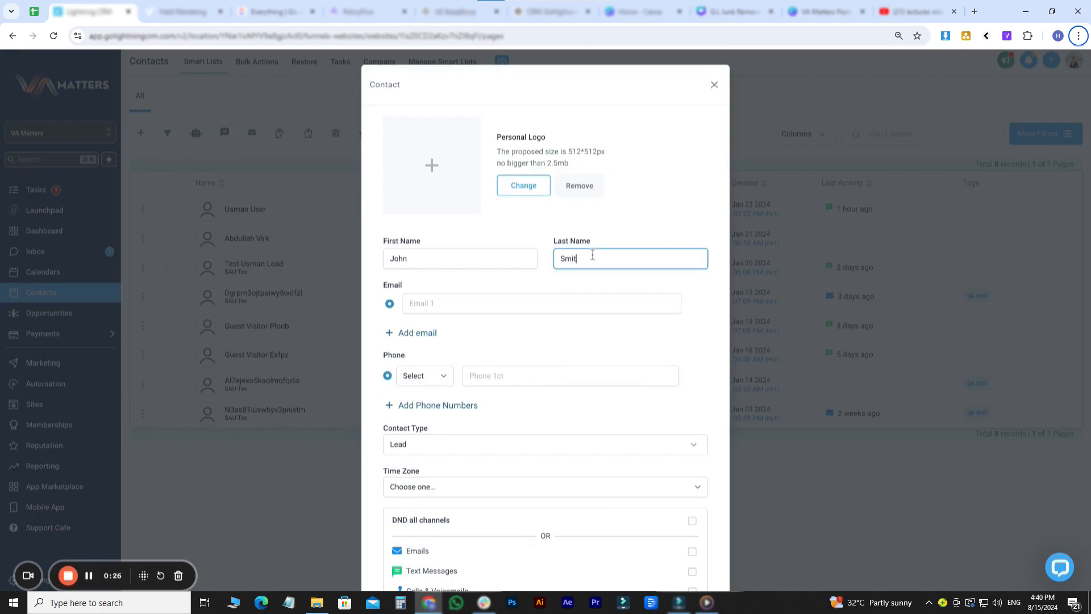
pyautogui.write('h')
pyautogui.click(500, 302)
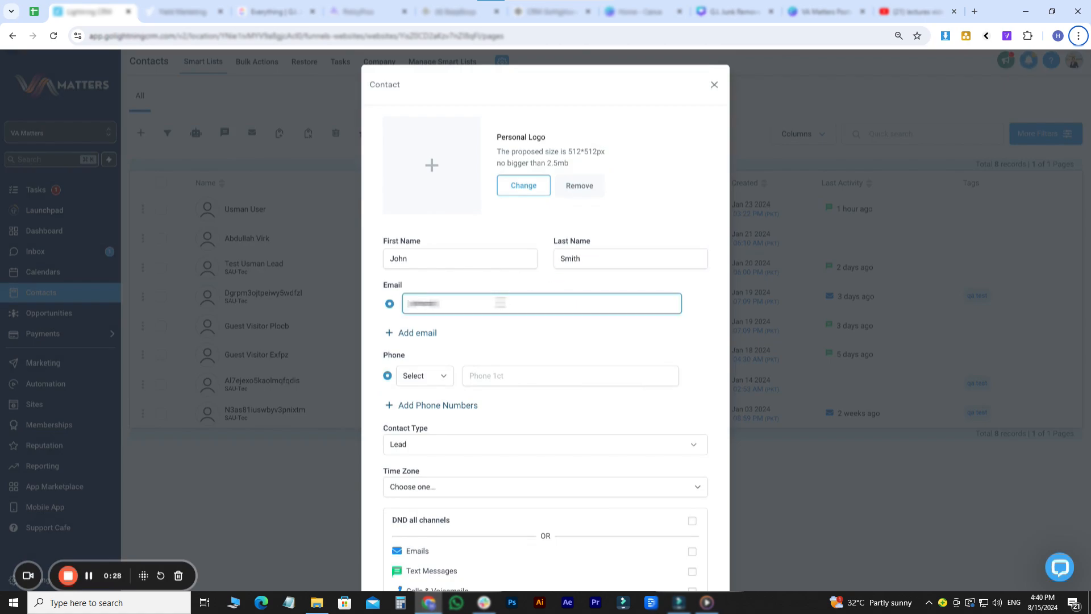
pyautogui.click(514, 377)
pyautogui.scroll(-2, 500, 377)
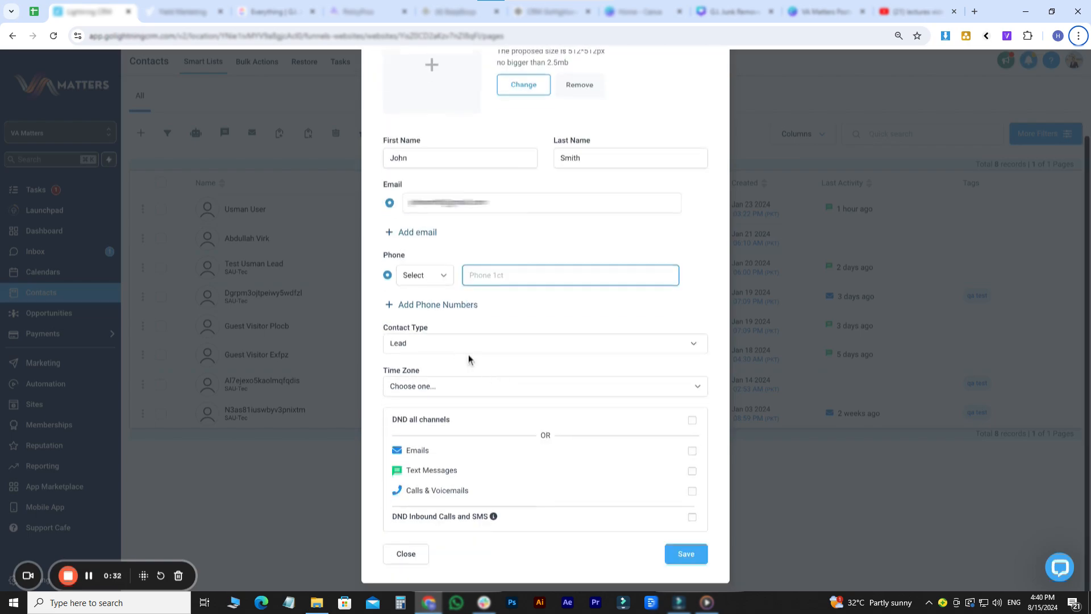
pyautogui.click(417, 392)
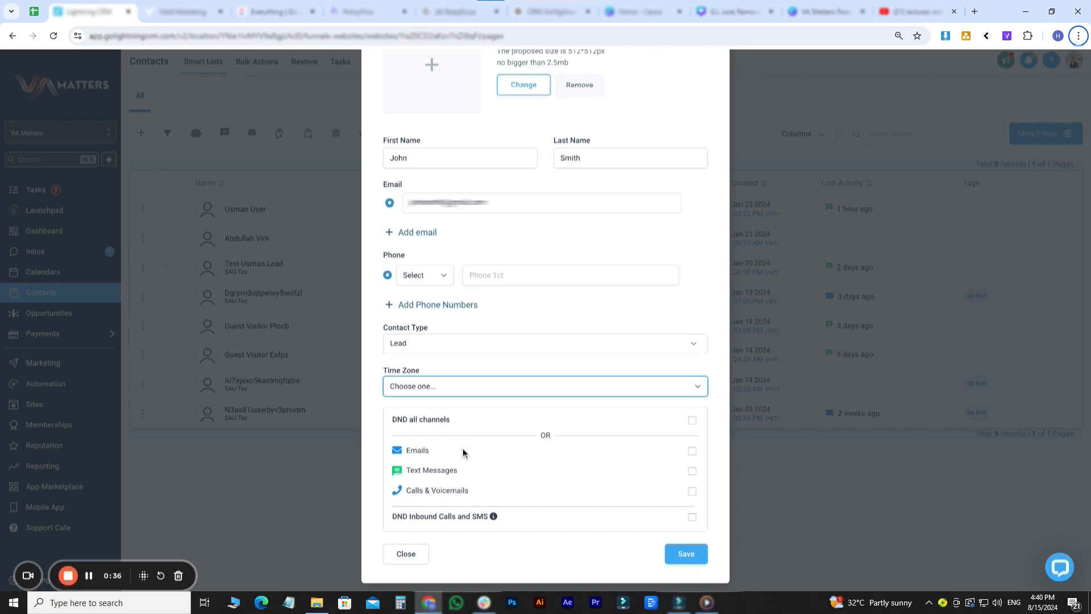
pyautogui.scroll(2, 474, 386)
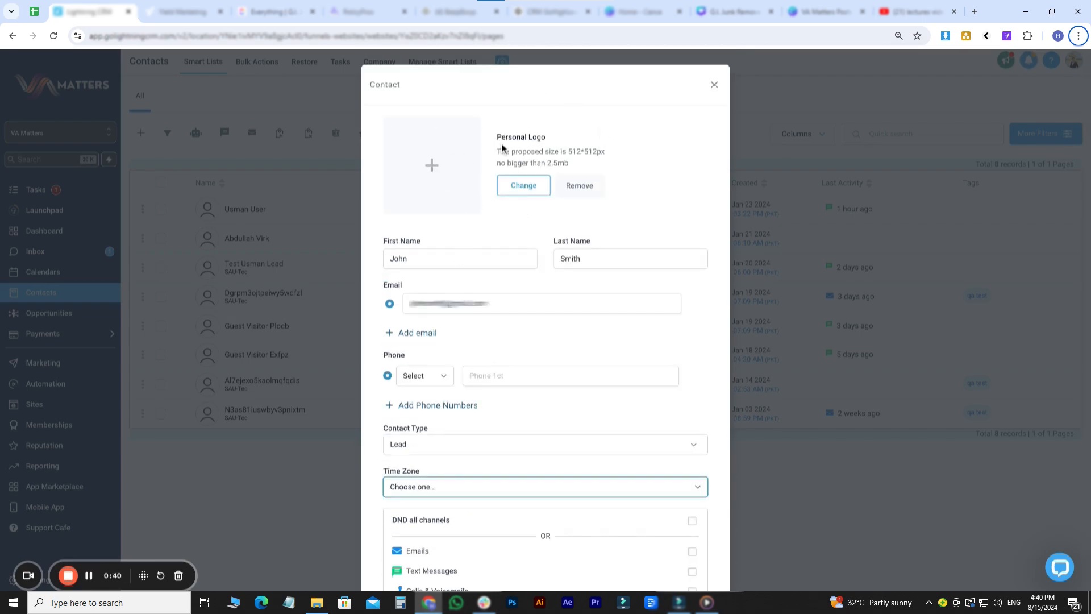
pyautogui.moveTo(500, 140); pyautogui.dragTo(550, 140)
pyautogui.scroll(-2, 578, 142)
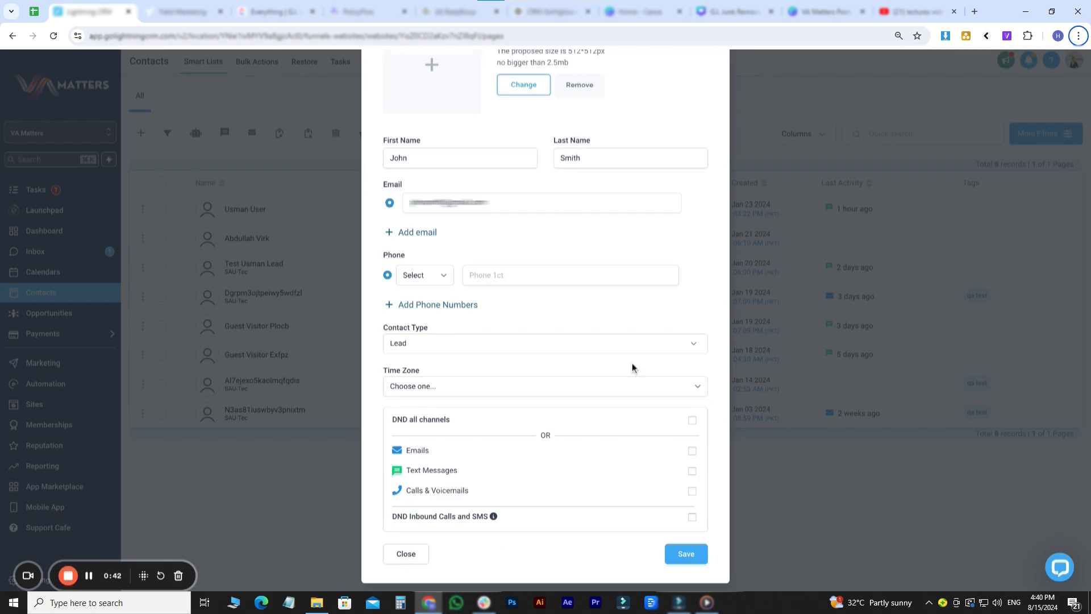
pyautogui.click(688, 550)
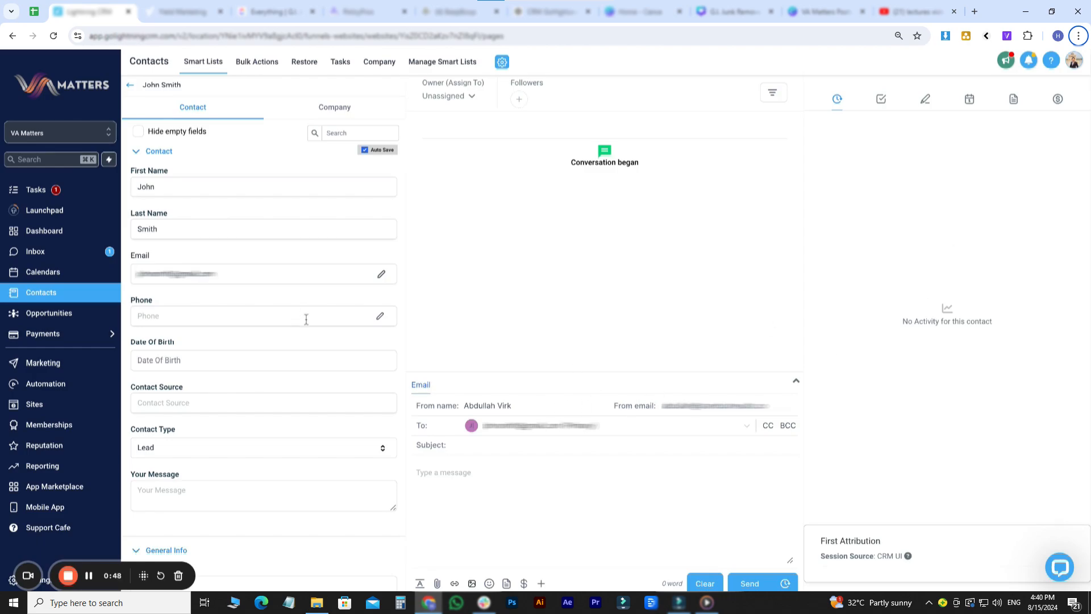
# - Go back from John Smith's record to the contacts list
pyautogui.click(130, 85)
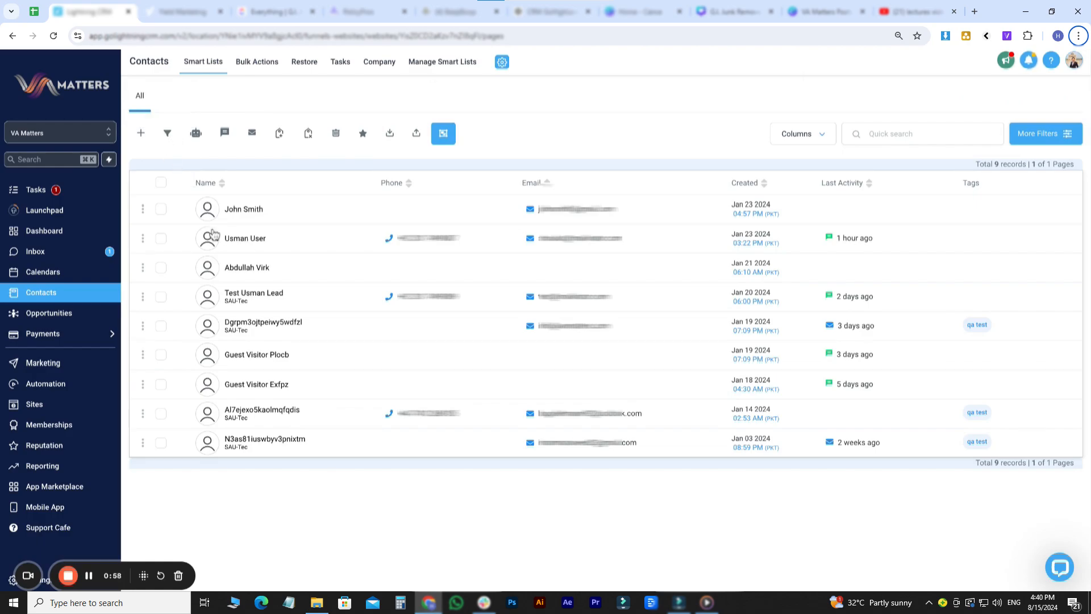
# - Start an opportunity for the top three contacts in the Sales pipeline, stage Lead In
pyautogui.click(161, 210)
pyautogui.click(161, 239)
pyautogui.click(161, 268)
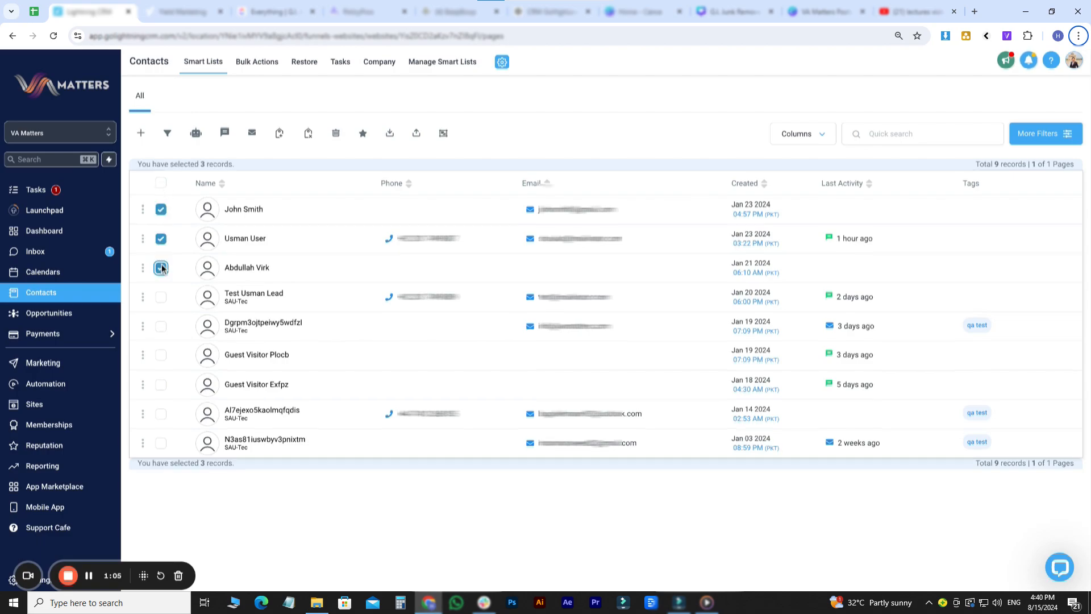
pyautogui.click(169, 138)
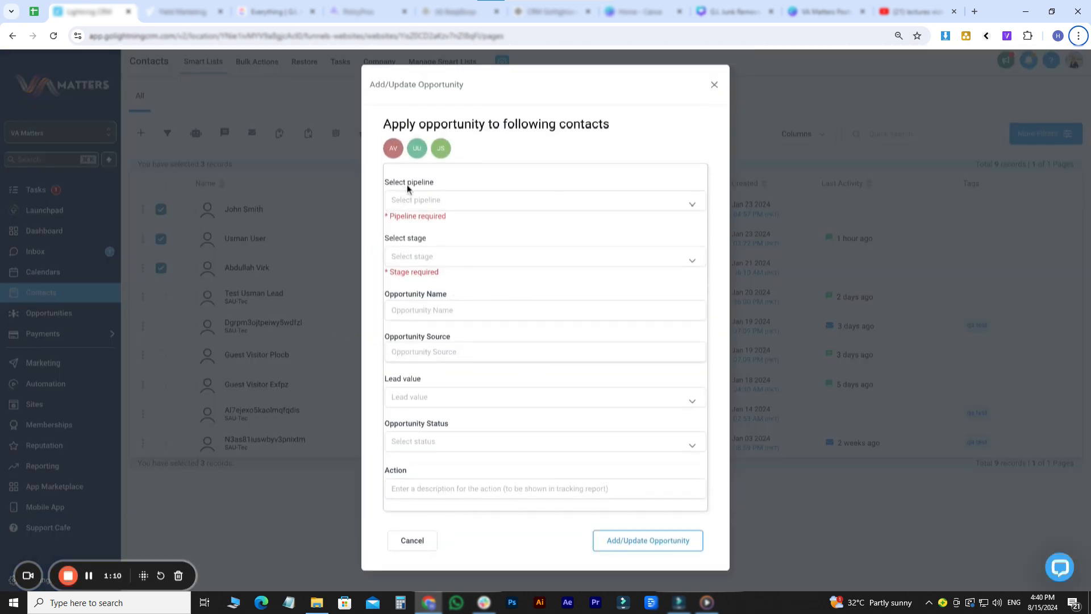
pyautogui.click(421, 199)
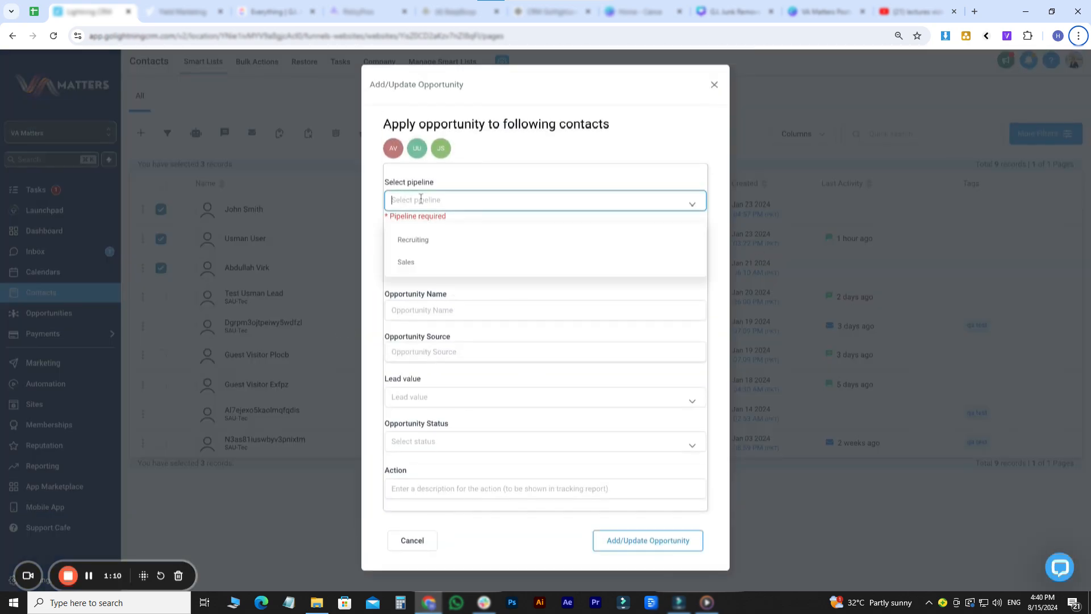
pyautogui.click(431, 271)
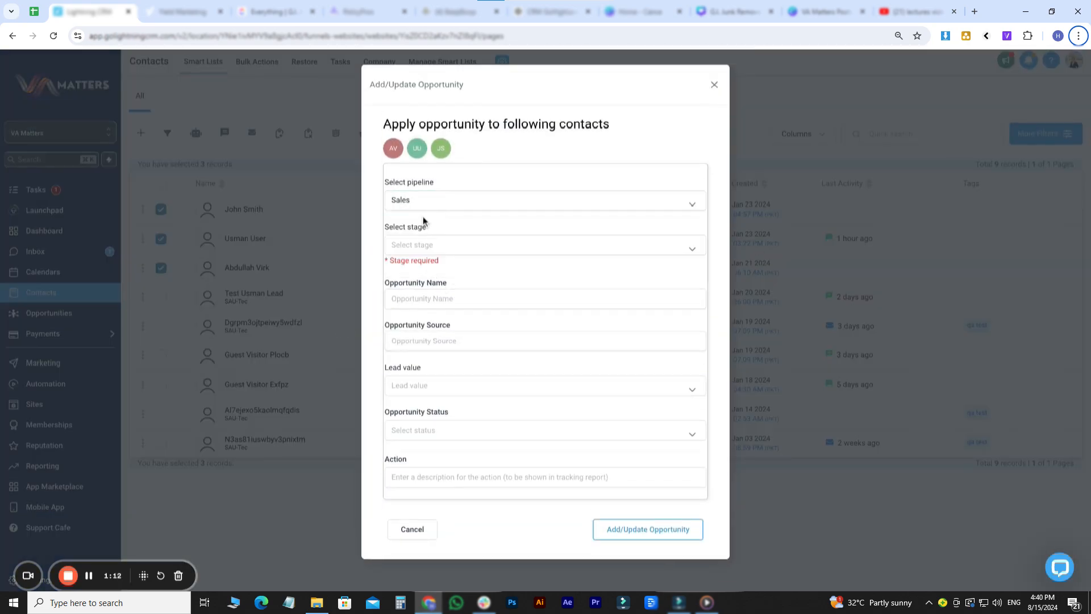
pyautogui.click(423, 249)
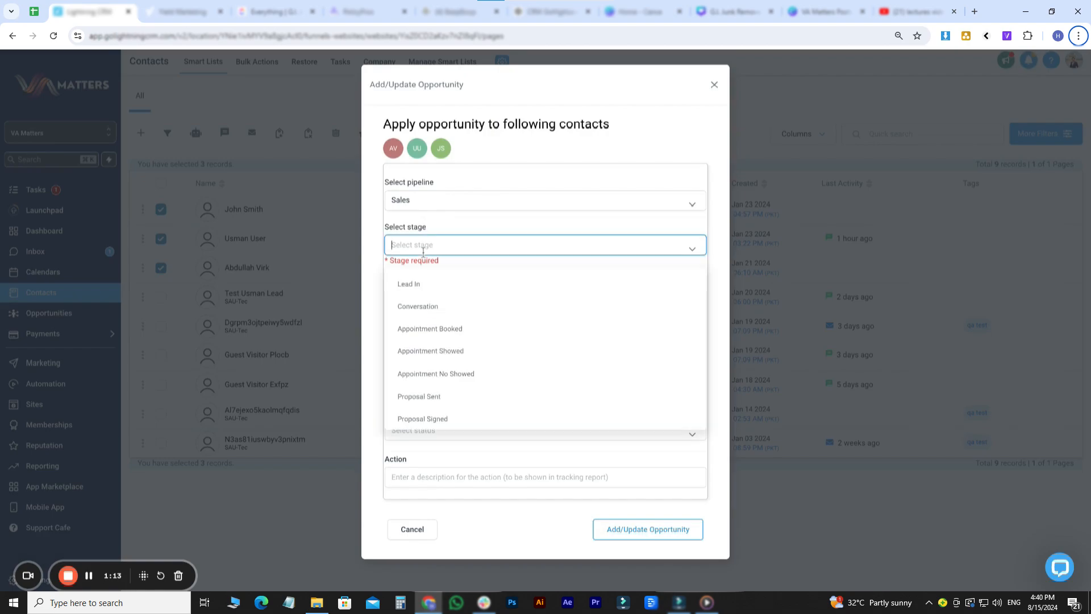
pyautogui.click(406, 284)
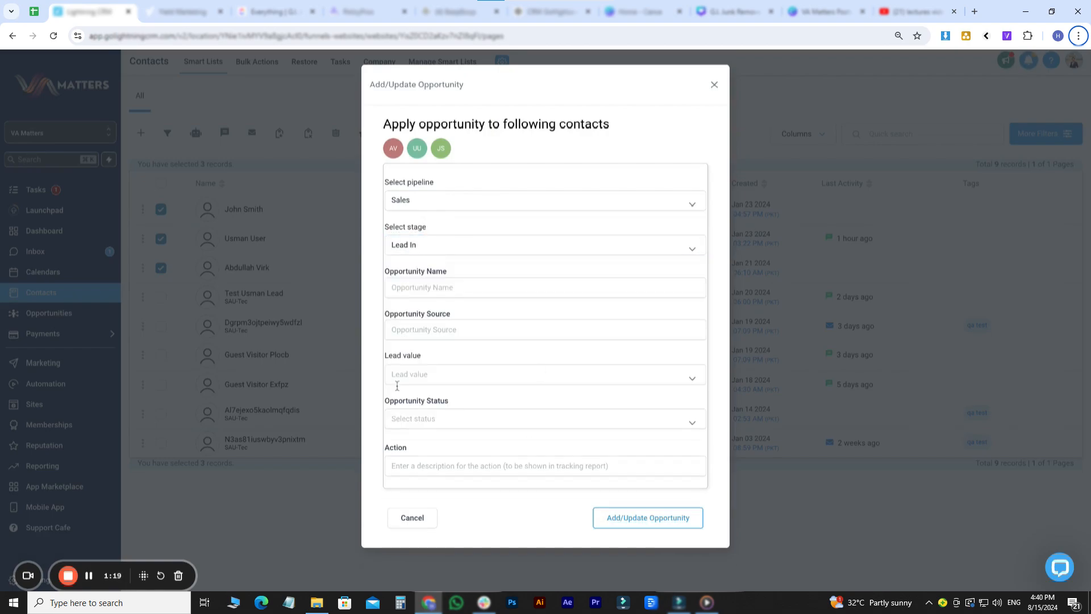
# - Name it {{contact.name}}, with source FB, lead value 1000, status Open and action 'Test Pipeline Change'
pyautogui.click(453, 289)
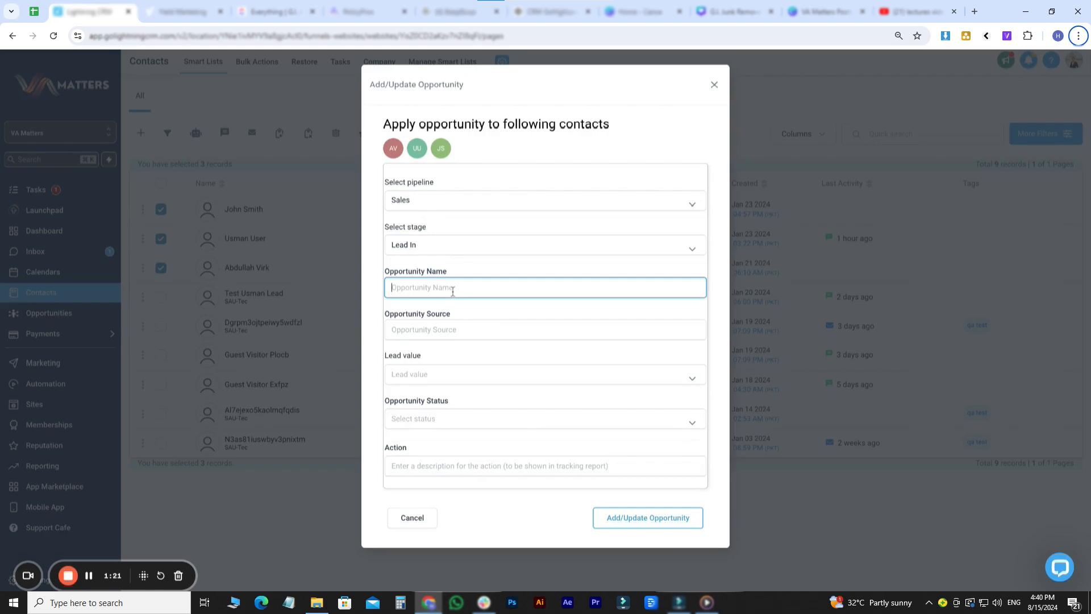
pyautogui.write('{{contact.name}}')
pyautogui.click(440, 329)
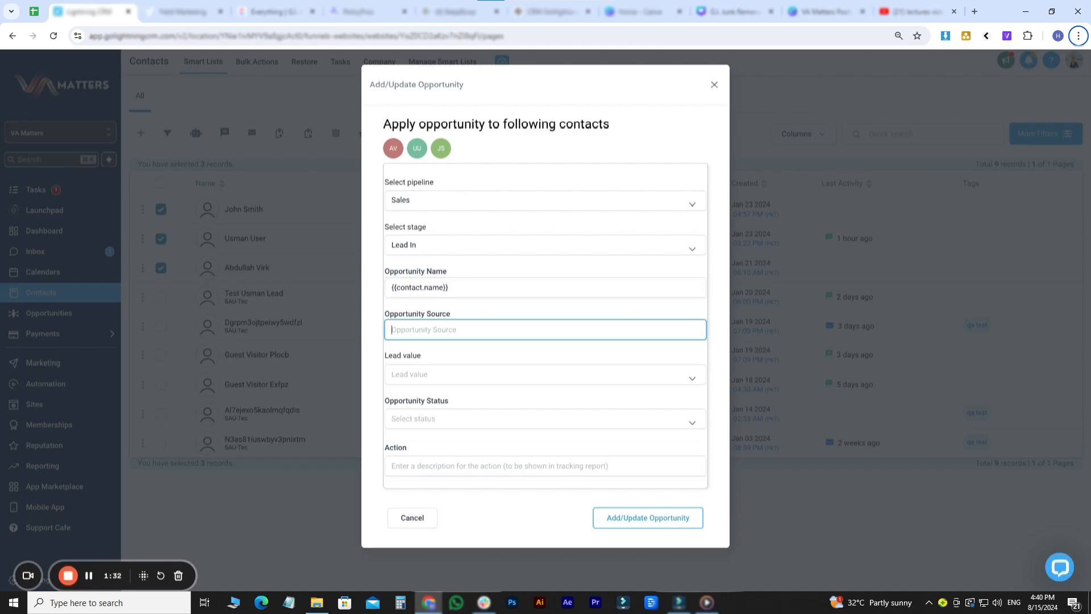
pyautogui.write('FB')
pyautogui.click(432, 374)
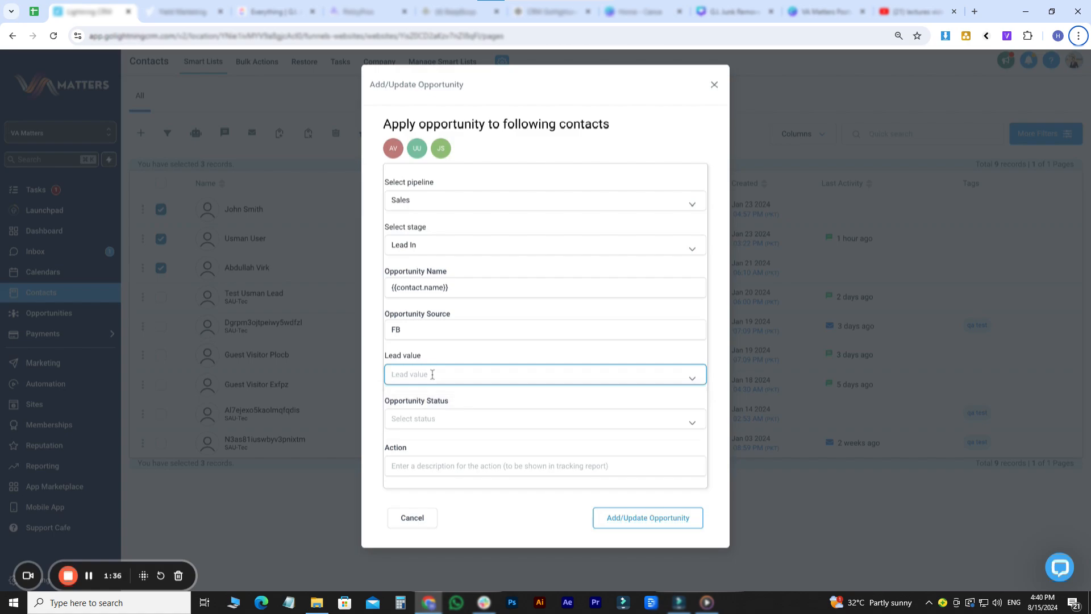
pyautogui.write('1000')
pyautogui.click(438, 413)
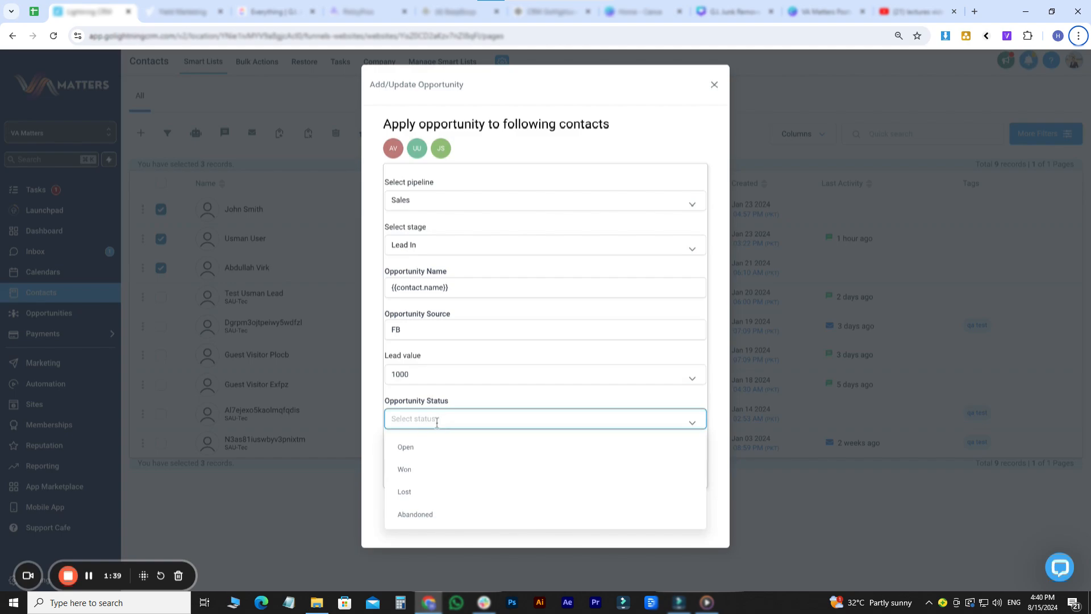
pyautogui.click(406, 448)
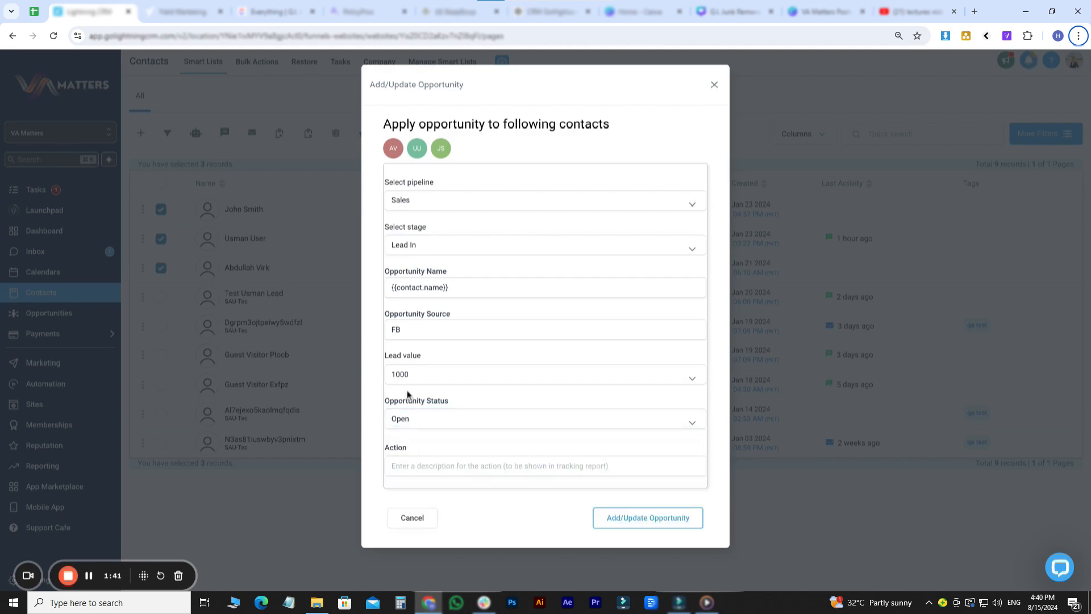
pyautogui.click(436, 467)
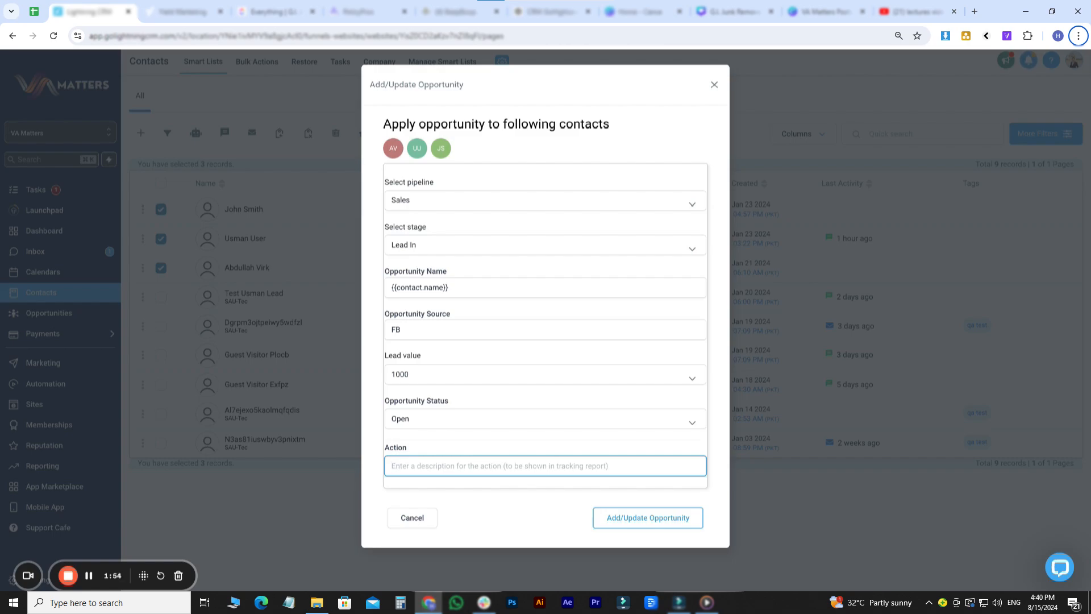
pyautogui.write('Test')
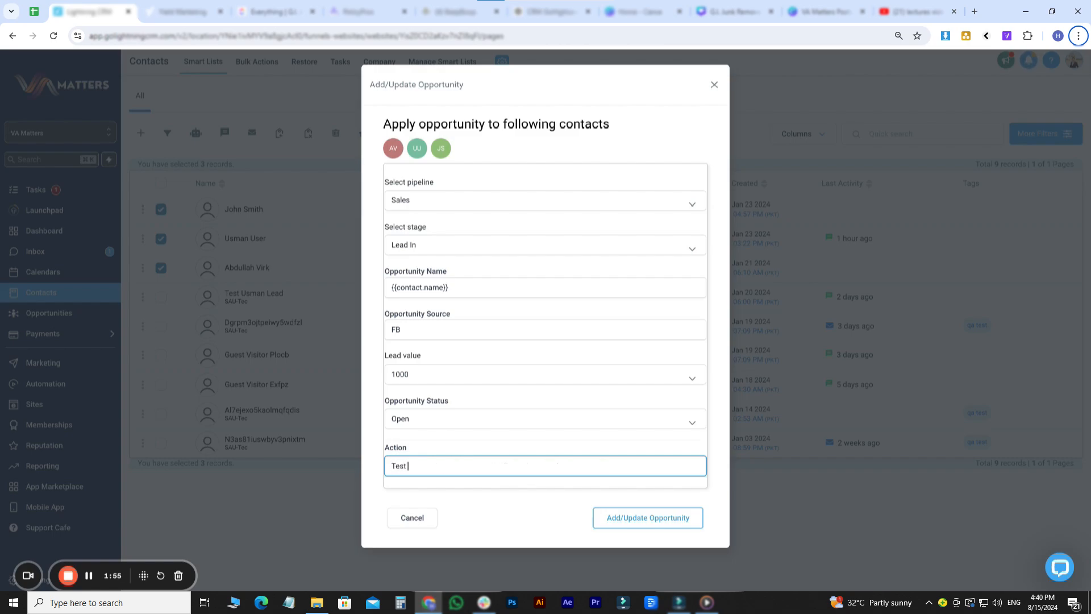
pyautogui.write(' Pipeline Change')
# - Apply the opportunity to the three contacts and check the completed bulk job's stats
pyautogui.click(688, 517)
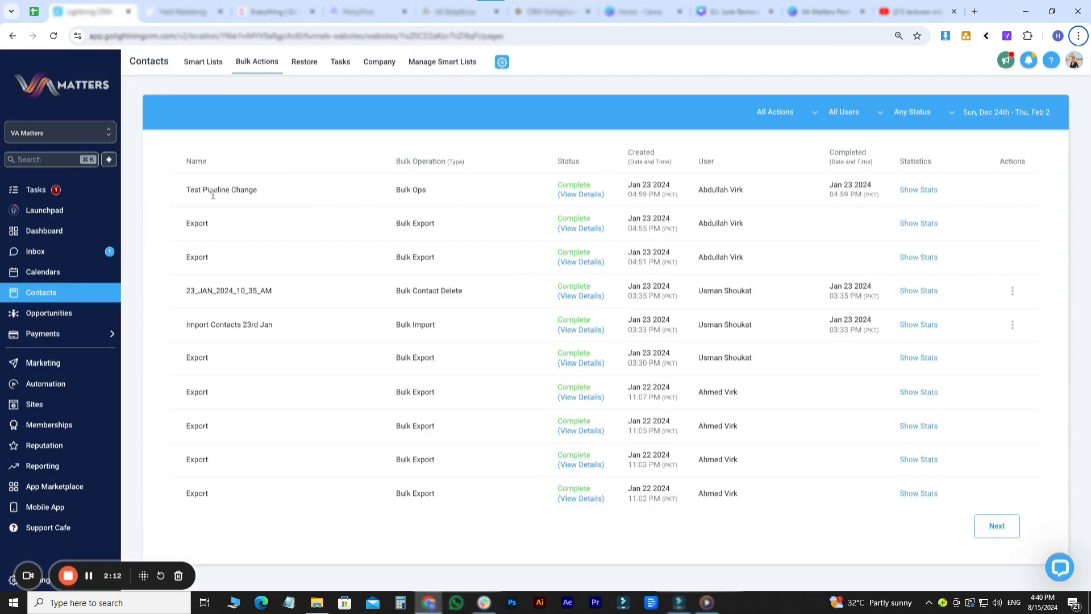
pyautogui.moveTo(202, 189); pyautogui.dragTo(257, 190)
pyautogui.doubleClick(568, 184)
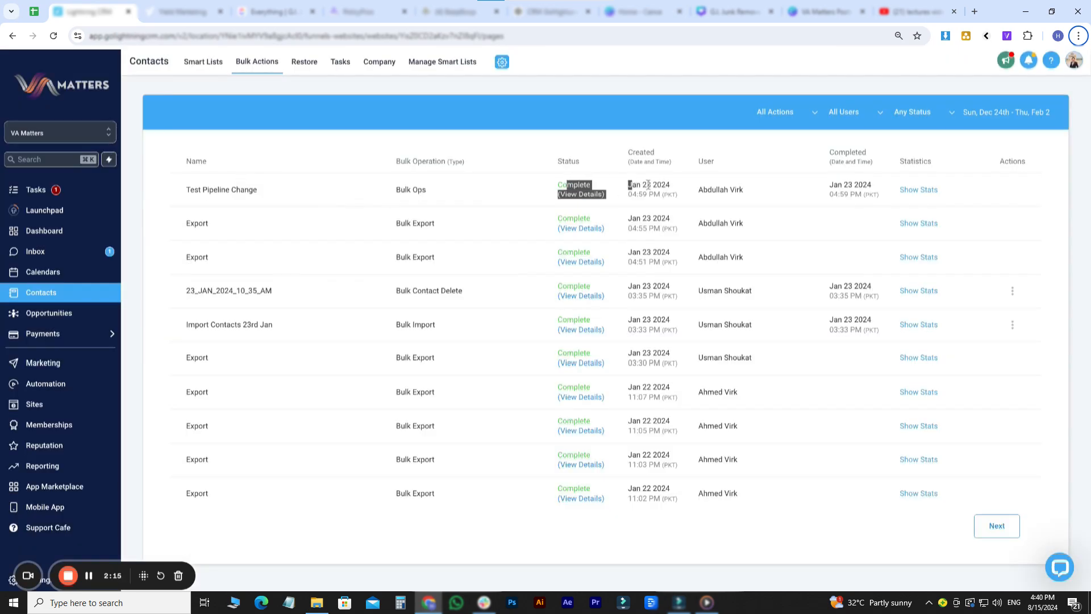
pyautogui.click(918, 190)
# - Look over the Sales pipeline board, then return to the contacts list
pyautogui.click(41, 292)
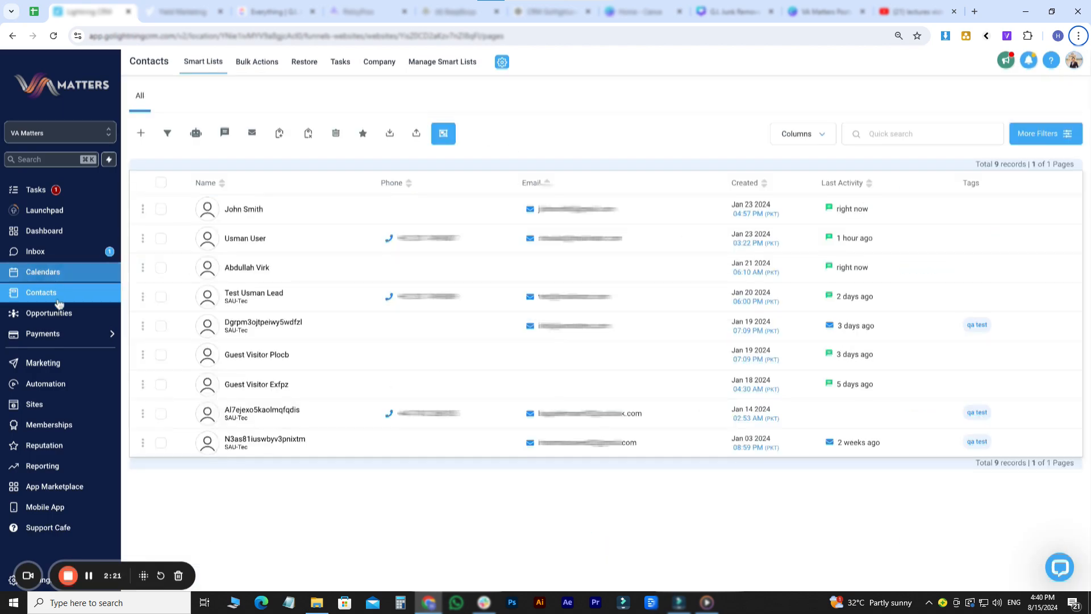
pyautogui.click(73, 314)
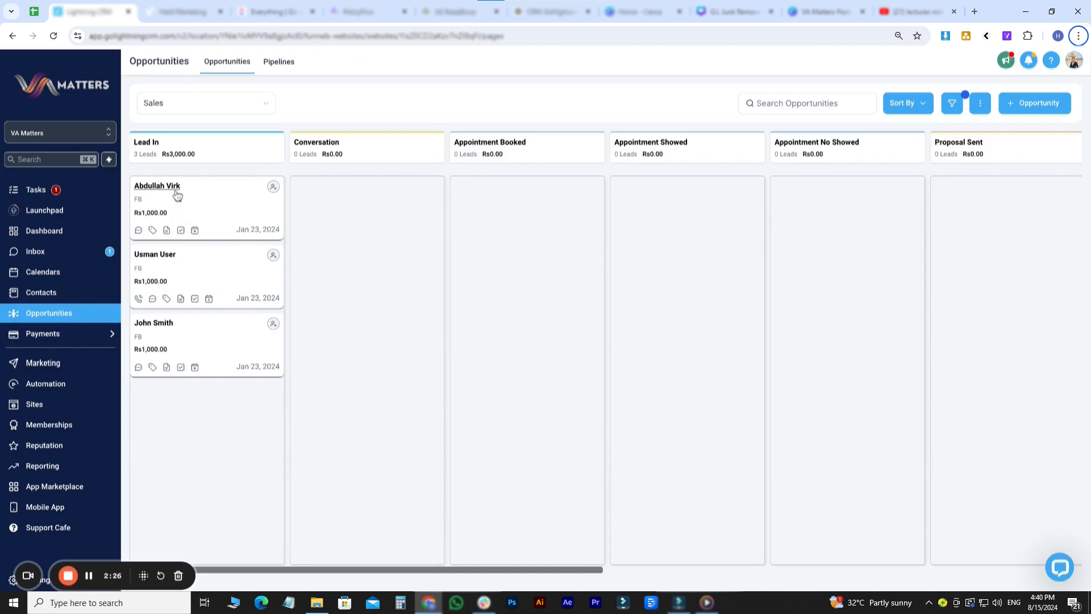
pyautogui.click(39, 297)
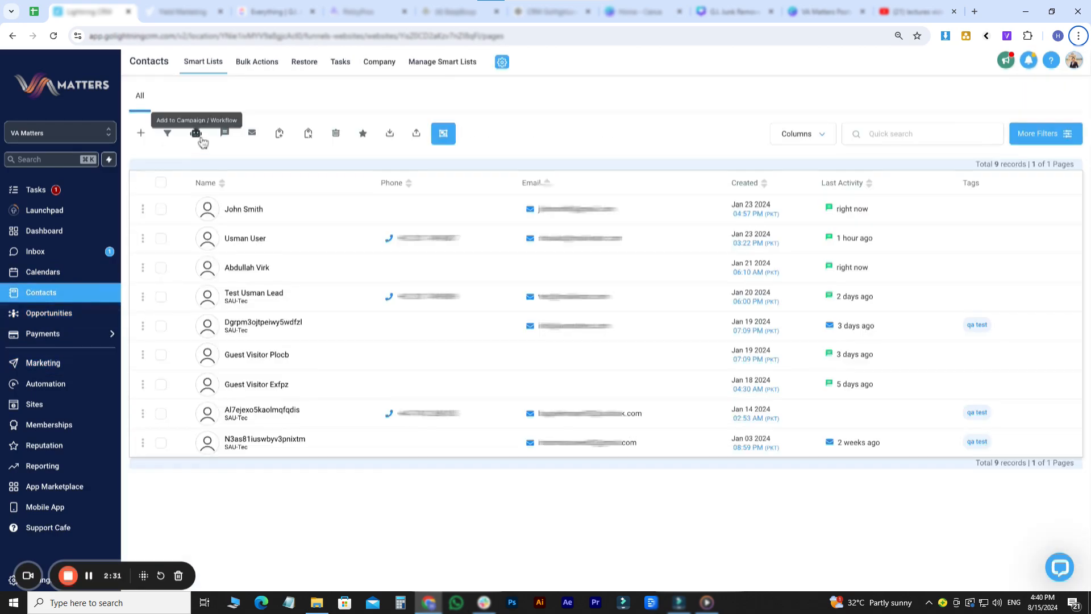
# - Select the top three contacts and choose the Consultation Call Confirmation + Reminder workflow
pyautogui.click(161, 209)
pyautogui.click(161, 238)
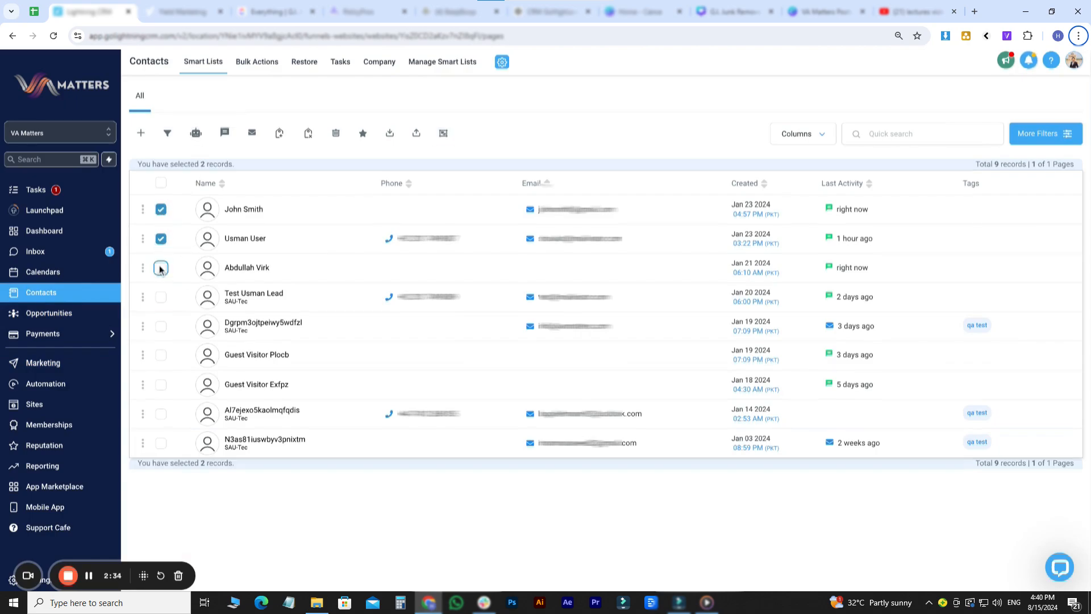
pyautogui.click(161, 267)
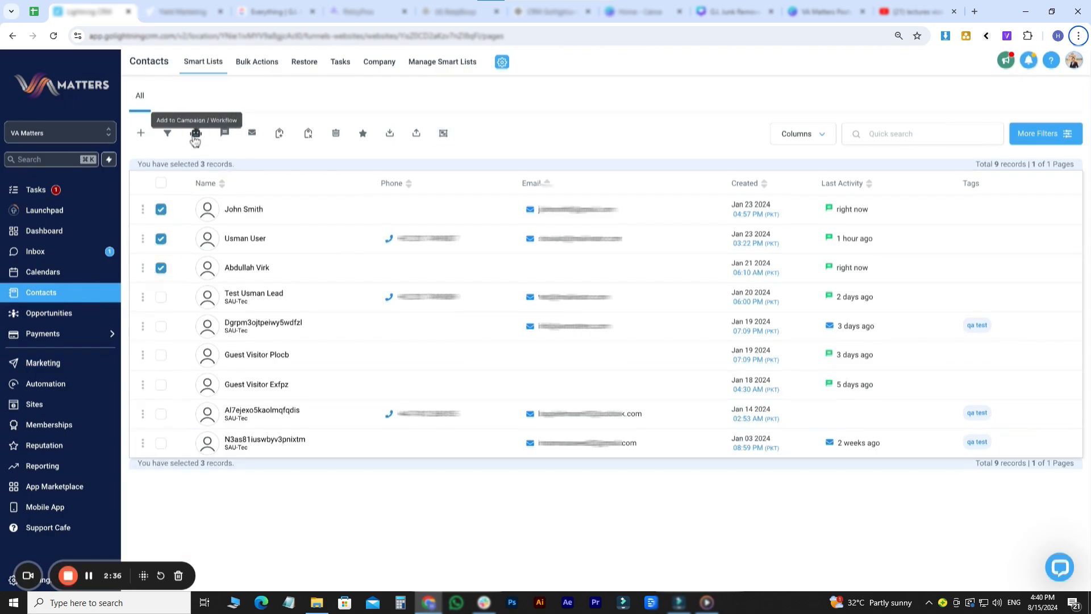
pyautogui.click(195, 134)
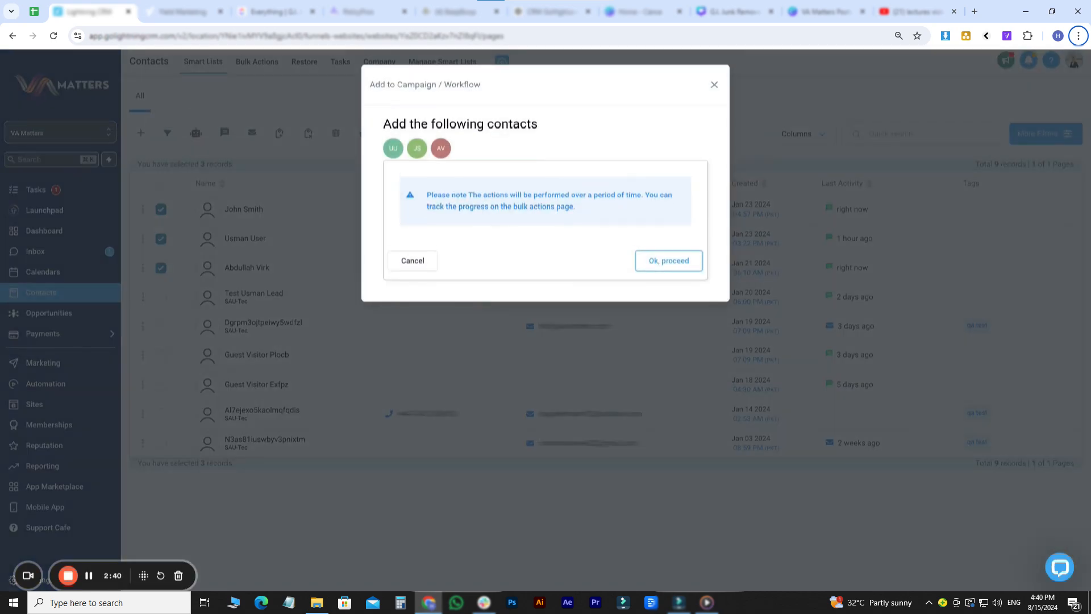
pyautogui.click(673, 271)
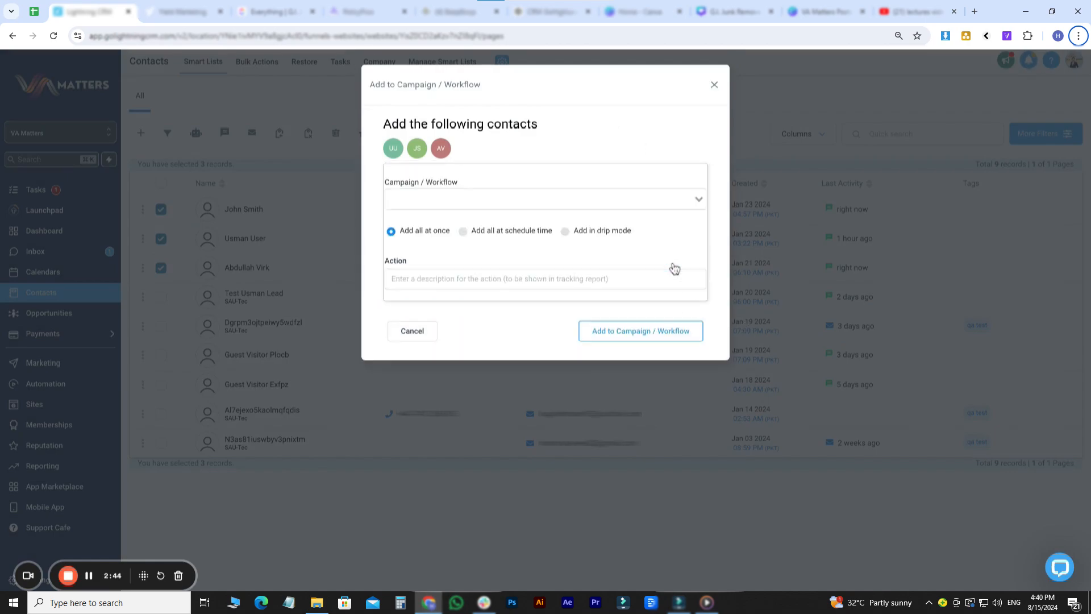
pyautogui.click(431, 206)
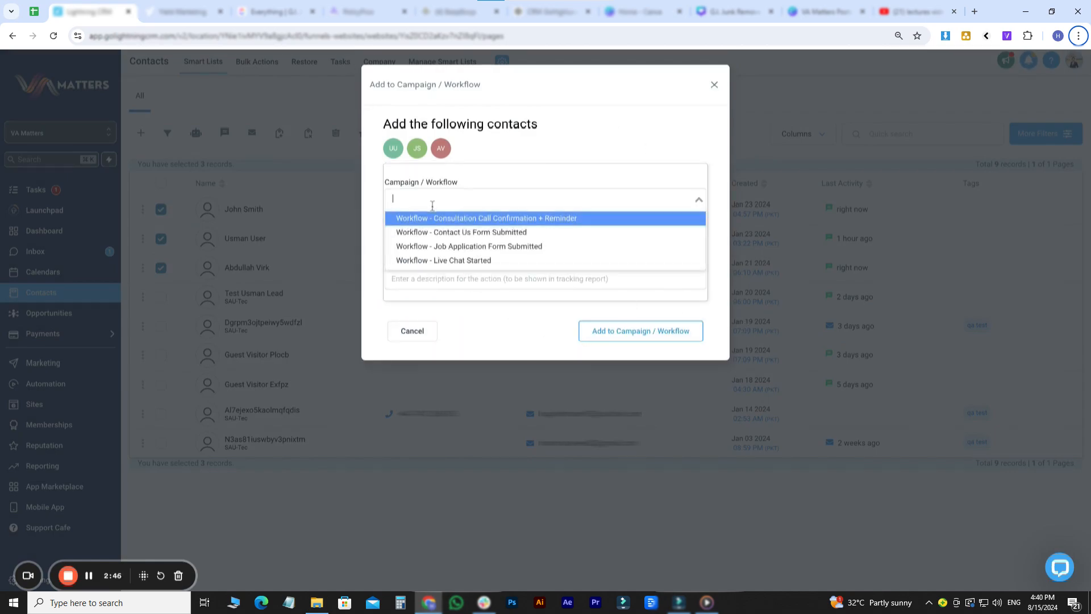
pyautogui.click(494, 219)
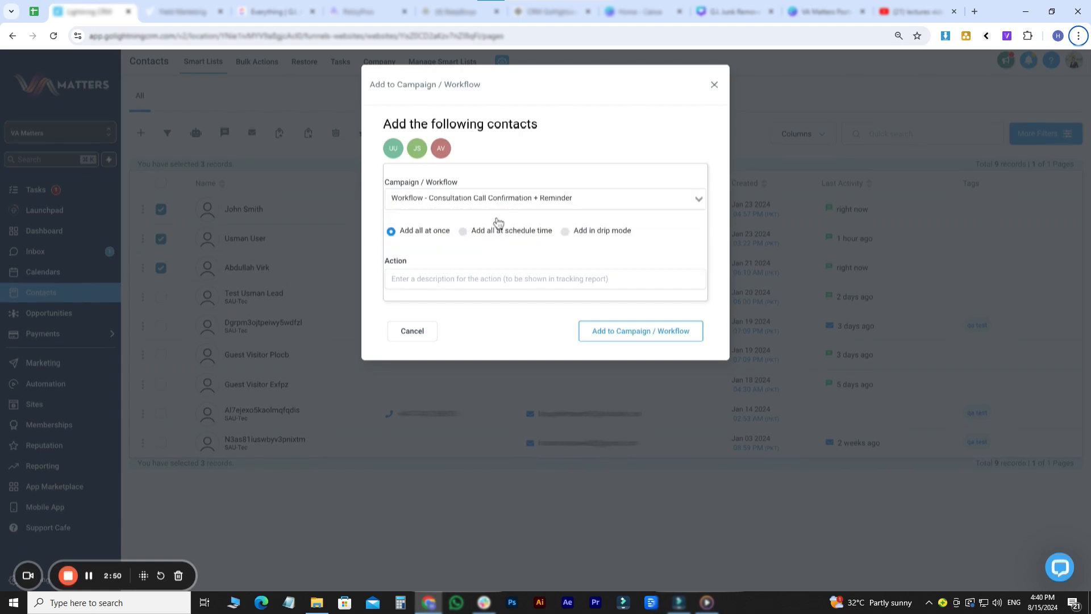
# - Switch to drip mode, name the action 'Bulk Contact Nurturing Test' and start on Jan 23
pyautogui.click(421, 278)
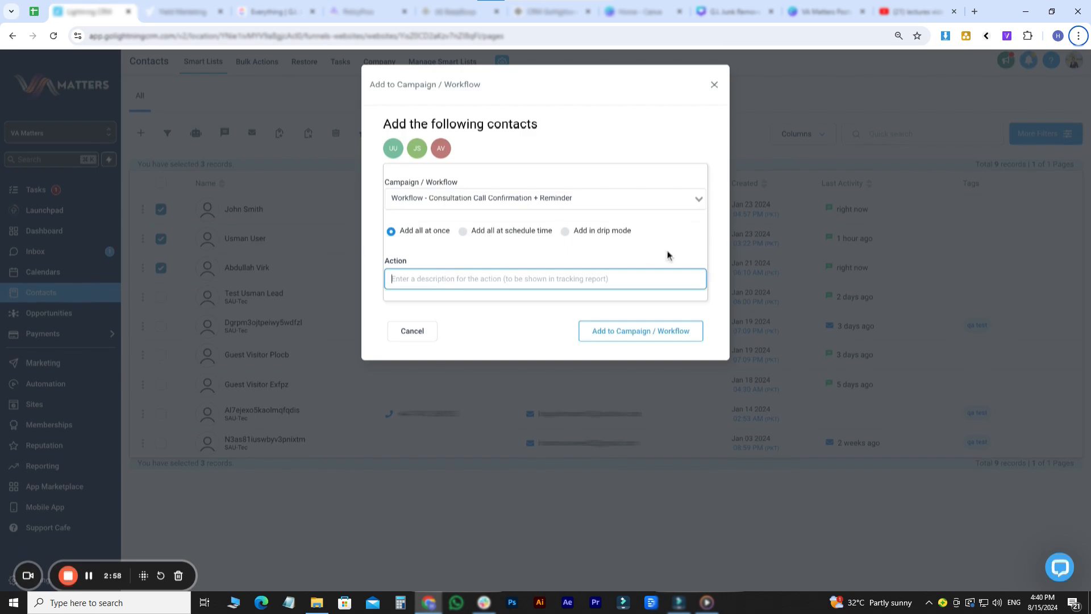
pyautogui.click(600, 234)
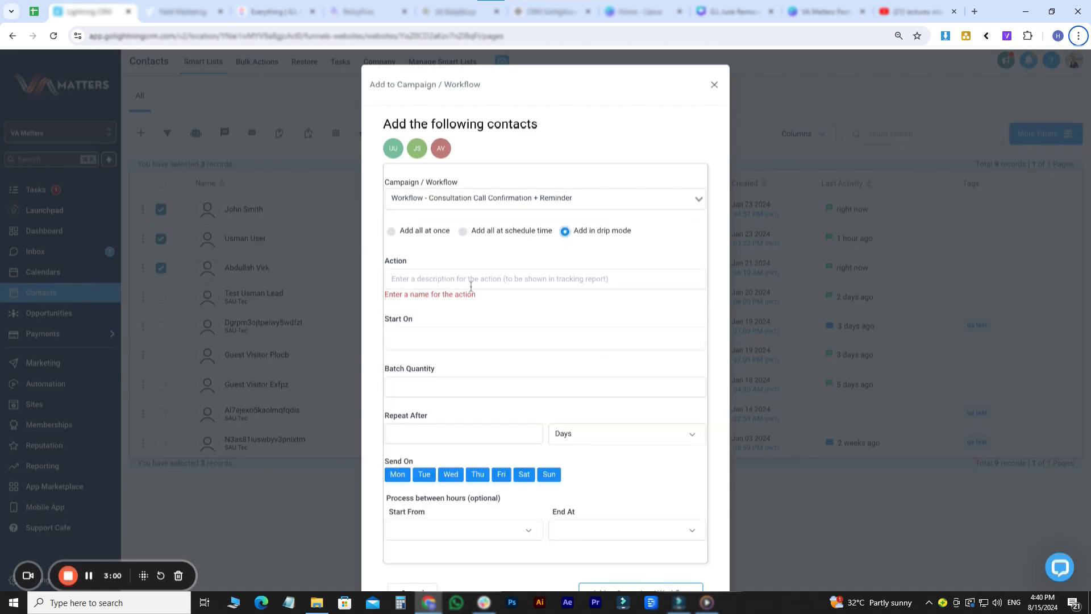
pyautogui.click(471, 284)
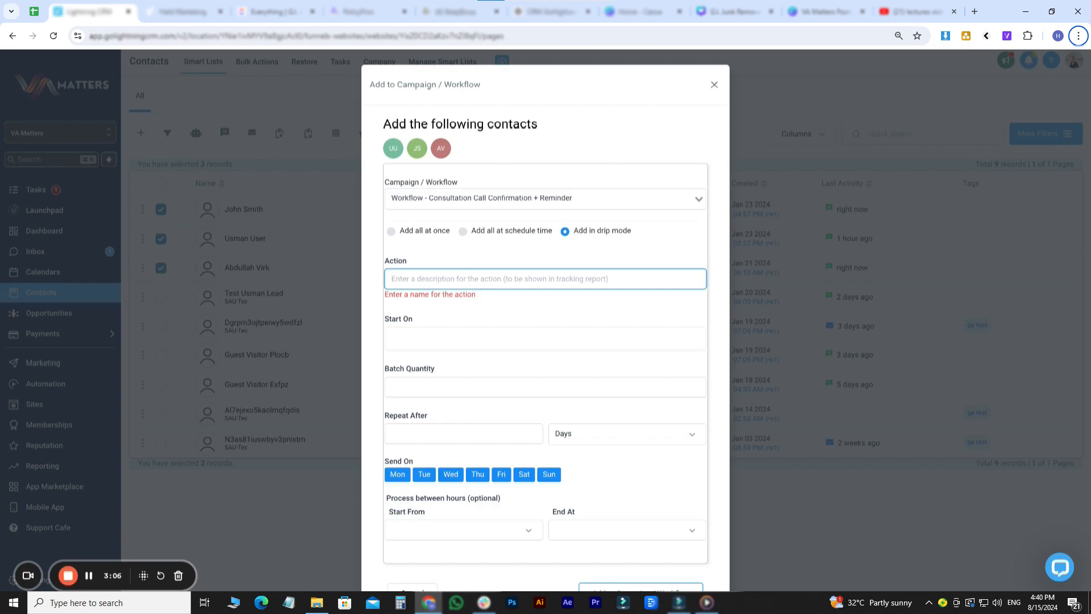
pyautogui.write('Bulk')
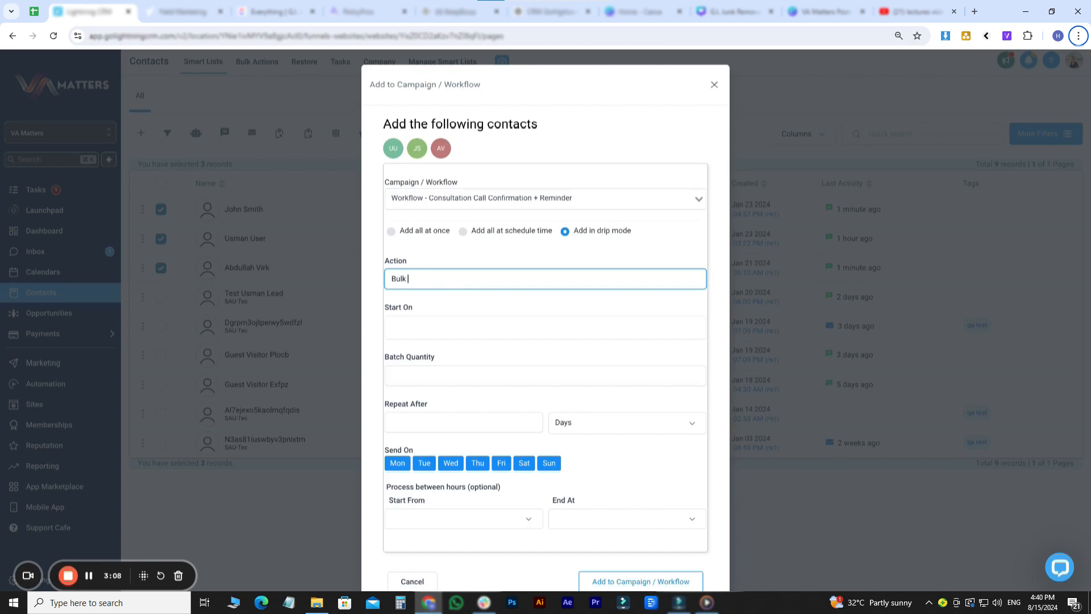
pyautogui.write(' Contact Nurturing Test')
pyautogui.click(447, 330)
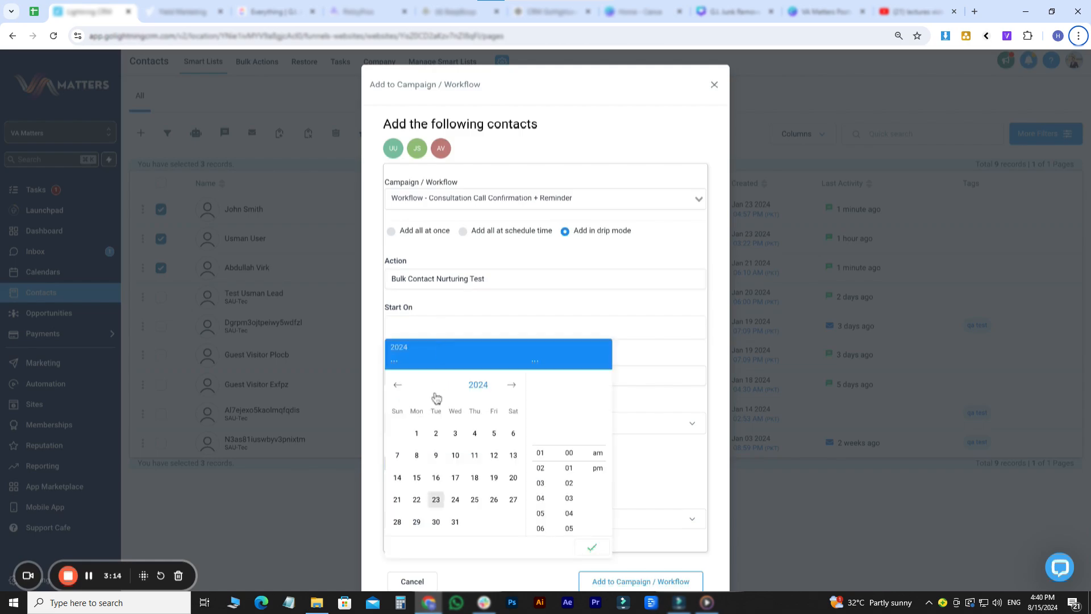
pyautogui.click(434, 498)
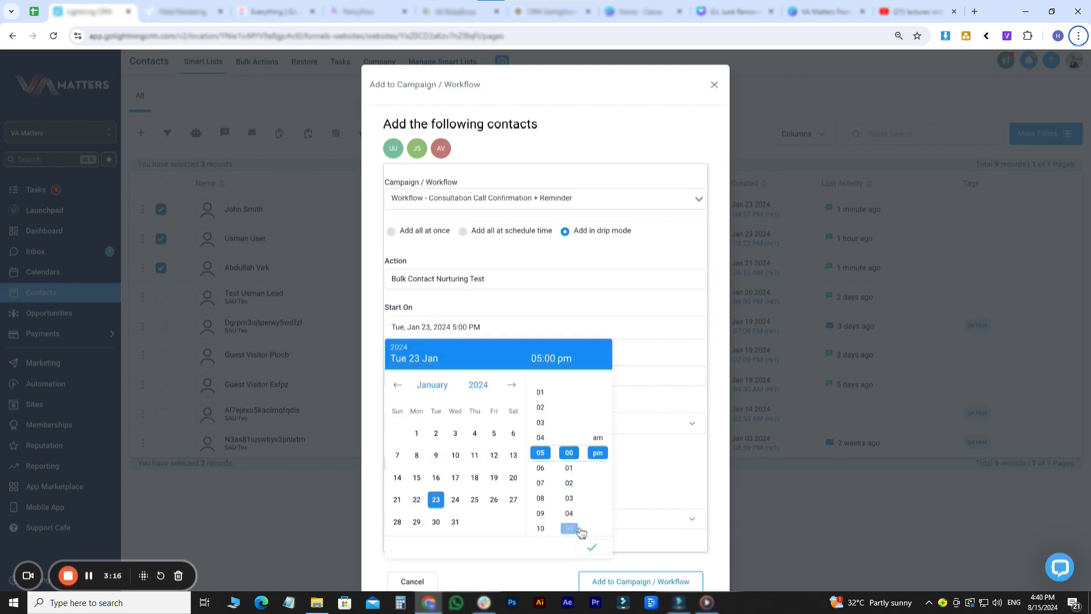
pyautogui.click(590, 550)
# - Send batches of 100 every 1 day, excluding Saturday and Sunday
pyautogui.click(452, 375)
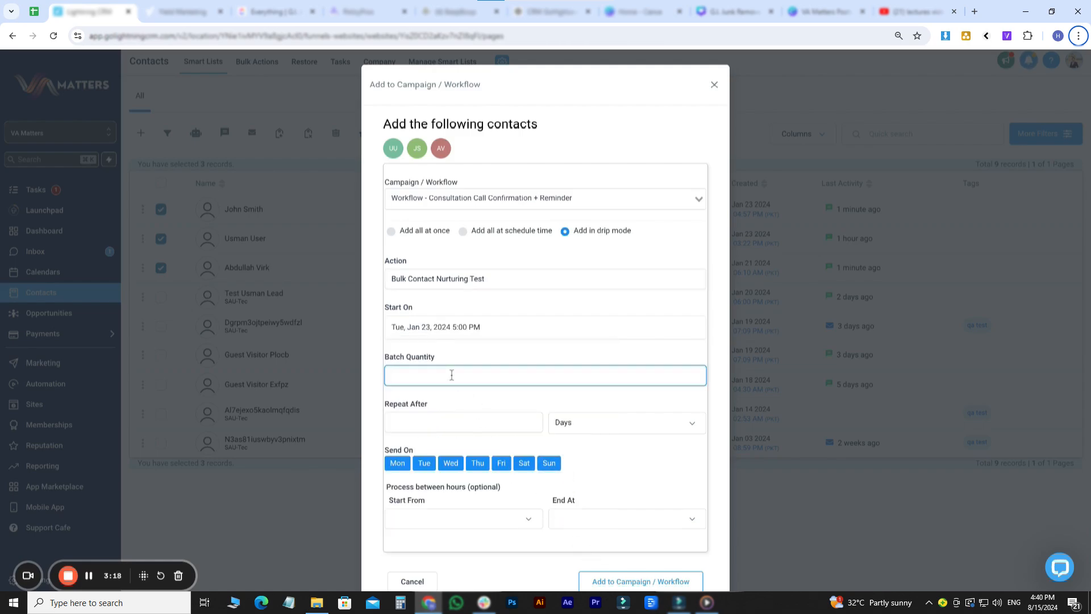
pyautogui.write('100')
pyautogui.scroll(-1, 449, 380)
pyautogui.click(431, 400)
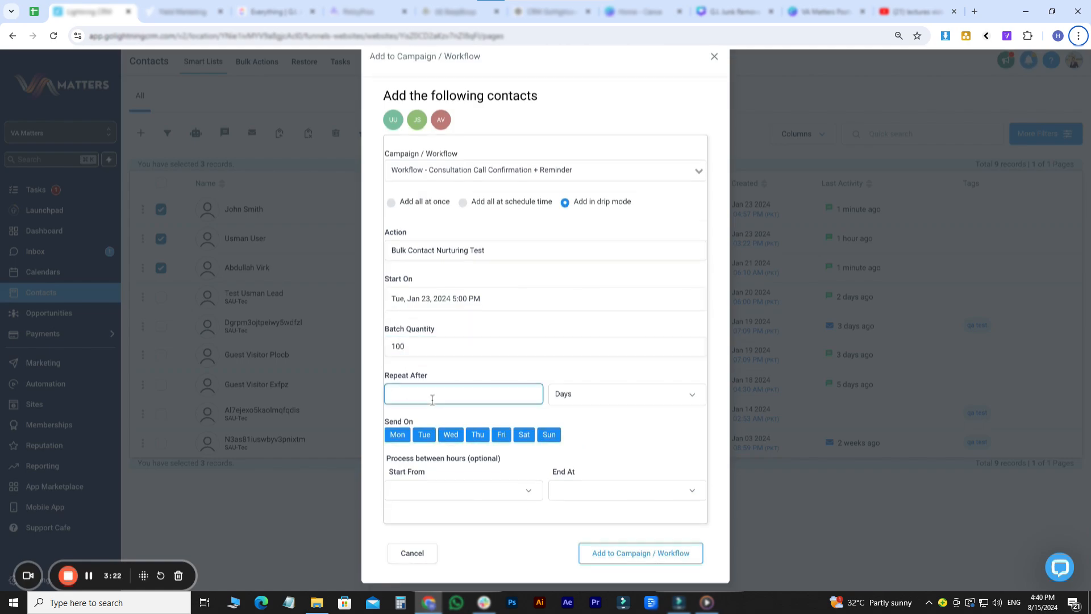
pyautogui.write('1')
pyautogui.click(524, 436)
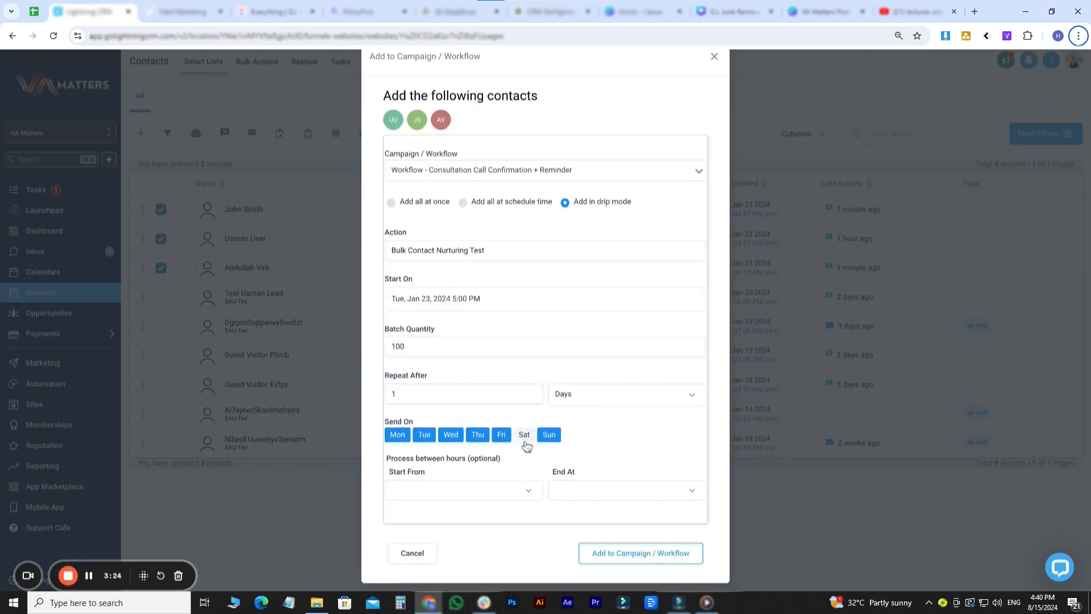
pyautogui.click(552, 436)
# - Limit processing to 09:00 am–05:00 pm and submit the drip enrolment
pyautogui.click(461, 483)
pyautogui.scroll(-5, 460, 517)
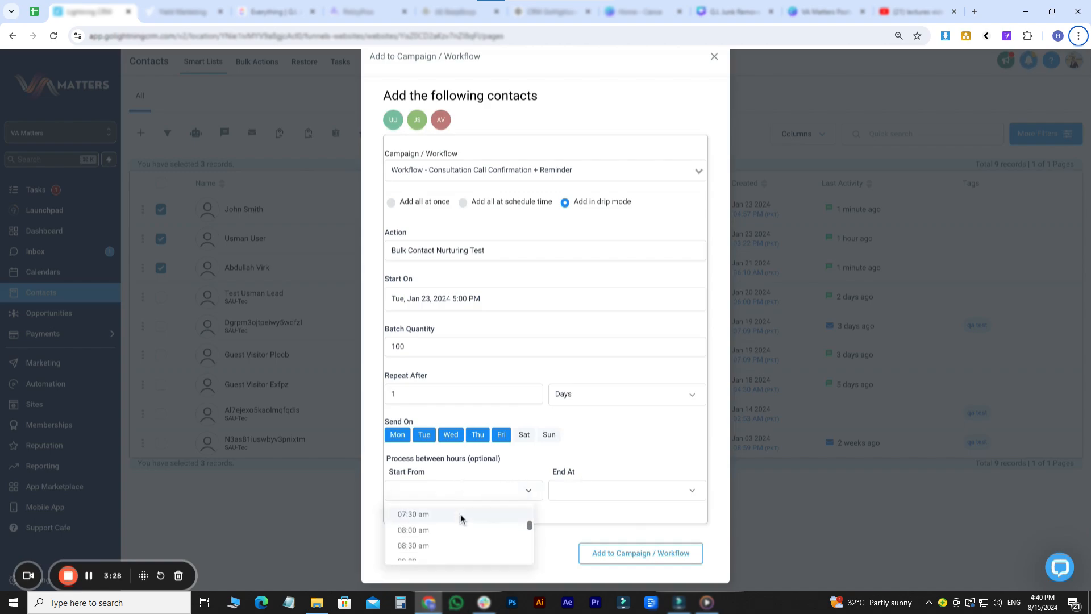
pyautogui.scroll(1, 460, 518)
pyautogui.click(460, 519)
pyautogui.click(623, 490)
pyautogui.scroll(-10, 620, 514)
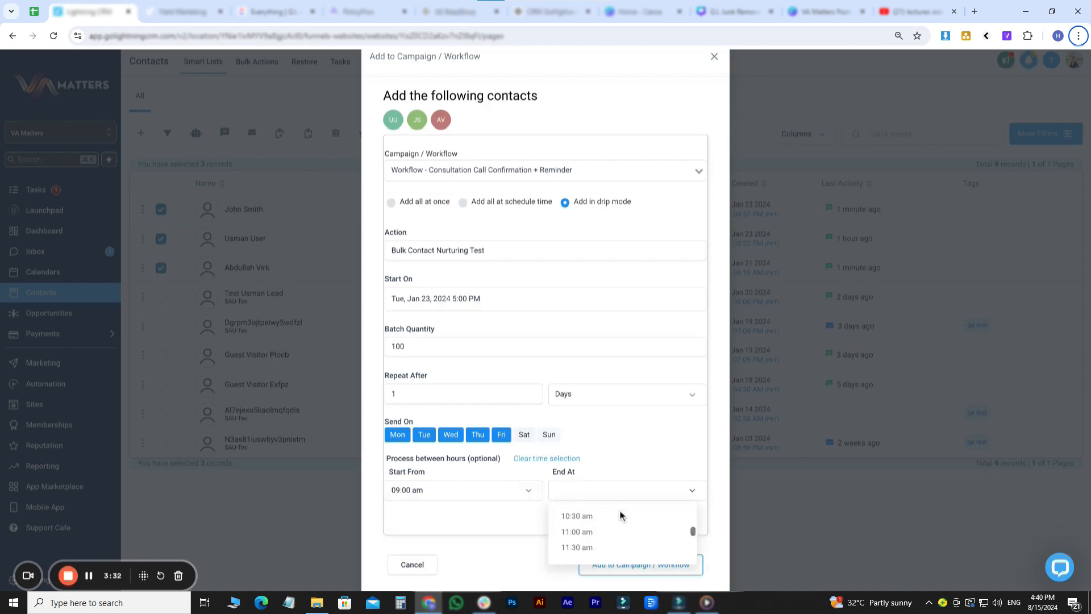
pyautogui.scroll(5, 620, 514)
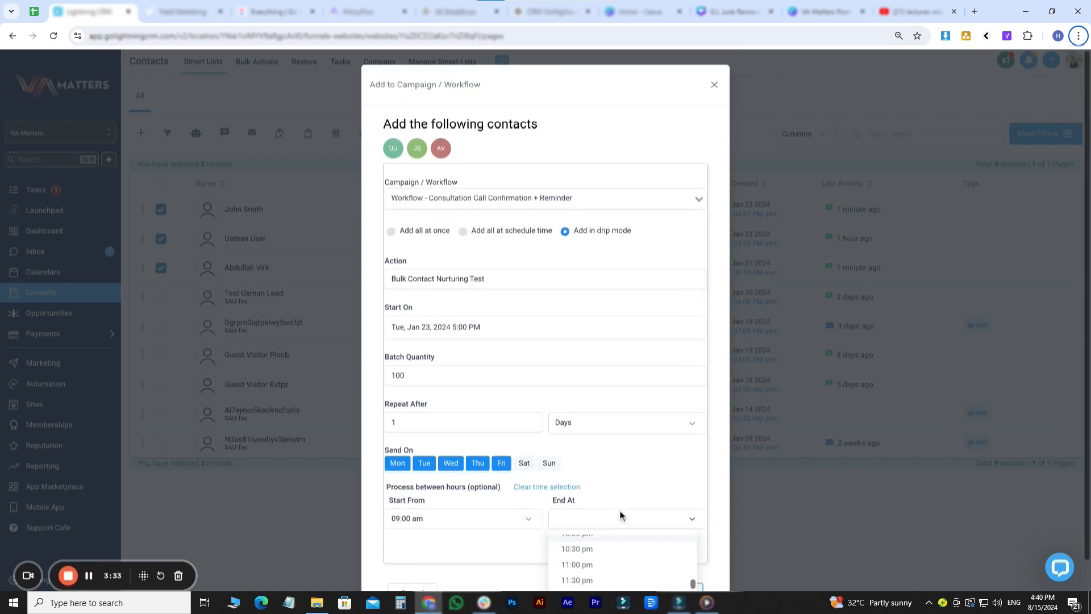
pyautogui.click(594, 566)
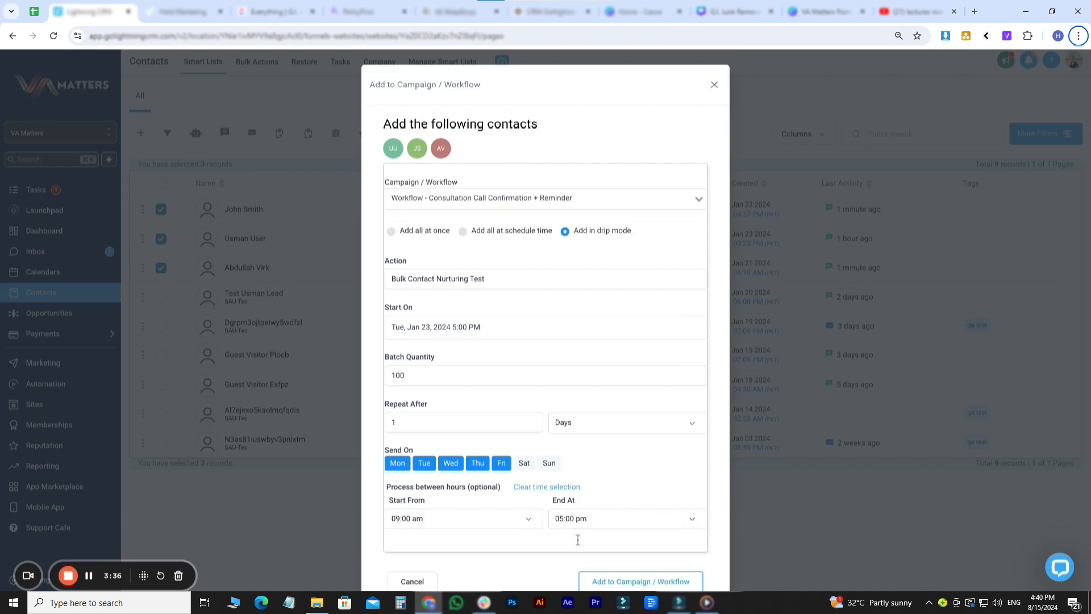
pyautogui.scroll(-1, 604, 481)
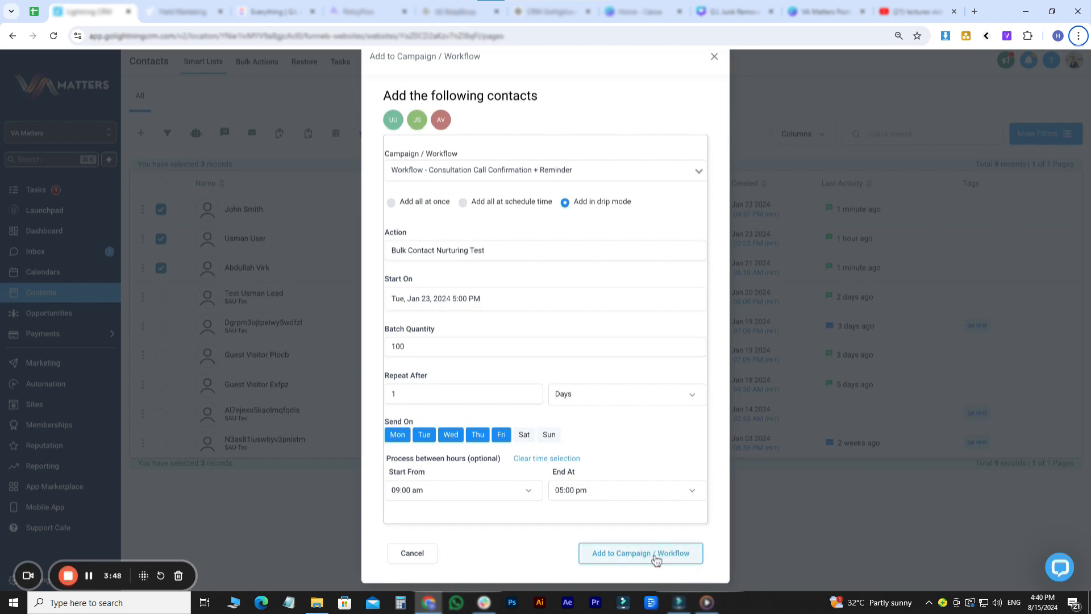
pyautogui.scroll(1, 467, 181)
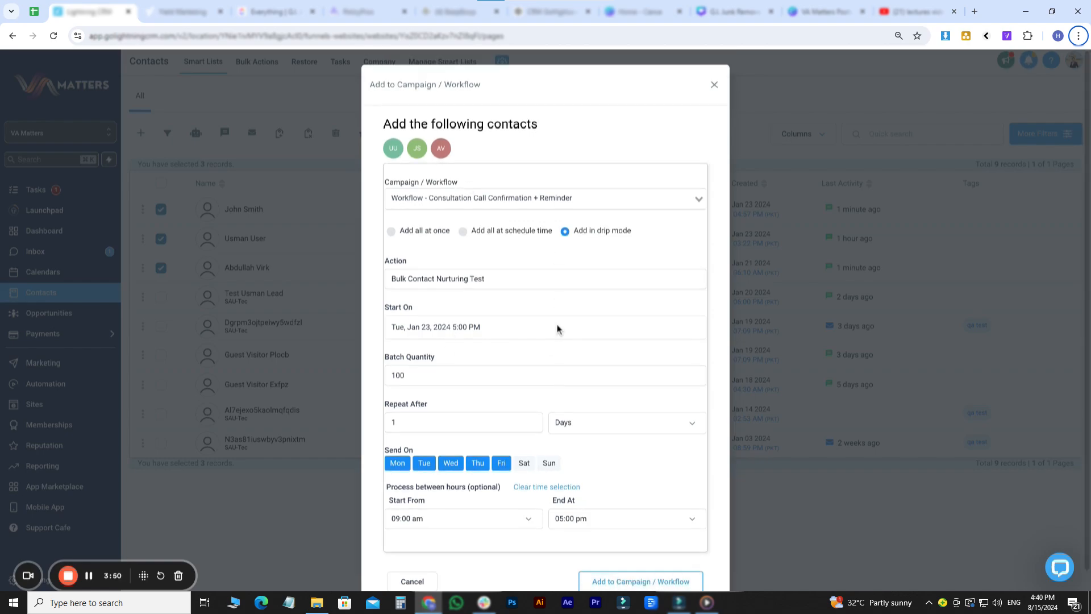
pyautogui.scroll(-1, 557, 335)
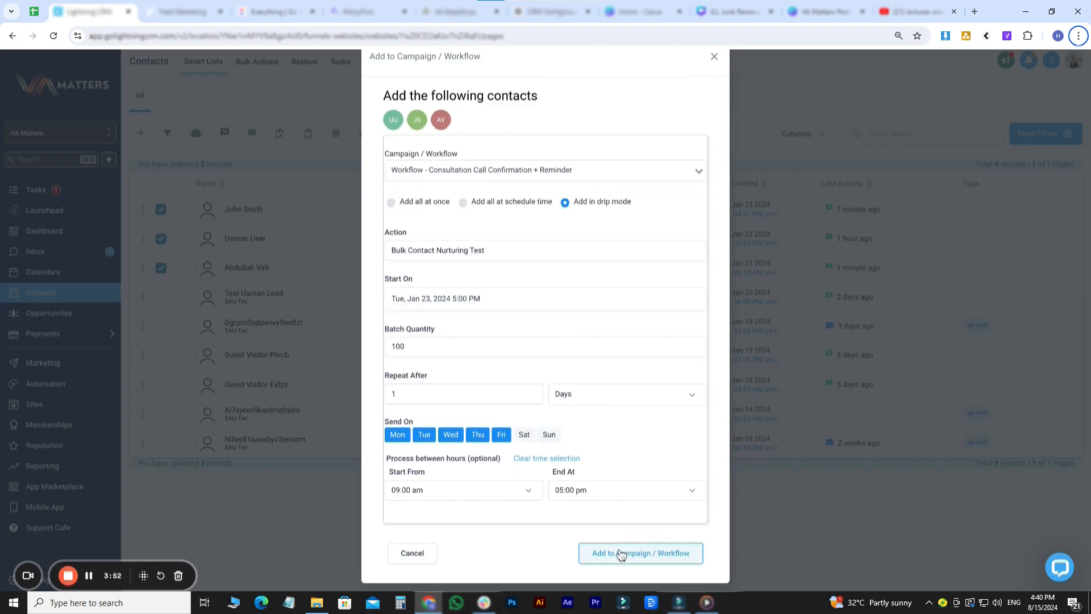
pyautogui.click(432, 556)
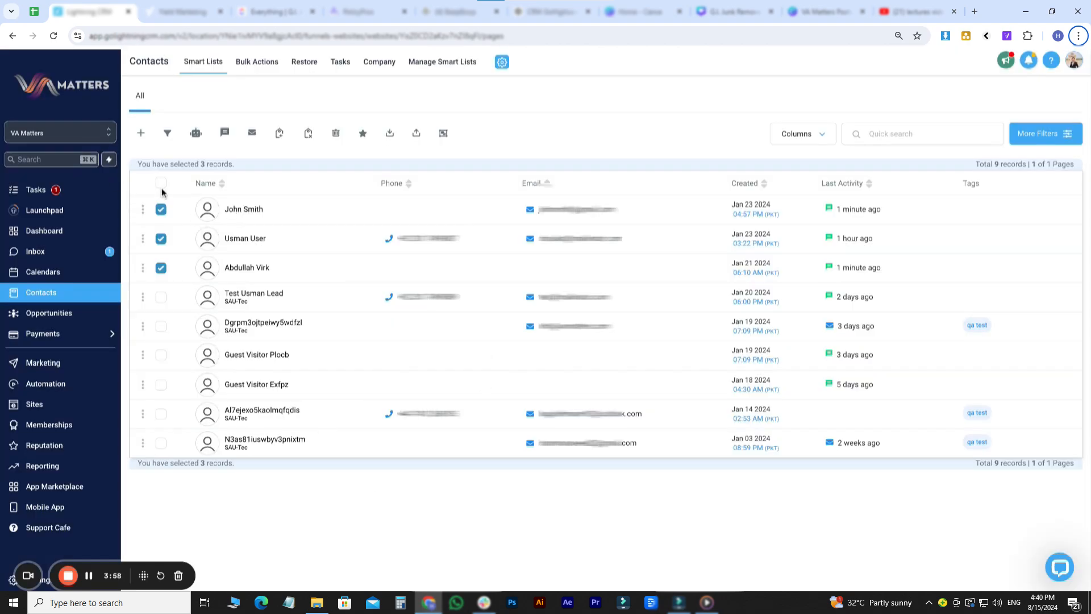
# - Reselect the top three contacts and write an SMS reading 'Hello, World'
pyautogui.click(161, 210)
pyautogui.click(161, 239)
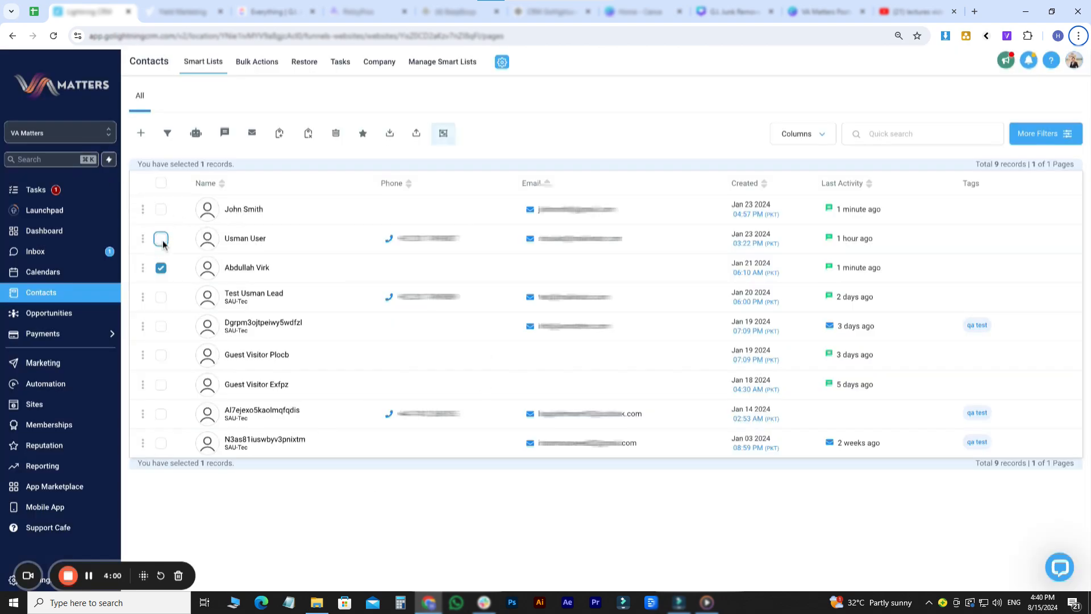
pyautogui.click(161, 267)
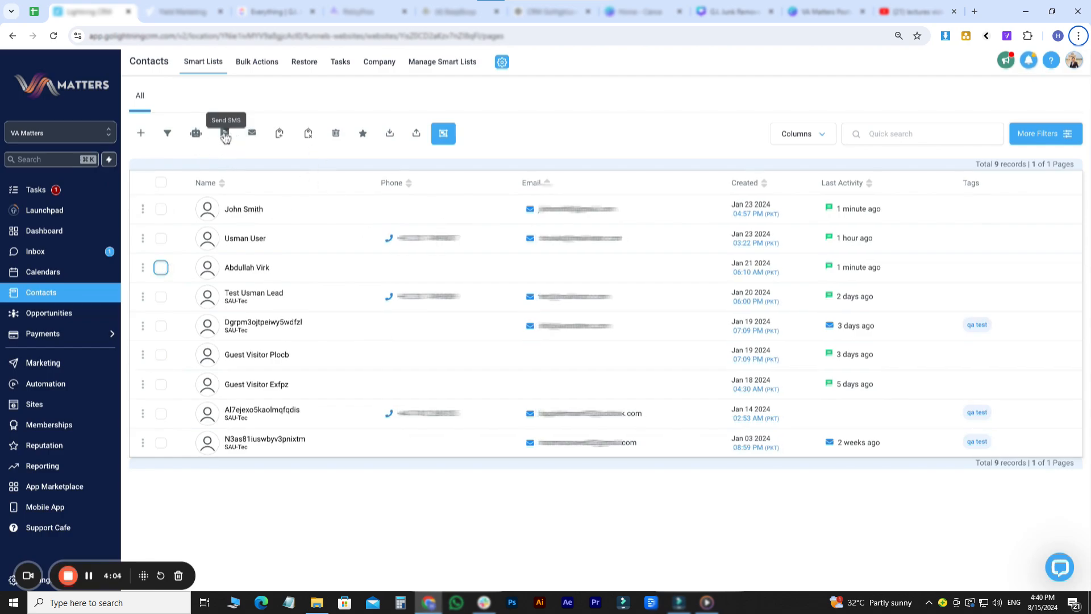
pyautogui.click(161, 209)
pyautogui.click(161, 239)
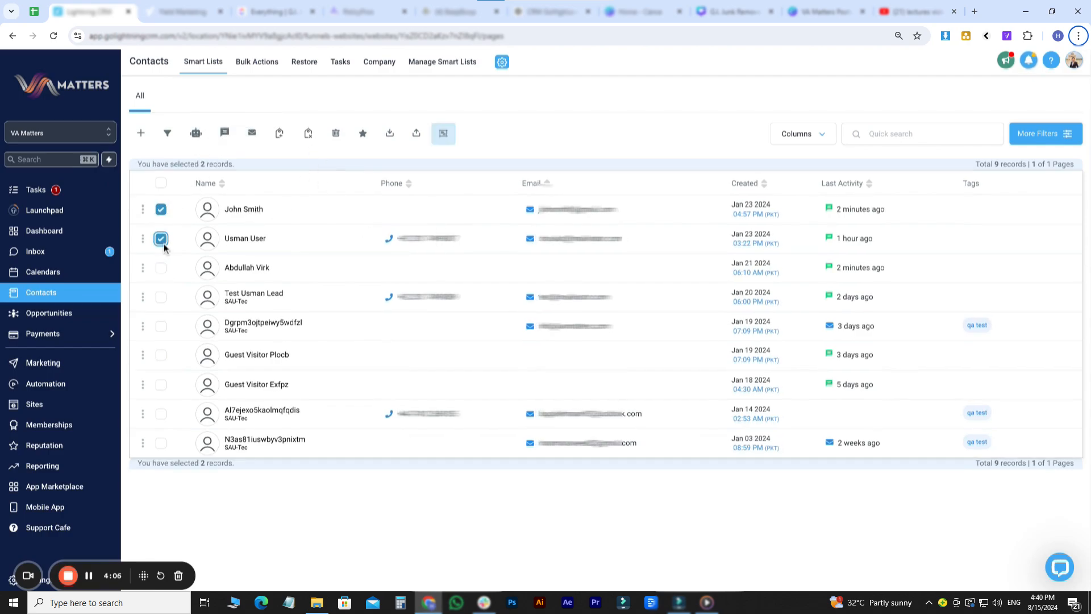
pyautogui.click(161, 268)
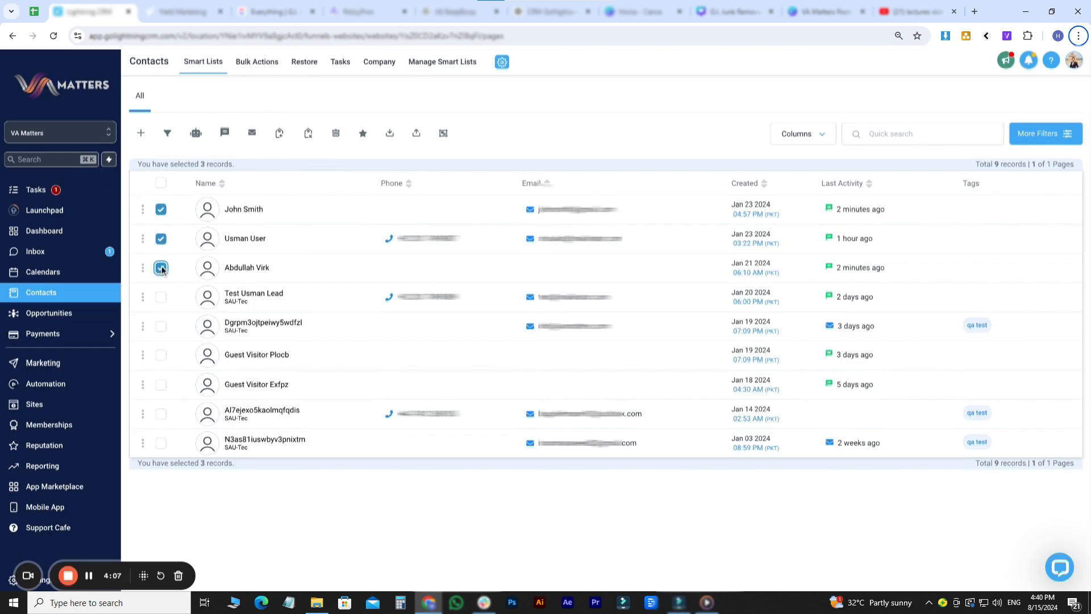
pyautogui.click(225, 135)
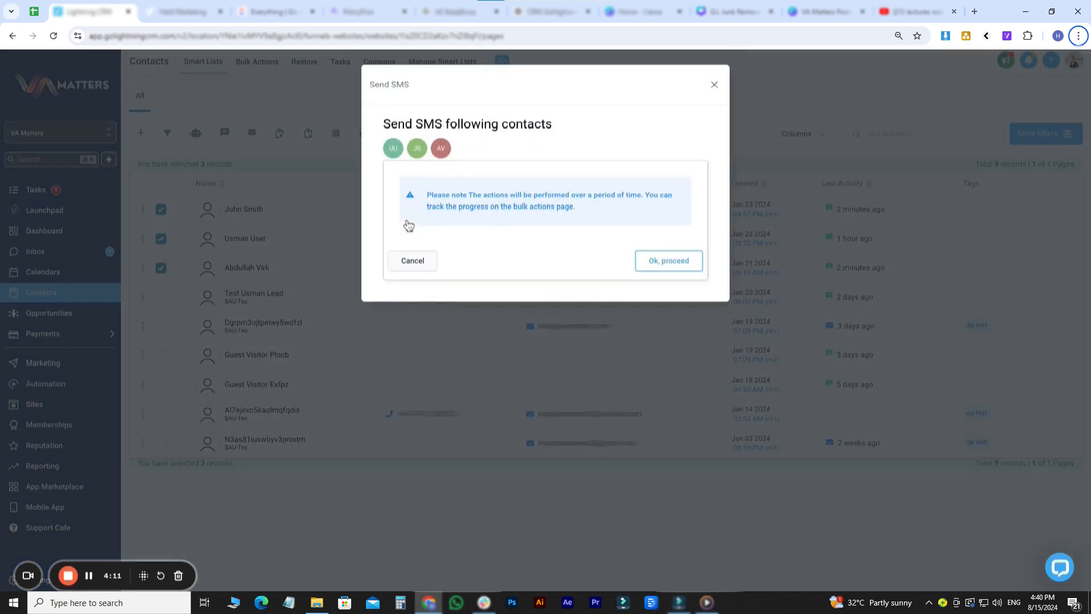
pyautogui.click(683, 267)
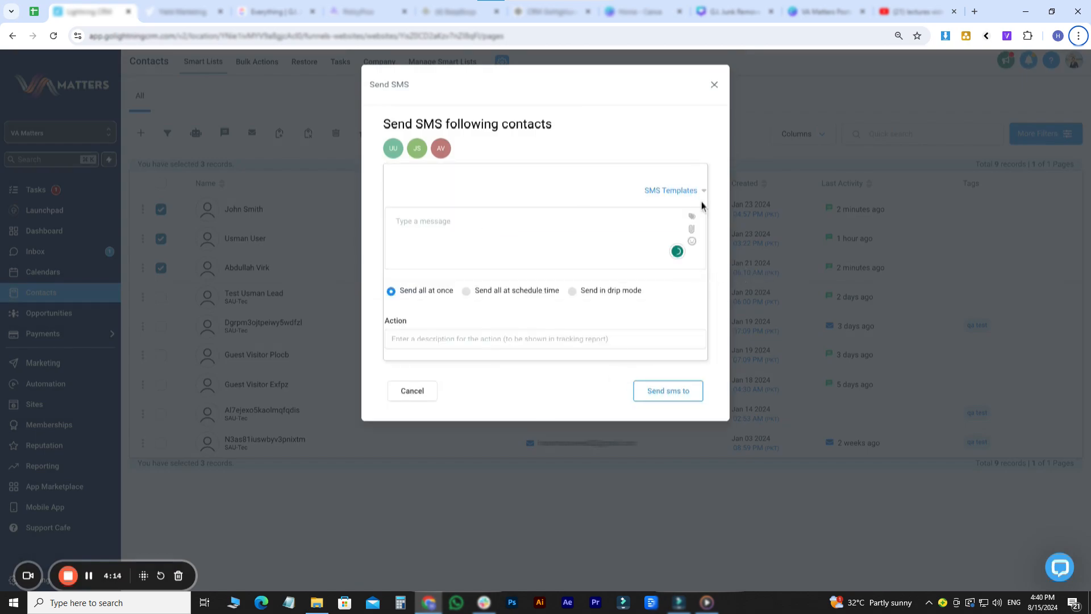
pyautogui.click(679, 194)
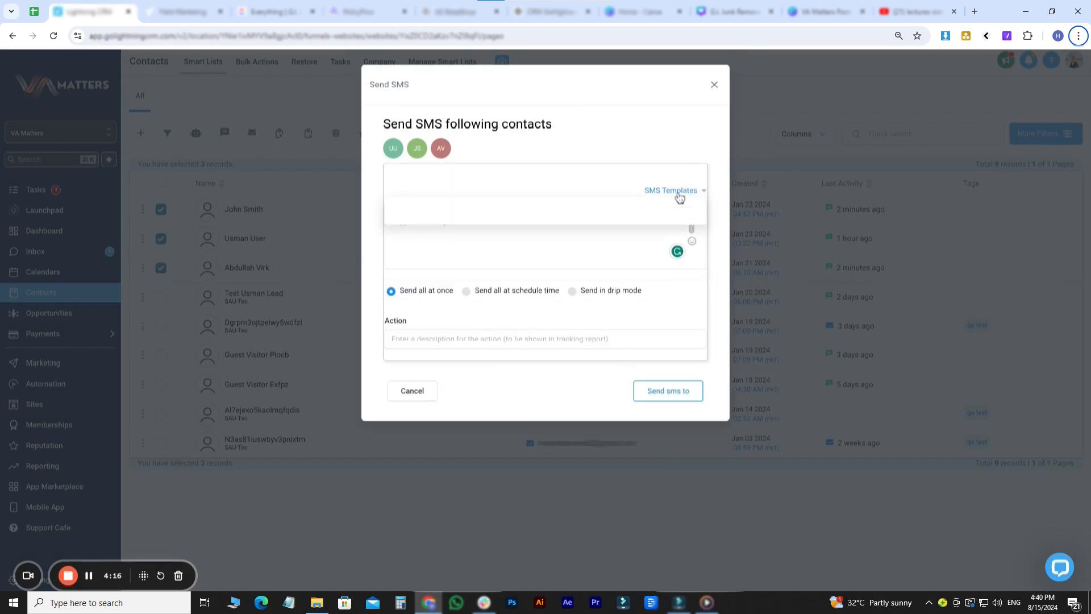
pyautogui.click(509, 245)
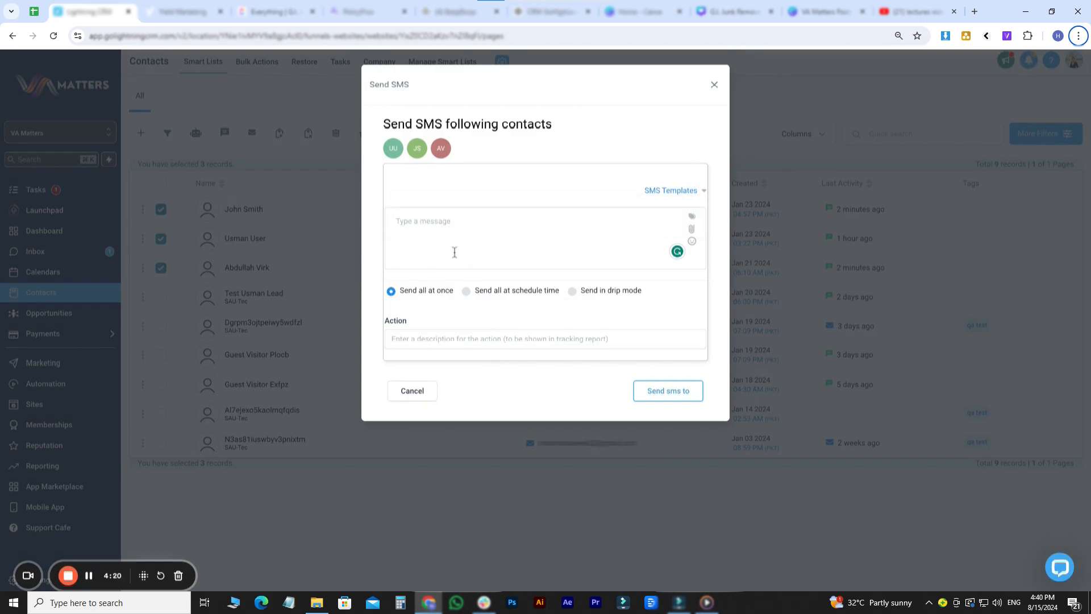
pyautogui.write('Hello, World')
# - Switch the SMS to drip mode without Saturday and Sunday, then cancel without sending
pyautogui.click(572, 291)
pyautogui.scroll(-1, 438, 283)
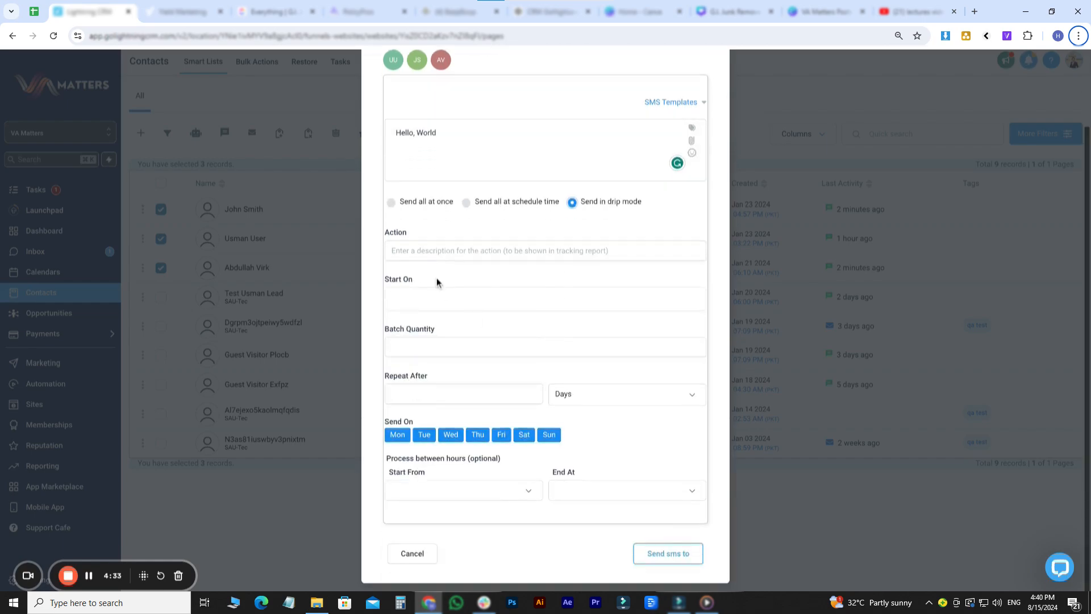
pyautogui.click(415, 304)
pyautogui.click(707, 306)
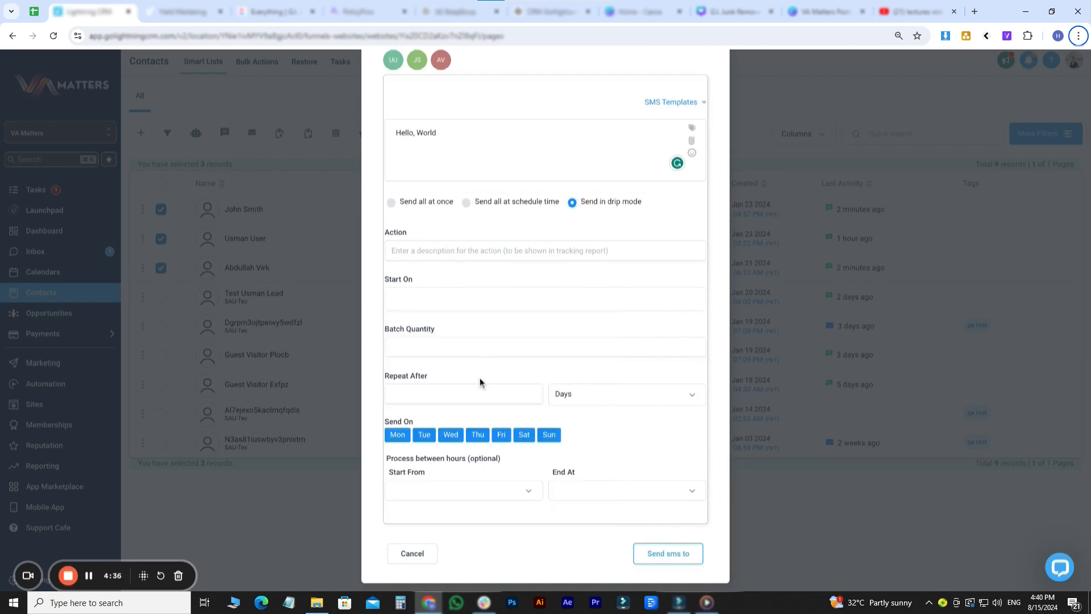
pyautogui.moveTo(390, 378); pyautogui.dragTo(457, 382)
pyautogui.click(518, 443)
pyautogui.click(549, 438)
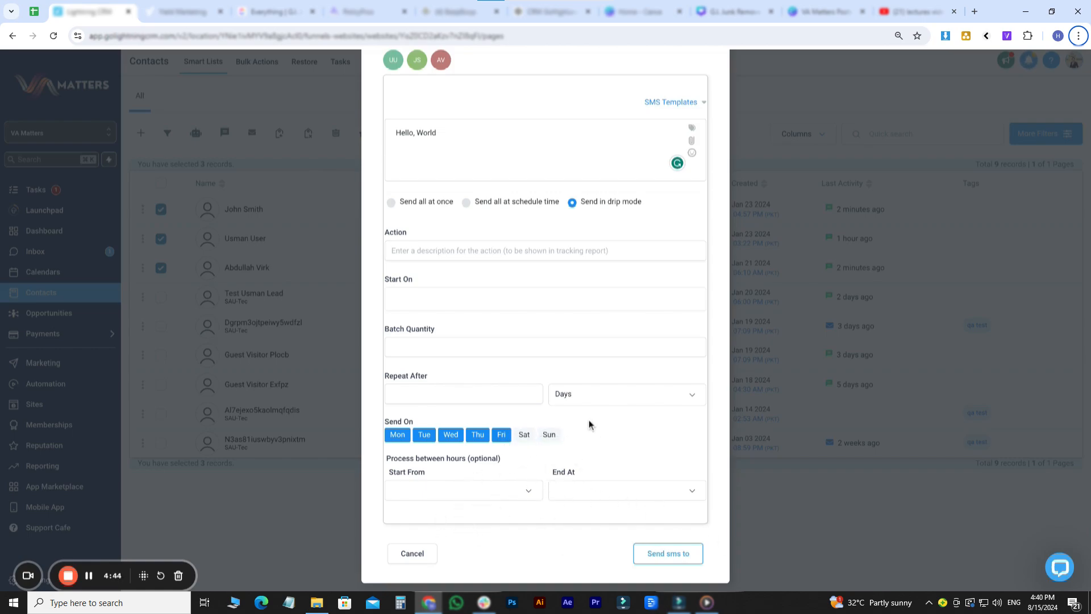
pyautogui.click(419, 554)
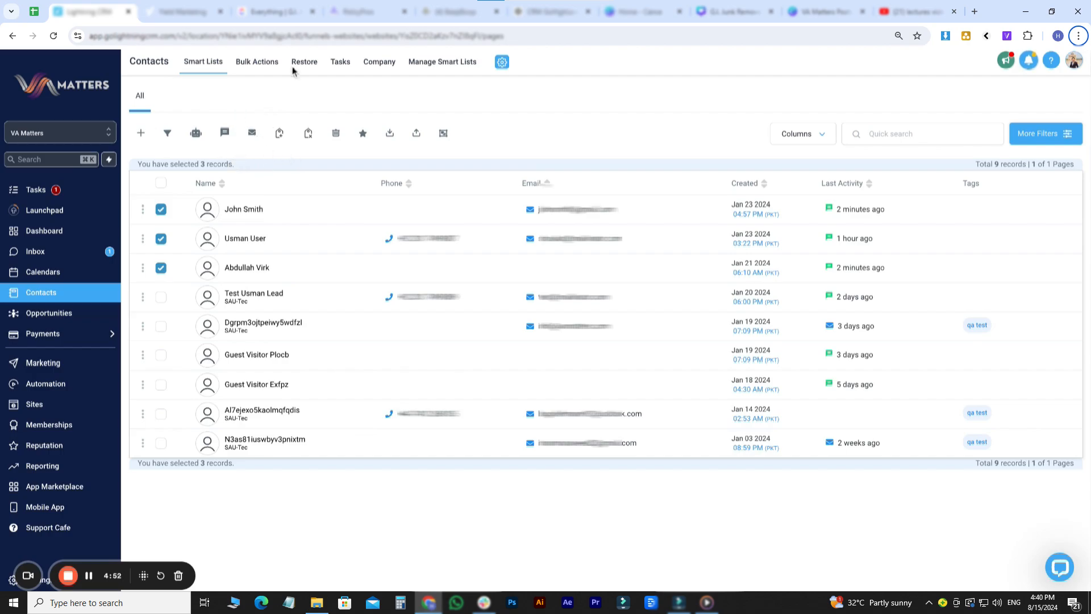
pyautogui.click(253, 134)
pyautogui.click(671, 270)
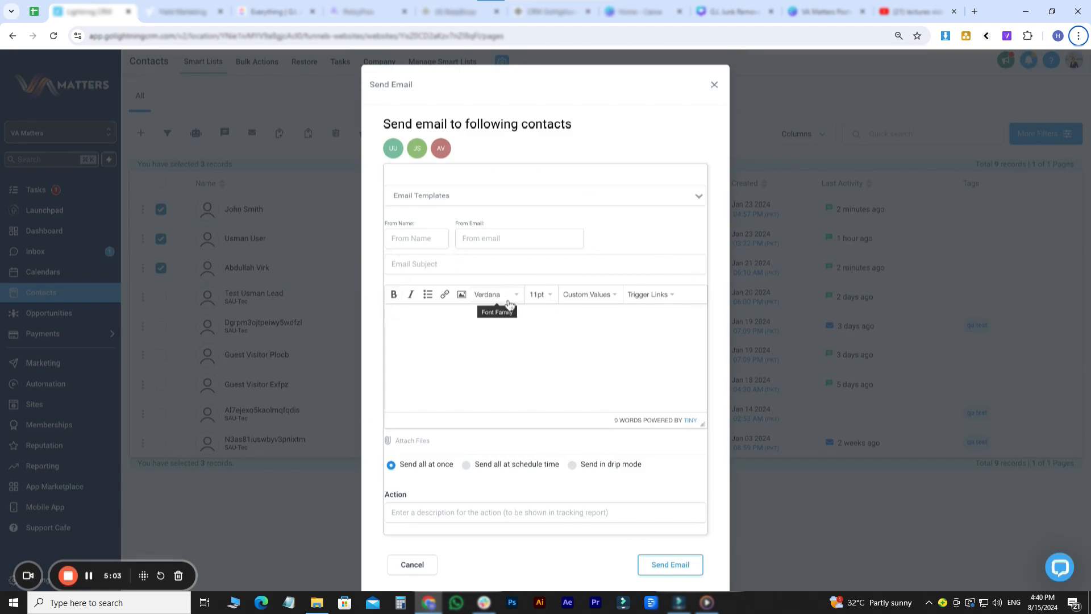
pyautogui.click(484, 338)
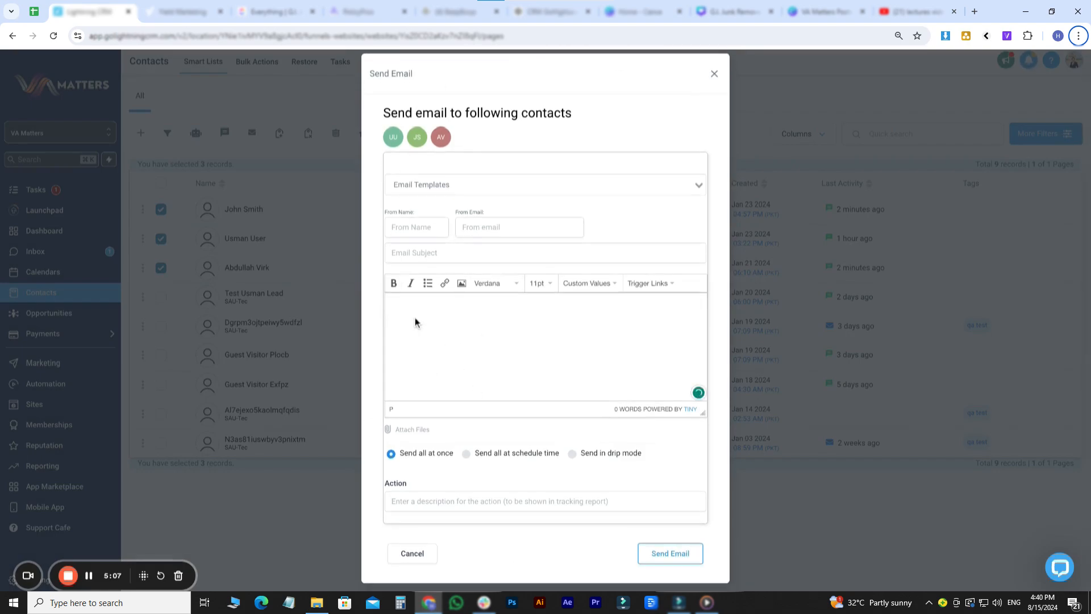
pyautogui.click(432, 222)
pyautogui.click(519, 219)
pyautogui.click(438, 256)
pyautogui.click(441, 361)
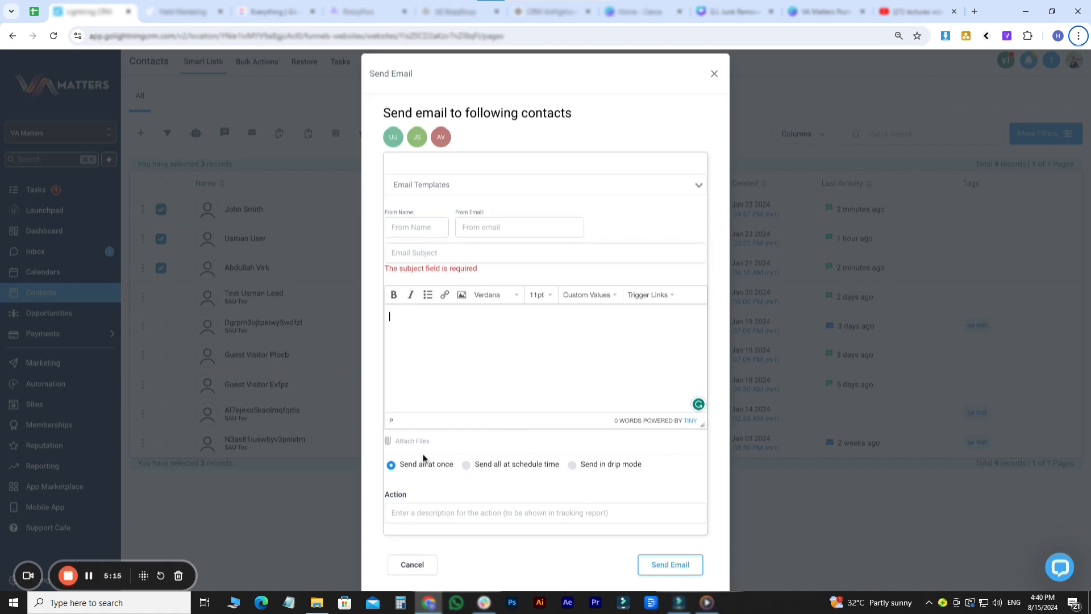
pyautogui.click(541, 464)
pyautogui.scroll(-1, 592, 453)
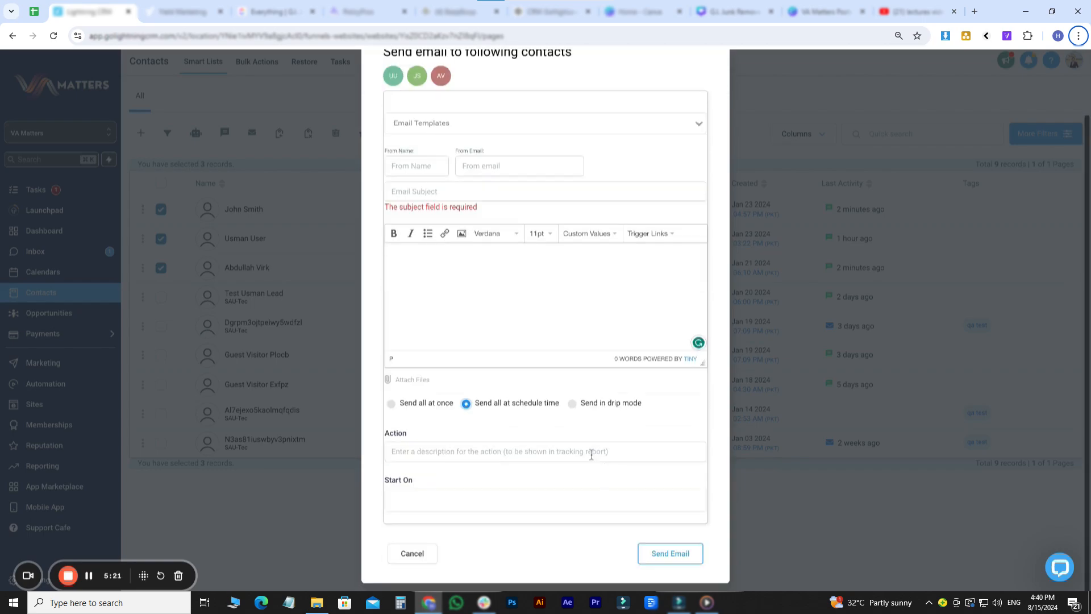
pyautogui.click(599, 401)
pyautogui.scroll(-4, 598, 401)
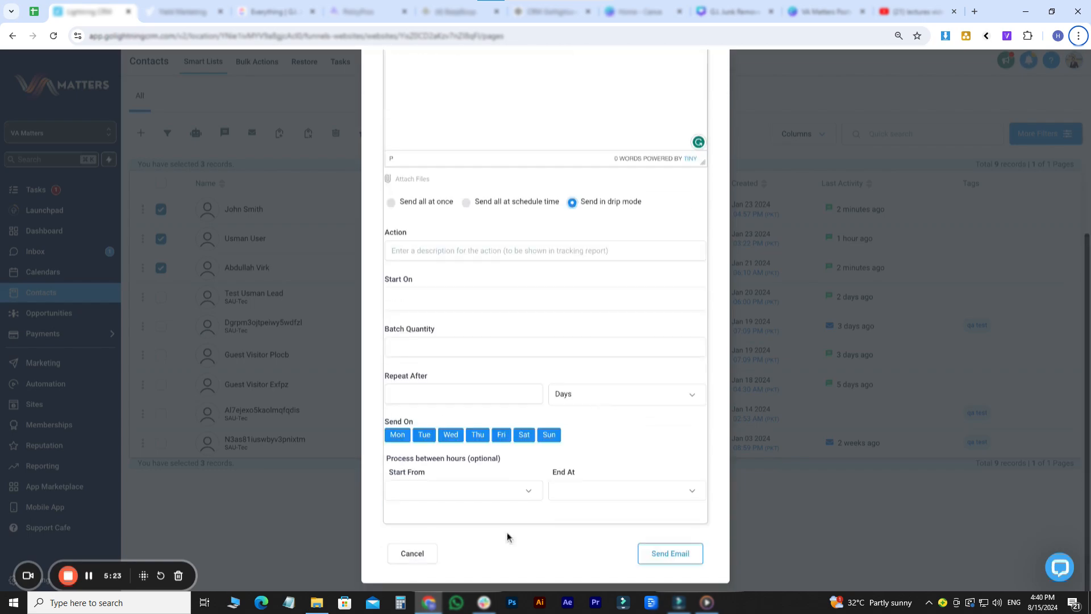
pyautogui.click(418, 557)
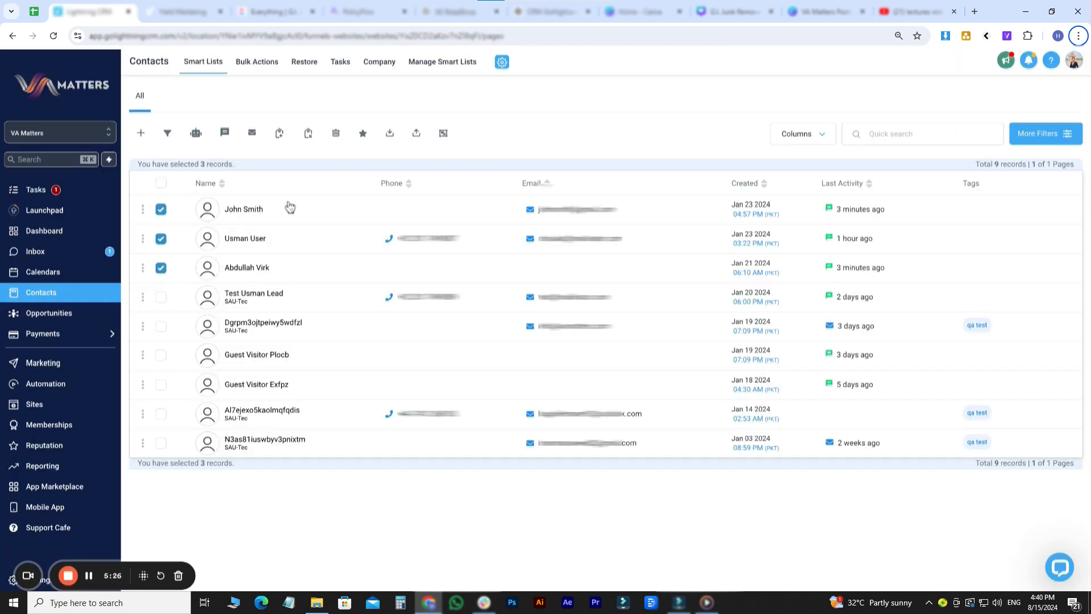
# - Add the 'qa test' tag to the three selected contacts, logging the action as 'Tag add'
pyautogui.click(283, 137)
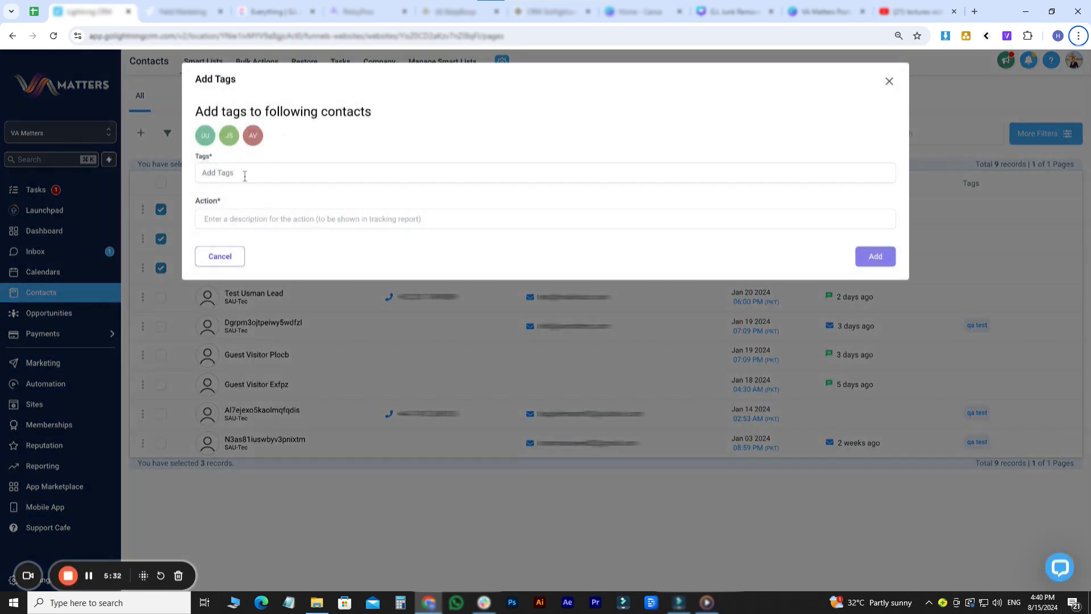
pyautogui.click(227, 221)
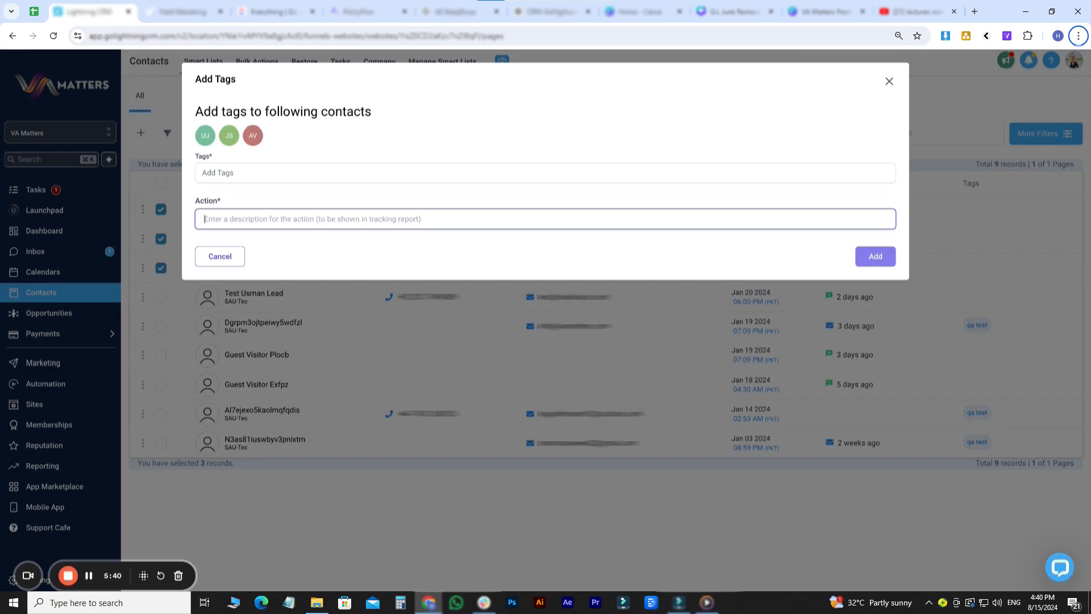
pyautogui.write('Tag add')
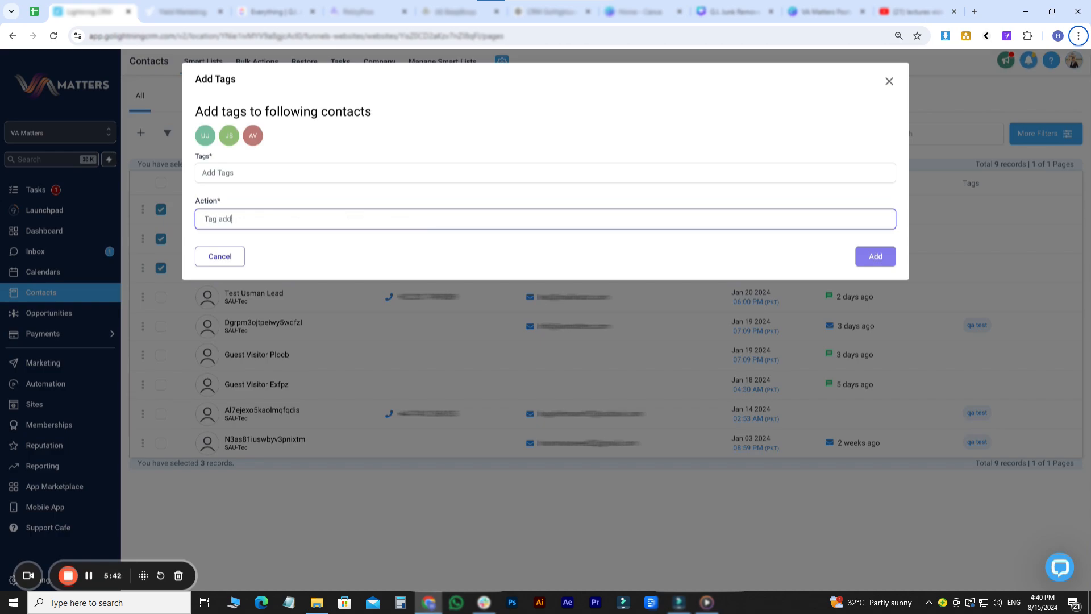
pyautogui.click(224, 168)
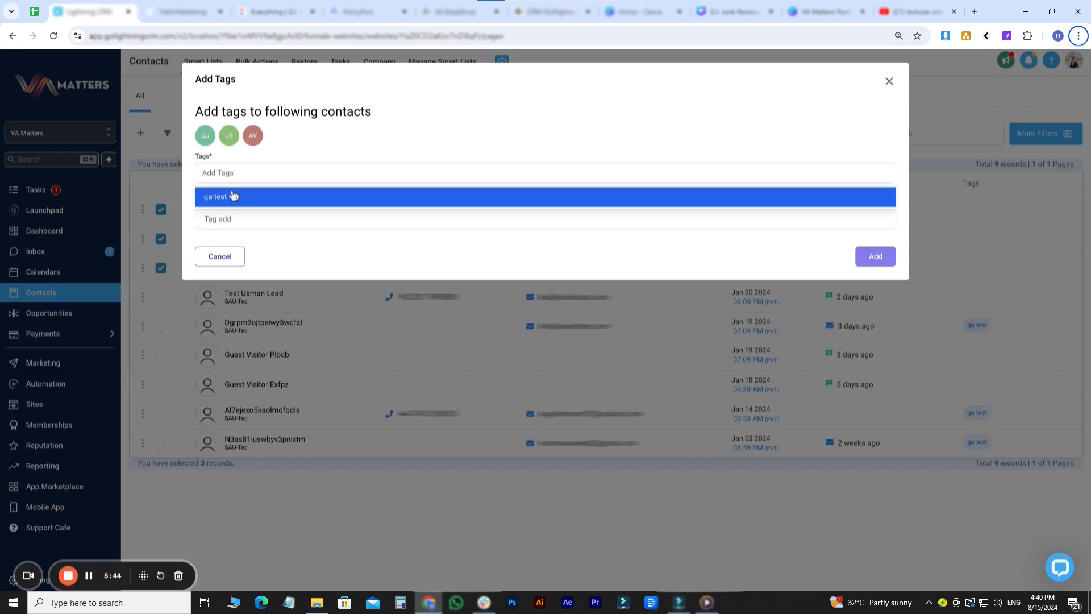
pyautogui.click(230, 196)
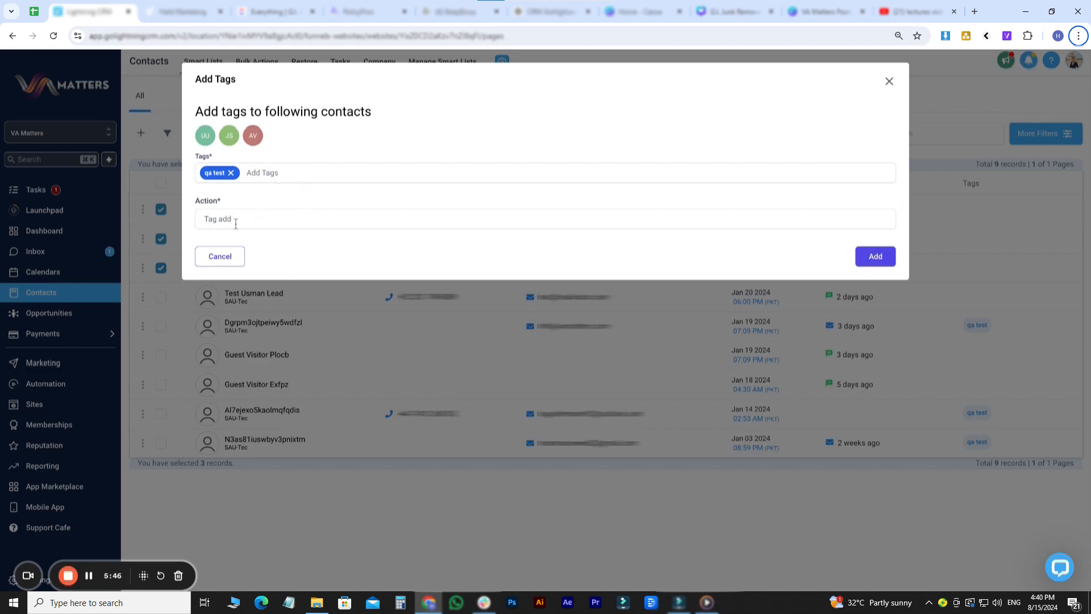
pyautogui.click(863, 253)
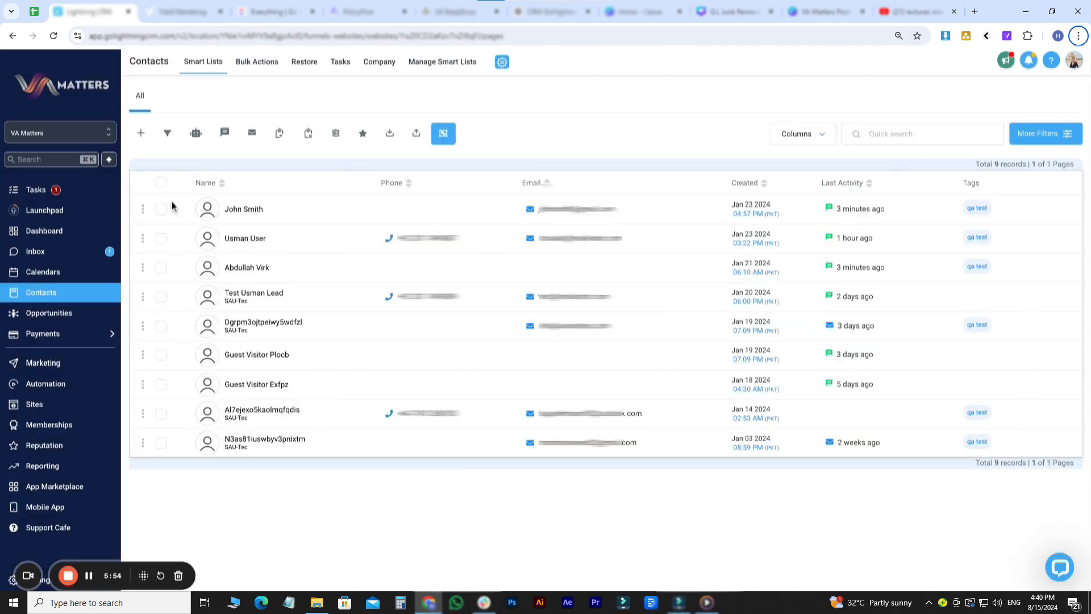
pyautogui.click(161, 182)
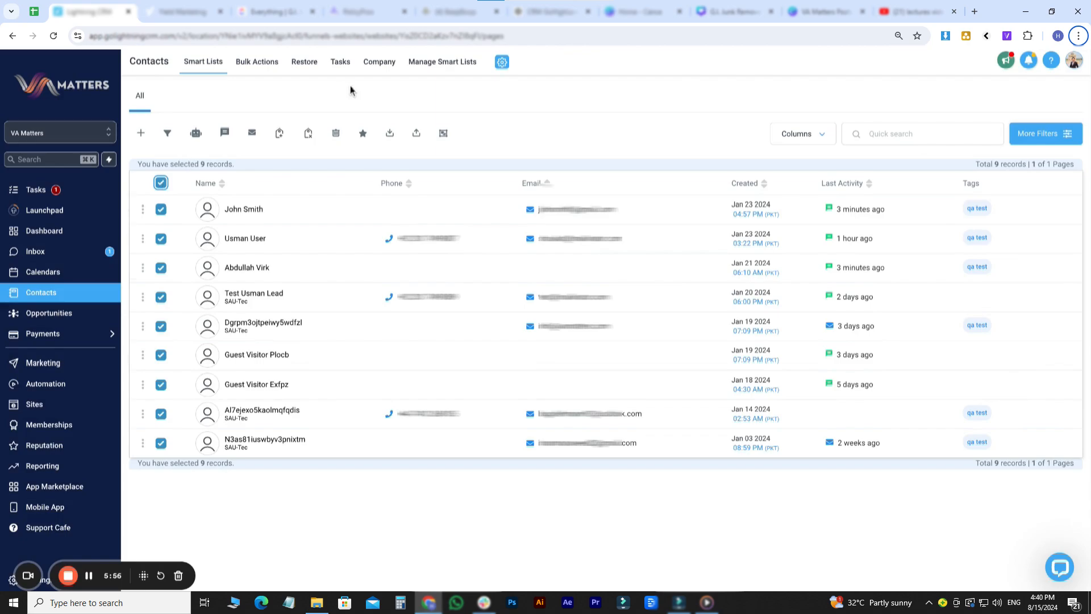
# - Search for 'qa test', select all six matches, and remove the tag as 'Bulk tag removal'
pyautogui.click(308, 135)
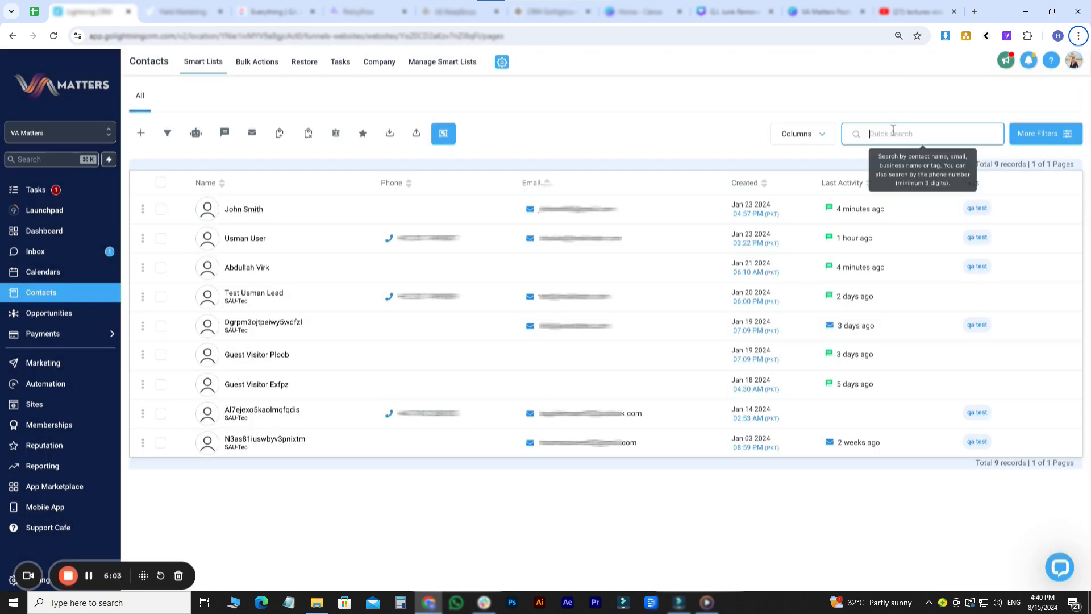
pyautogui.click(221, 256)
pyautogui.click(893, 134)
pyautogui.write('qa test')
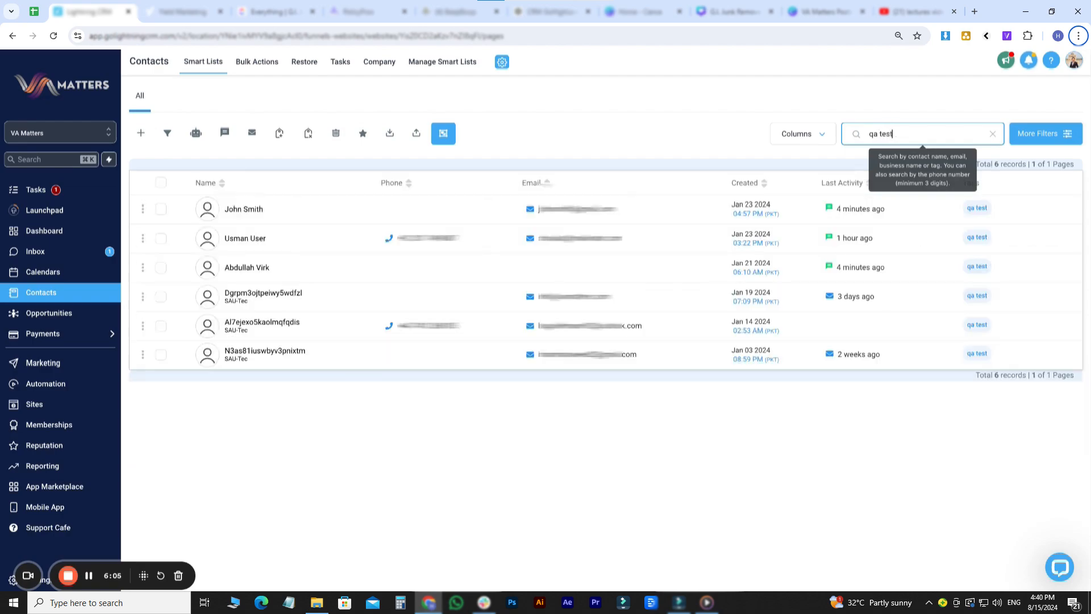
pyautogui.click(161, 182)
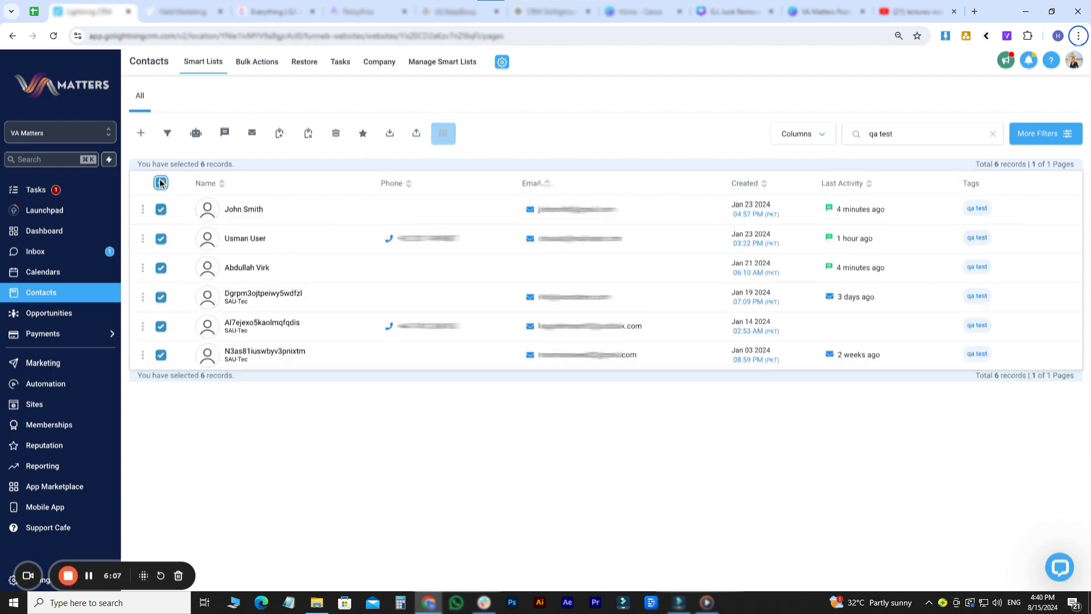
pyautogui.click(309, 136)
pyautogui.click(261, 220)
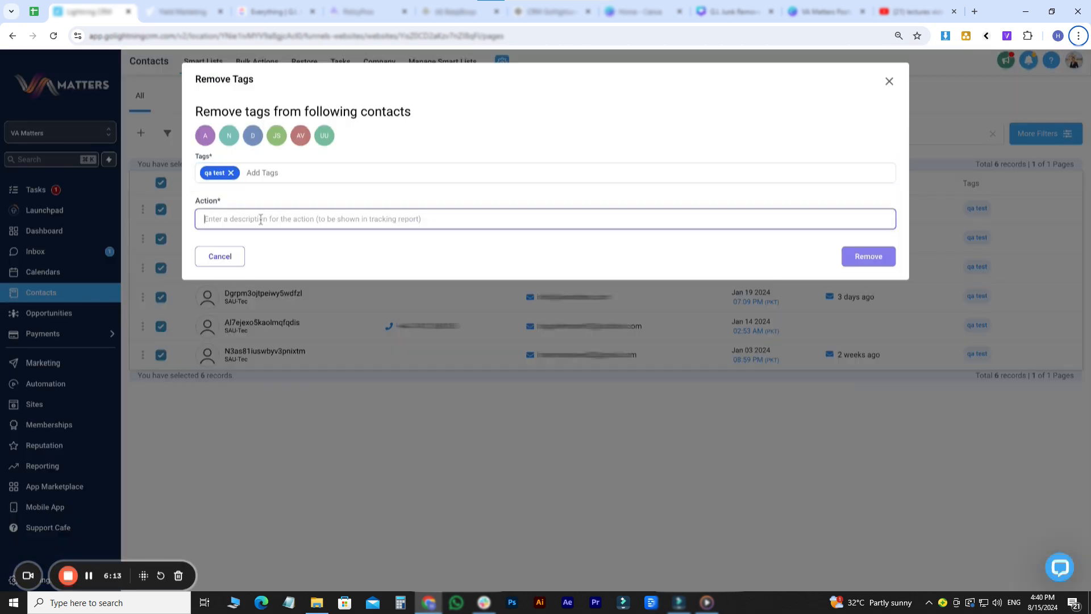
pyautogui.write('Bulk tag removal')
pyautogui.click(849, 262)
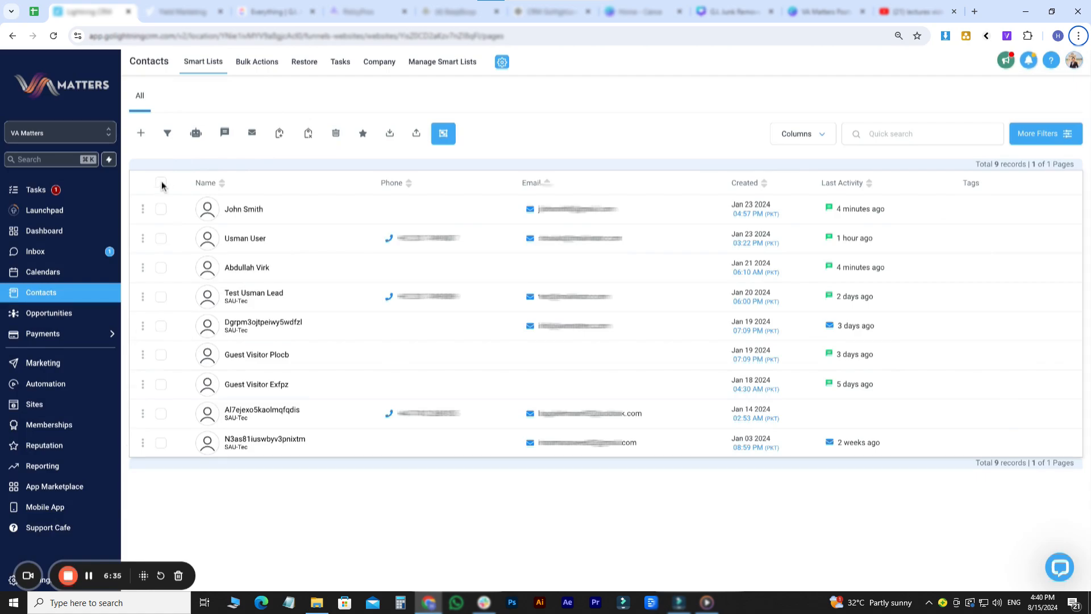
# - Delete the test lead contact along with the other selected contacts
pyautogui.click(161, 183)
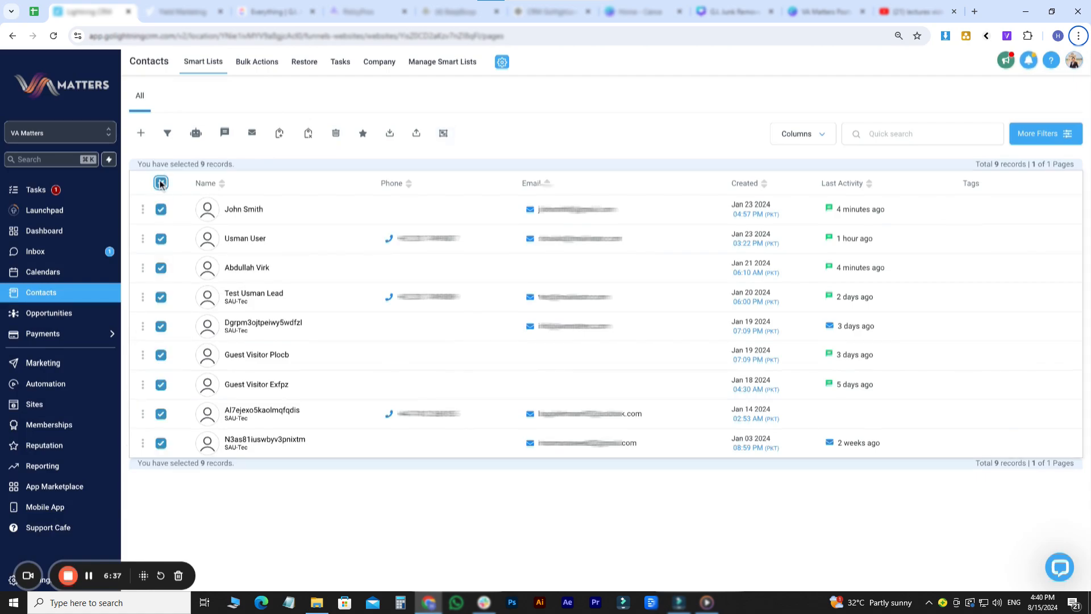
pyautogui.click(161, 183)
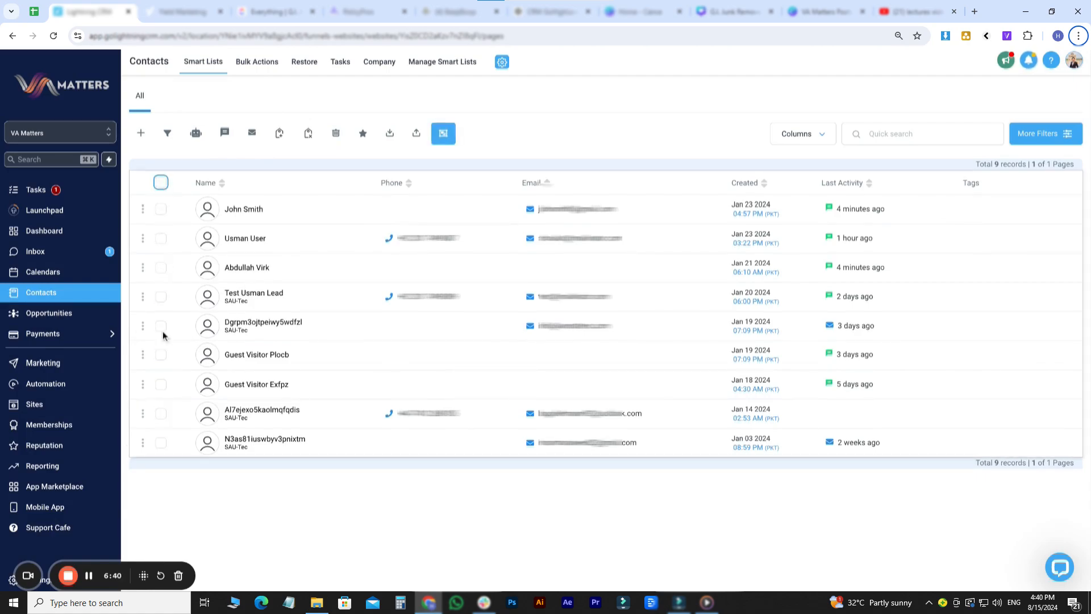
pyautogui.click(161, 297)
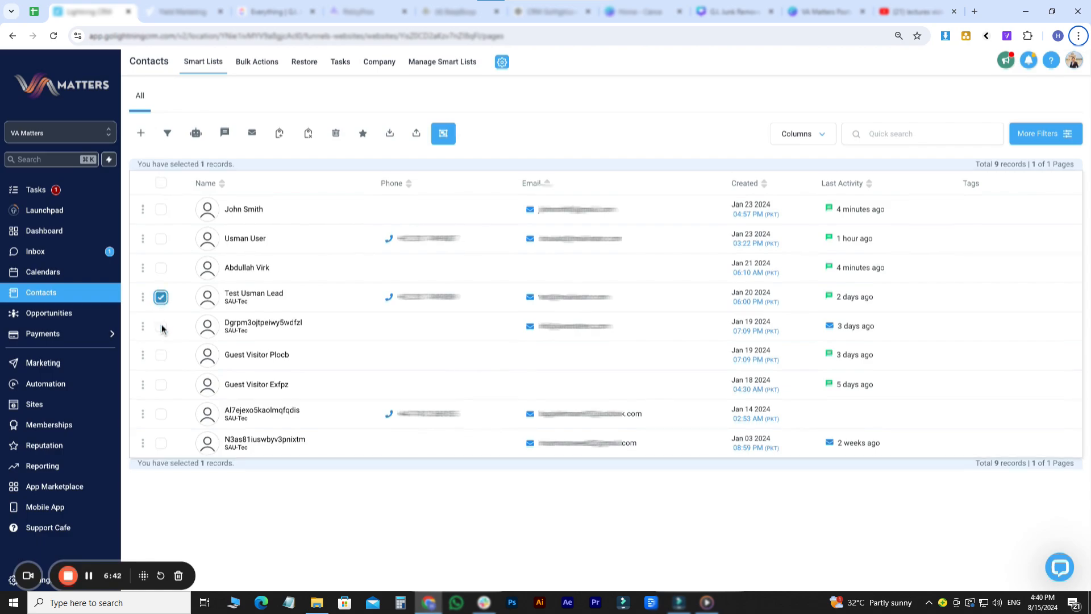
pyautogui.click(161, 326)
pyautogui.click(161, 413)
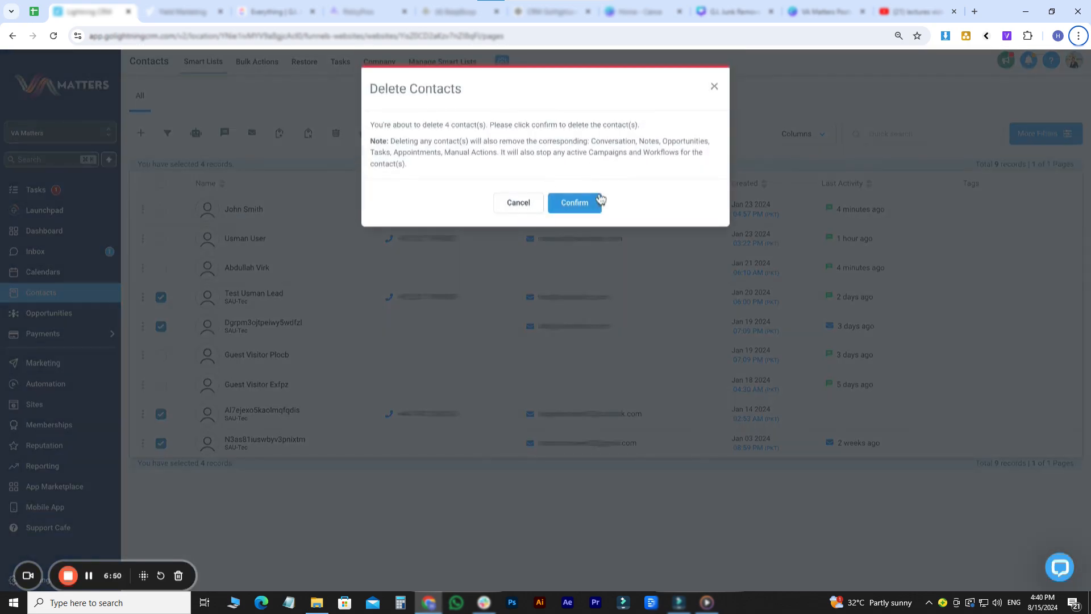
pyautogui.click(598, 197)
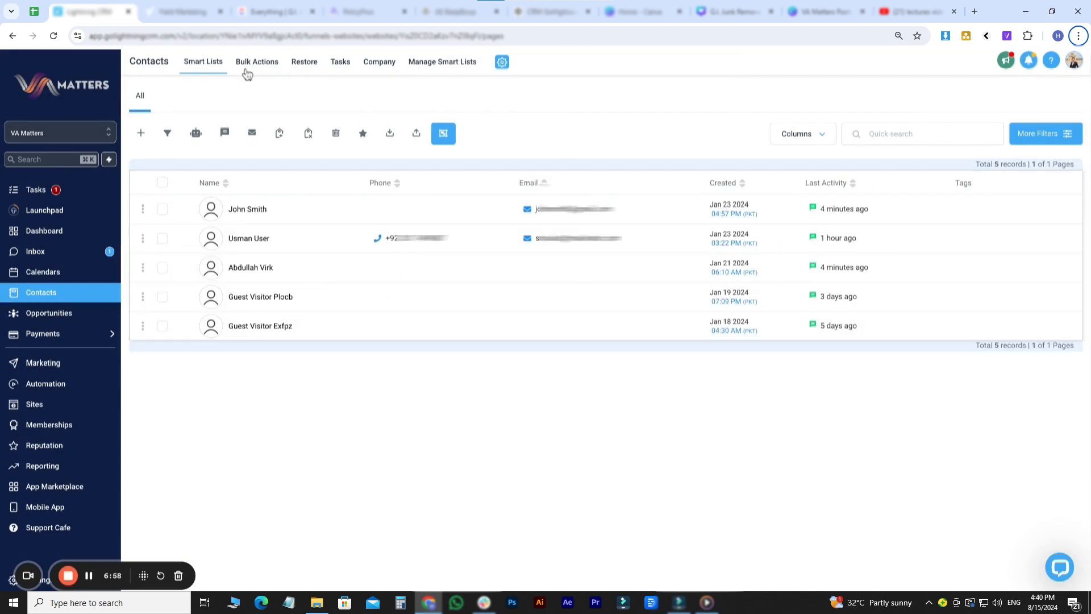
# - Restore two deleted contacts from the Restore page and return to the Smart Lists view
pyautogui.click(305, 62)
pyautogui.click(192, 197)
pyautogui.click(192, 239)
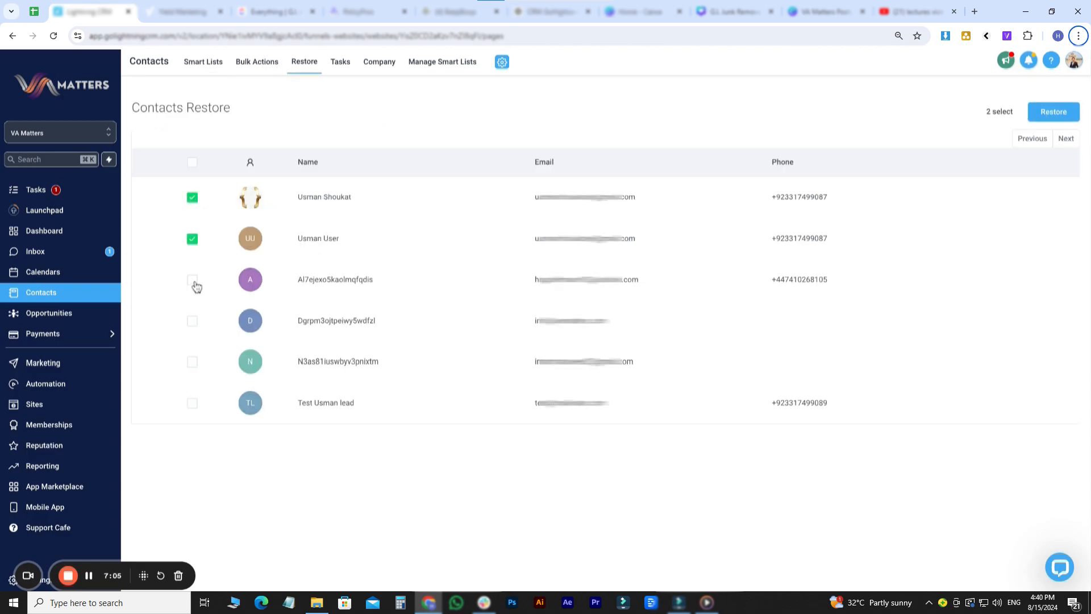
pyautogui.click(1073, 112)
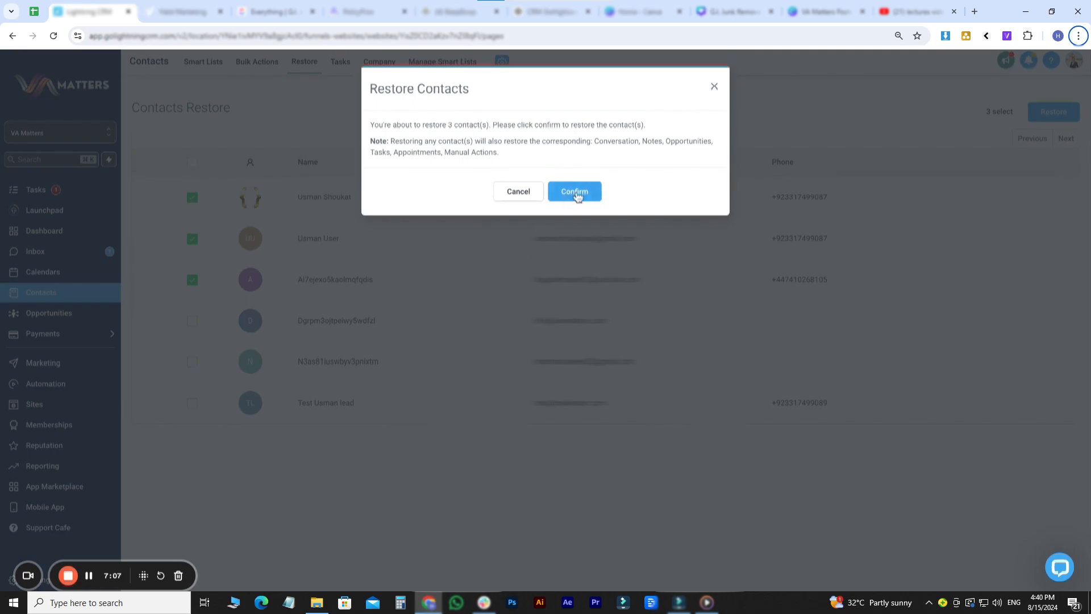
pyautogui.click(583, 195)
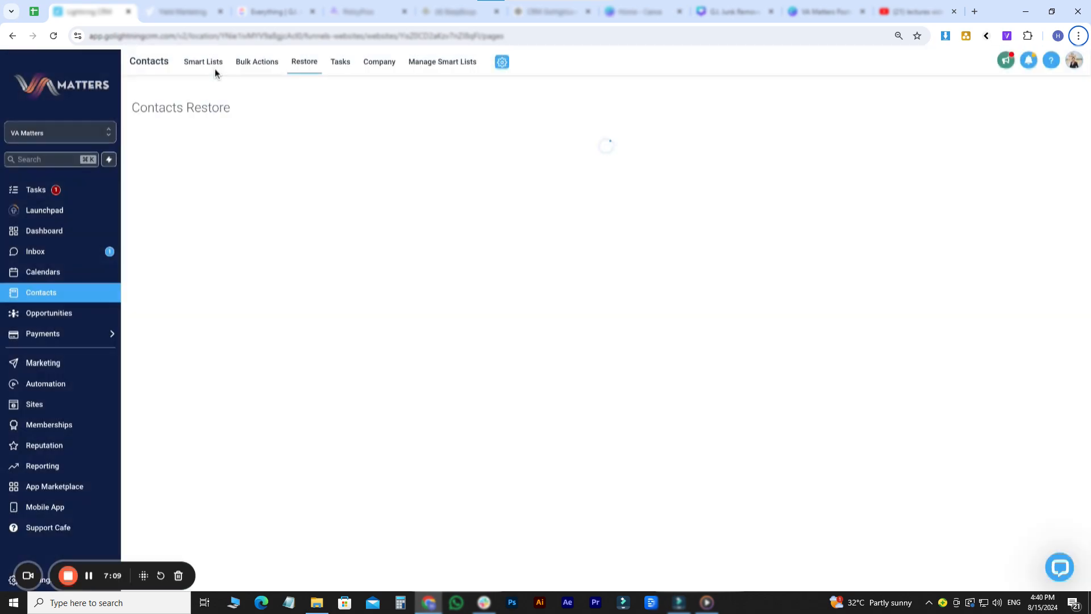
pyautogui.click(215, 69)
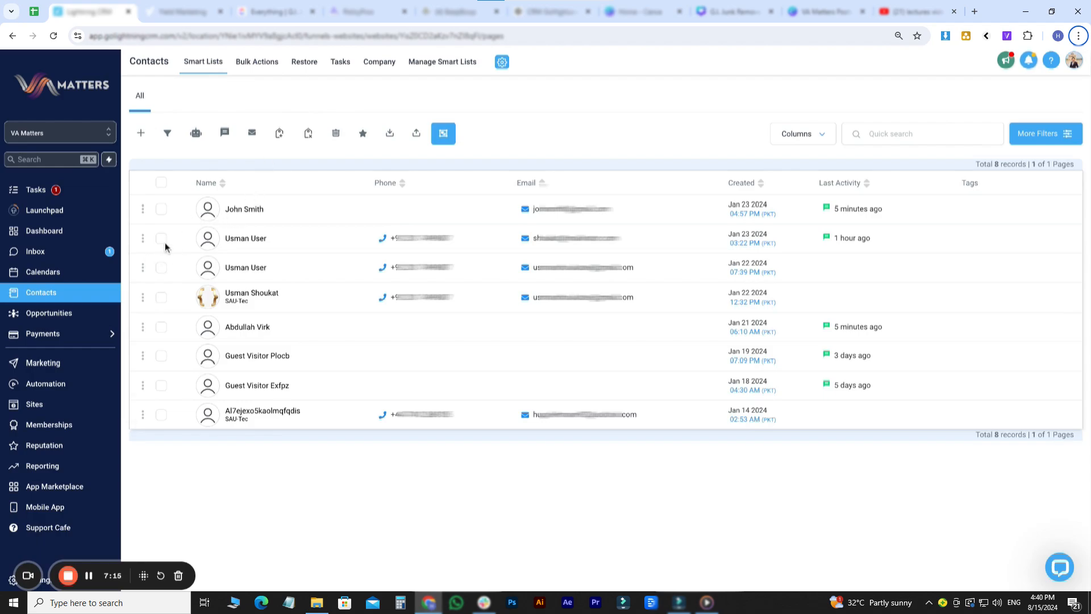
# - Delete both guest visitors, the last contact and the second to fourth contacts, then view Bulk Actions
pyautogui.click(160, 357)
pyautogui.click(161, 386)
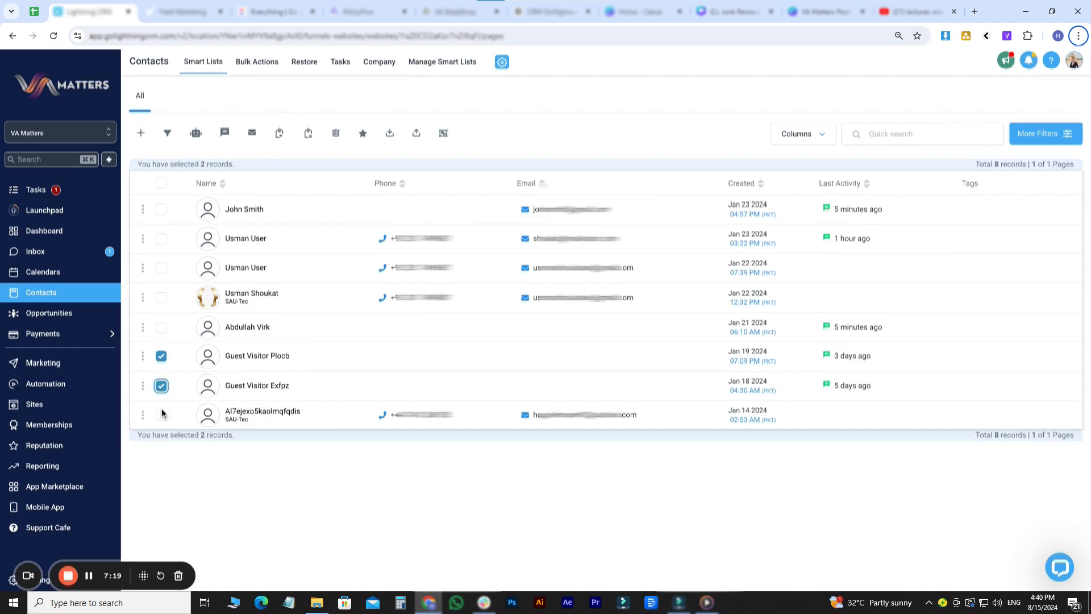
pyautogui.click(161, 418)
pyautogui.click(161, 239)
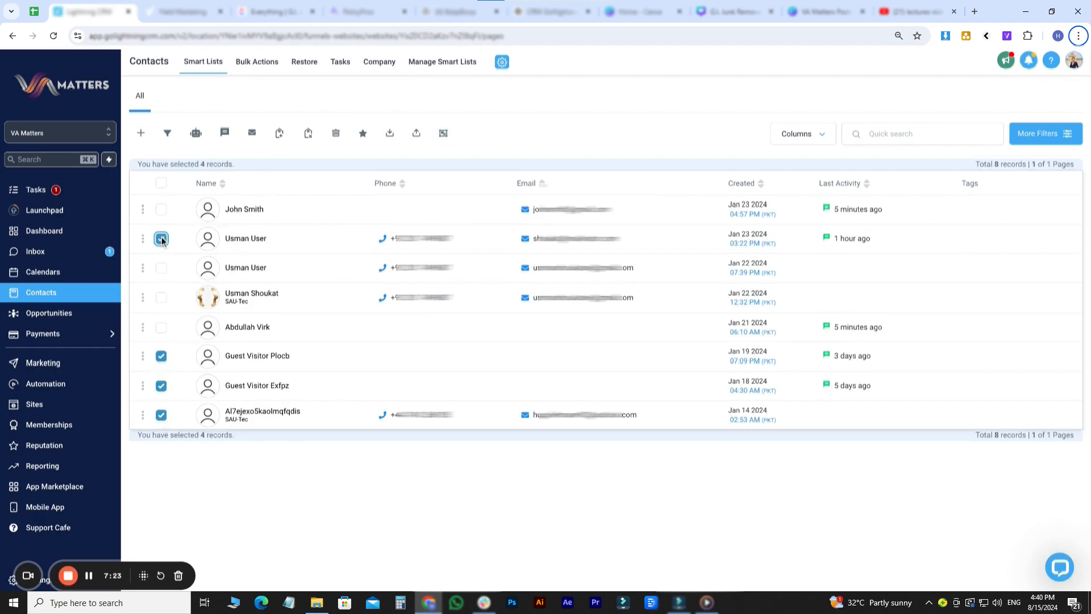
pyautogui.click(161, 269)
pyautogui.click(161, 297)
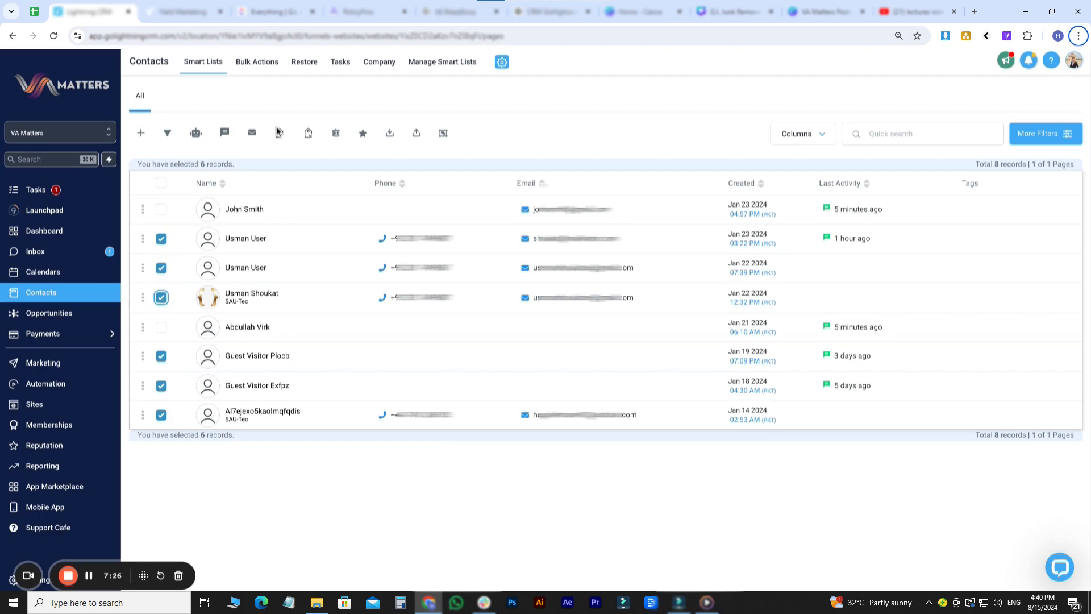
pyautogui.click(336, 136)
pyautogui.click(574, 203)
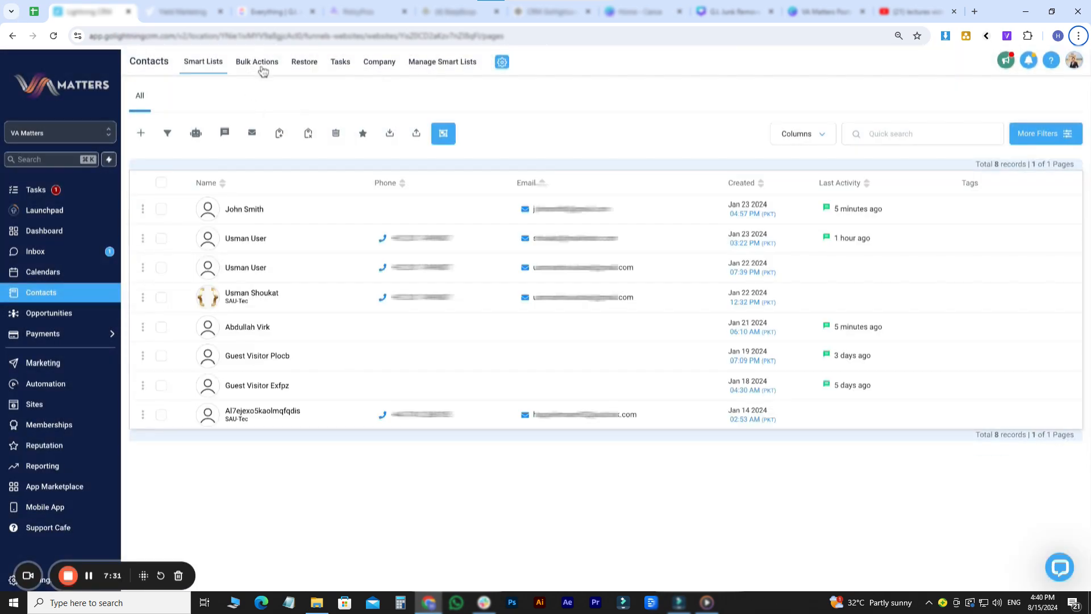
pyautogui.click(261, 67)
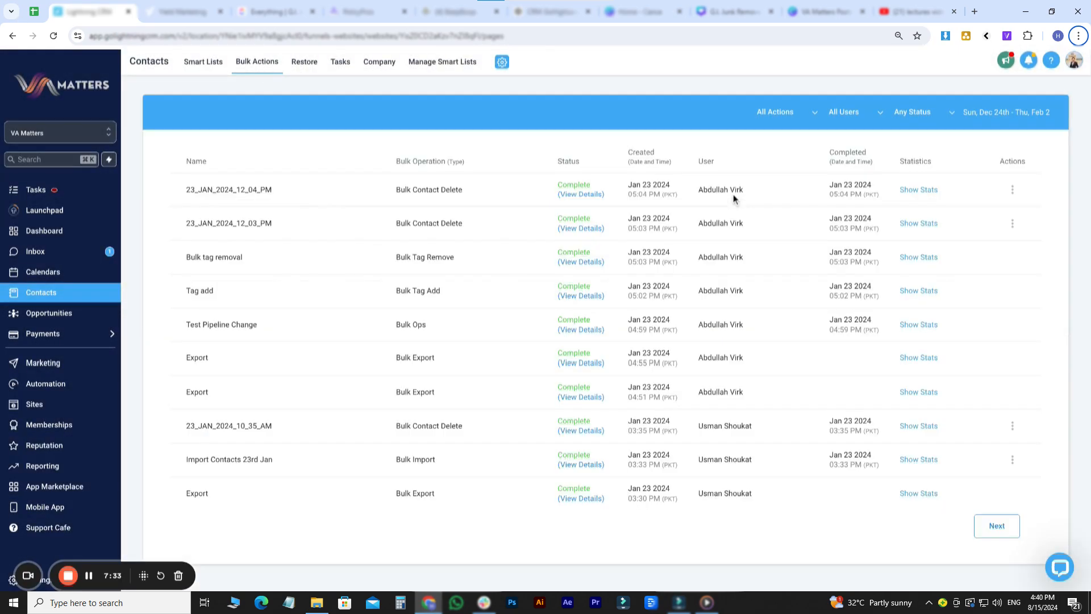
# - Restore the latest bulk contact delete and confirm in its stats that all six contacts returned
pyautogui.click(1012, 196)
pyautogui.click(958, 216)
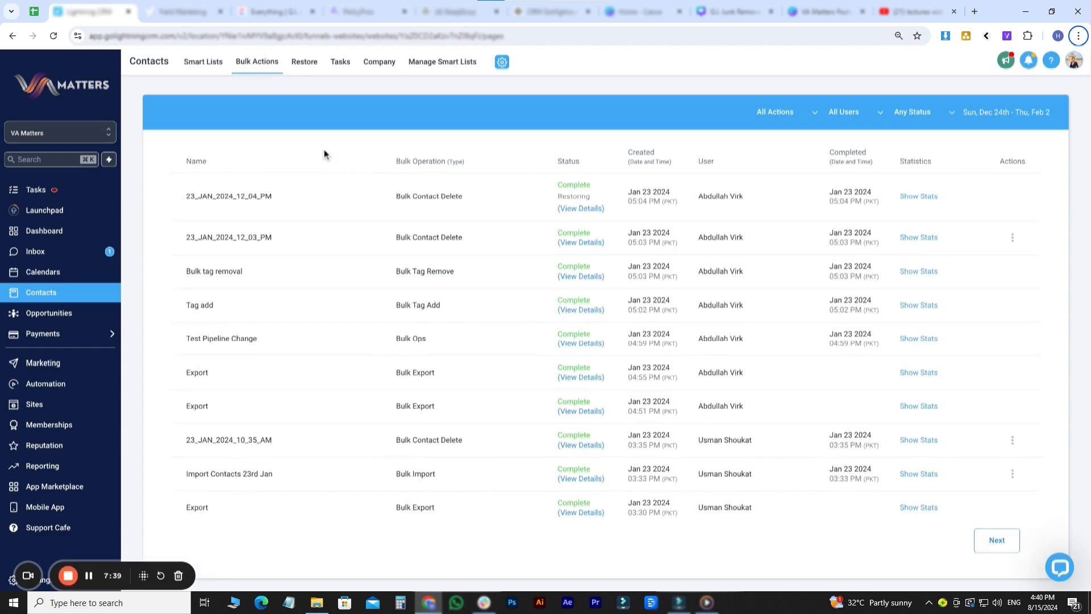
pyautogui.click(206, 63)
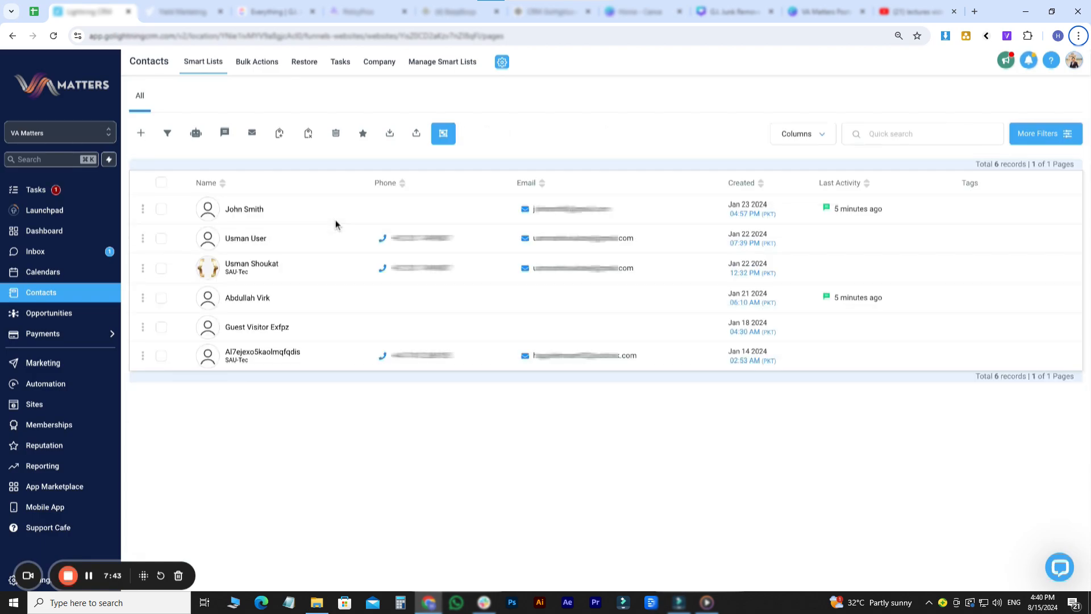
pyautogui.click(244, 66)
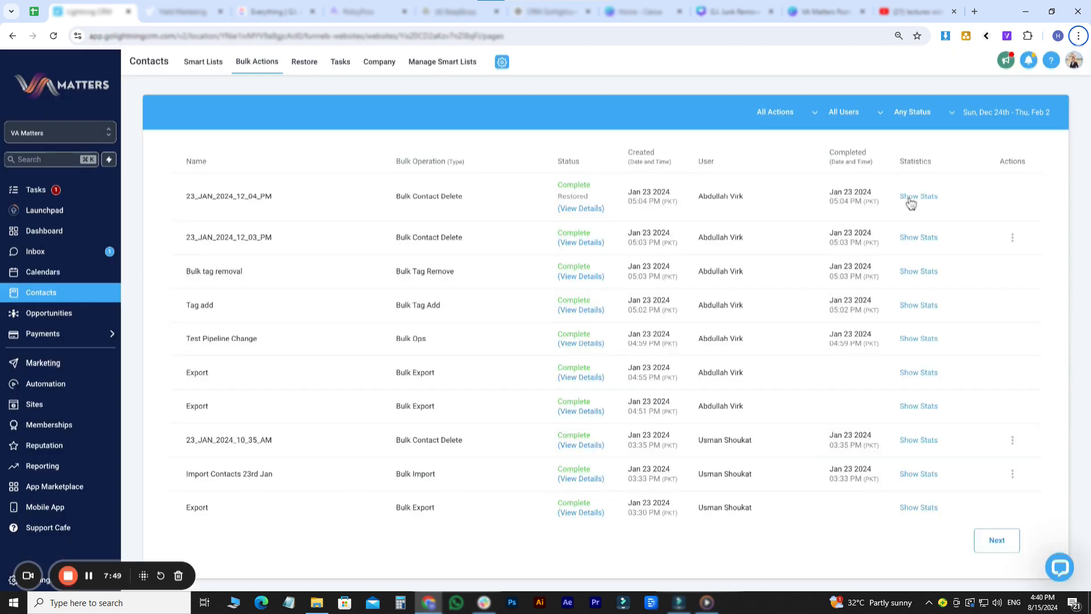
pyautogui.click(915, 197)
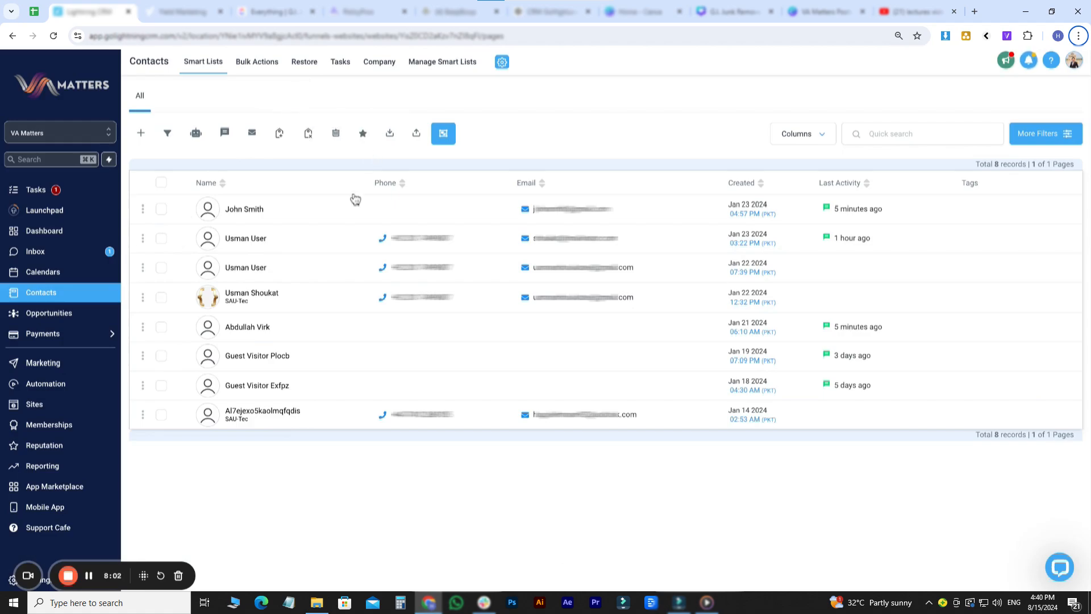
# - Send an email review request to the first and fifth contacts, described as 'Bulk email review request'
pyautogui.click(161, 210)
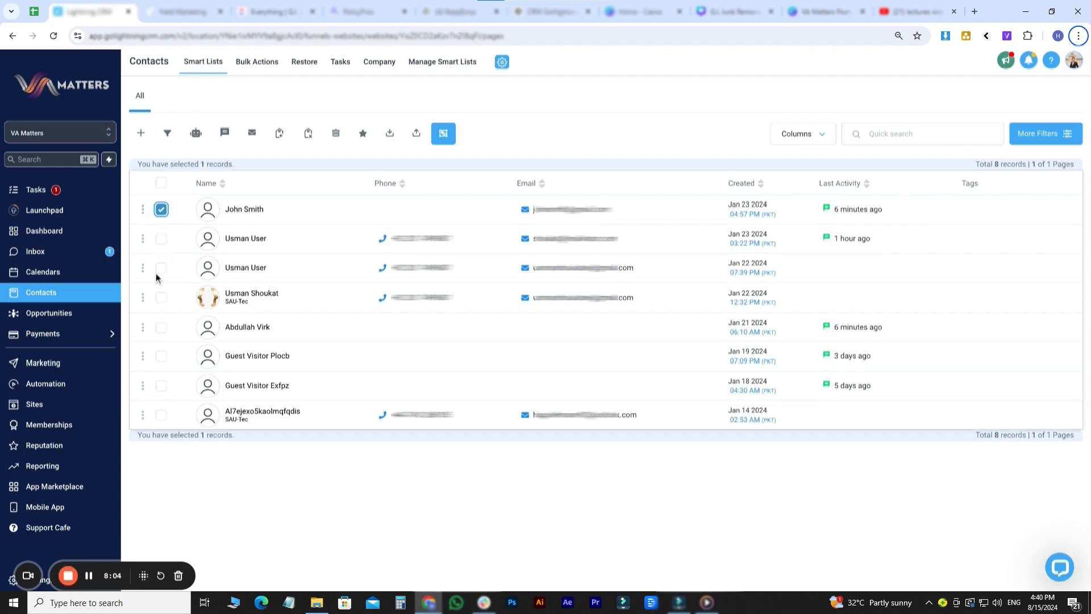
pyautogui.click(162, 328)
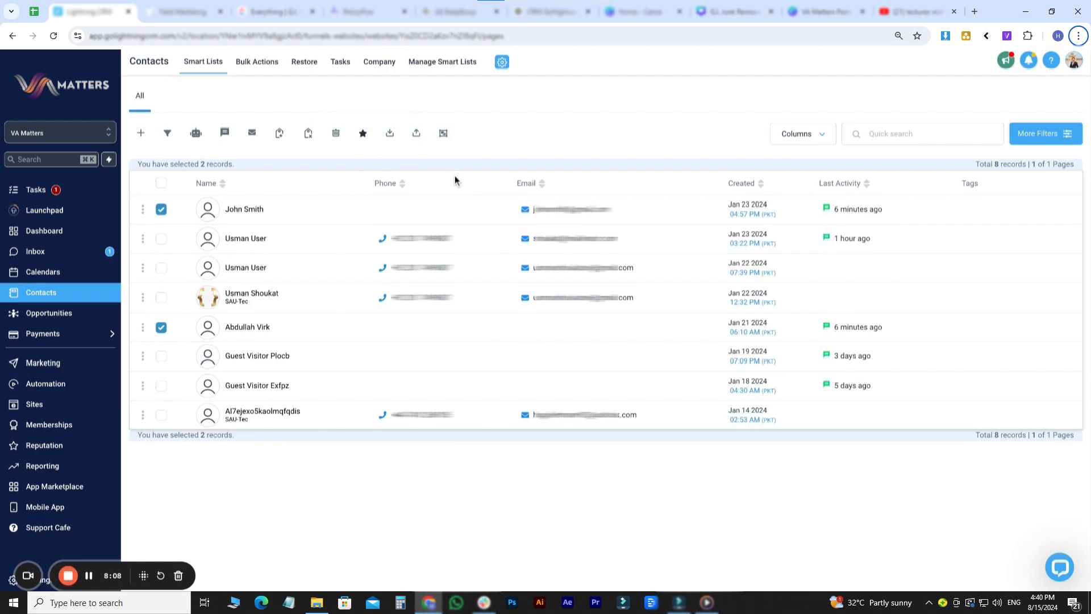
pyautogui.click(362, 133)
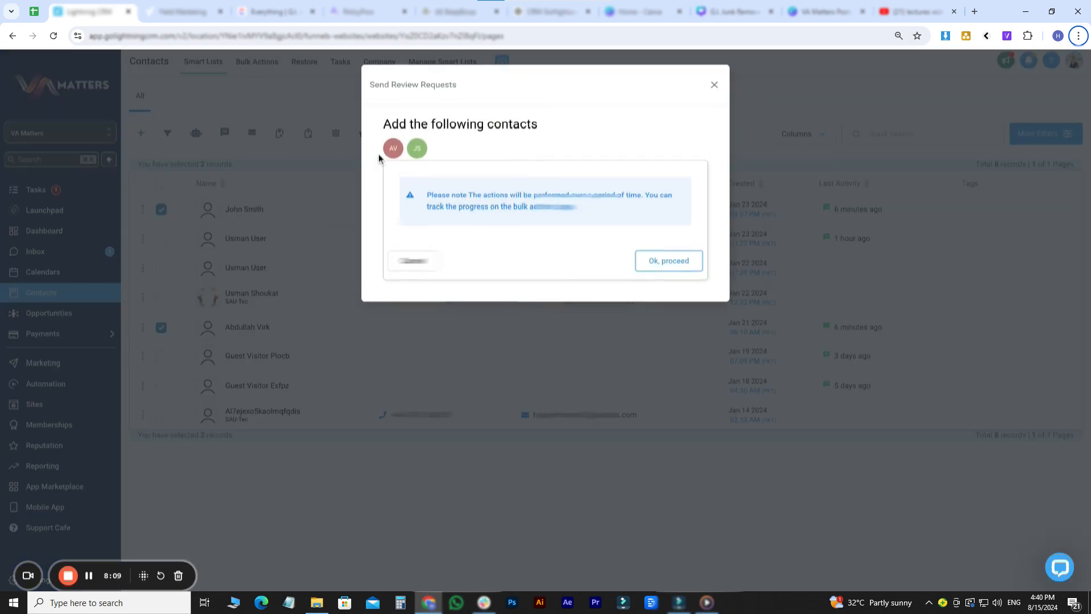
pyautogui.click(658, 257)
pyautogui.click(431, 199)
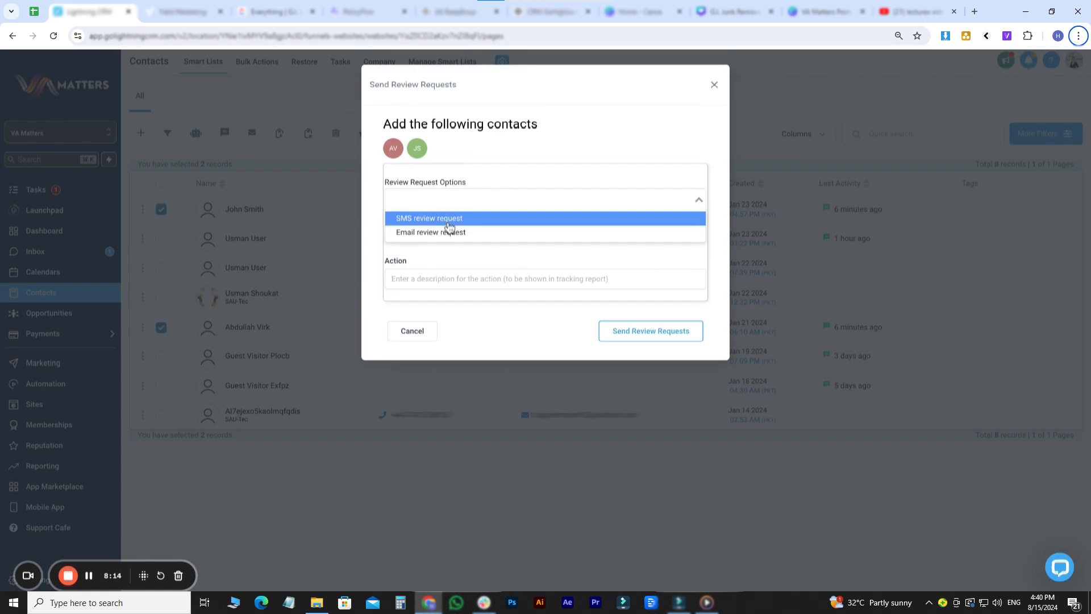
pyautogui.click(452, 234)
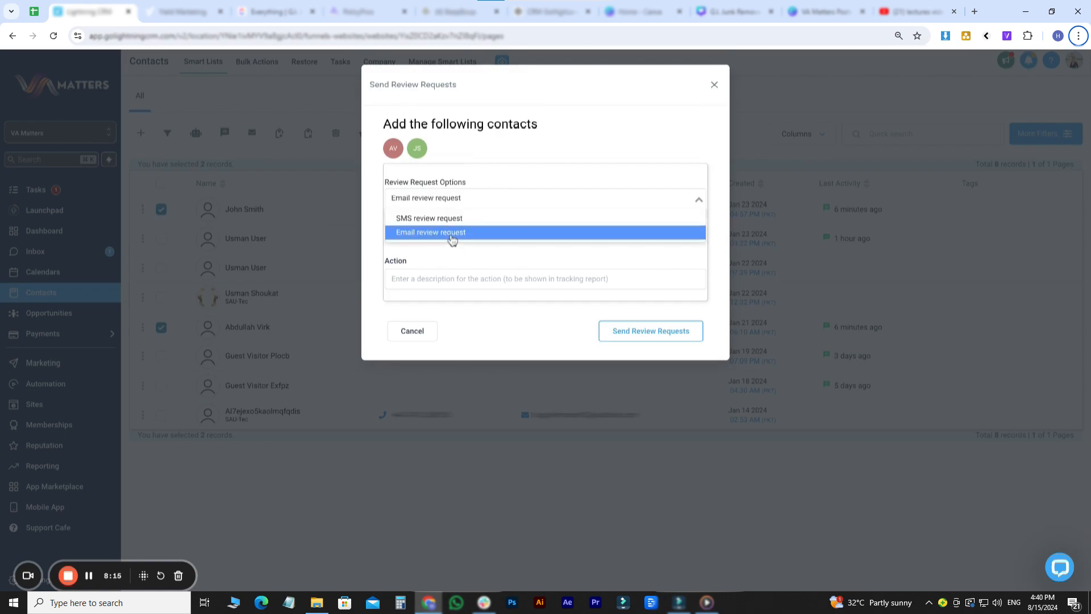
pyautogui.click(456, 281)
pyautogui.write('B')
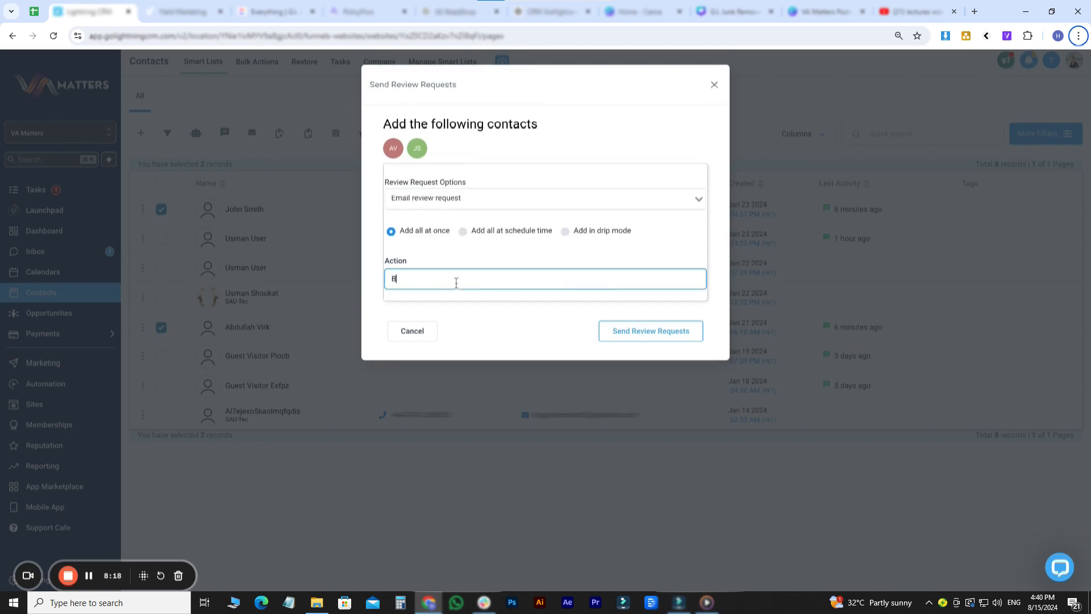
pyautogui.write('ulk email review request')
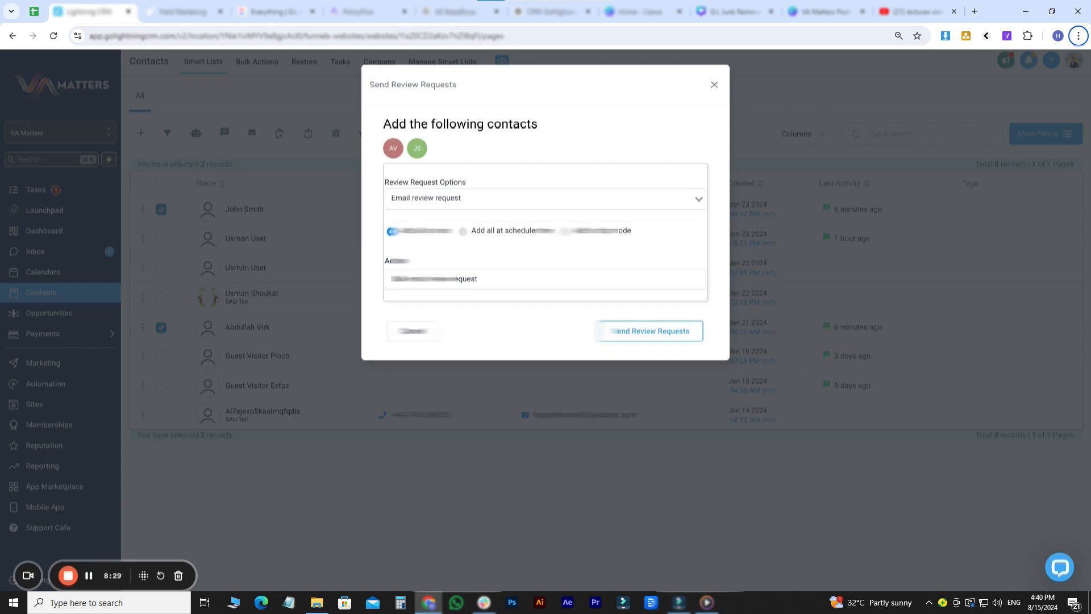
pyautogui.click(714, 84)
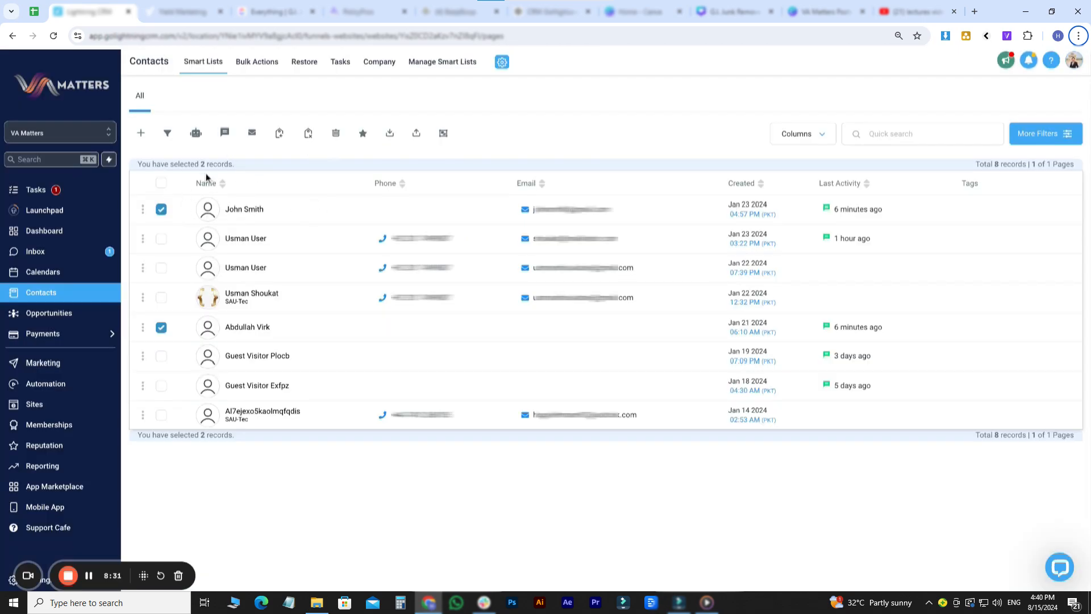
pyautogui.click(161, 182)
# - Select all eight contacts with the header checkbox and export them via Export Contacts
pyautogui.click(162, 183)
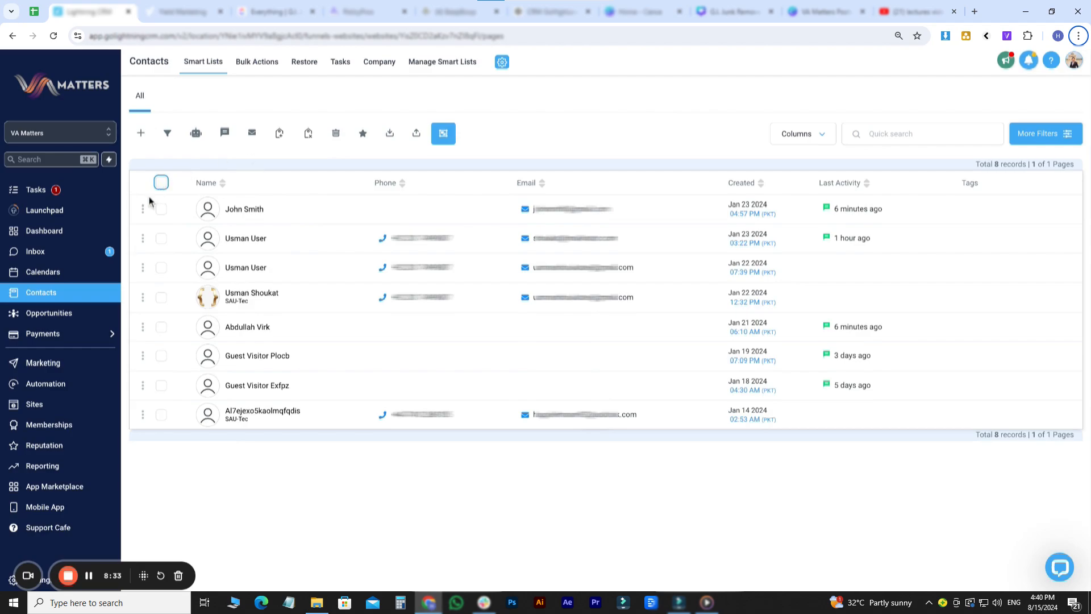
pyautogui.click(161, 182)
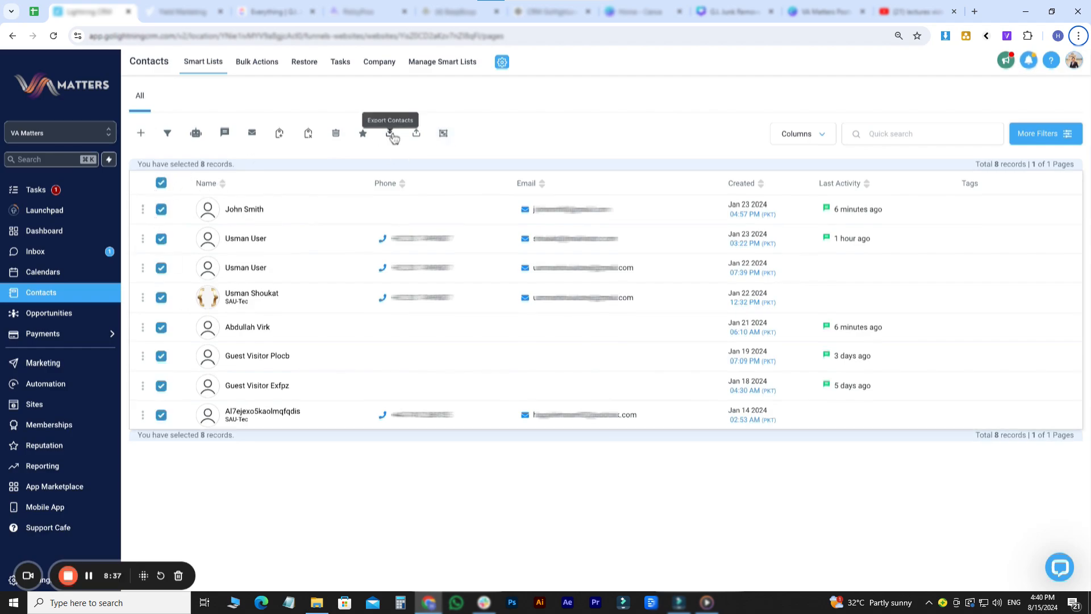
pyautogui.click(391, 135)
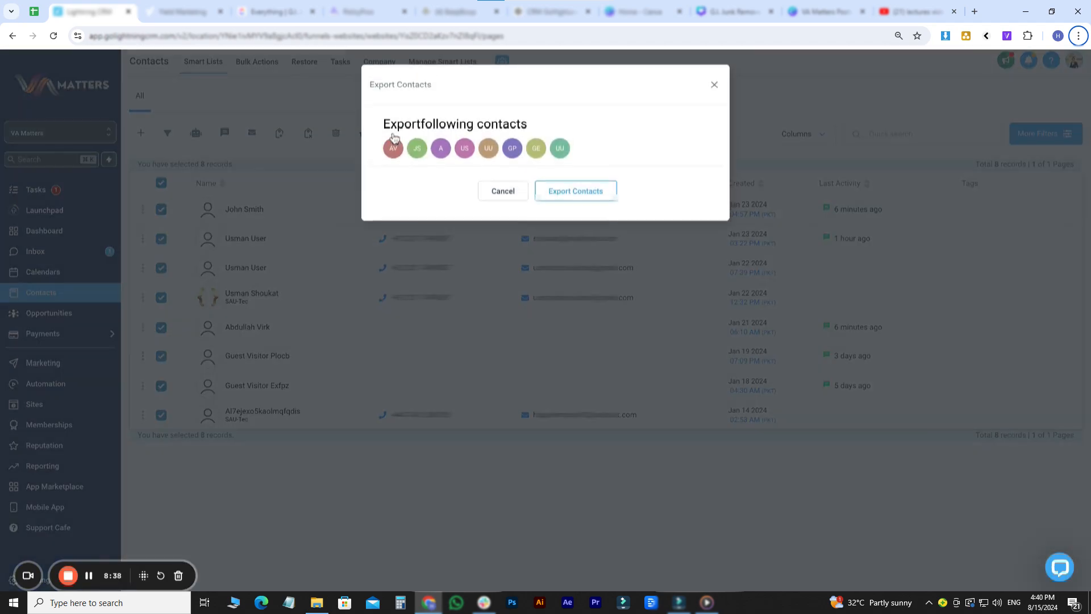
pyautogui.click(579, 192)
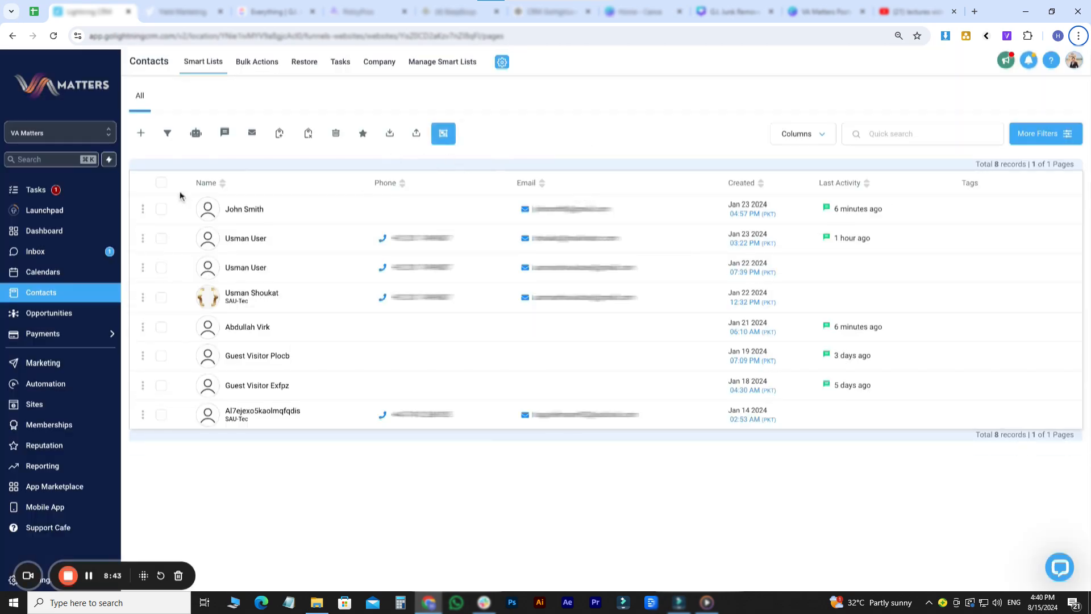
# - Start a contact import from file and map the street column to Address
pyautogui.click(417, 134)
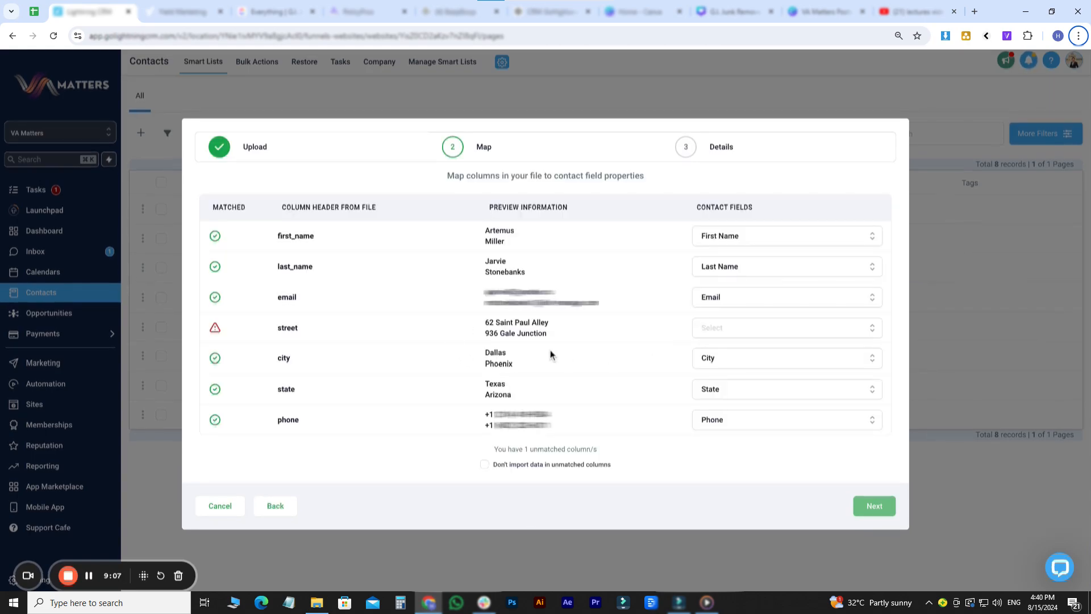
pyautogui.click(728, 331)
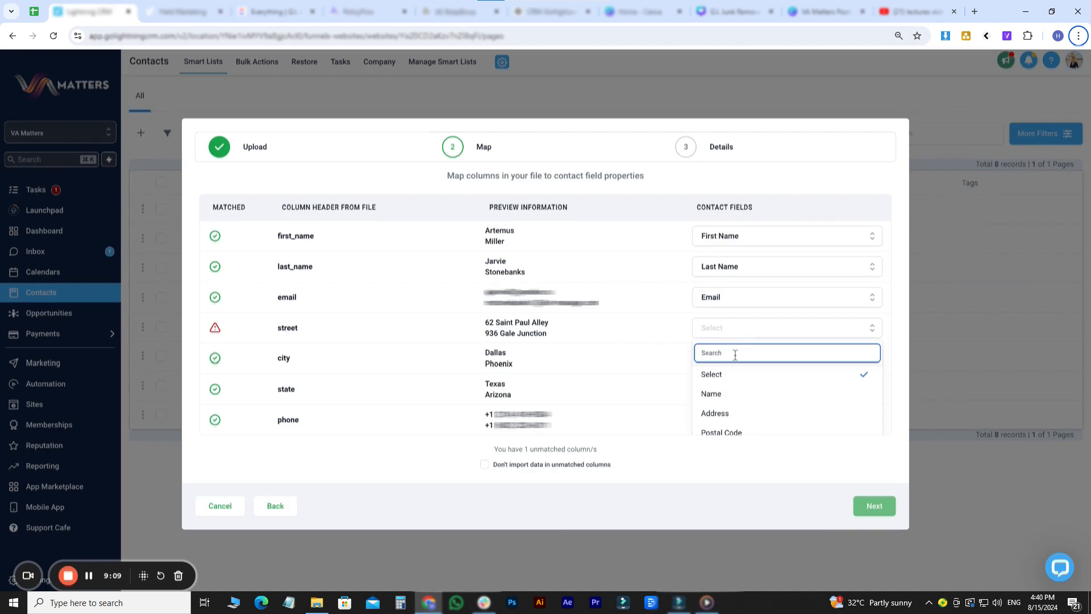
pyautogui.click(715, 413)
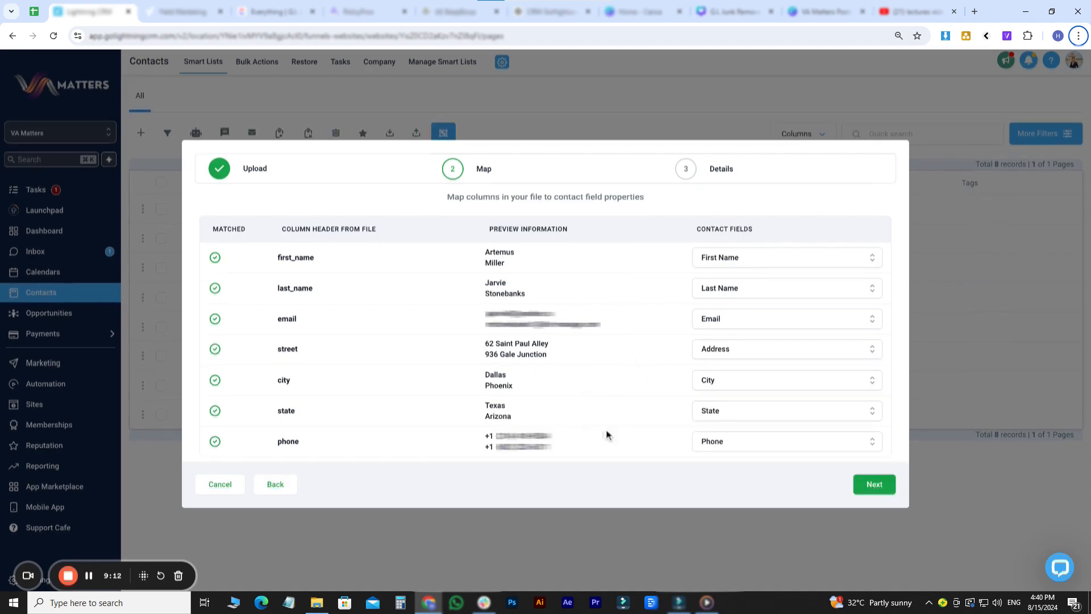
pyautogui.click(728, 415)
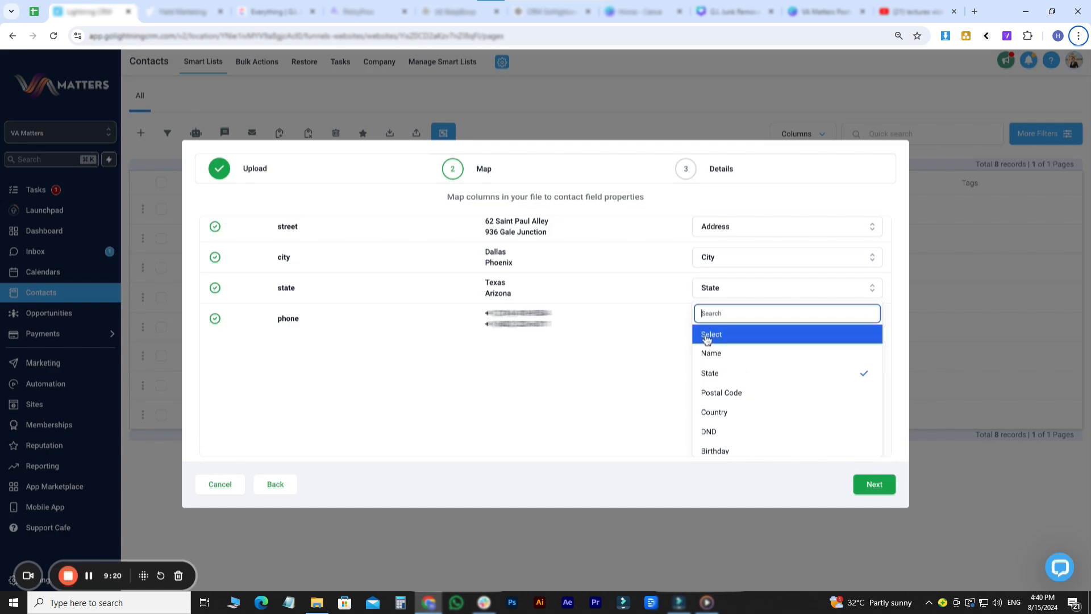
pyautogui.click(709, 333)
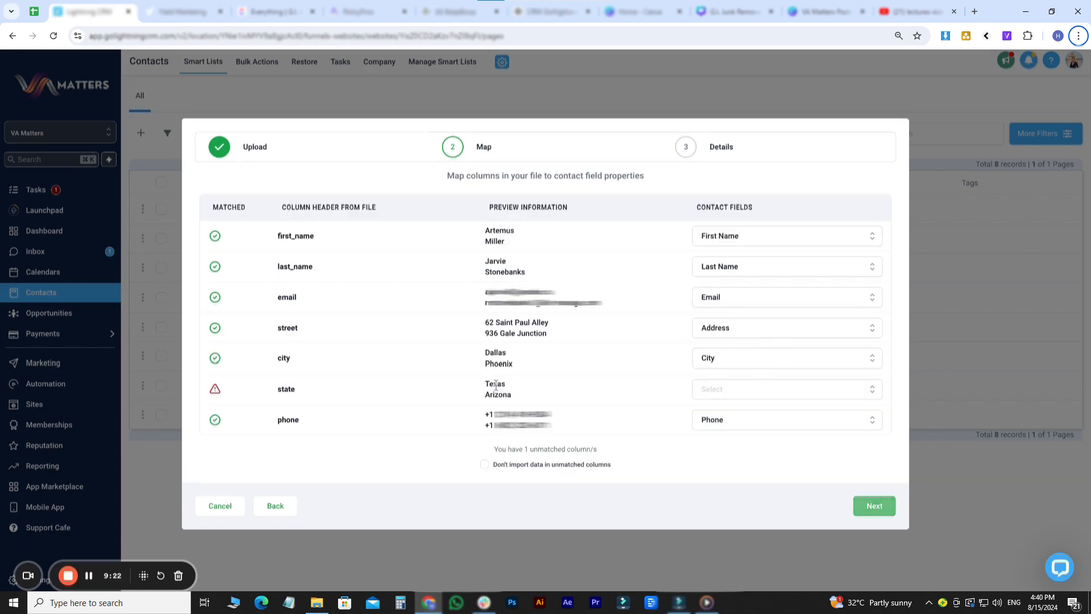
# - Keep unmatched columns included, map the state column to State, and continue to final details
pyautogui.moveTo(492, 384); pyautogui.dragTo(496, 385)
pyautogui.click(498, 467)
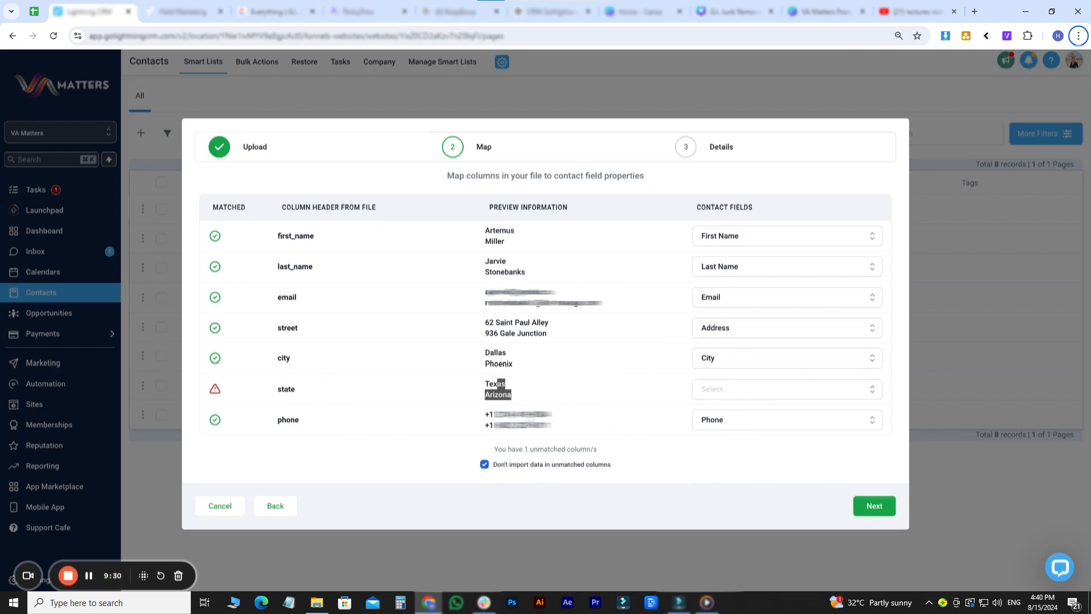
pyautogui.click(485, 465)
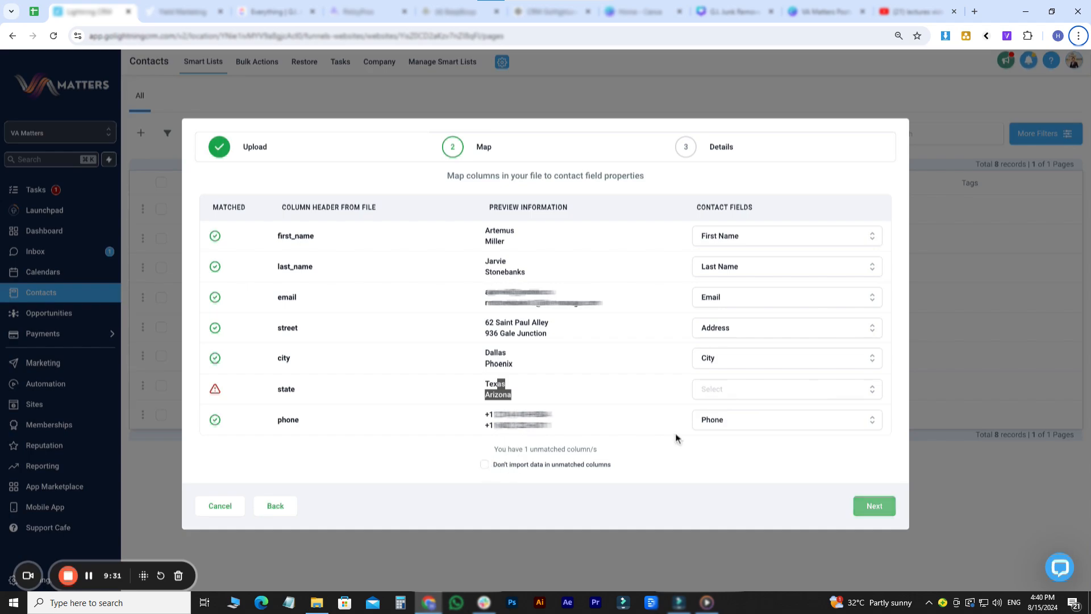
pyautogui.click(708, 396)
pyautogui.scroll(-2, 675, 321)
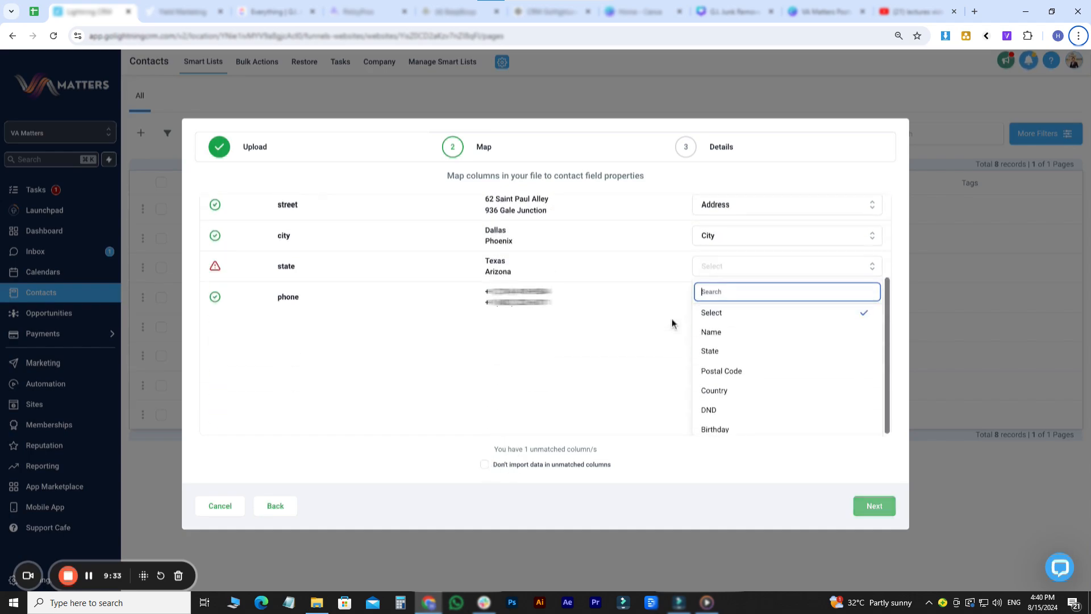
pyautogui.click(733, 351)
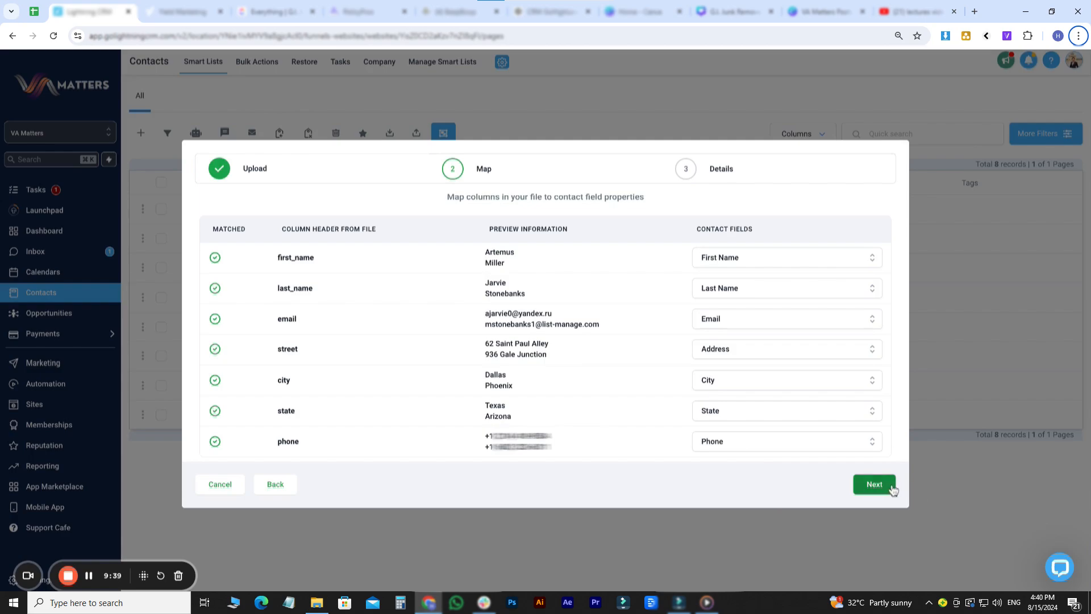
pyautogui.click(874, 485)
# - Name the import 'Mock Data' and have it create a contact list
pyautogui.click(270, 324)
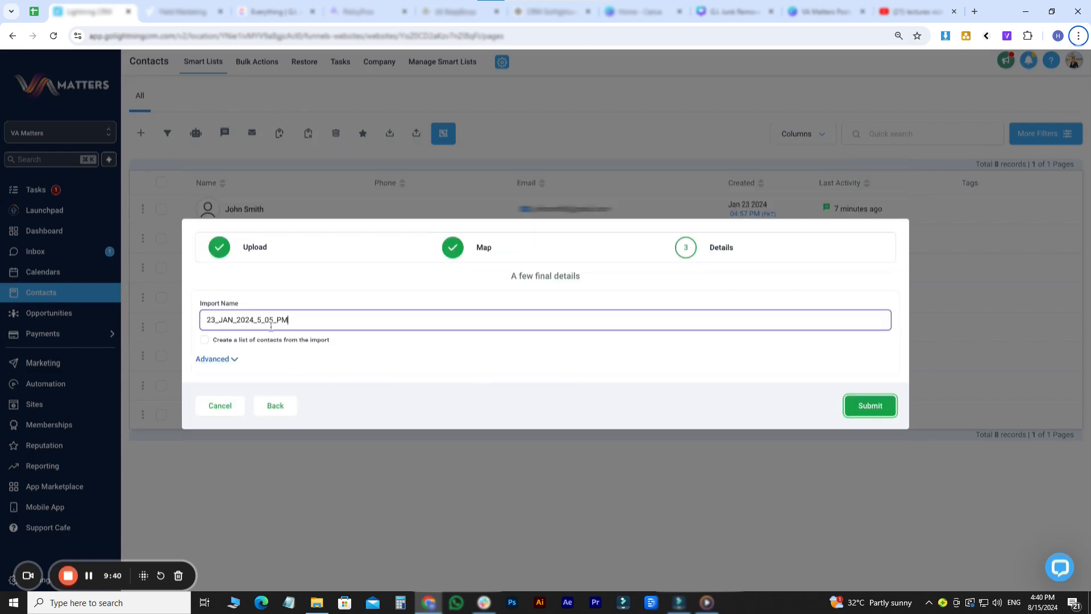
pyautogui.doubleClick(270, 324)
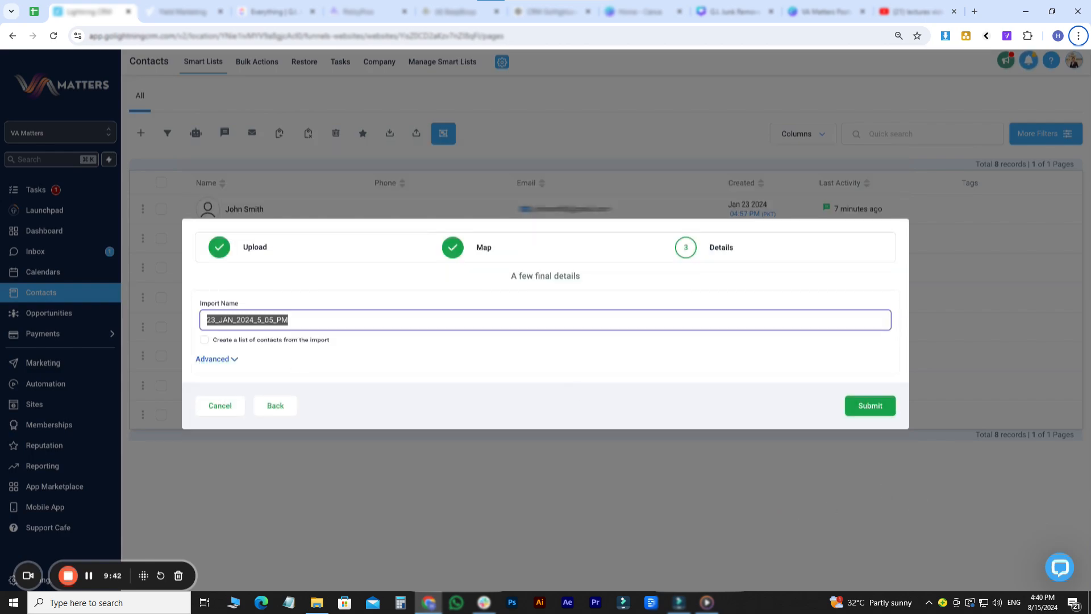
pyautogui.write('Mock Data')
pyautogui.click(215, 359)
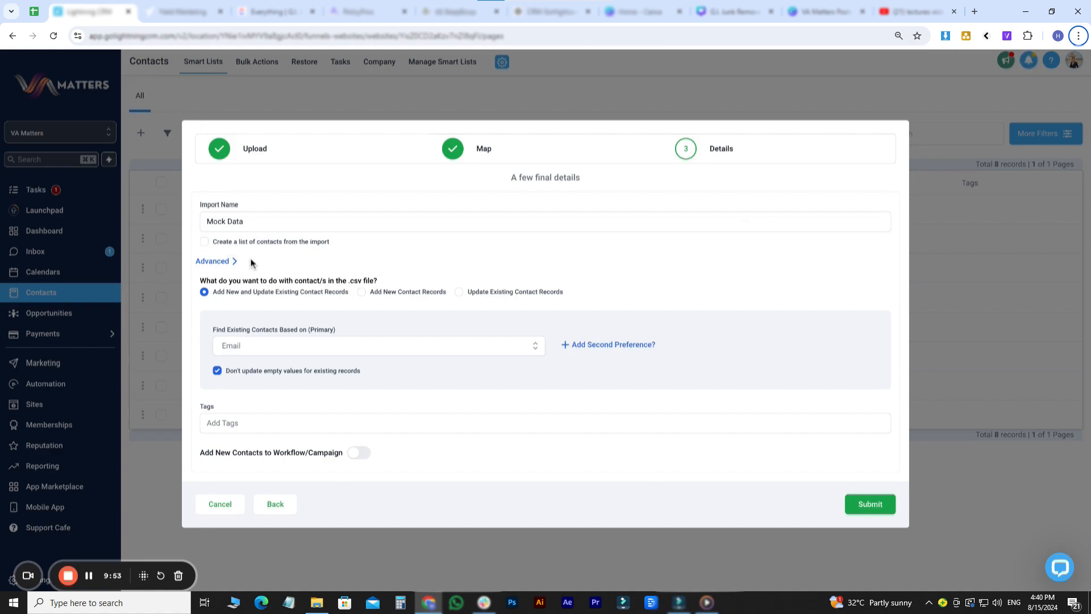
pyautogui.moveTo(260, 226); pyautogui.dragTo(183, 222)
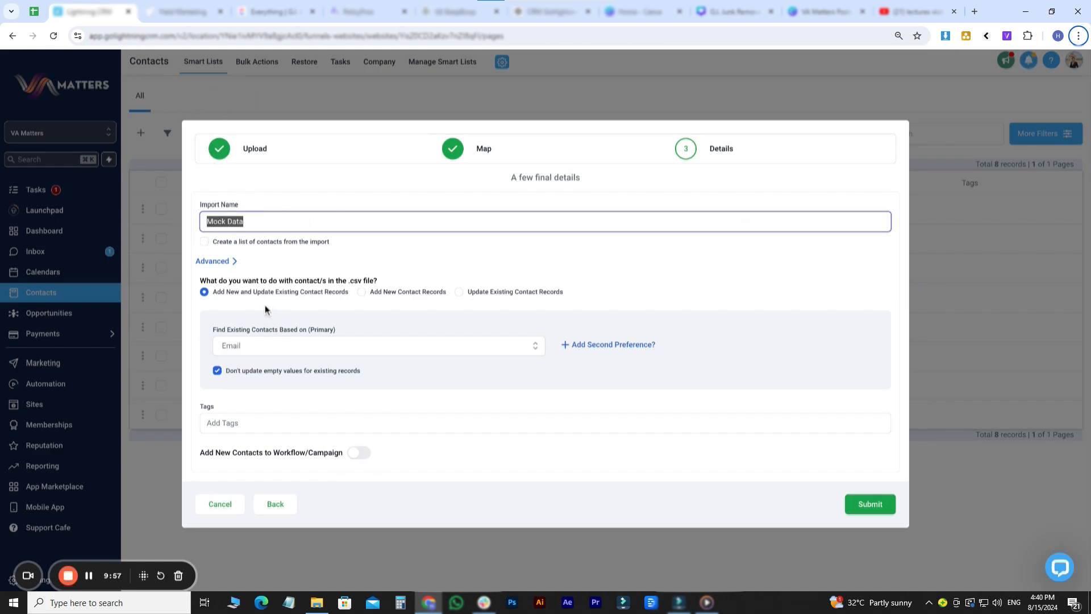
pyautogui.click(204, 243)
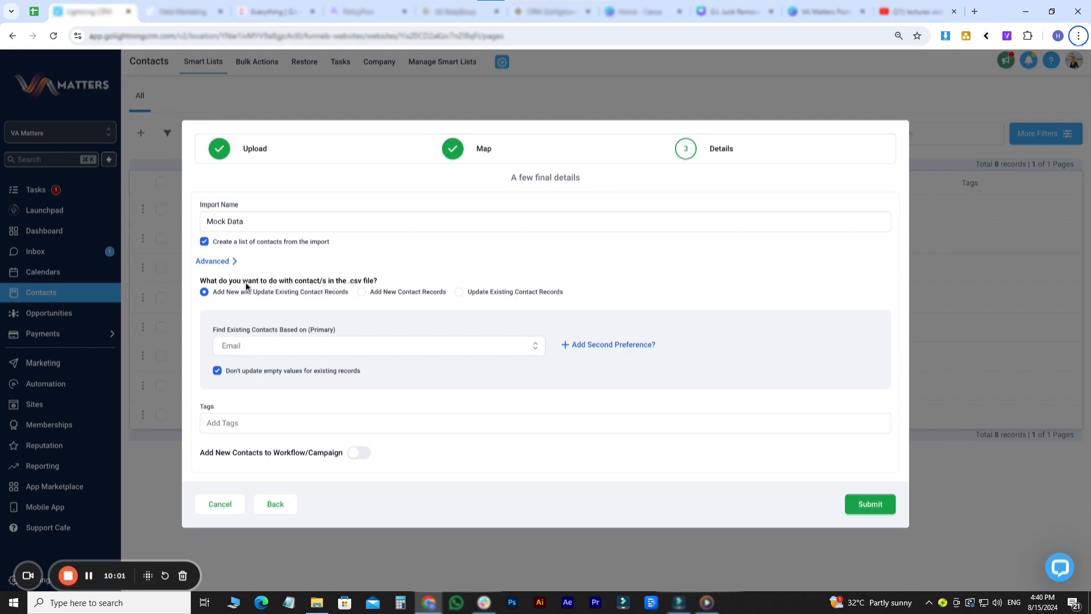
# - Keep adding new and updating existing contacts, matching on email then Phone as second preference
pyautogui.moveTo(246, 285); pyautogui.dragTo(262, 307)
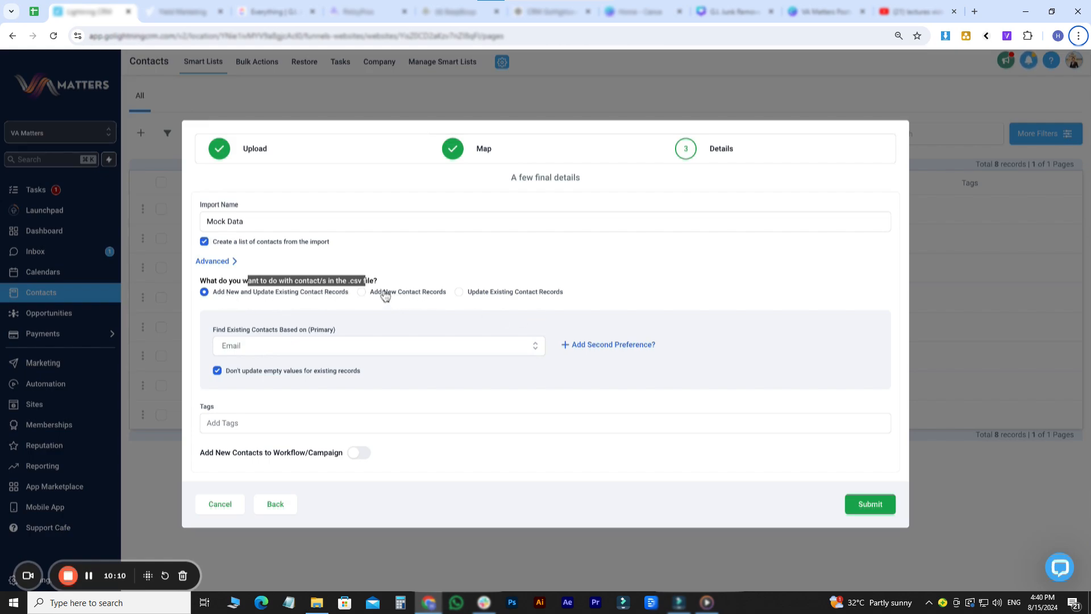
pyautogui.click(463, 296)
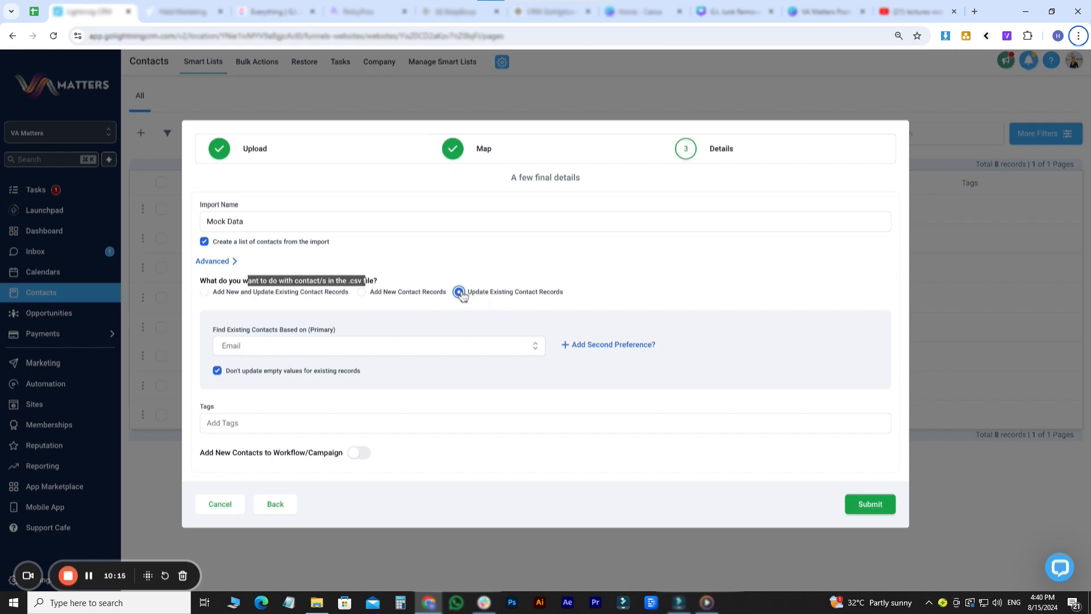
pyautogui.click(230, 293)
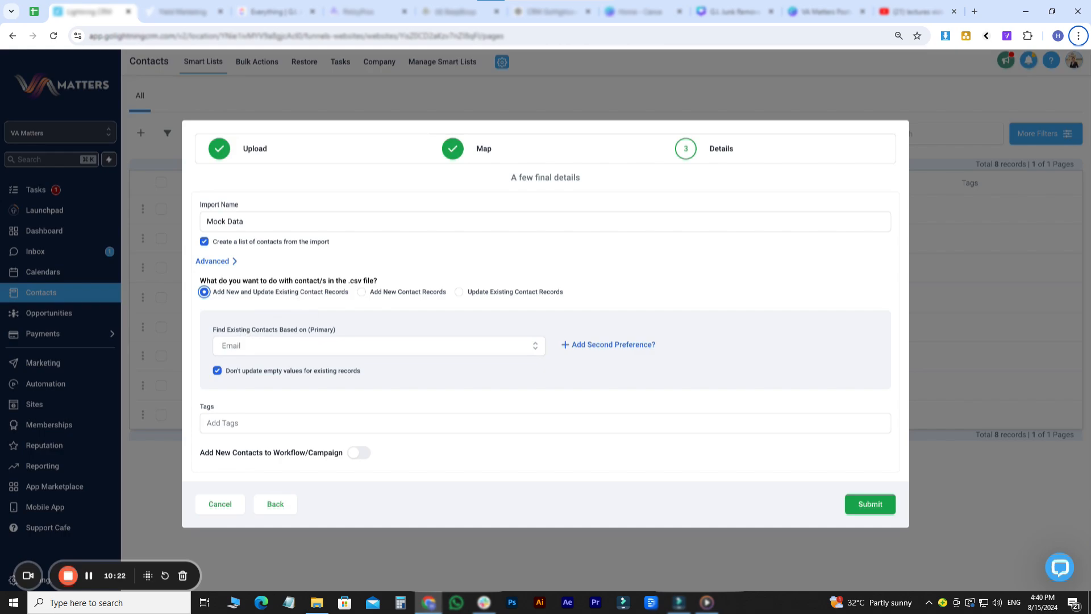
pyautogui.moveTo(230, 331); pyautogui.dragTo(297, 330)
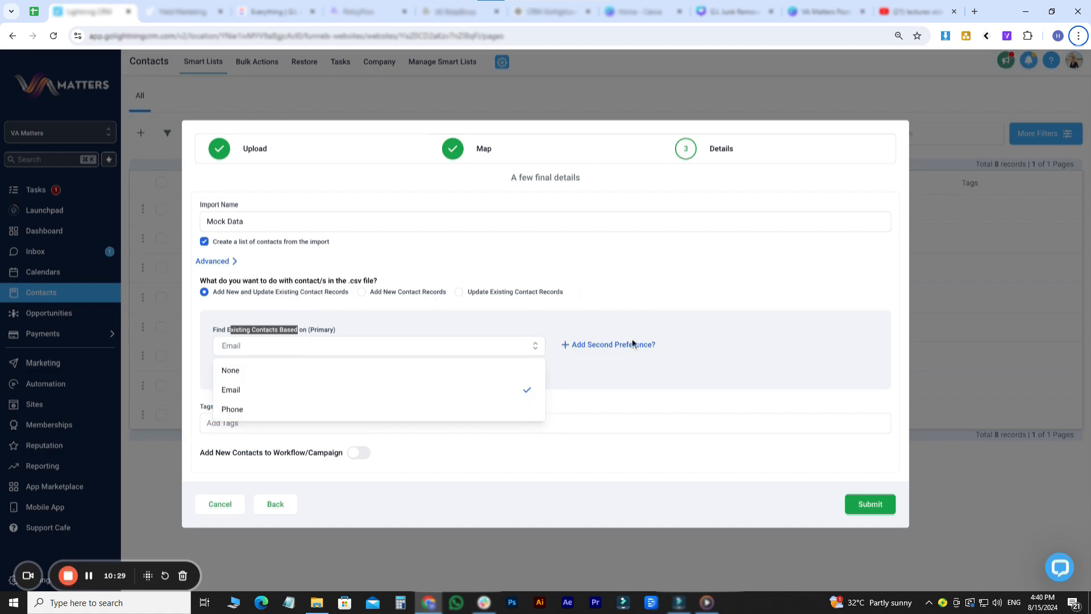
pyautogui.click(612, 347)
pyautogui.click(227, 364)
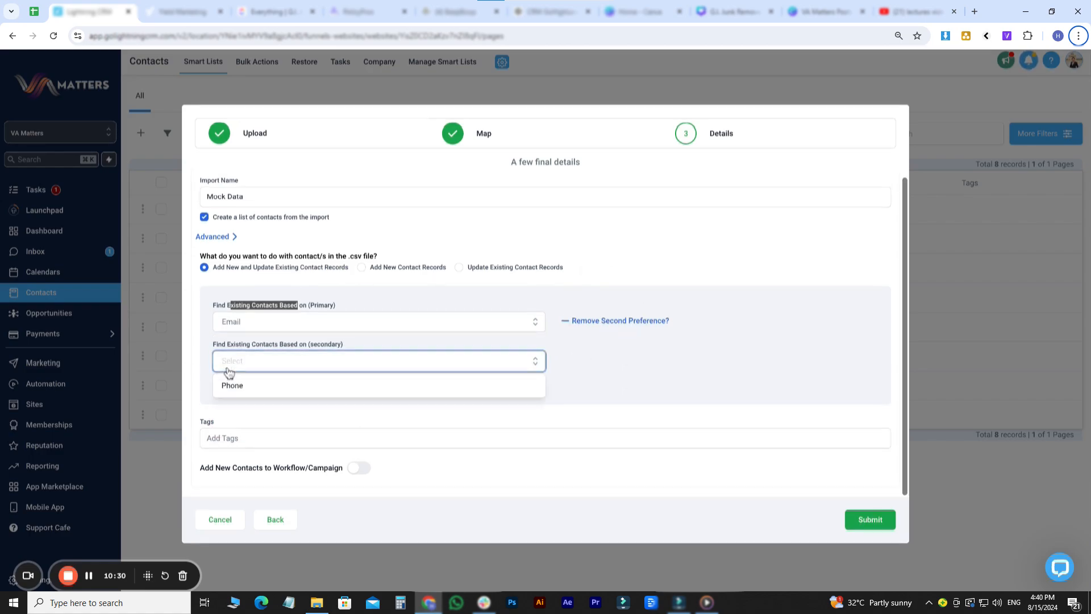
pyautogui.click(273, 387)
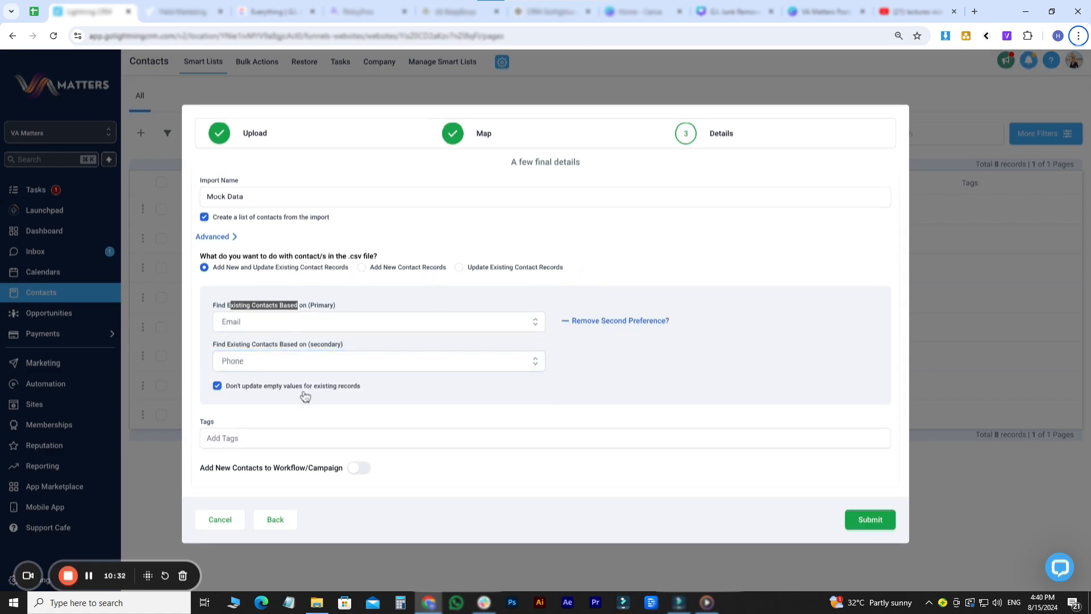
# - Tag imported contacts 'qa test' and submit the import
pyautogui.click(259, 433)
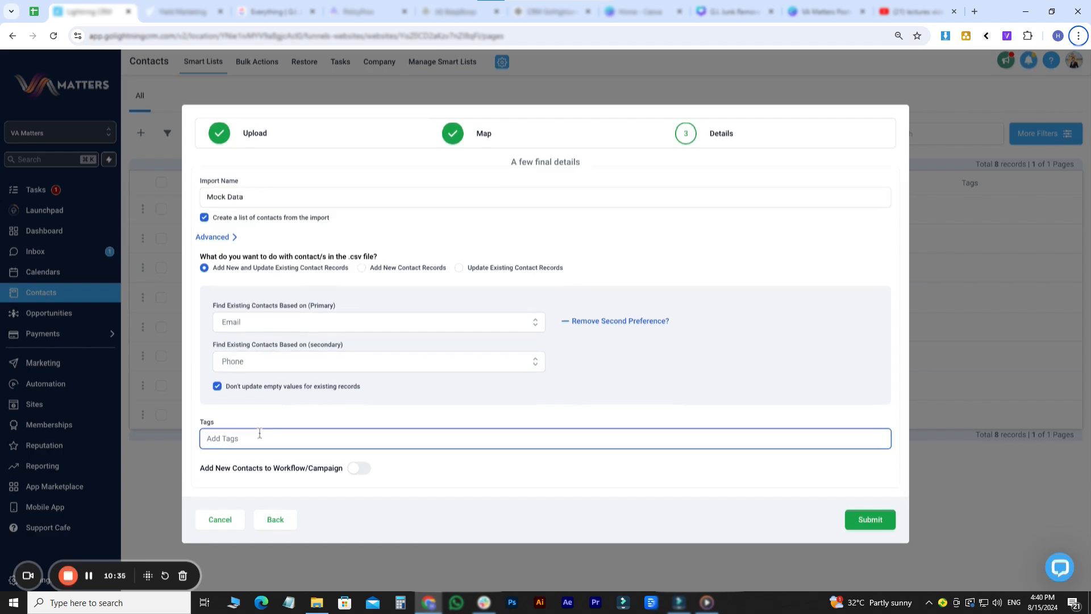
pyautogui.write('qa')
pyautogui.click(262, 462)
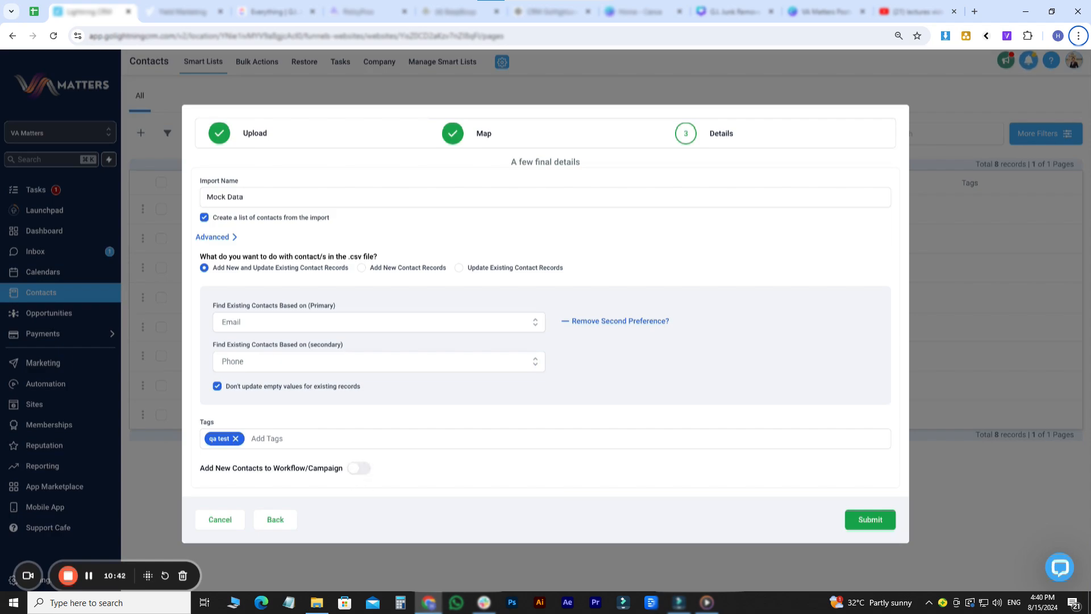
pyautogui.click(358, 468)
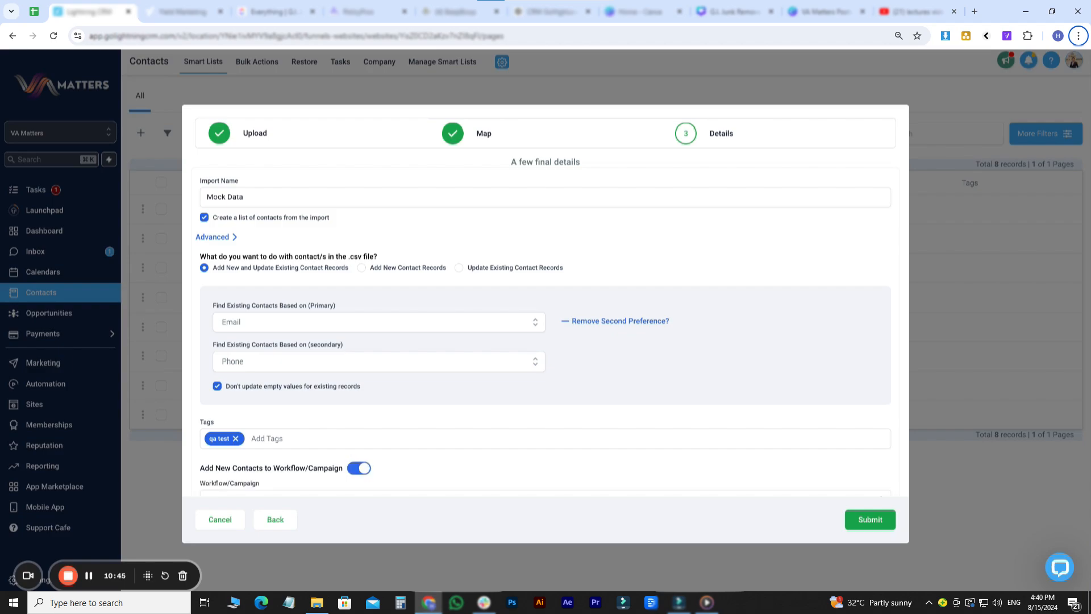
pyautogui.scroll(-1, 325, 466)
pyautogui.click(309, 463)
pyautogui.scroll(-3, 309, 463)
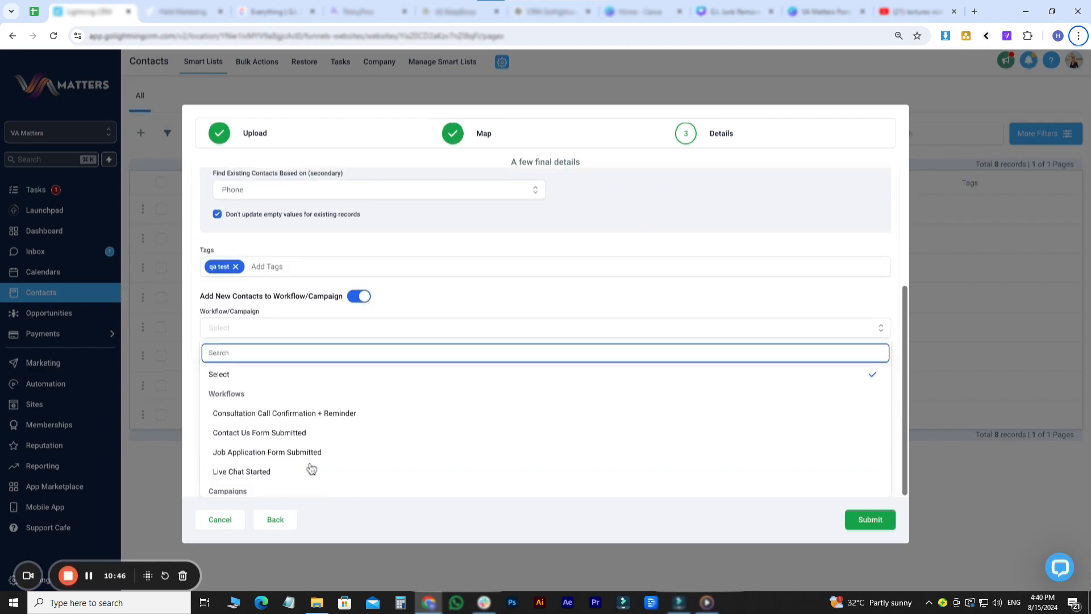
pyautogui.scroll(-1, 280, 409)
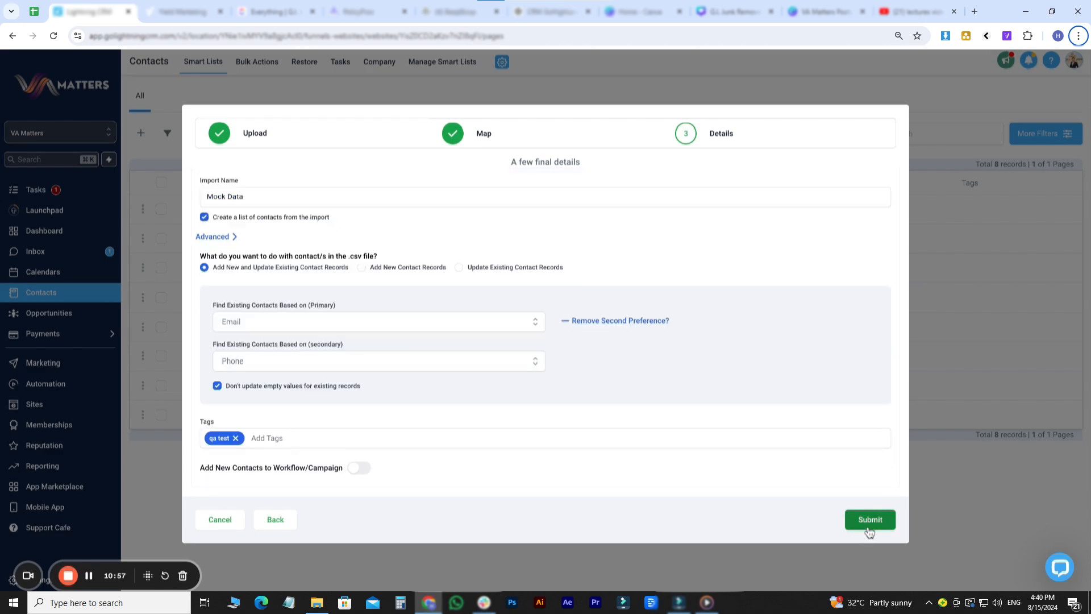
pyautogui.click(868, 527)
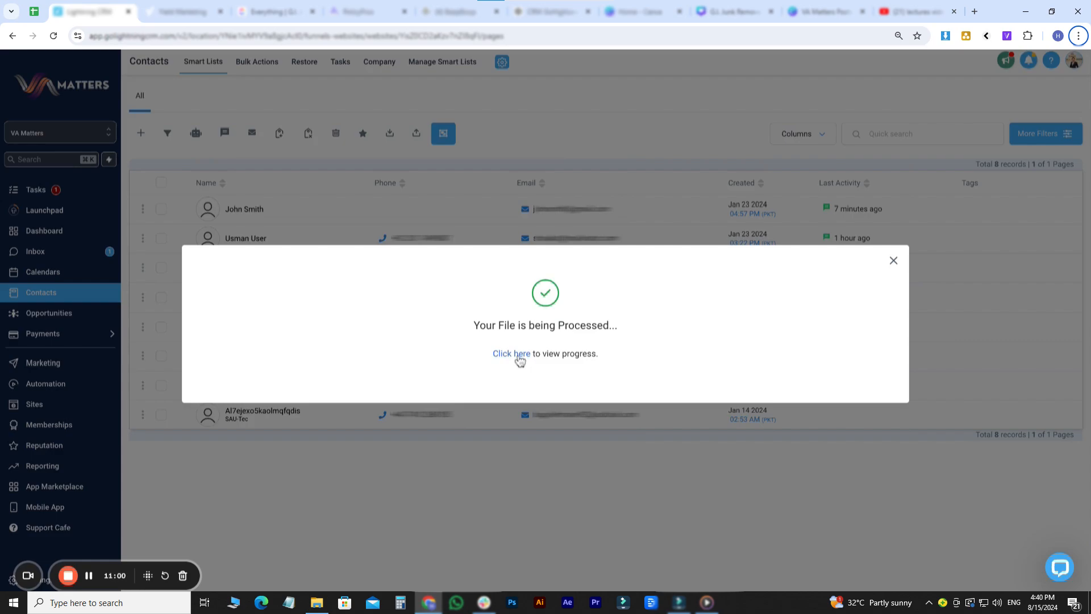
# - Check the Mock Data import stats showing 300 contacts created, then view the All list of 308 contacts
pyautogui.click(518, 356)
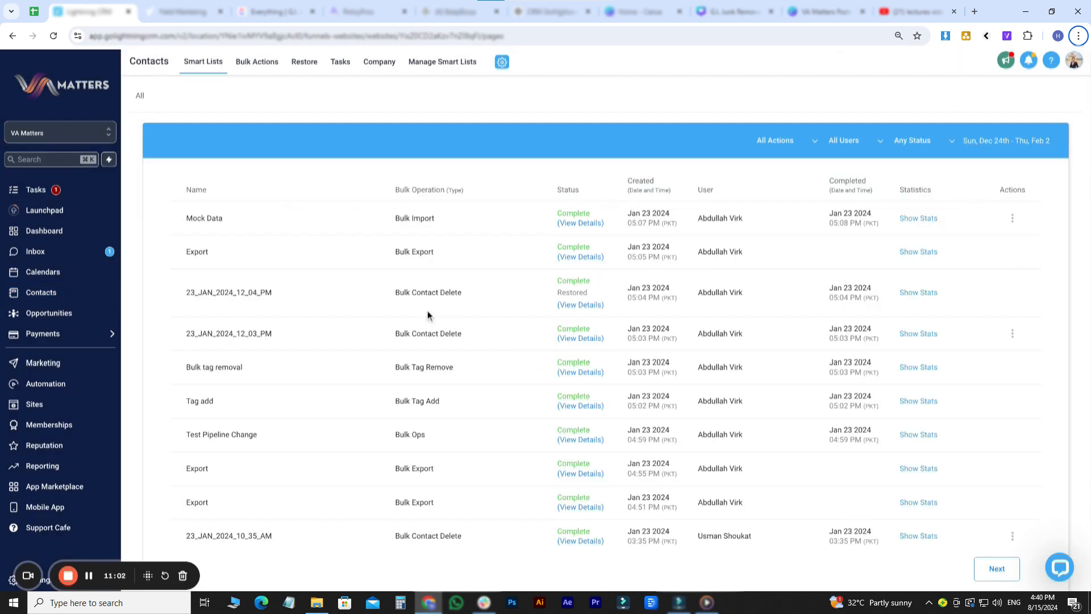
pyautogui.click(918, 218)
pyautogui.moveTo(754, 257); pyautogui.dragTo(794, 275)
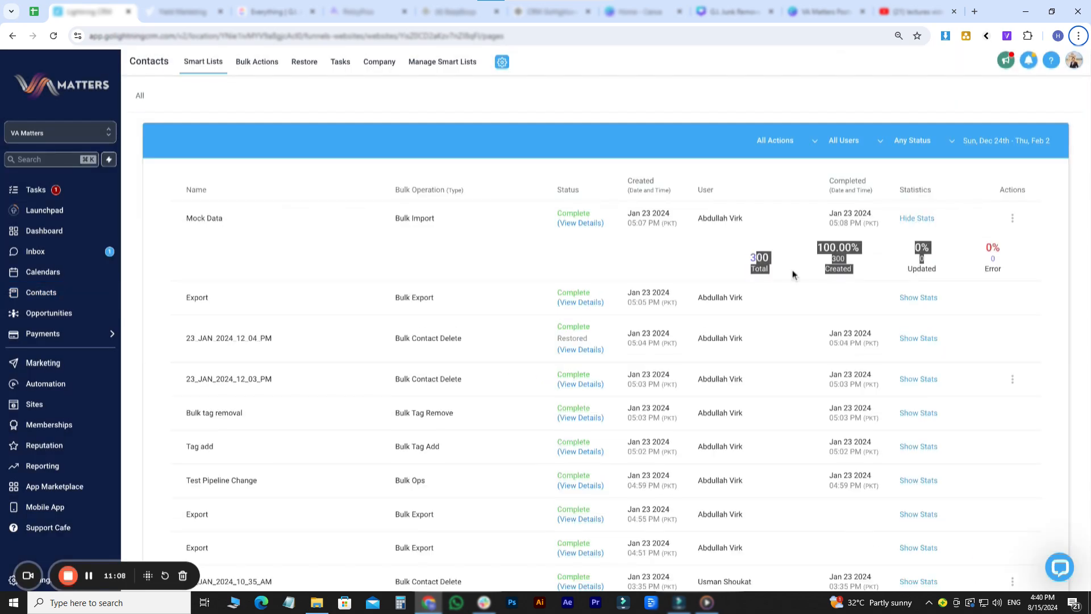
pyautogui.click(140, 97)
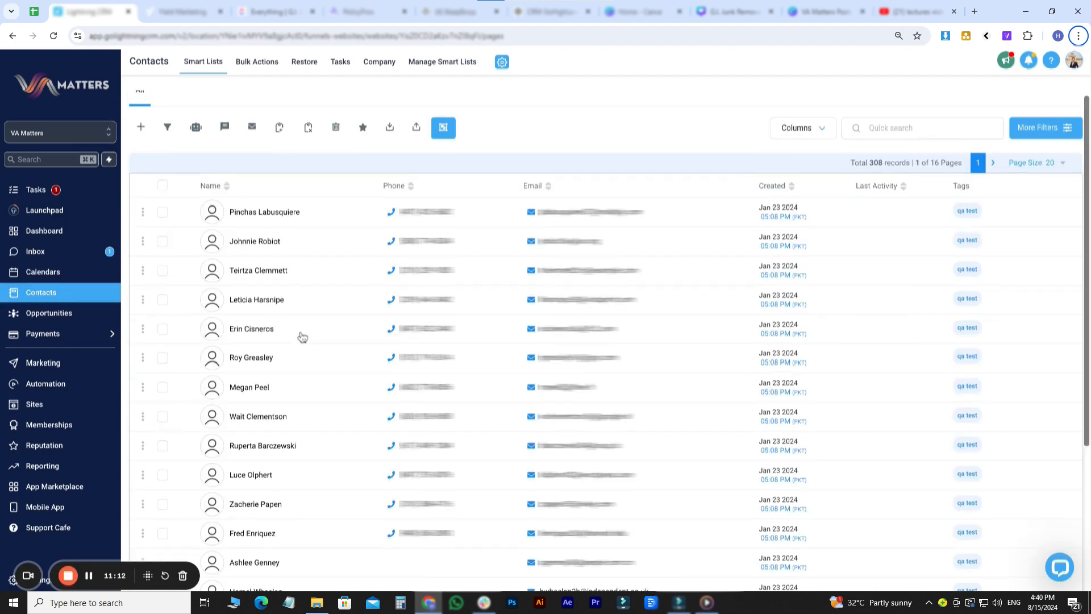
pyautogui.scroll(-4, 301, 337)
pyautogui.scroll(5, 299, 336)
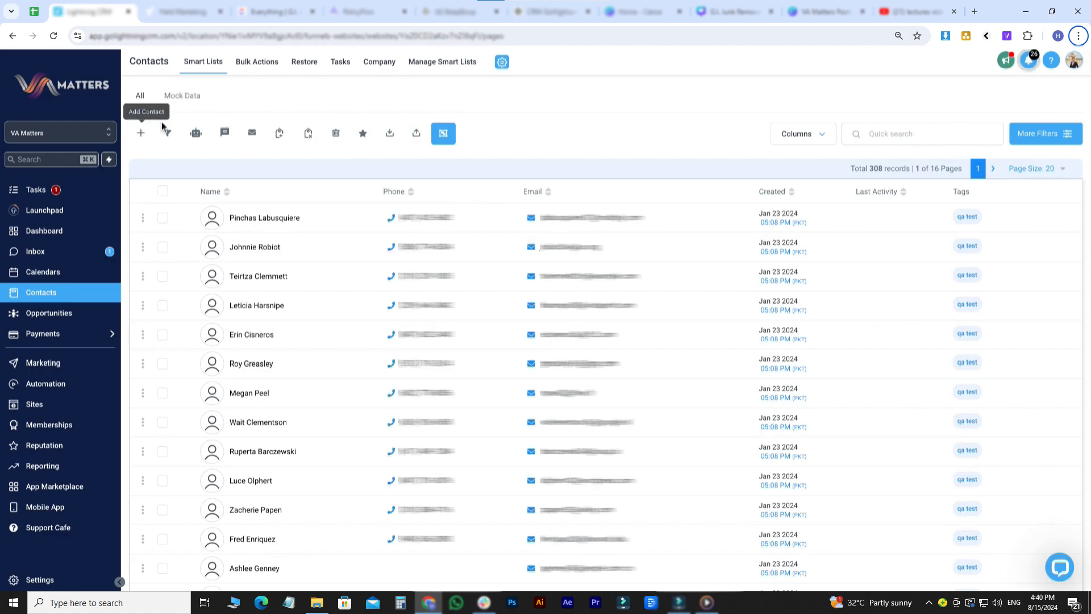
# - Select all 300 Mock Data contacts, revert the Mock Data import in Bulk Actions, and return to Smart Lists
pyautogui.click(175, 103)
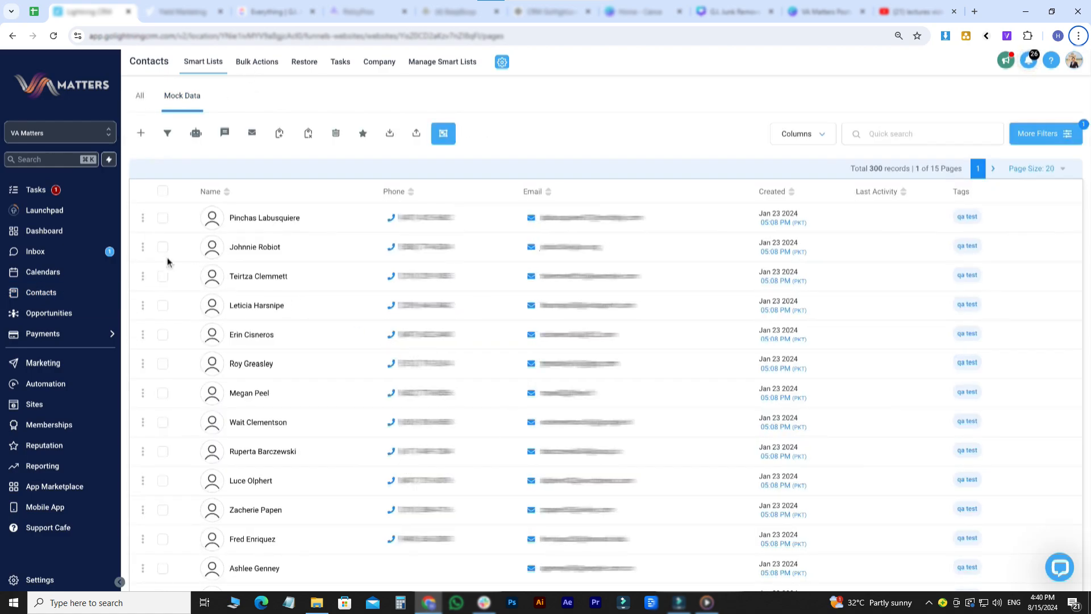
pyautogui.click(163, 191)
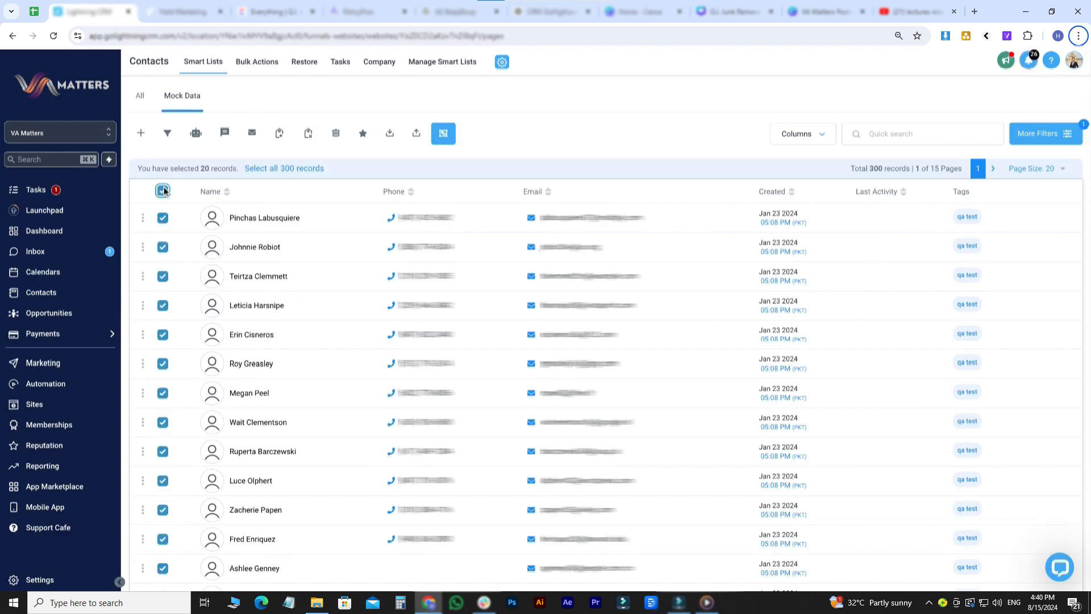
pyautogui.click(287, 170)
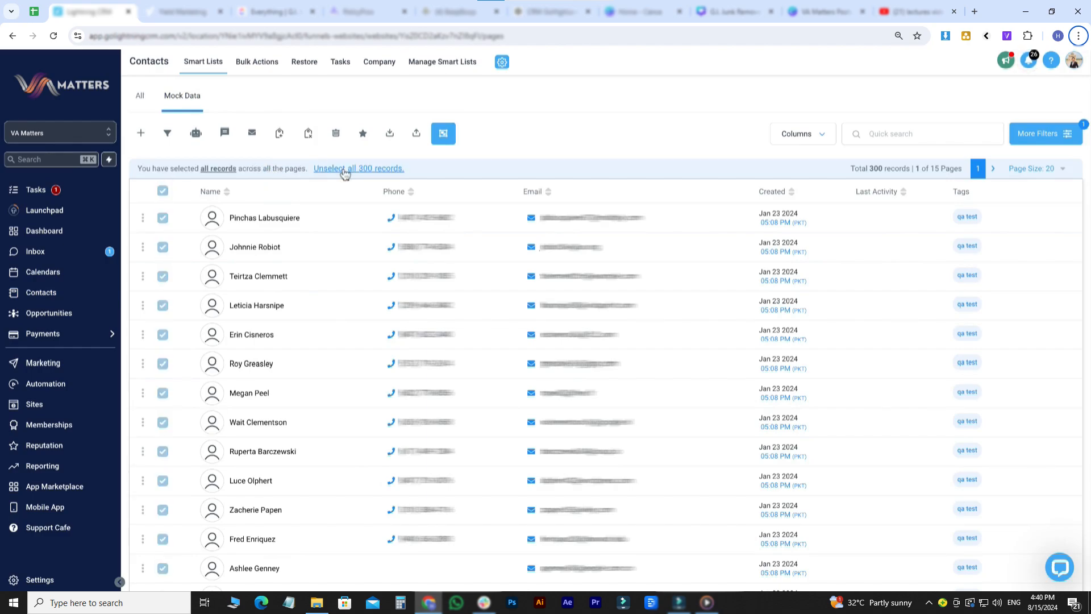
pyautogui.click(261, 63)
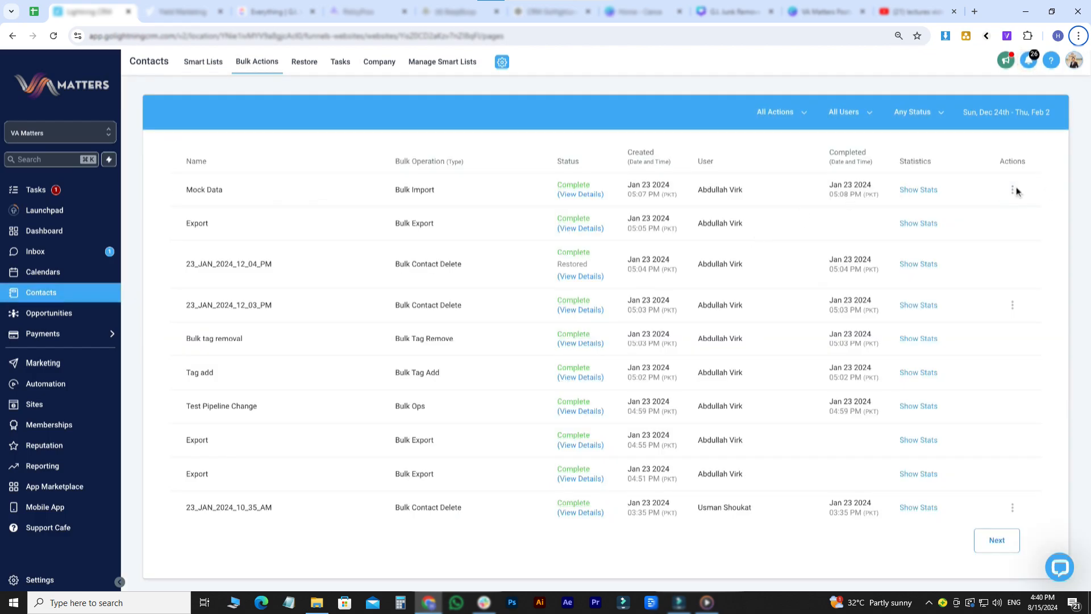
pyautogui.click(1013, 190)
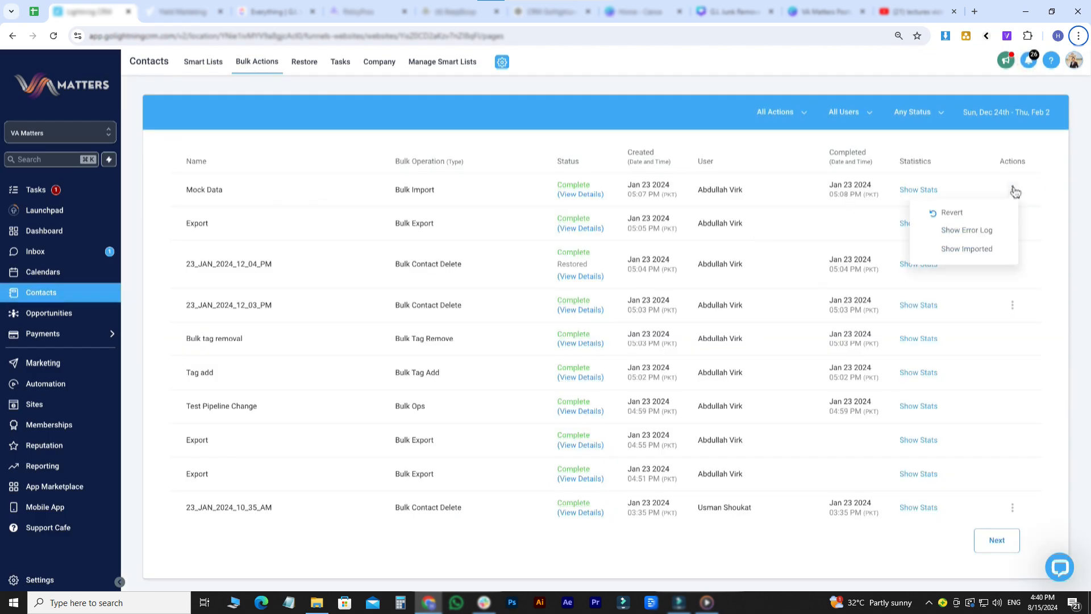
pyautogui.click(971, 218)
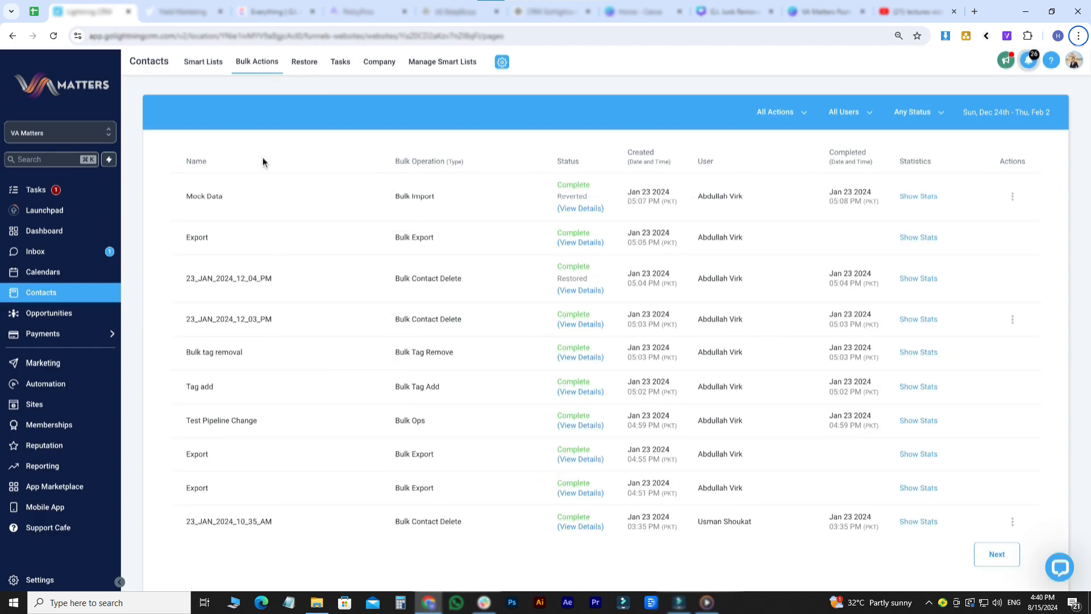
pyautogui.click(201, 63)
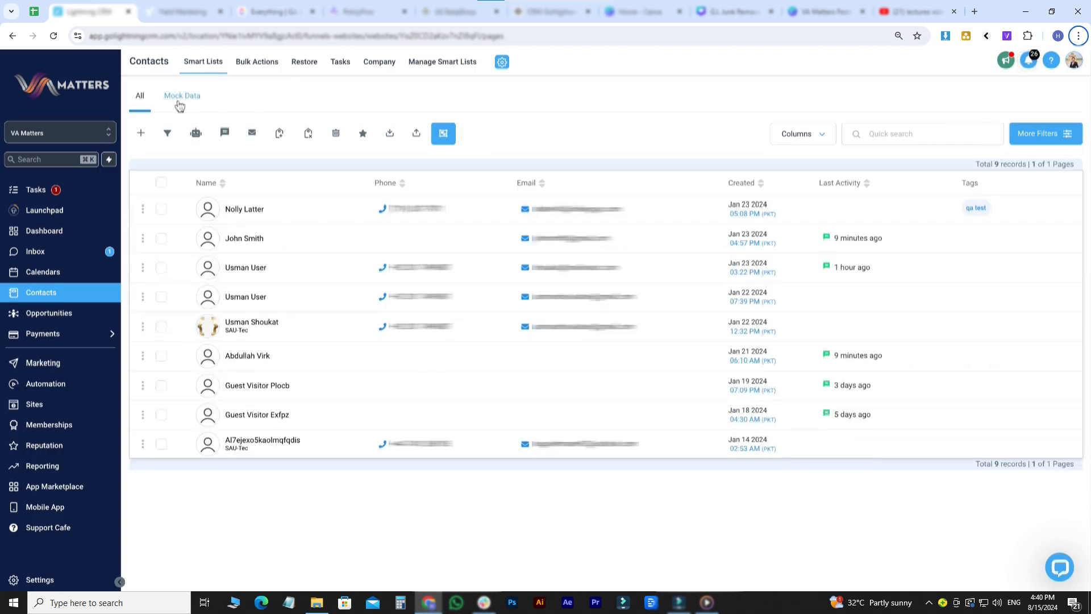
# - Delete the Mock Data smart list in Manage Smart Lists, then return to the All list
pyautogui.click(179, 101)
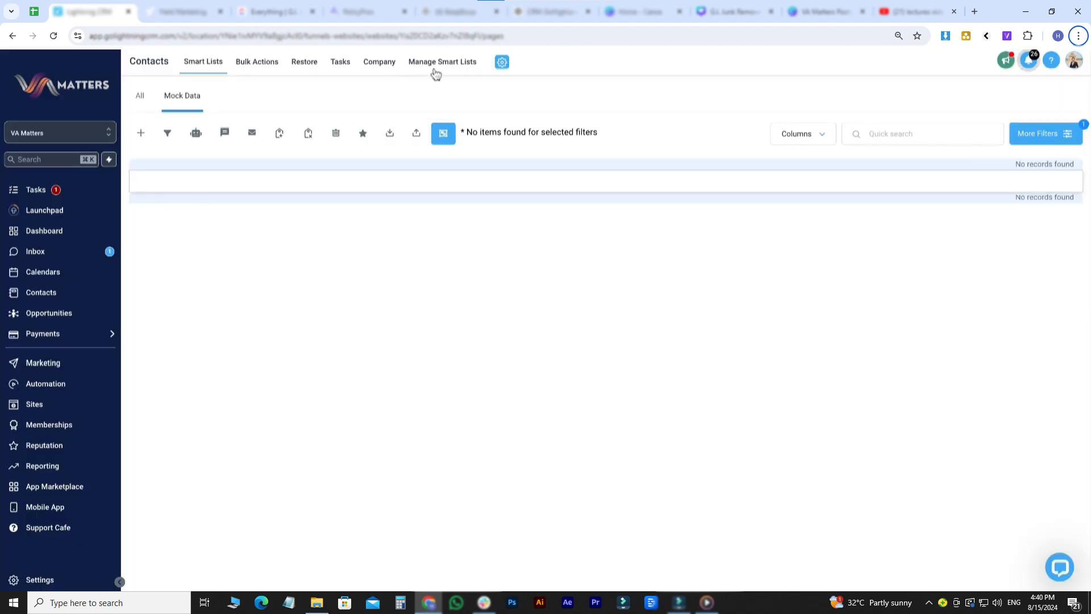
pyautogui.click(433, 70)
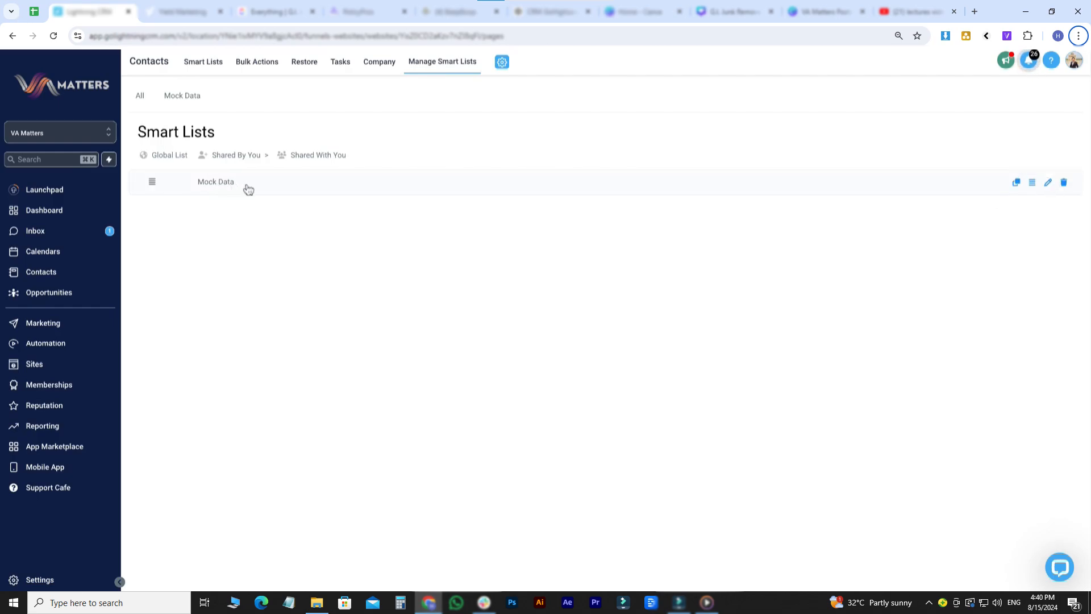
pyautogui.click(1031, 184)
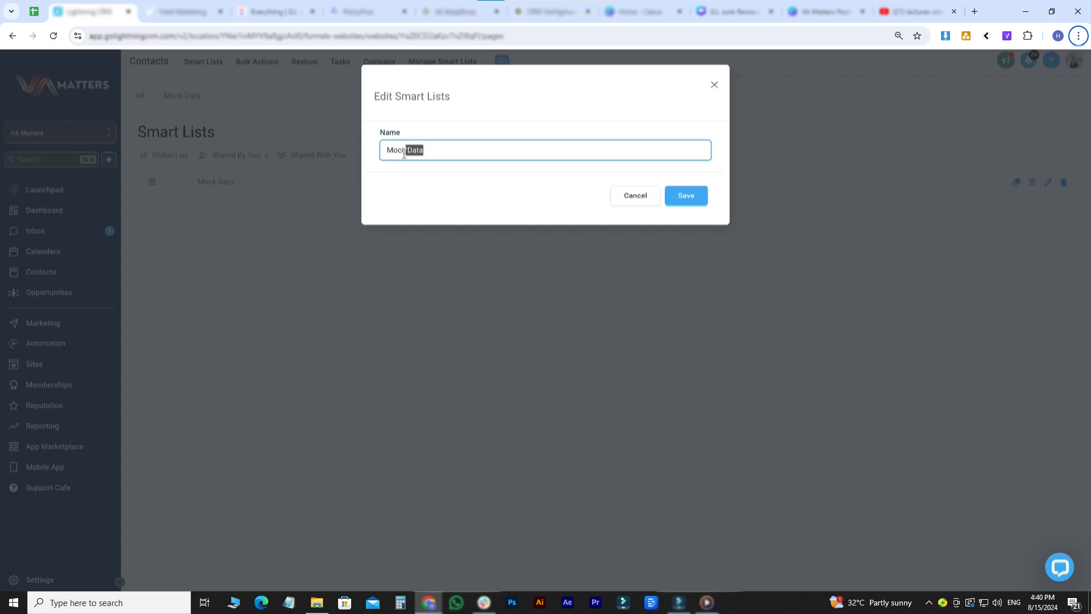
pyautogui.click(634, 200)
pyautogui.click(1064, 182)
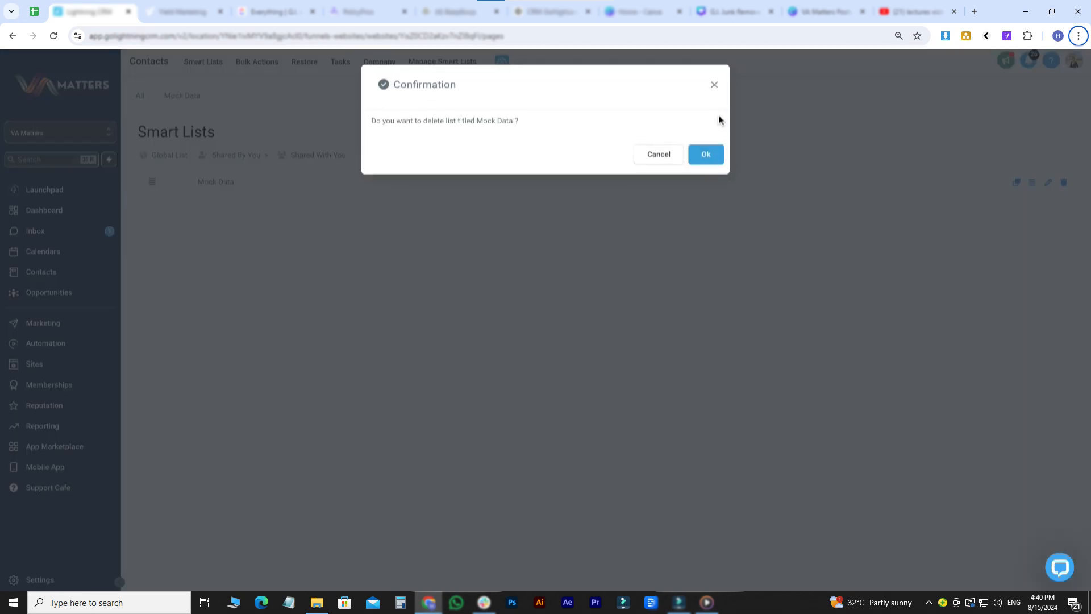
pyautogui.click(705, 153)
pyautogui.click(191, 67)
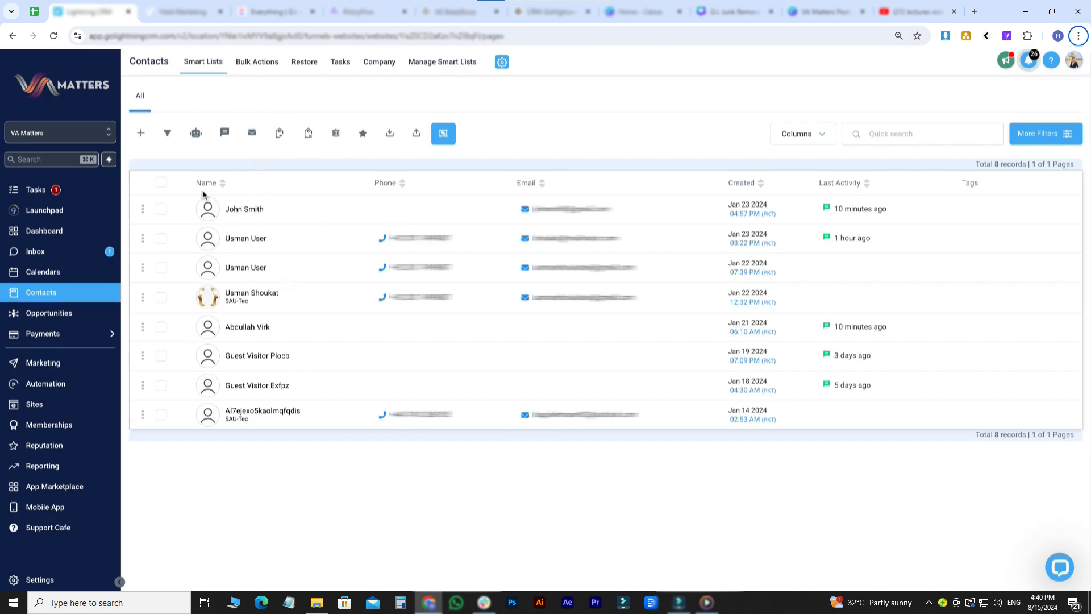
# - Select the two Usman User contacts and start merging them
pyautogui.click(161, 210)
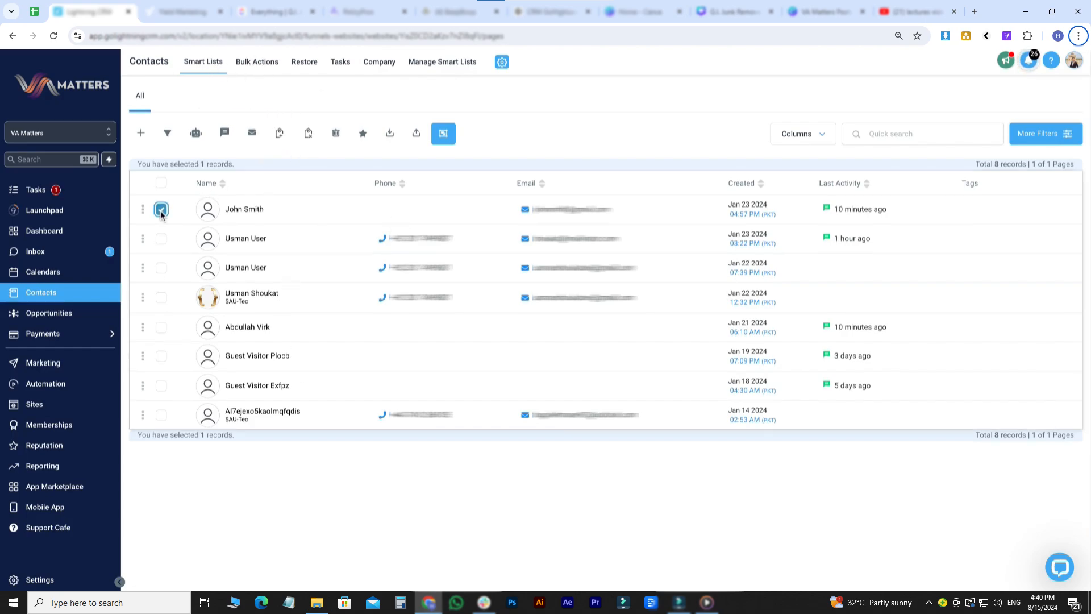
pyautogui.click(161, 239)
pyautogui.click(160, 268)
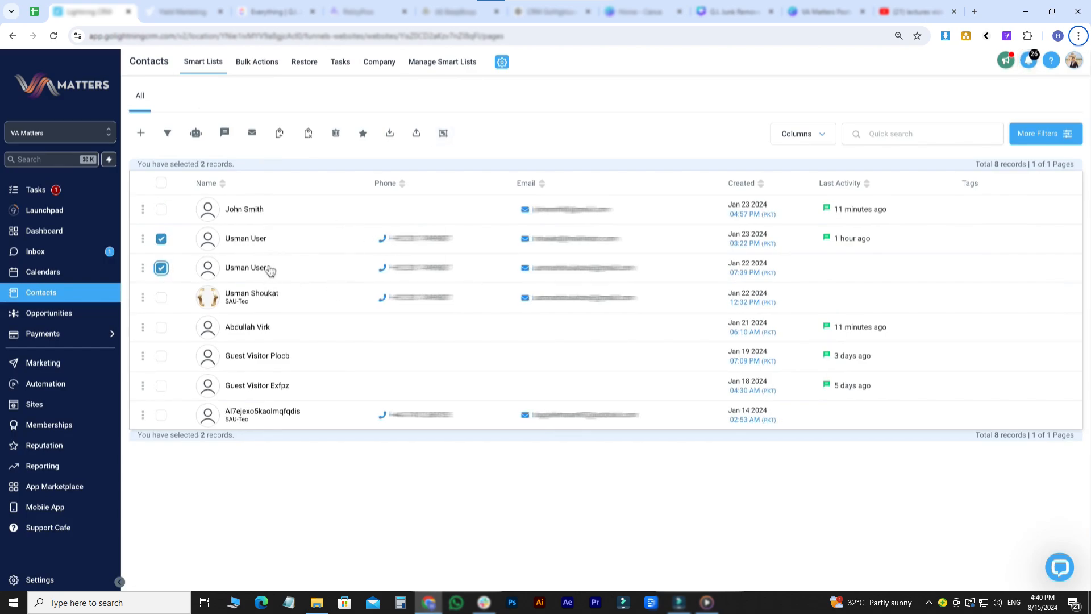
pyautogui.click(444, 137)
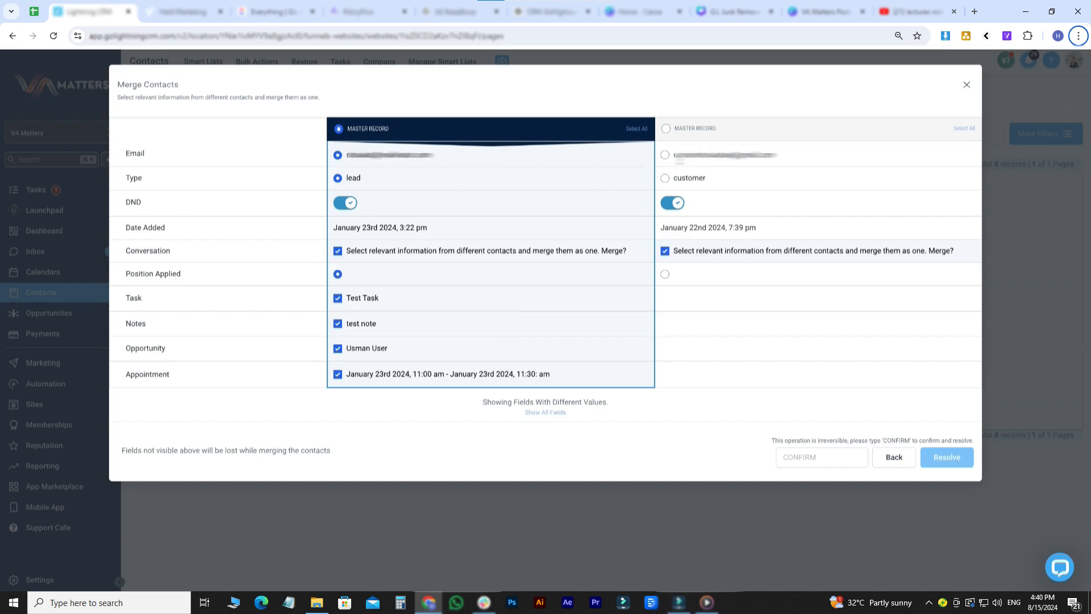
# - Keep the second record's email, type the confirmation word and resolve the merge
pyautogui.click(665, 155)
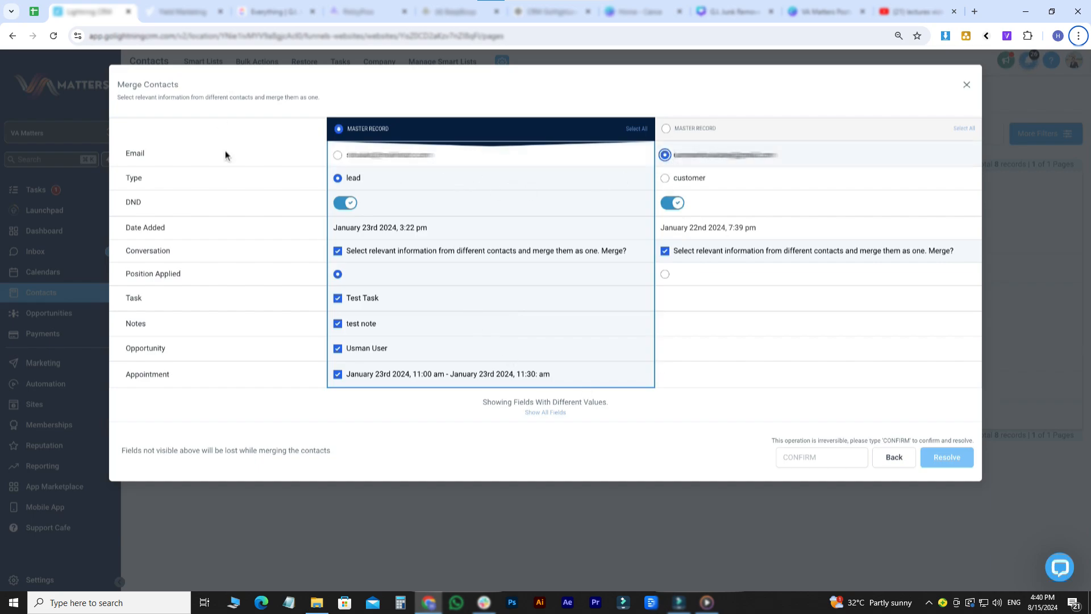
pyautogui.tripleClick(405, 137)
pyautogui.click(824, 450)
pyautogui.write('cp')
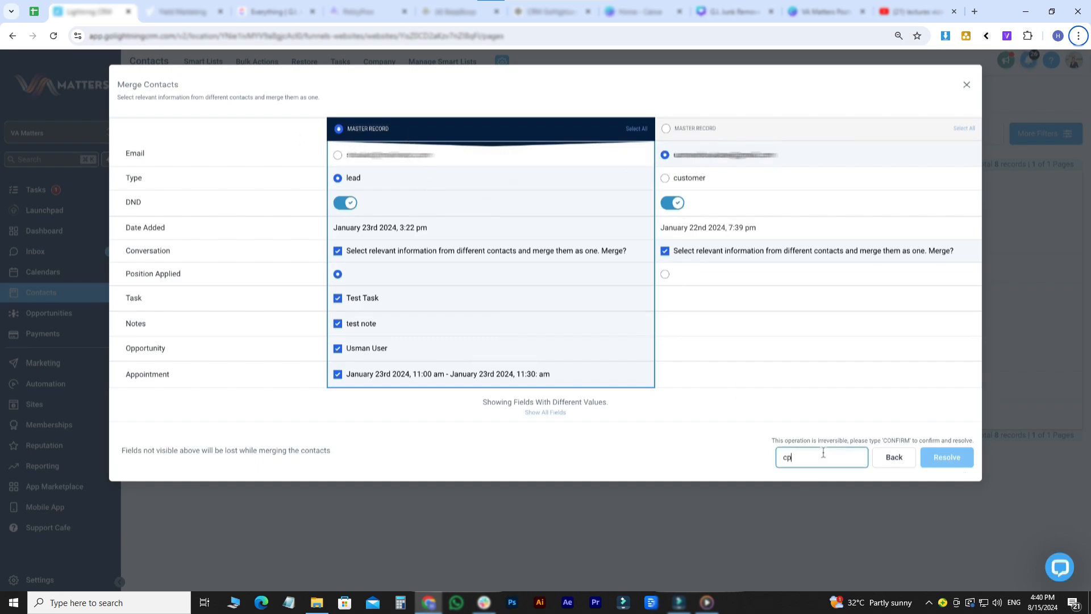
pyautogui.write('nfirm')
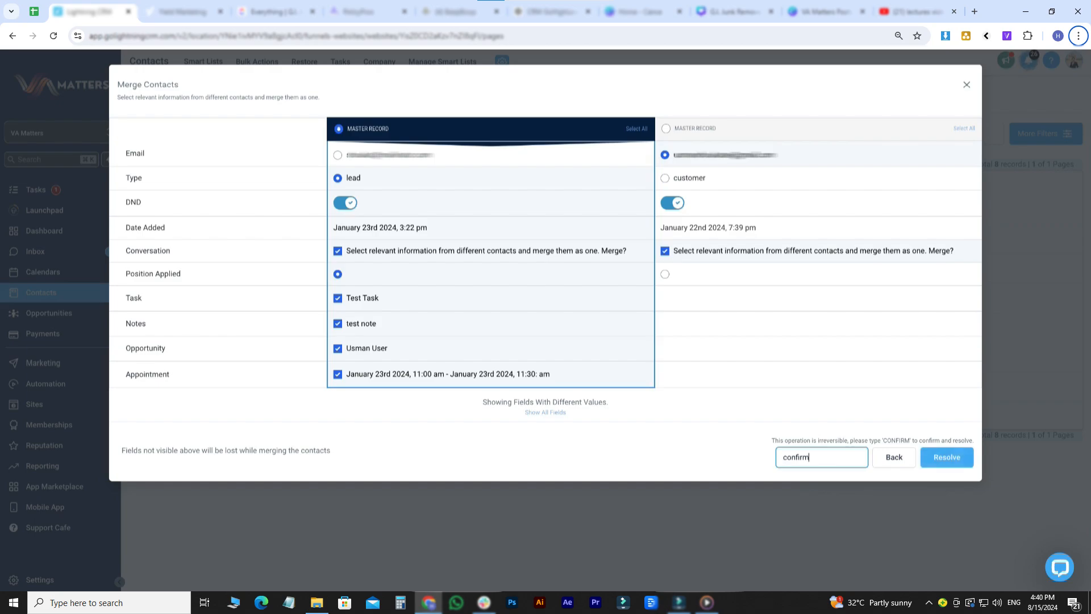
pyautogui.click(945, 463)
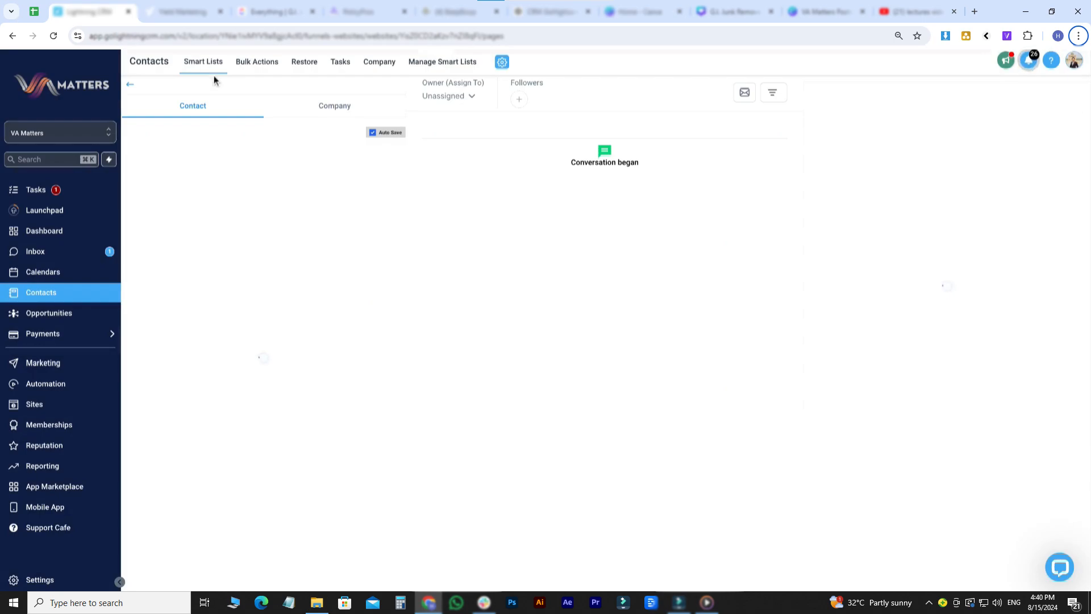
pyautogui.click(131, 85)
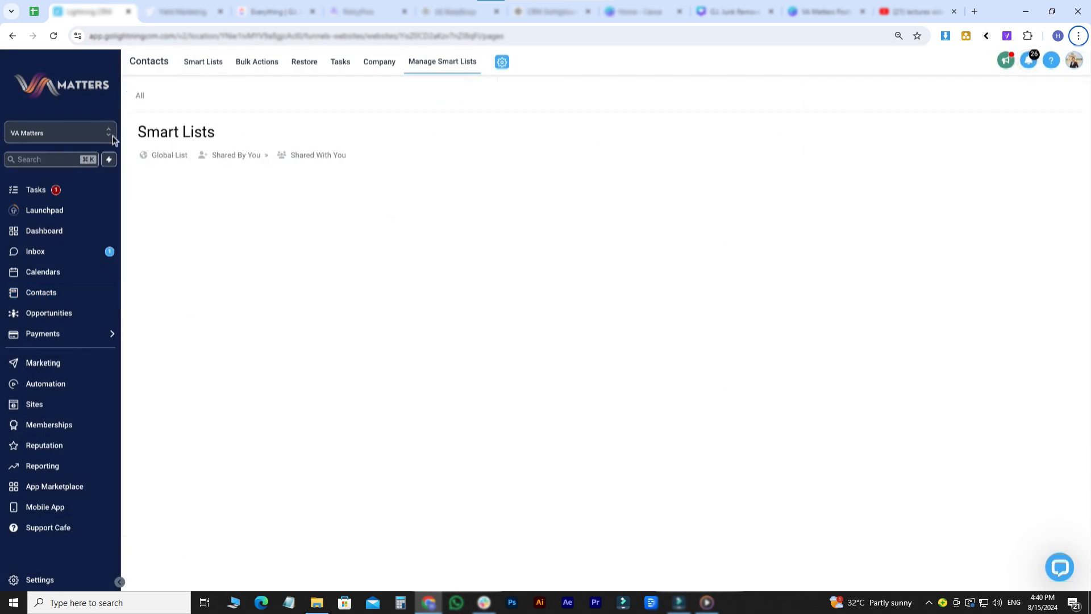
# - Switch off Allow Duplicate Contact under Business Profile's Contact Deduplication Preferences, then go back to Contacts
pyautogui.click(37, 578)
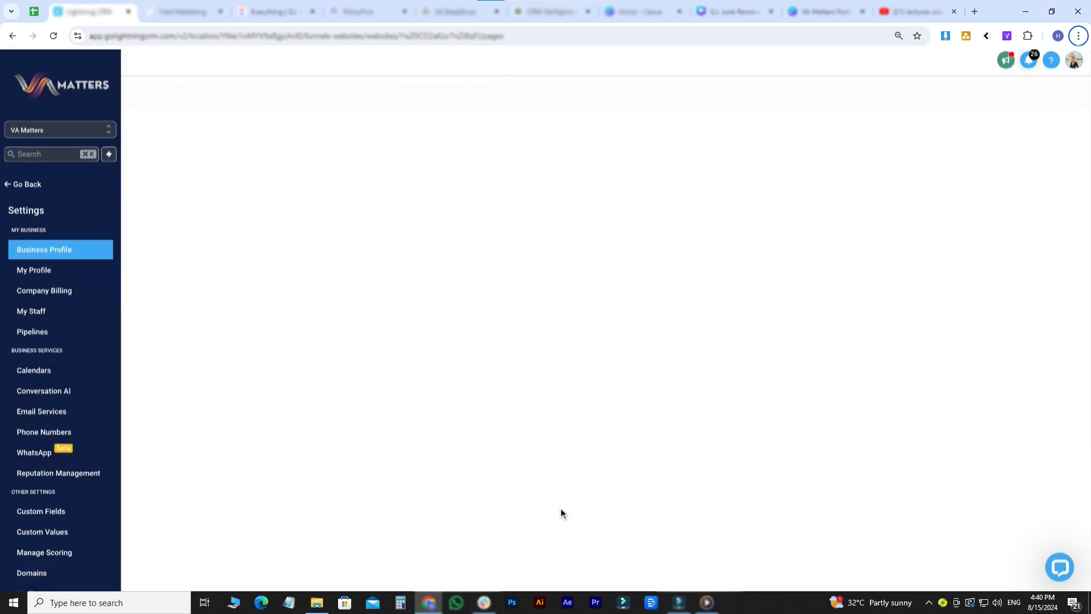
pyautogui.scroll(-10, 814, 370)
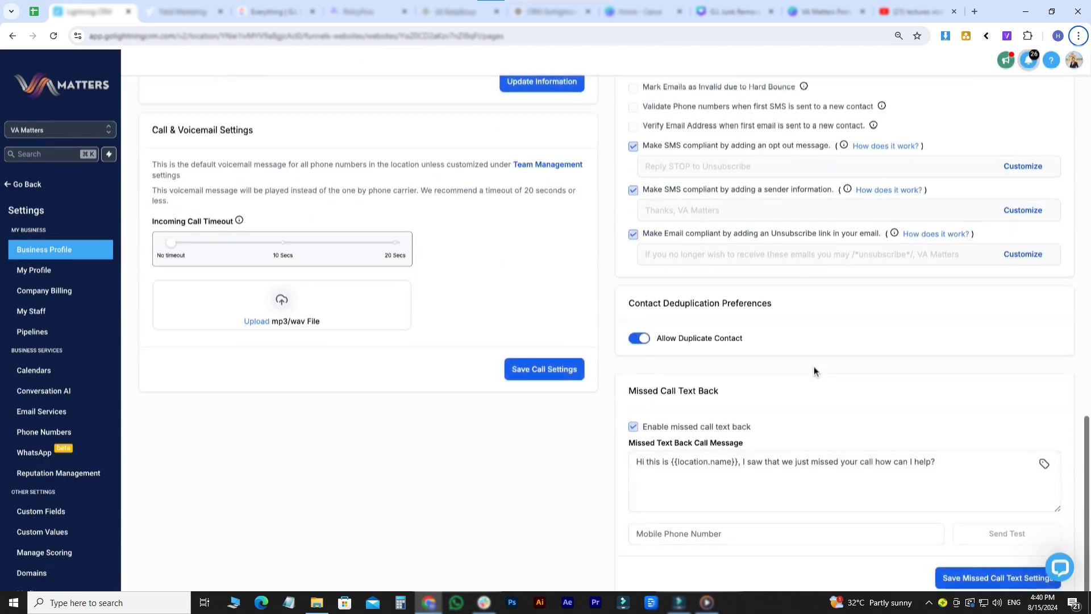
pyautogui.scroll(-1, 813, 371)
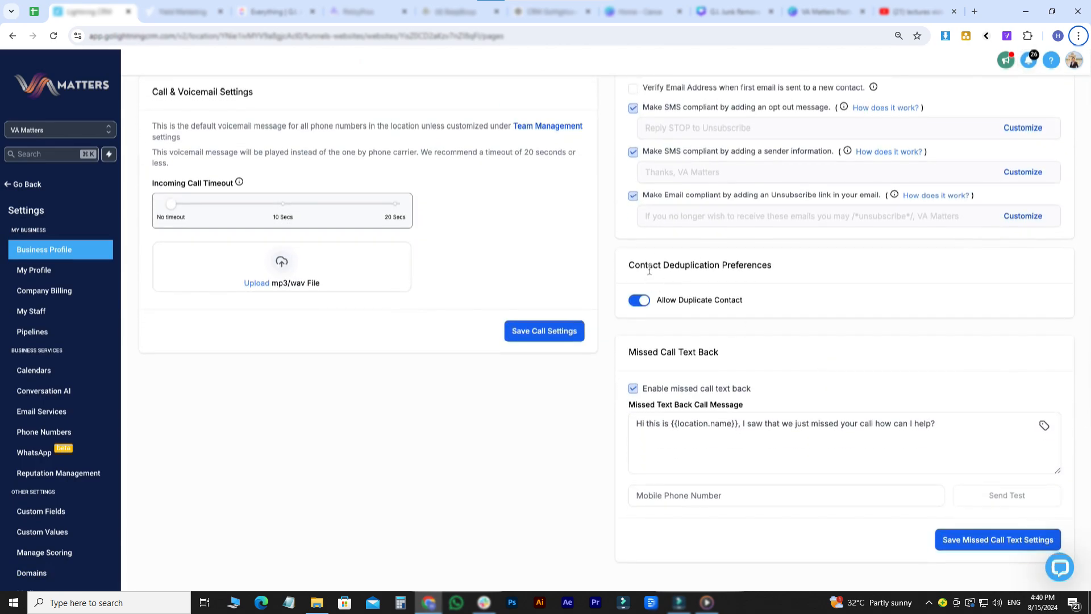
pyautogui.moveTo(648, 268); pyautogui.dragTo(757, 266)
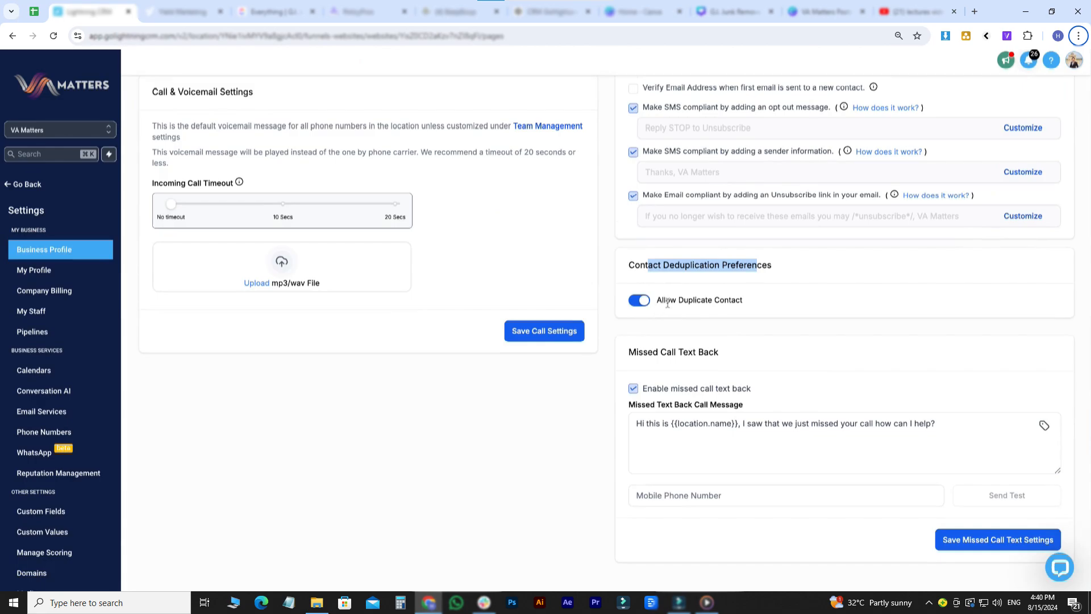
pyautogui.click(639, 300)
pyautogui.scroll(-2, 704, 300)
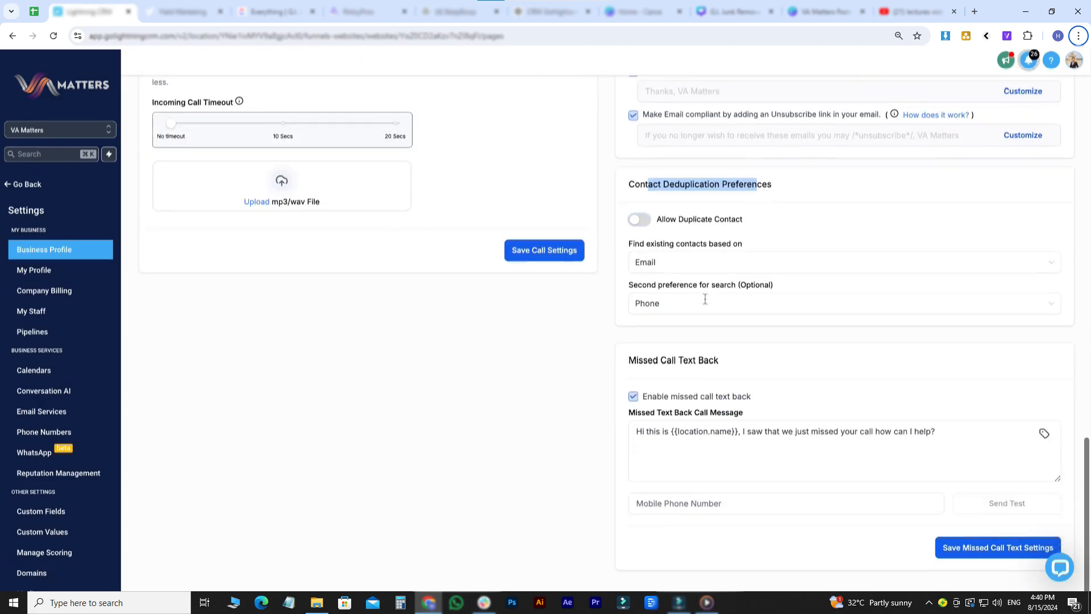
pyautogui.scroll(20, 723, 340)
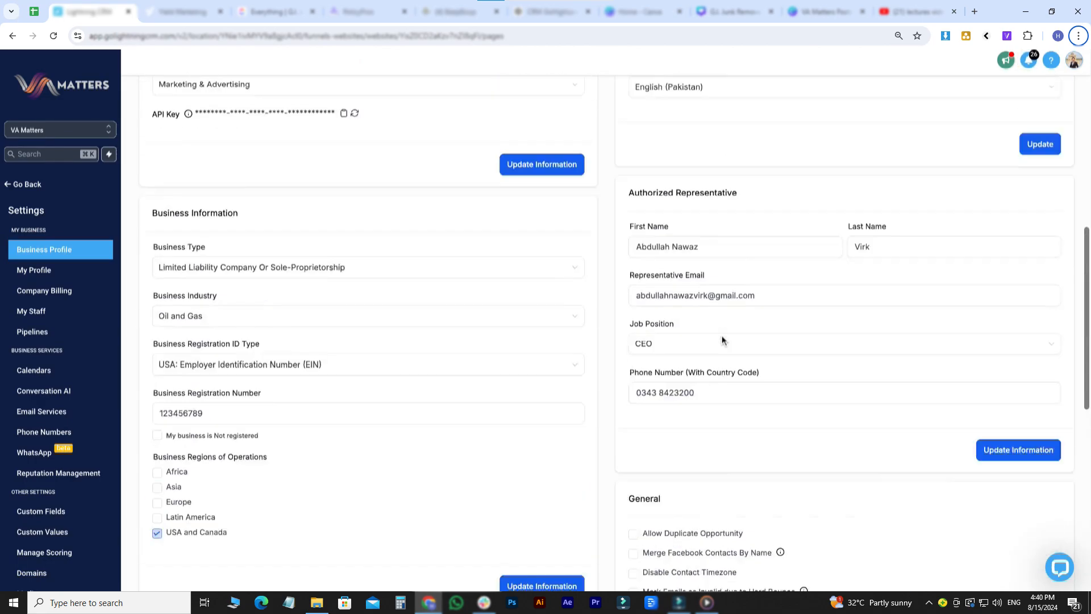
pyautogui.scroll(-20, 723, 340)
pyautogui.scroll(3, 614, 335)
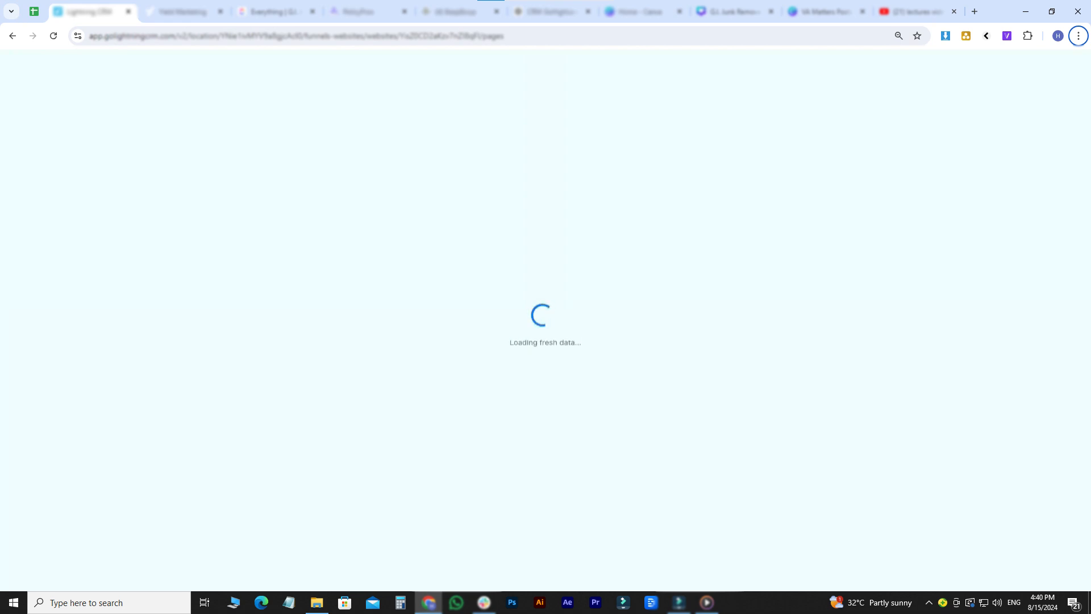
pyautogui.scroll(-15, 606, 333)
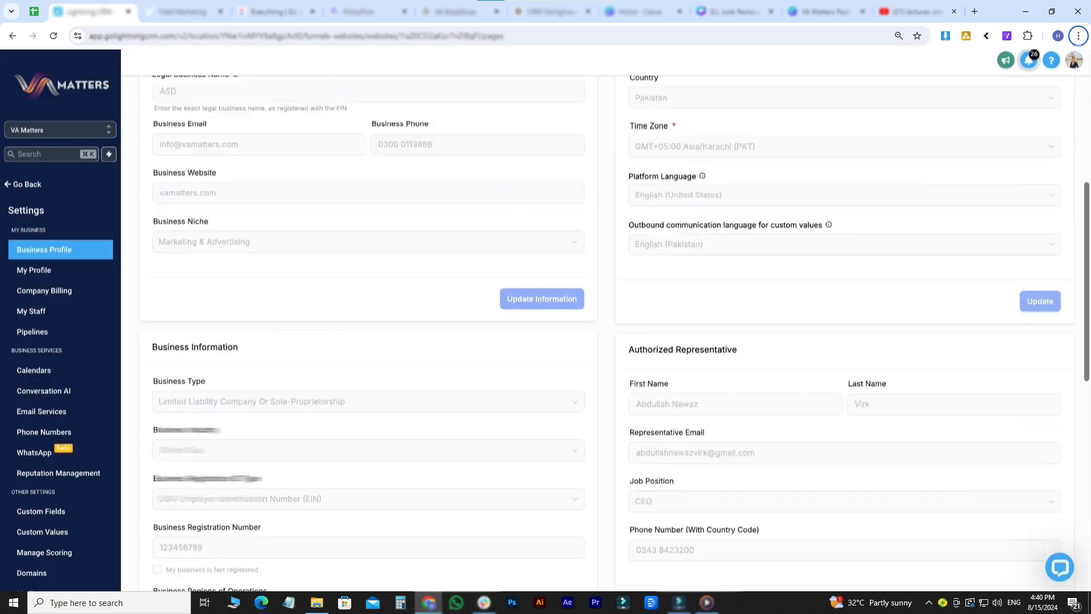
pyautogui.scroll(-2, 663, 261)
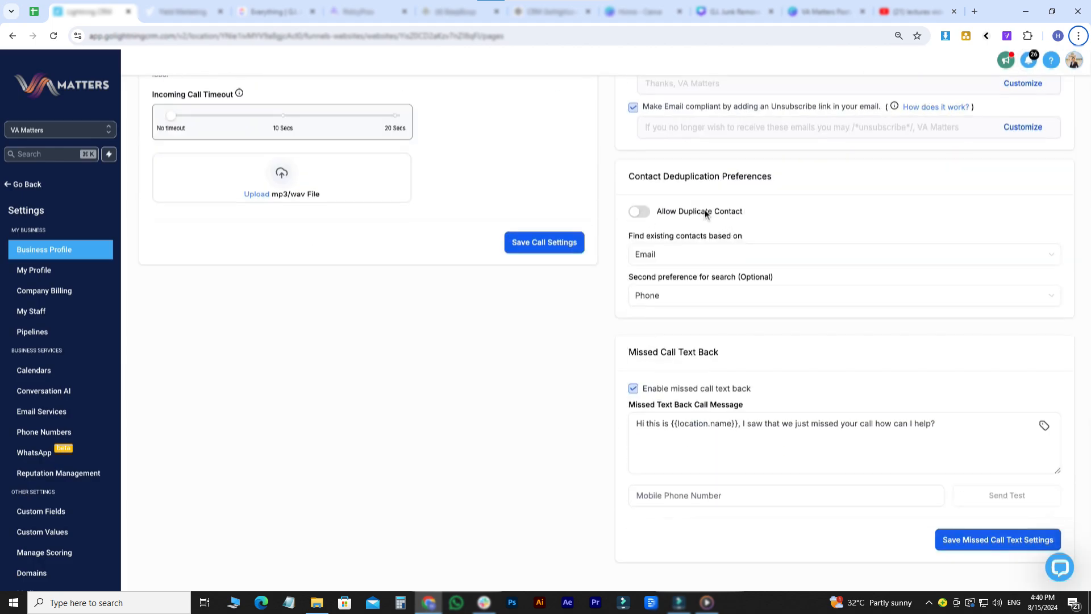
pyautogui.click(23, 184)
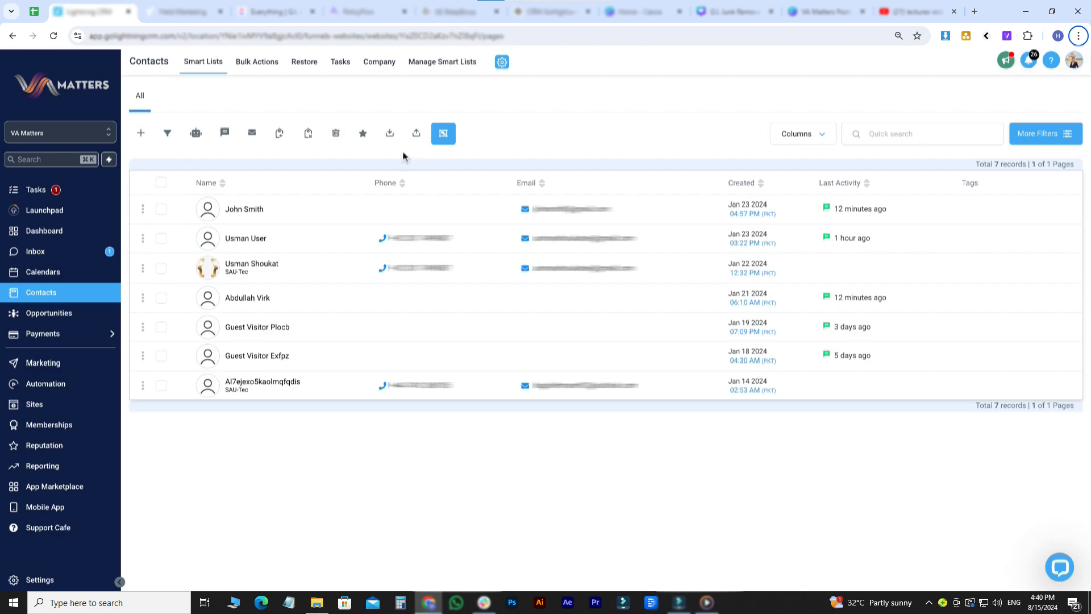
# - Create the company 'ACME LLC' in the Company list, then return to the Smart Lists contacts
pyautogui.click(380, 67)
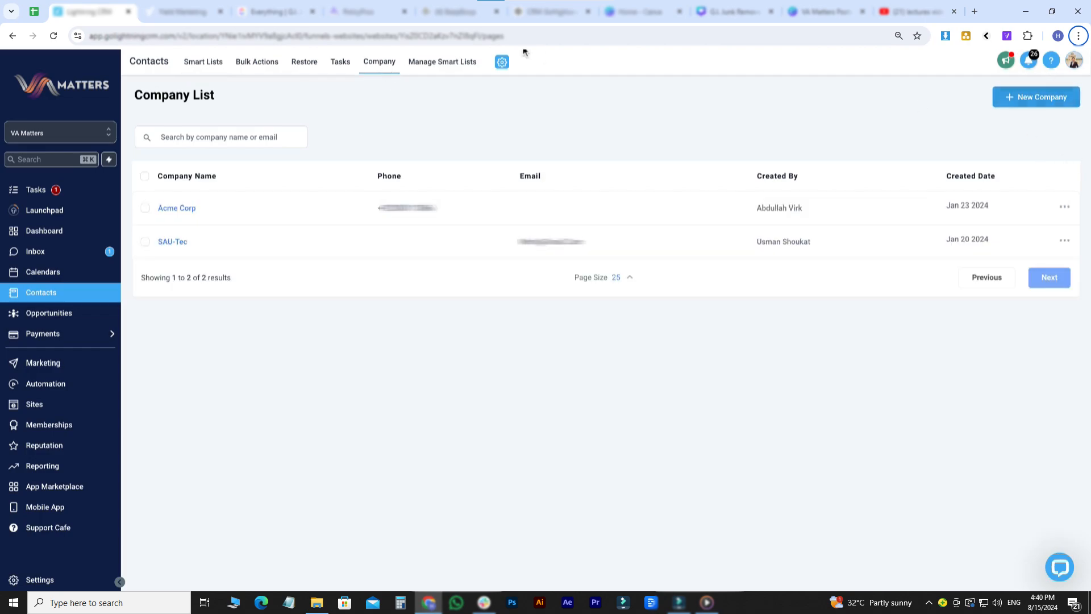
pyautogui.click(1049, 97)
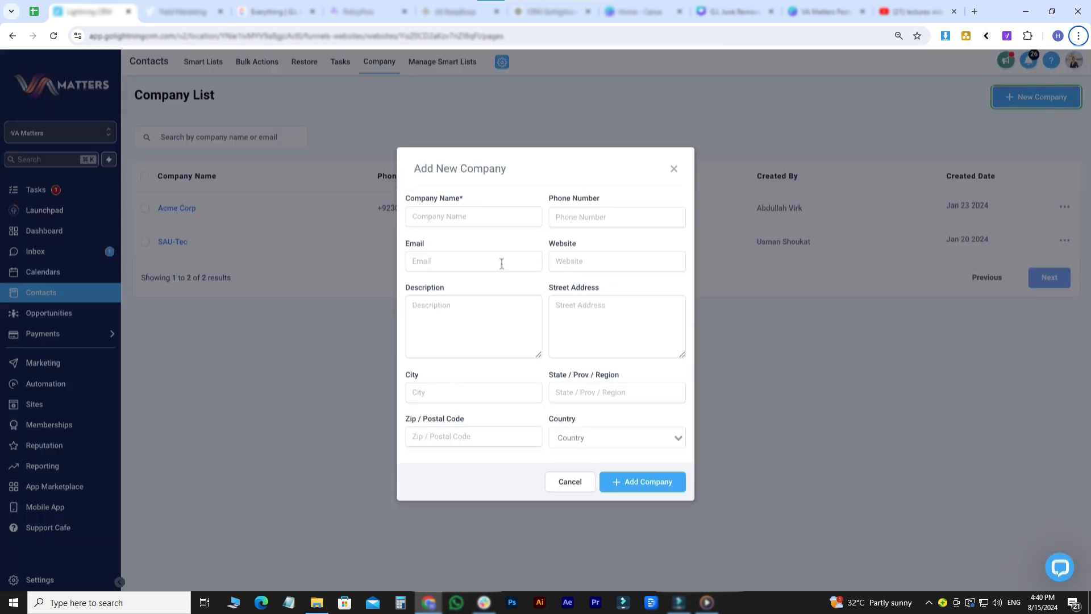
pyautogui.click(449, 219)
pyautogui.write('ACME LLC')
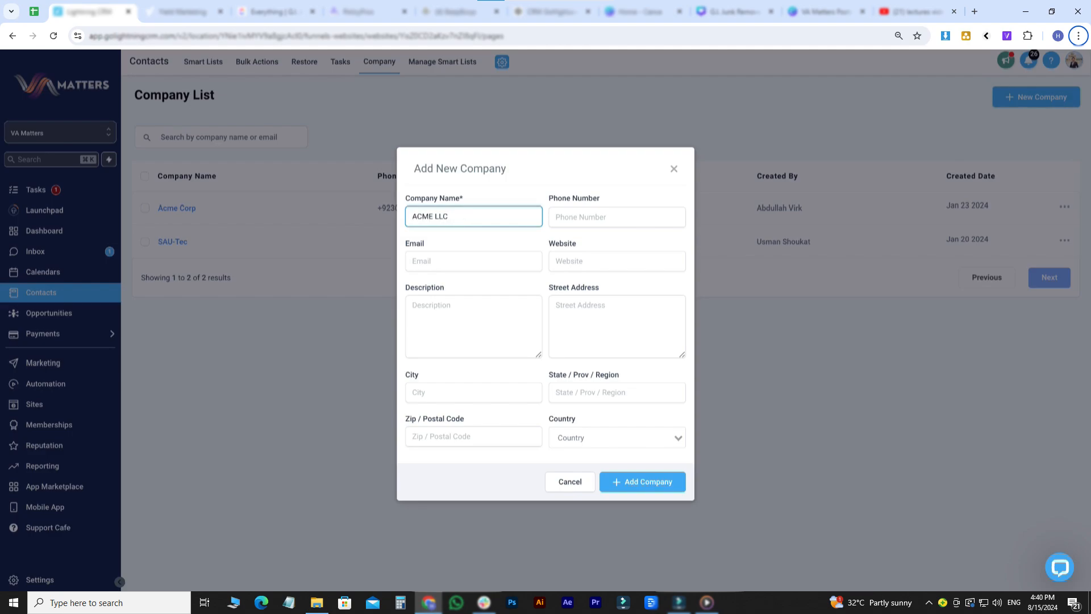
pyautogui.click(571, 226)
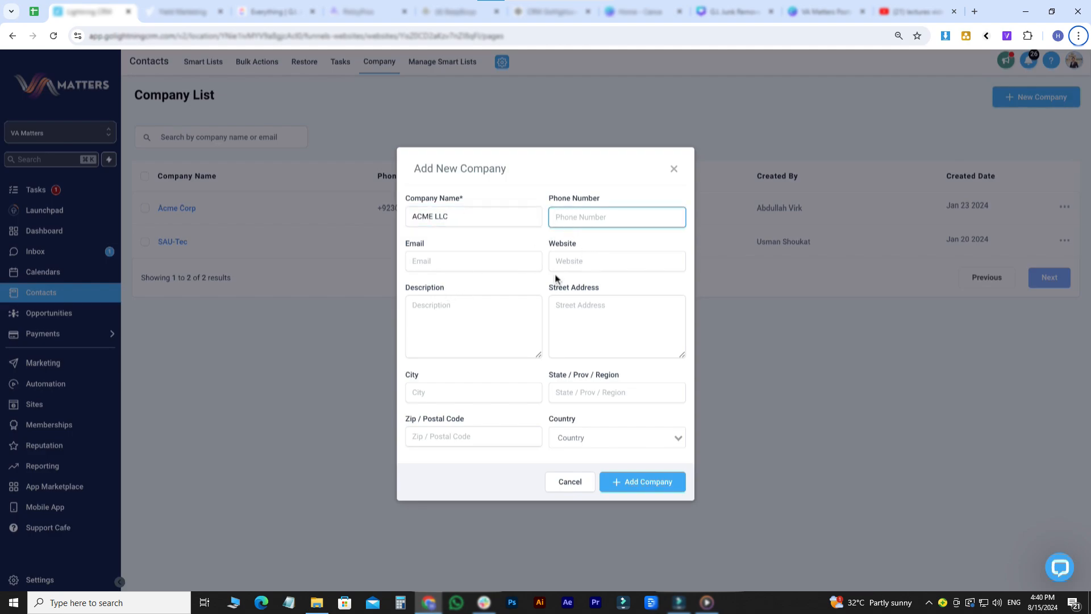
pyautogui.click(646, 485)
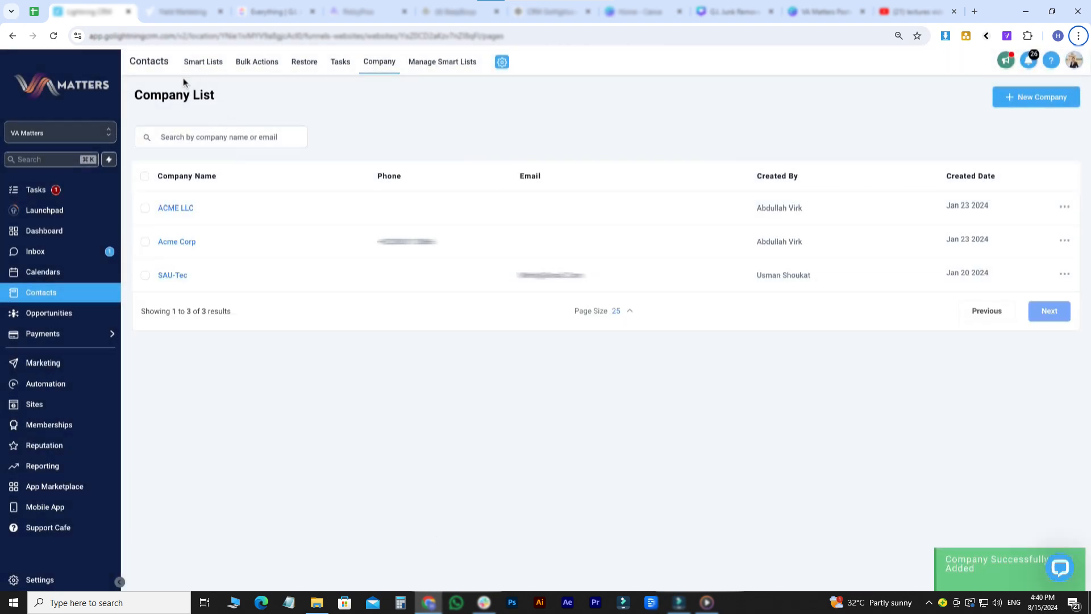
pyautogui.click(200, 63)
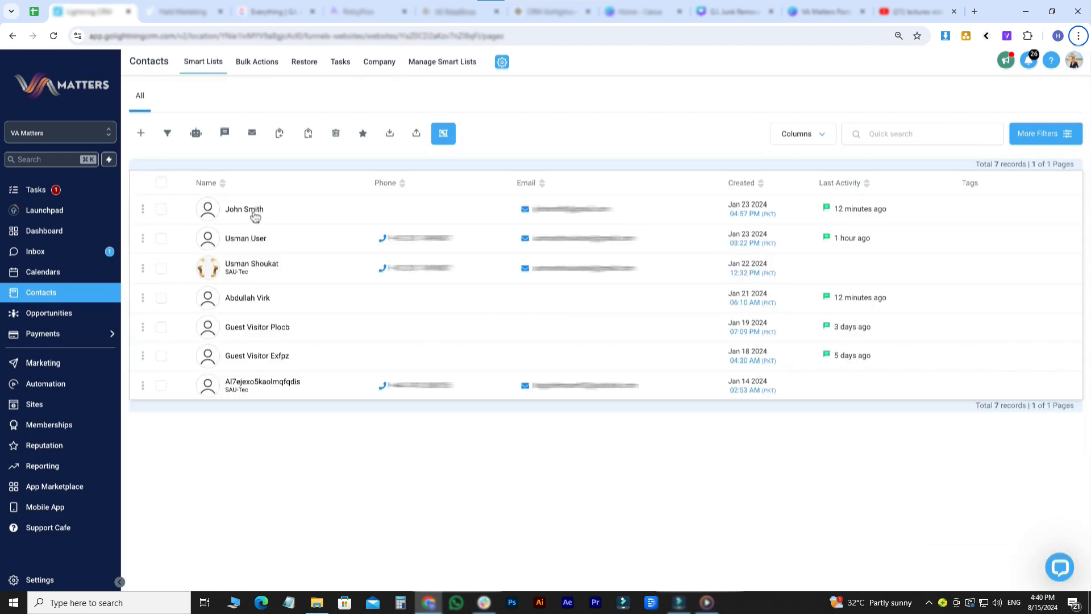
# - Pick ACME LLC on John Smith's Company tab, step to the next record, then return to the list
pyautogui.click(244, 209)
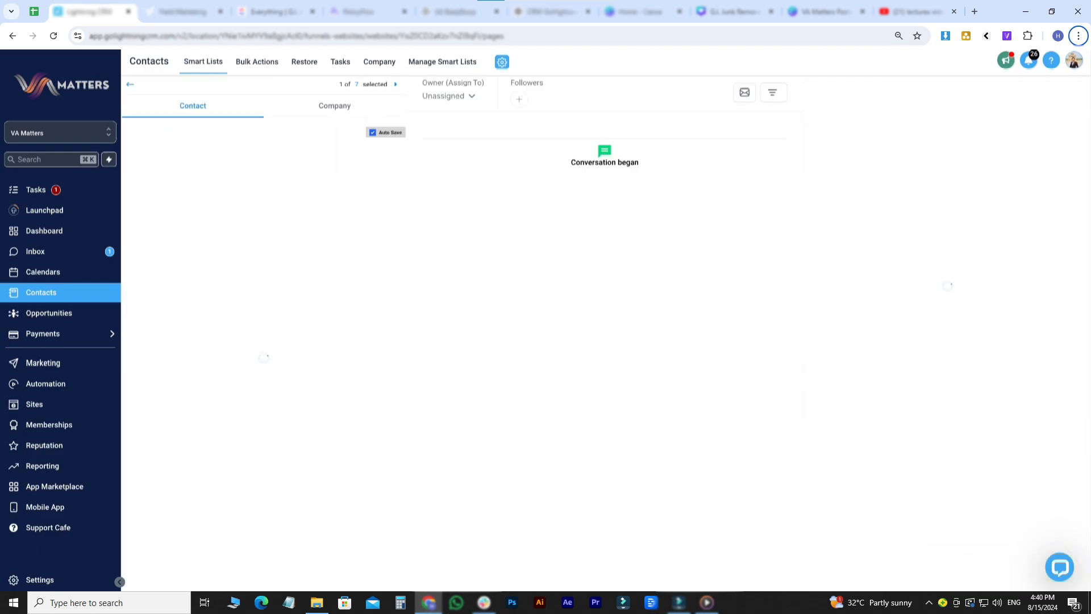
pyautogui.click(328, 110)
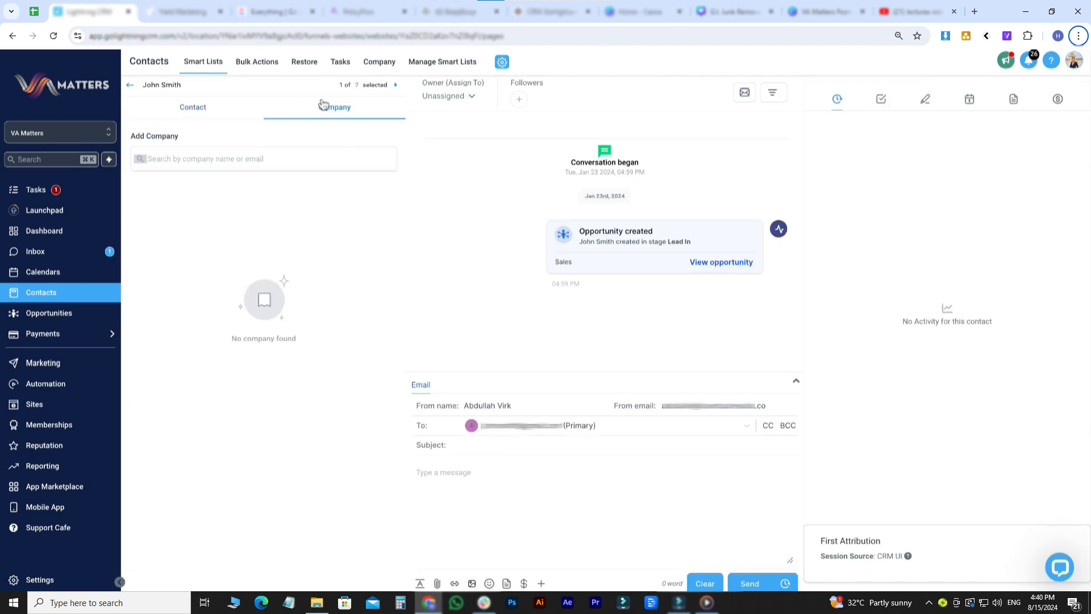
pyautogui.click(198, 165)
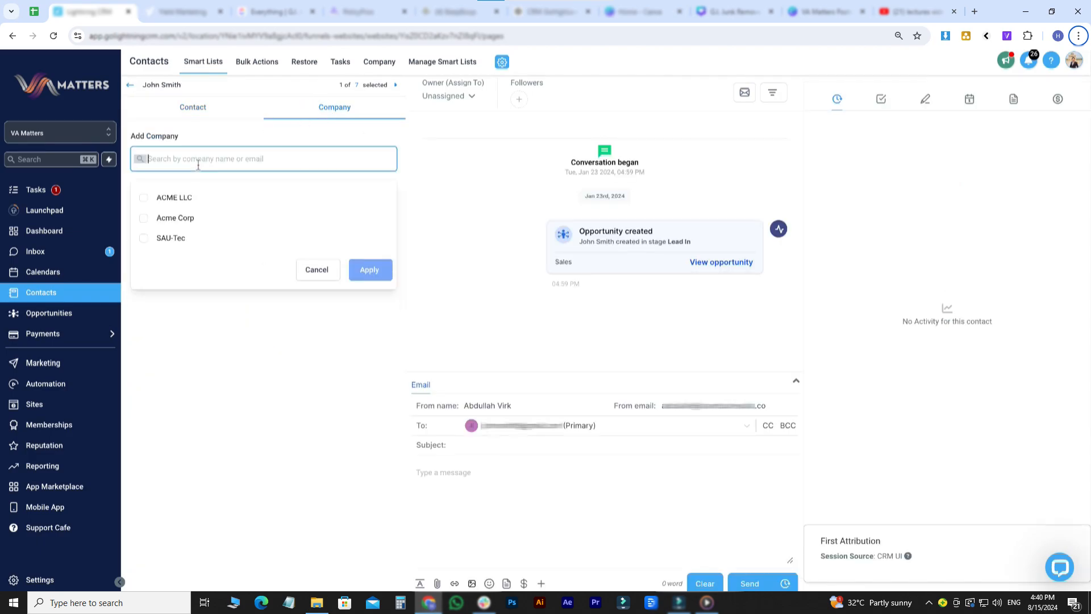
pyautogui.click(170, 198)
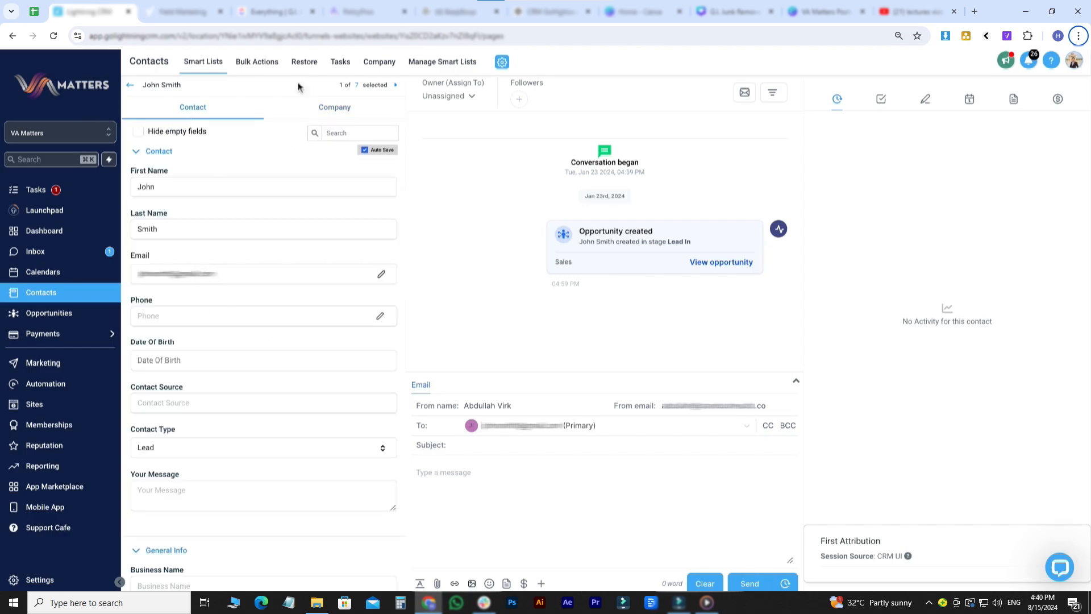
pyautogui.click(396, 86)
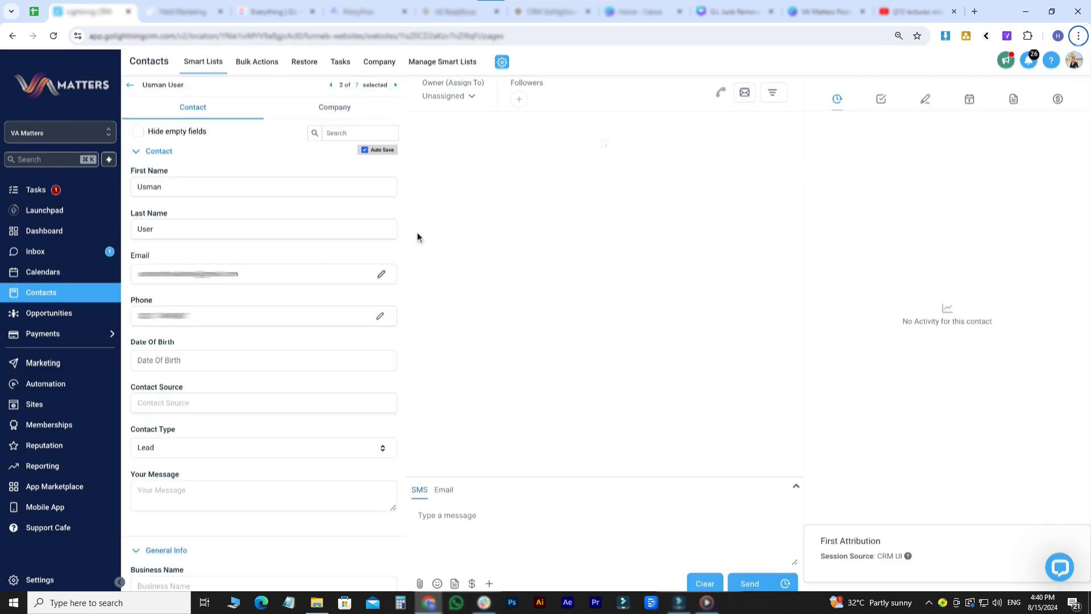
pyautogui.click(131, 87)
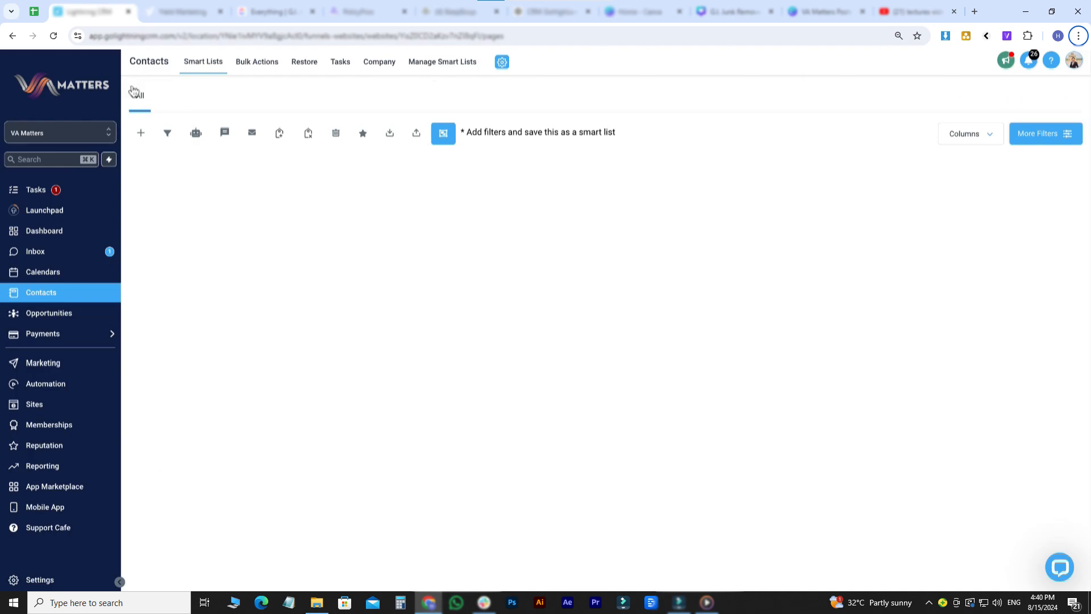
# - Tick the checkboxes of the third, fourth and guest visitor Exfpz contacts
pyautogui.click(161, 268)
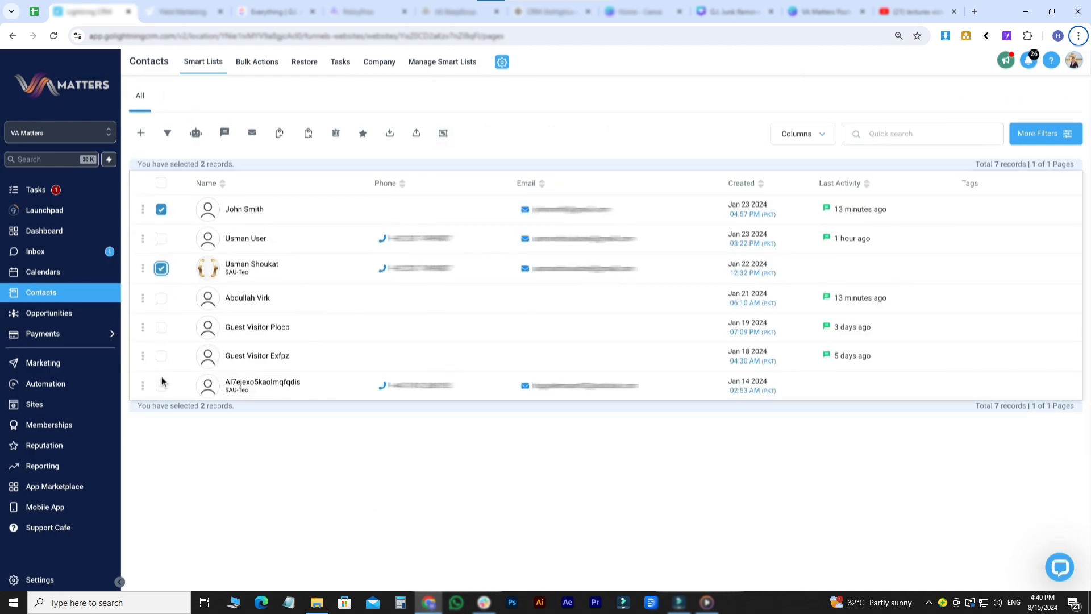
pyautogui.click(160, 356)
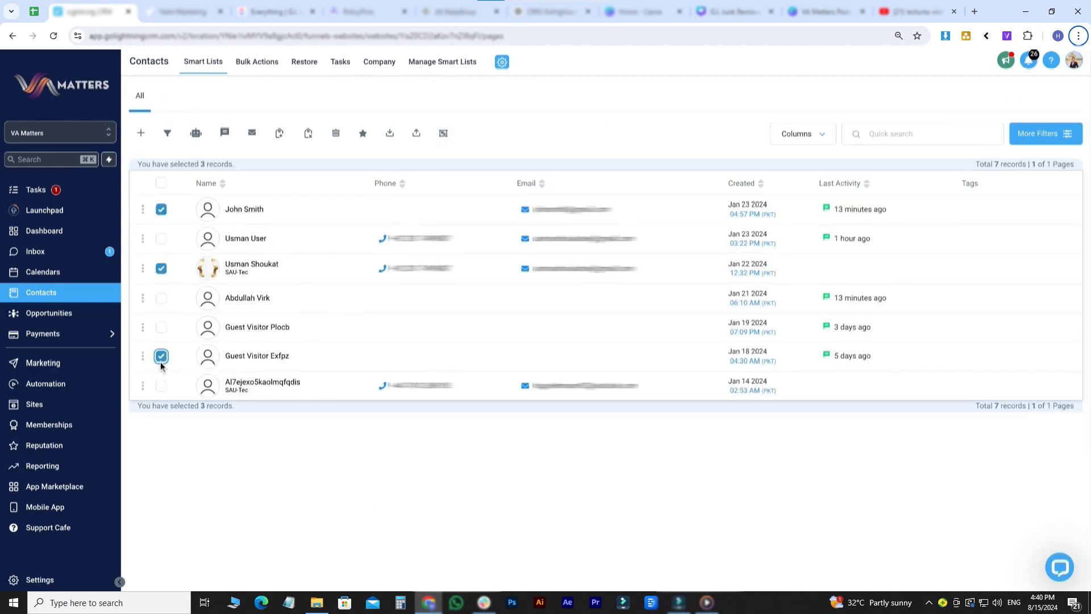
pyautogui.click(161, 298)
# - Open the first contact's record, page through the following records, and return to the list
pyautogui.click(242, 208)
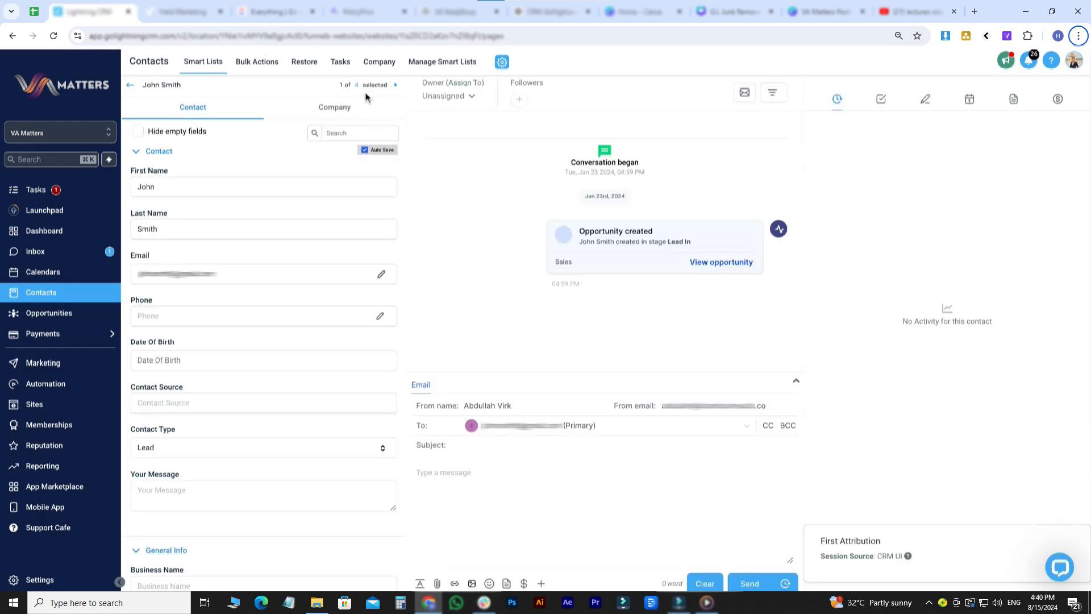
pyautogui.tripleClick(383, 89)
pyautogui.click(396, 85)
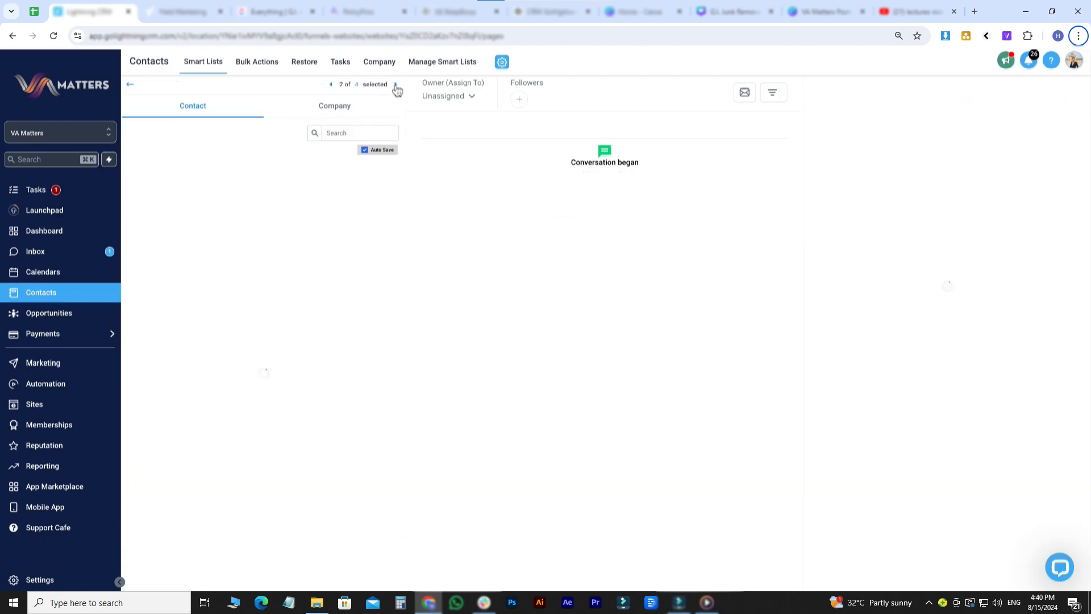
pyautogui.click(396, 88)
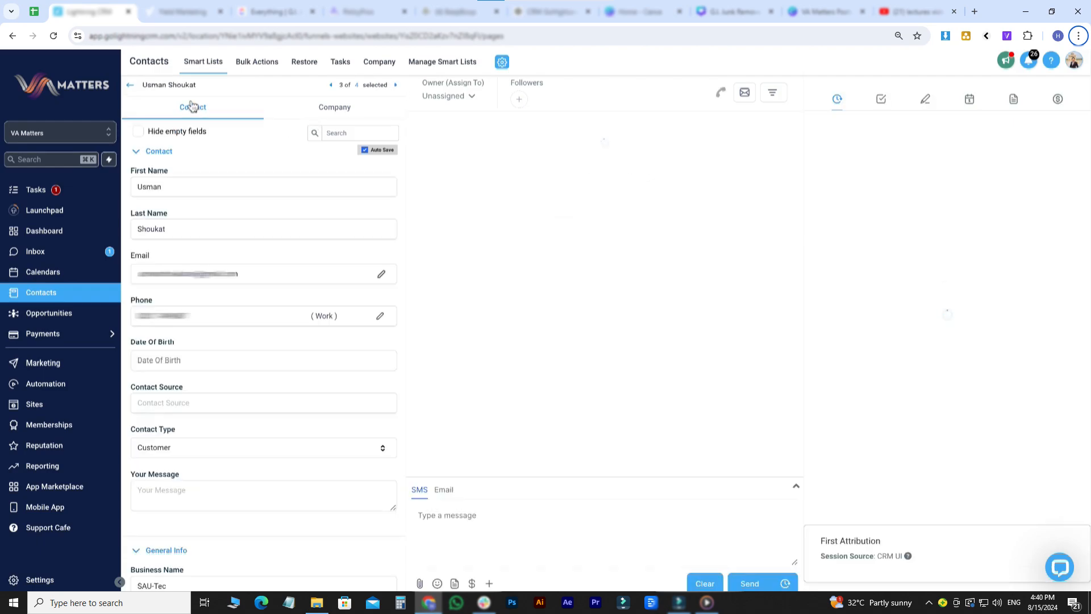
pyautogui.click(131, 86)
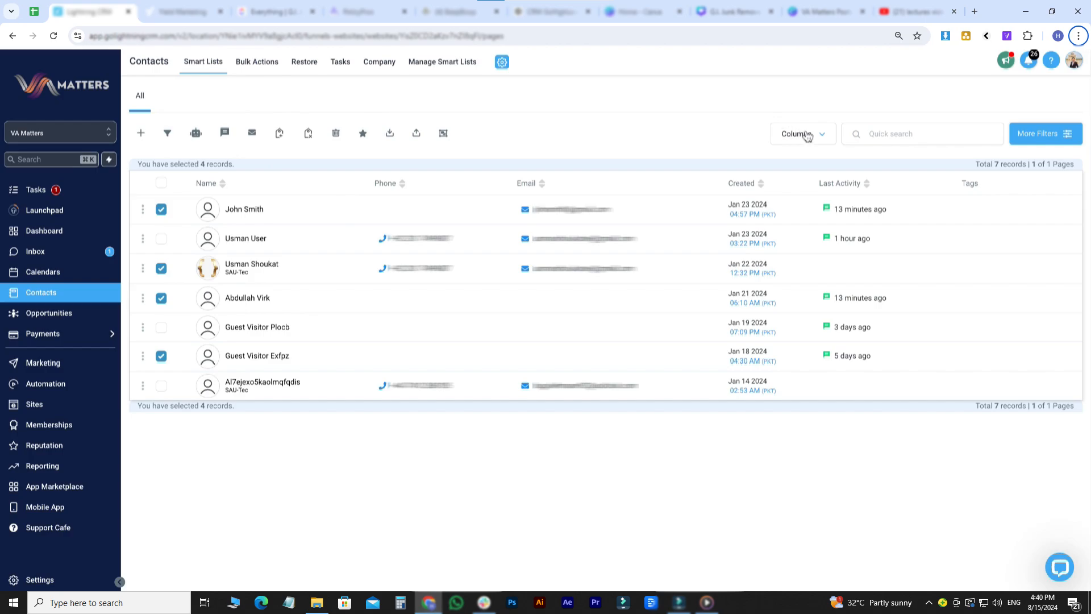
# - Turn on the Opportunity, Timezone and State columns in the contacts table's column list
pyautogui.click(1046, 134)
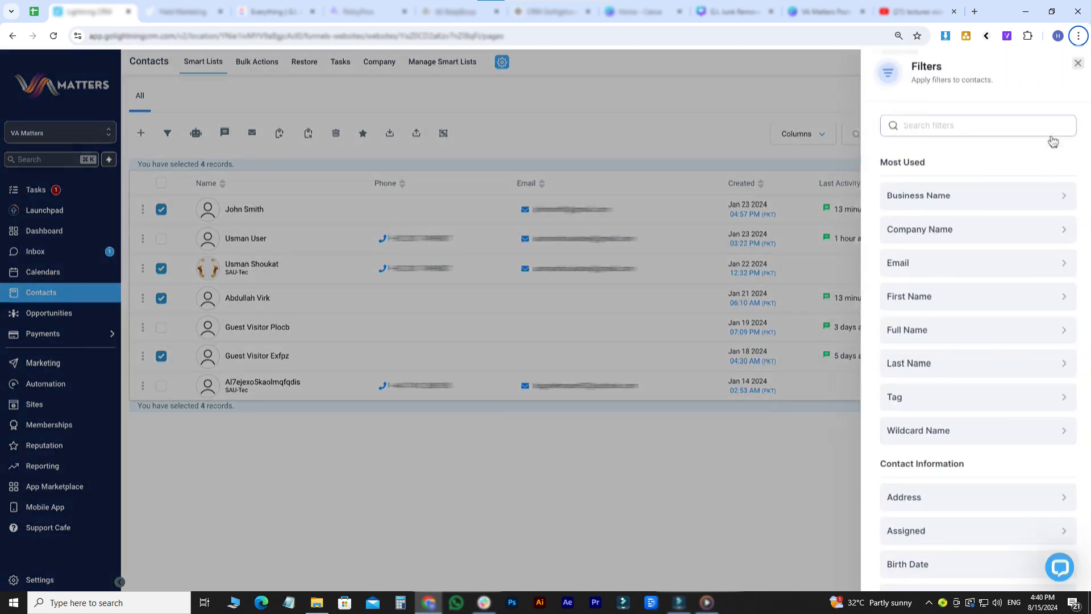
pyautogui.click(1073, 64)
pyautogui.click(792, 136)
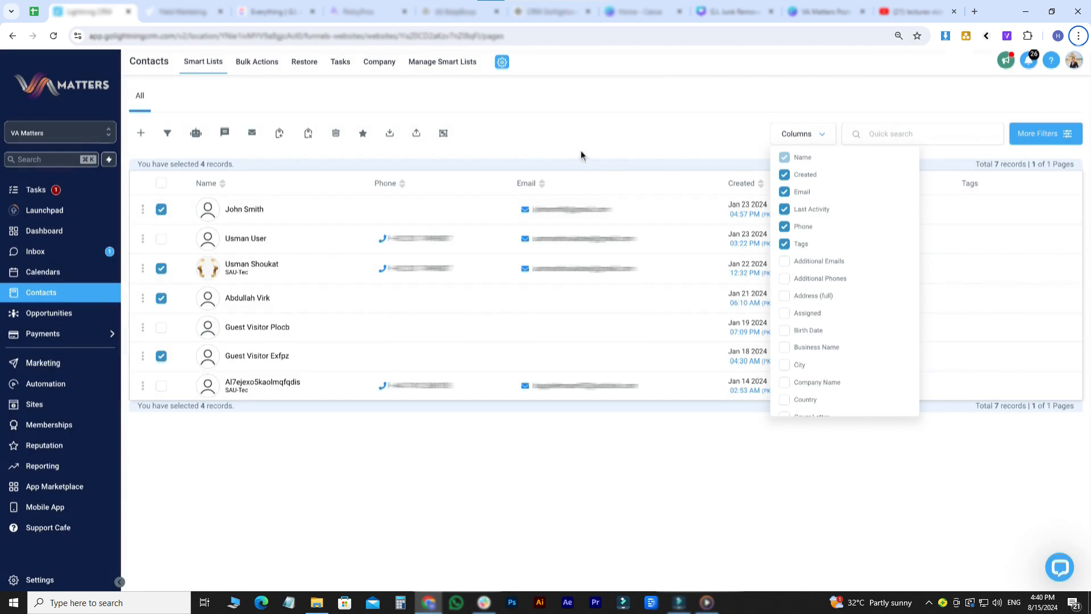
pyautogui.scroll(-1, 786, 279)
pyautogui.scroll(-5, 785, 279)
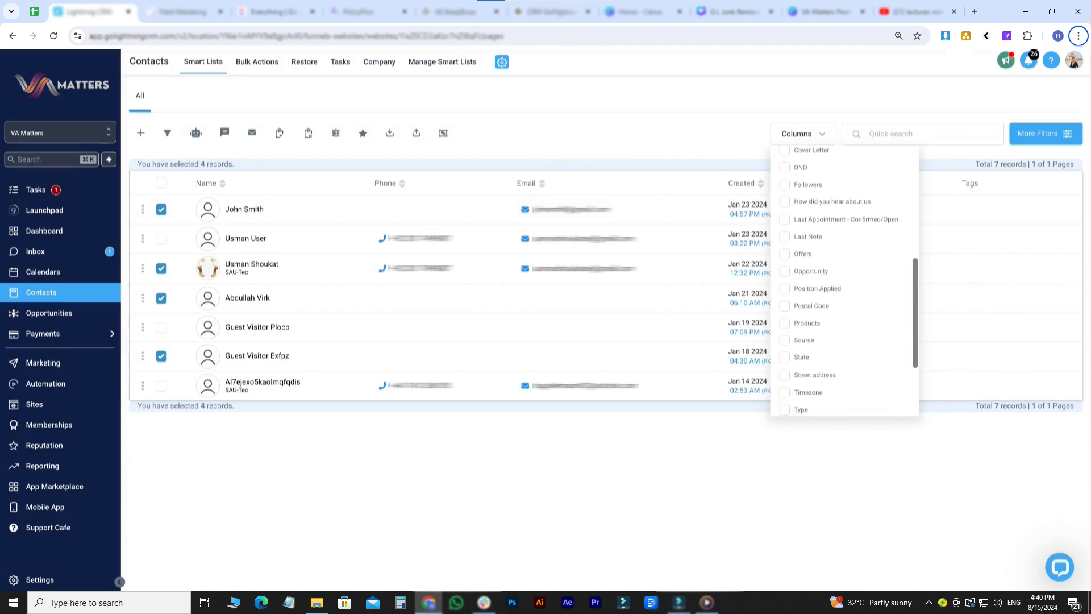
pyautogui.click(784, 274)
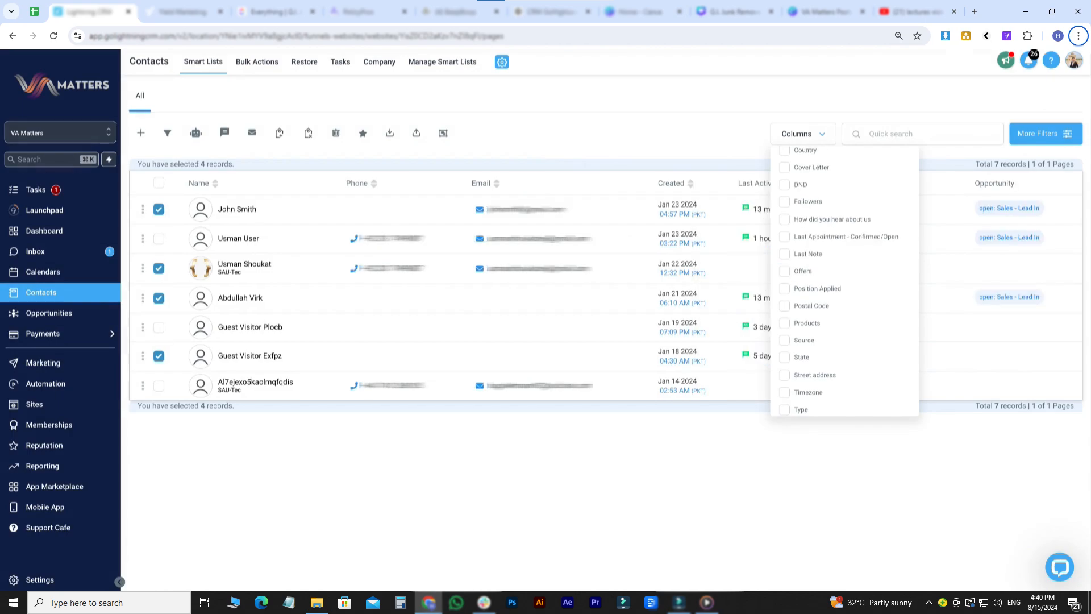
pyautogui.scroll(-2, 783, 375)
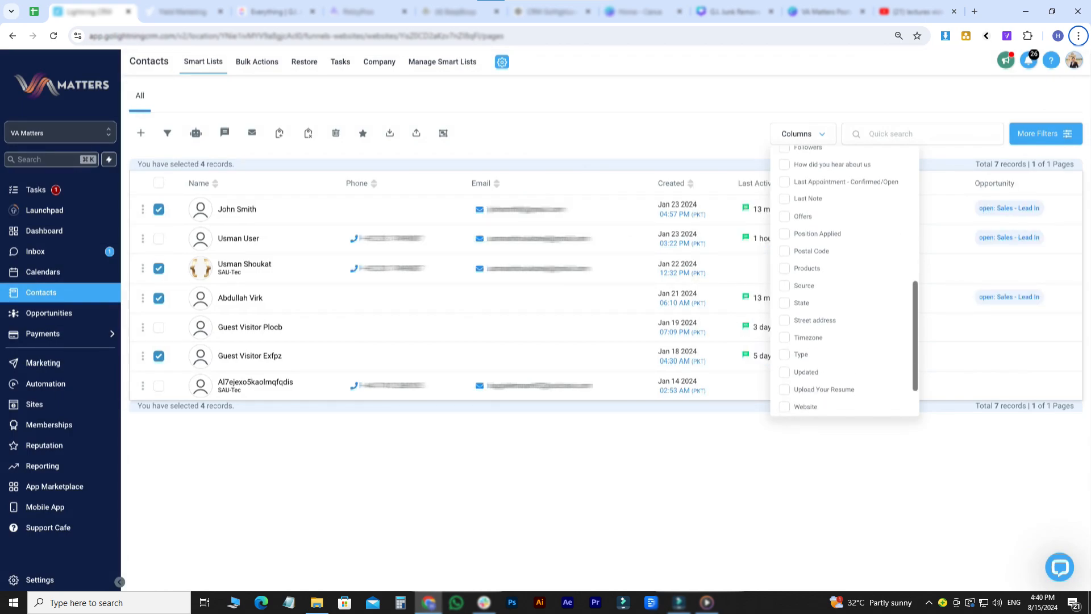
pyautogui.click(784, 339)
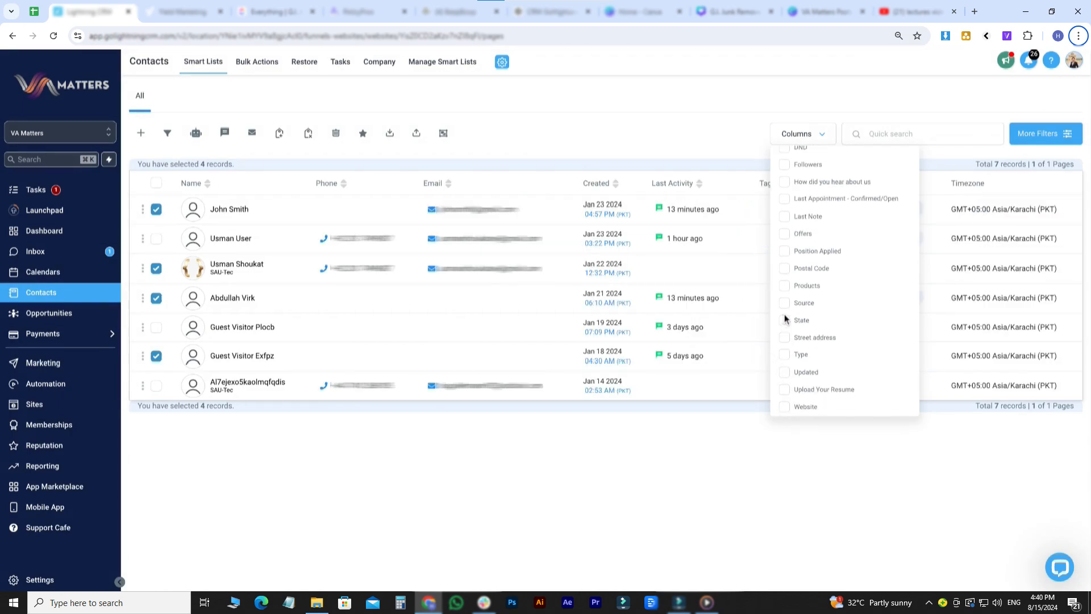
pyautogui.click(785, 319)
pyautogui.scroll(10, 785, 325)
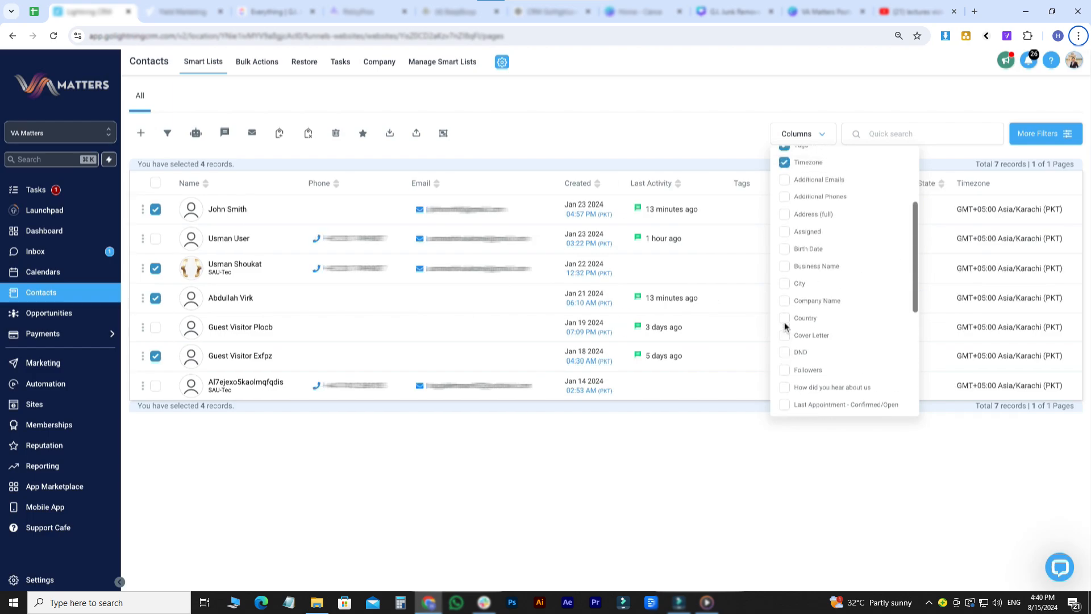
pyautogui.scroll(-5, 844, 333)
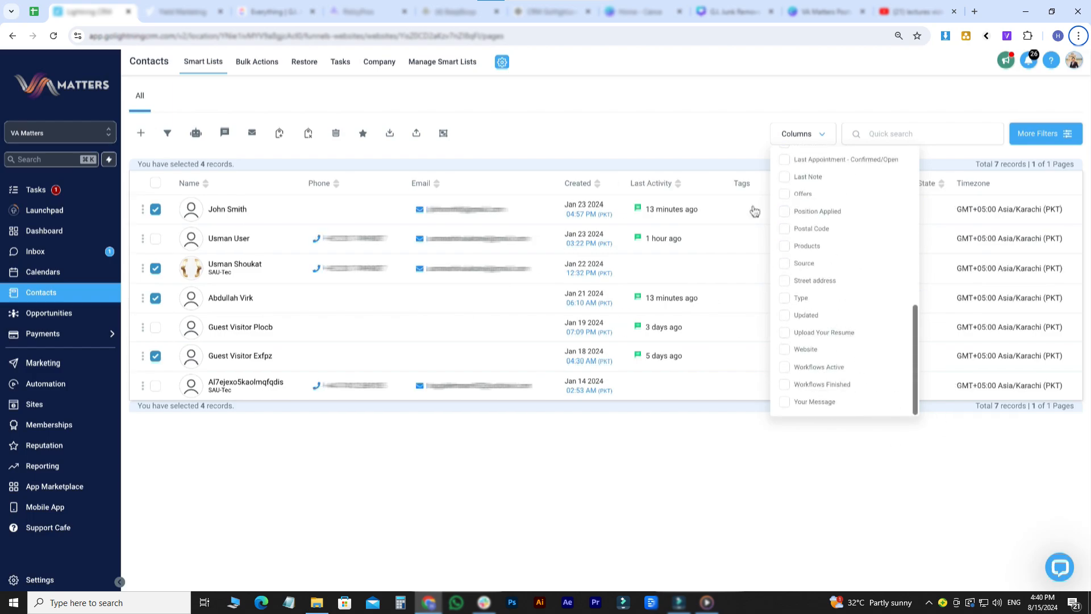
pyautogui.click(695, 124)
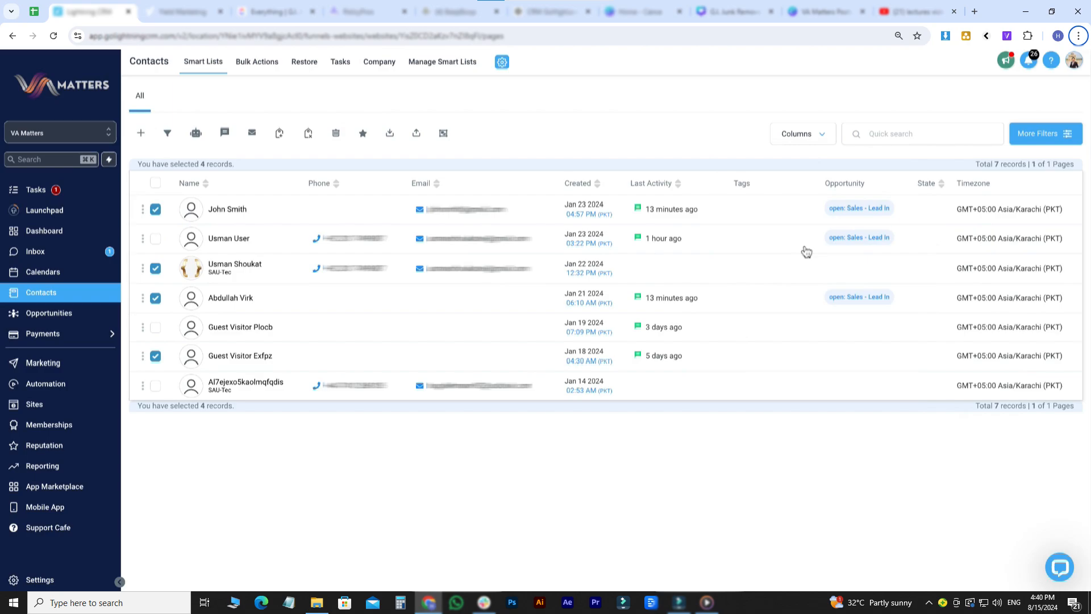
# - Search the filter fields for 'pip' and choose the Pipeline Stage filter
pyautogui.click(1038, 139)
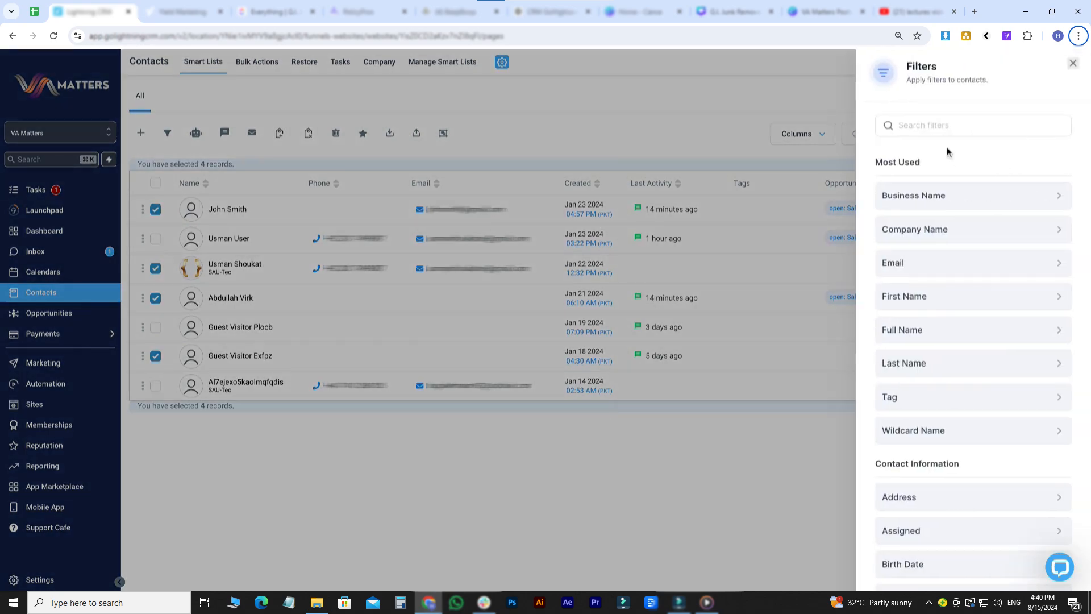
pyautogui.scroll(-12, 966, 253)
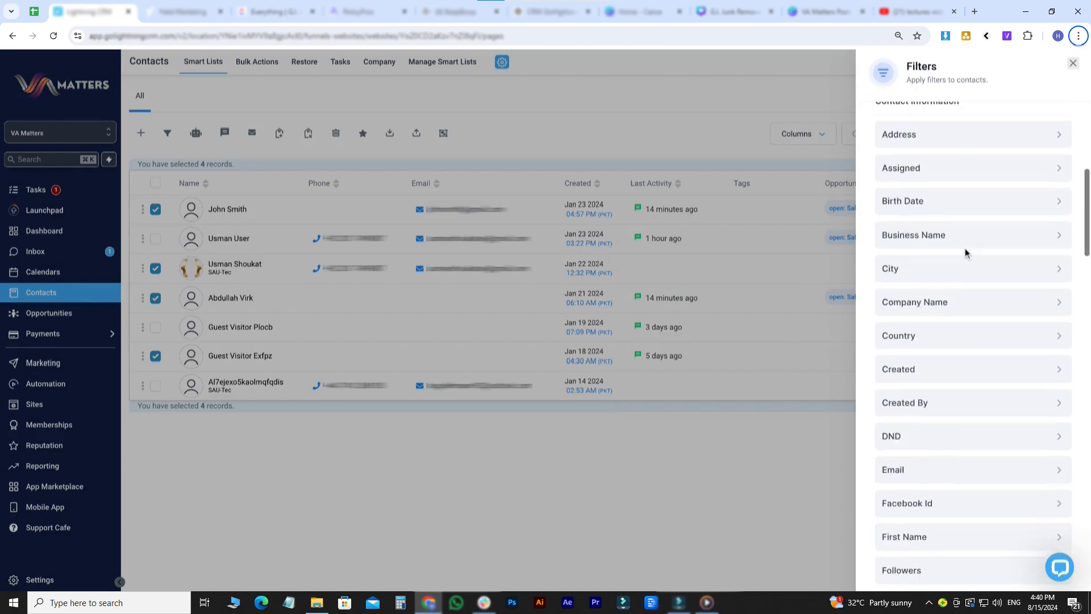
pyautogui.scroll(12, 966, 254)
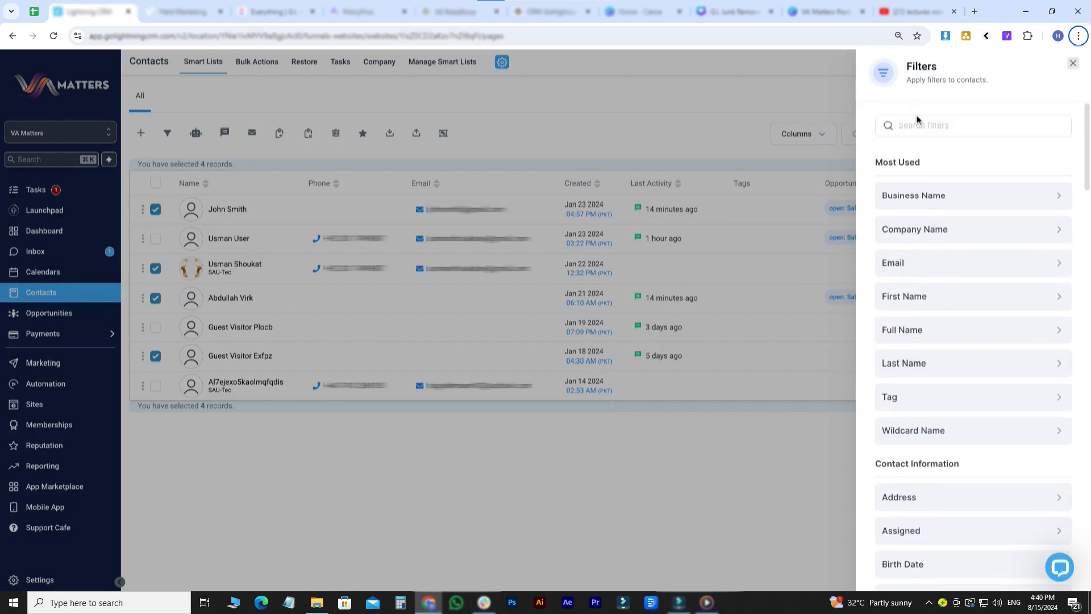
pyautogui.click(930, 126)
pyautogui.write('oppo')
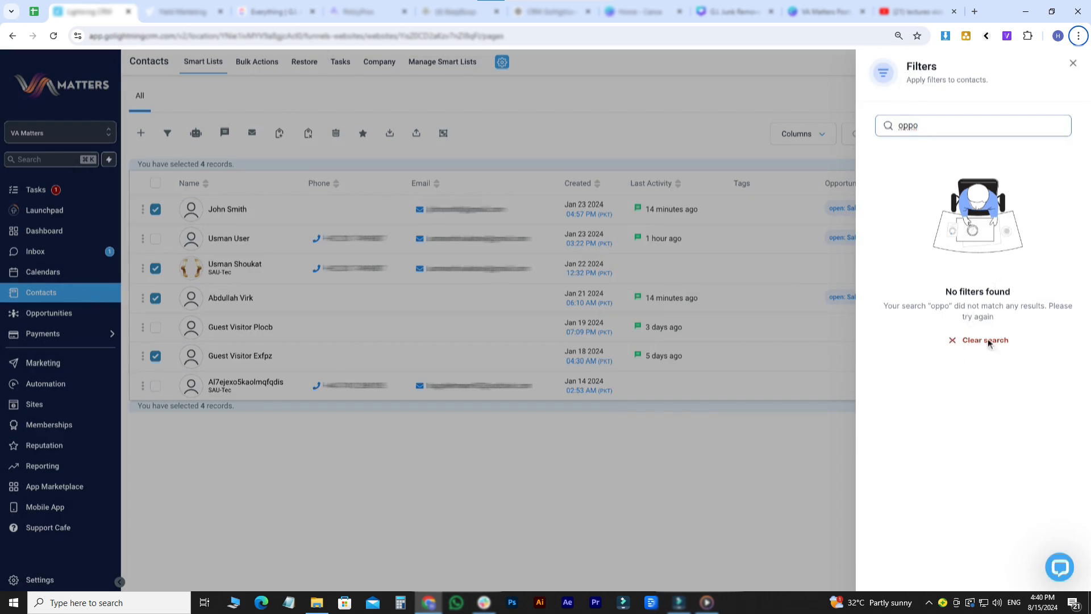
pyautogui.doubleClick(911, 125)
pyautogui.write('pipe')
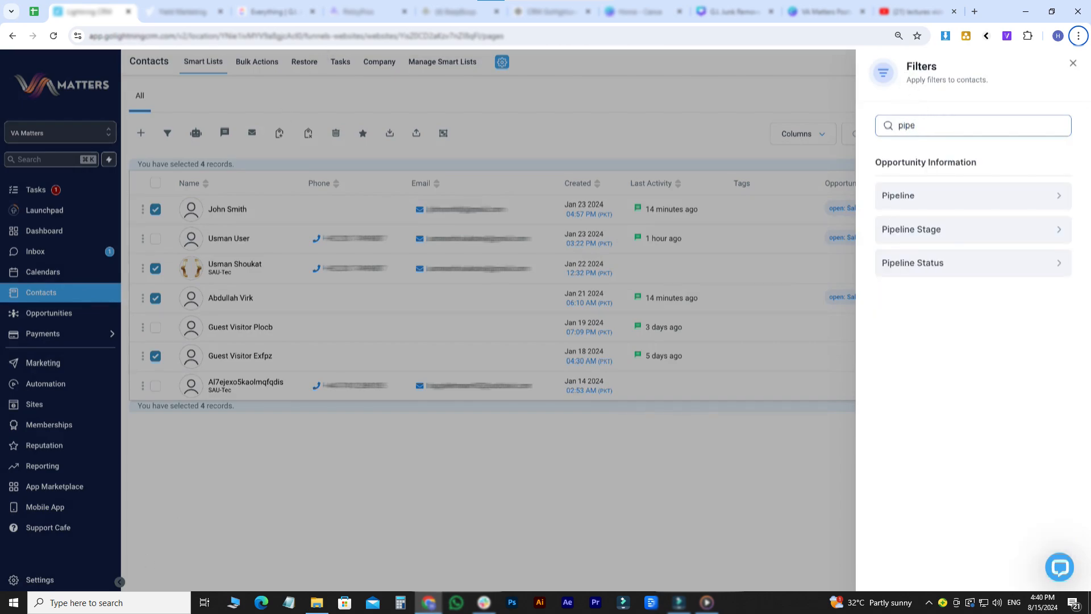
pyautogui.click(923, 231)
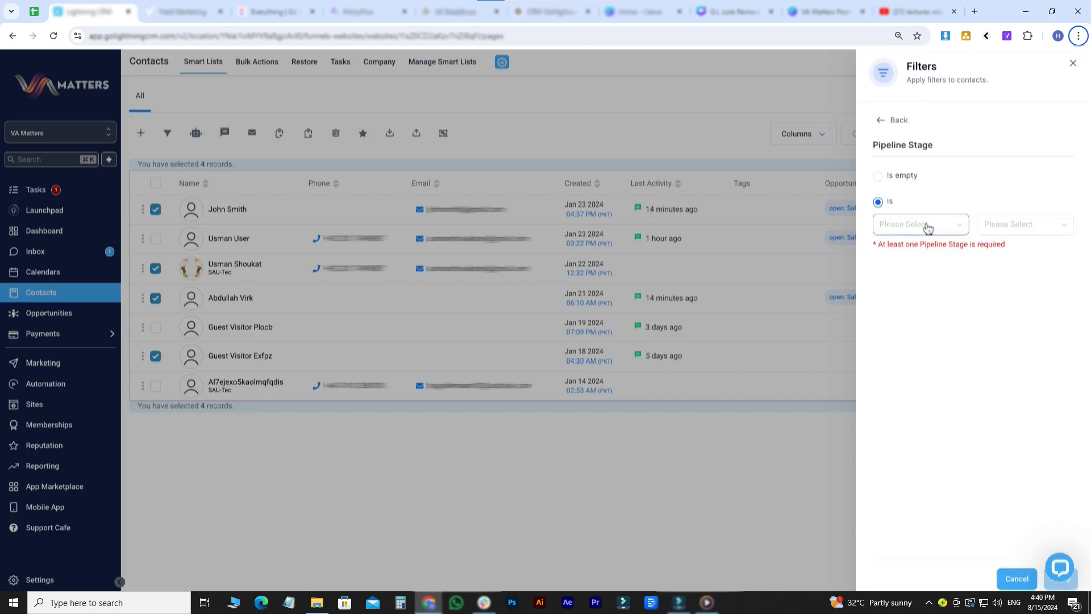
# - Set the pipeline filter to Sales with stage Lead In and apply it
pyautogui.click(928, 227)
pyautogui.click(899, 271)
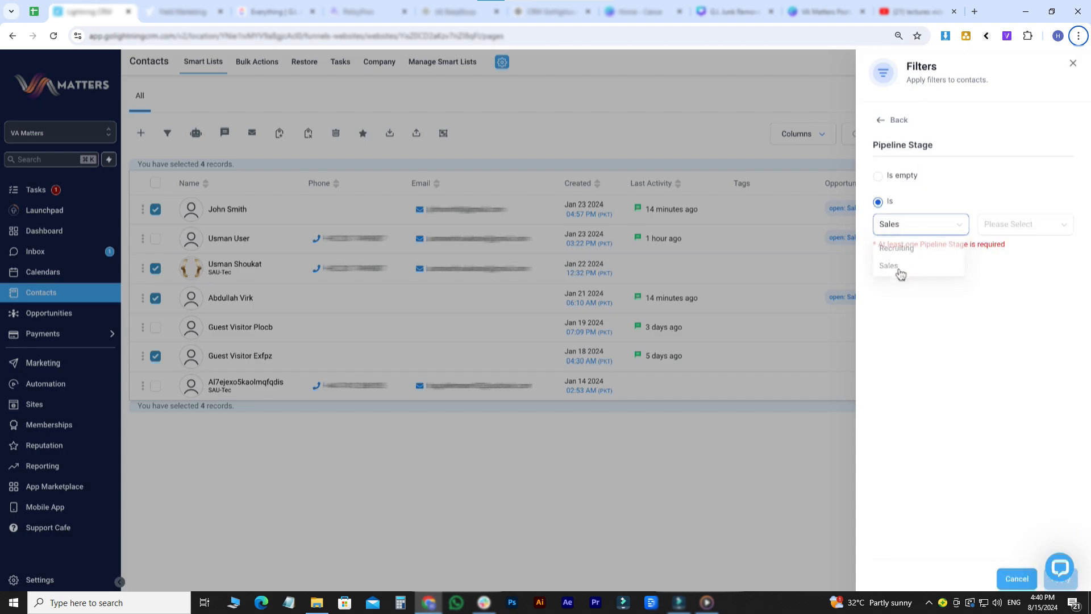
pyautogui.click(1009, 224)
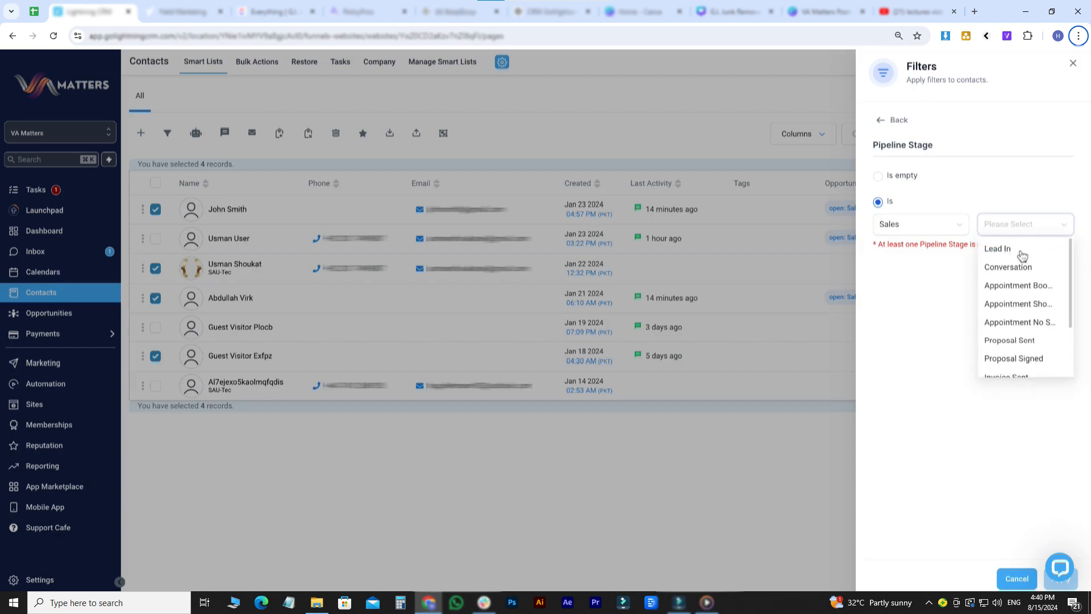
pyautogui.click(1021, 252)
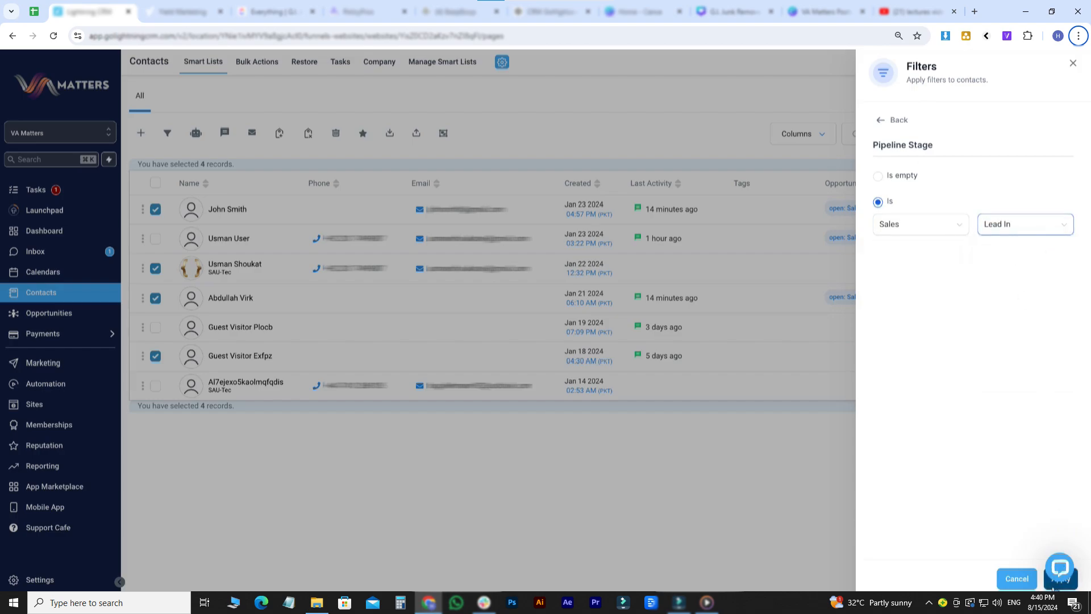
pyautogui.click(1055, 585)
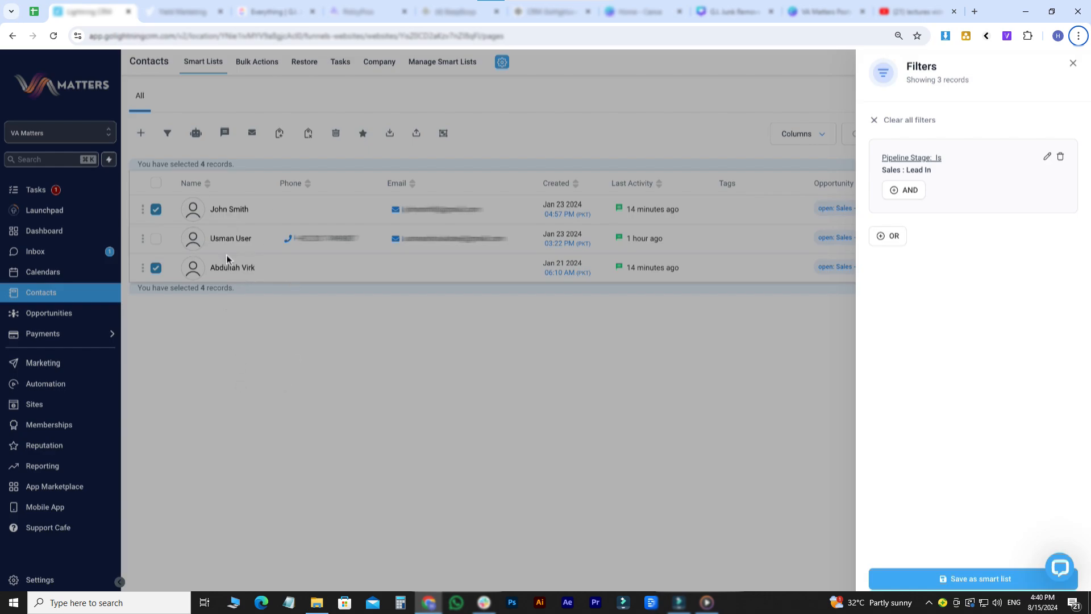
# - Save the filtered contacts as the smart list 'Lead In - Sales Pipeline'
pyautogui.click(989, 576)
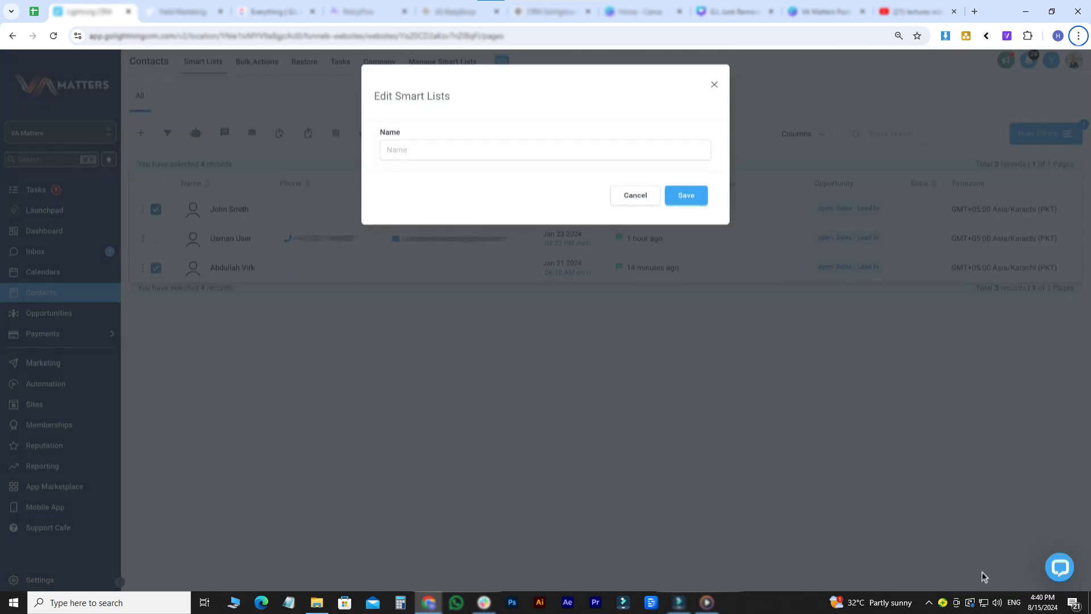
pyautogui.click(445, 151)
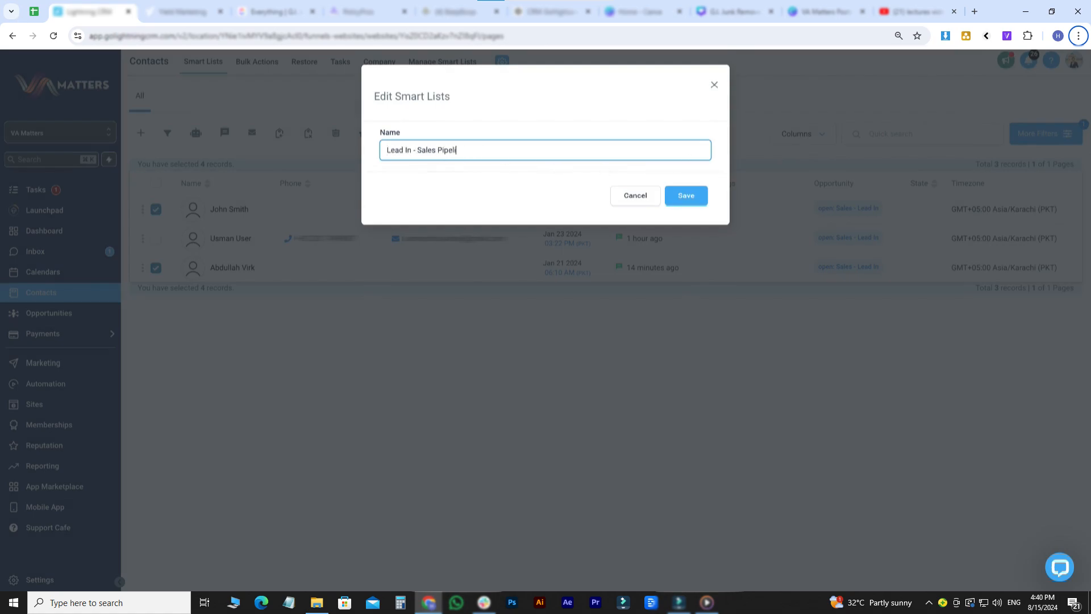
pyautogui.click(702, 194)
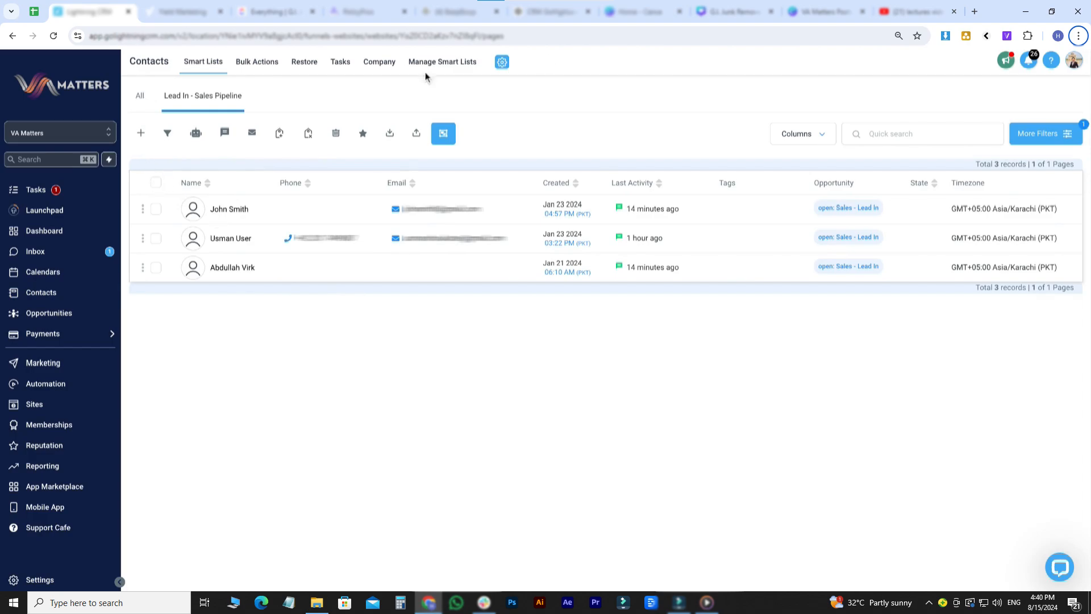
# - Replace the pipeline stage filter with an applied Tag is 'qa test' filter
pyautogui.click(1046, 134)
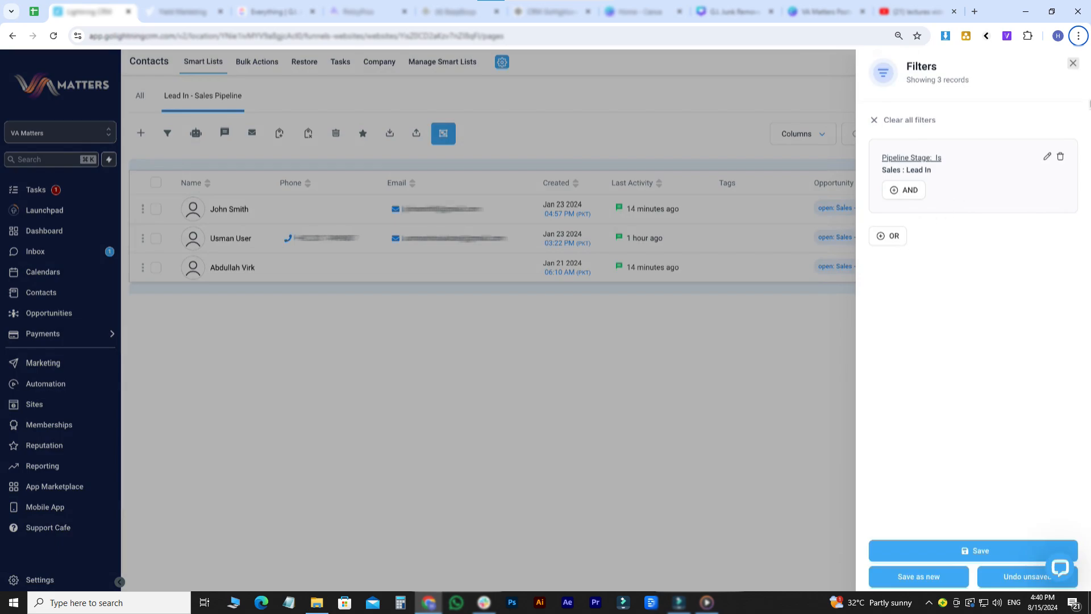
pyautogui.click(1060, 157)
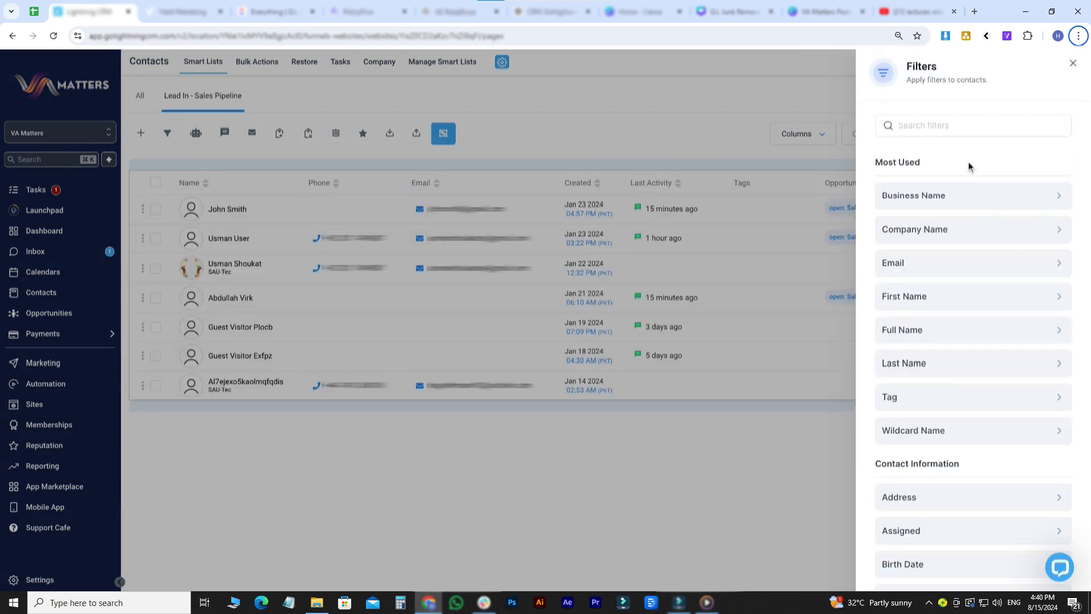
pyautogui.click(954, 397)
pyautogui.click(901, 199)
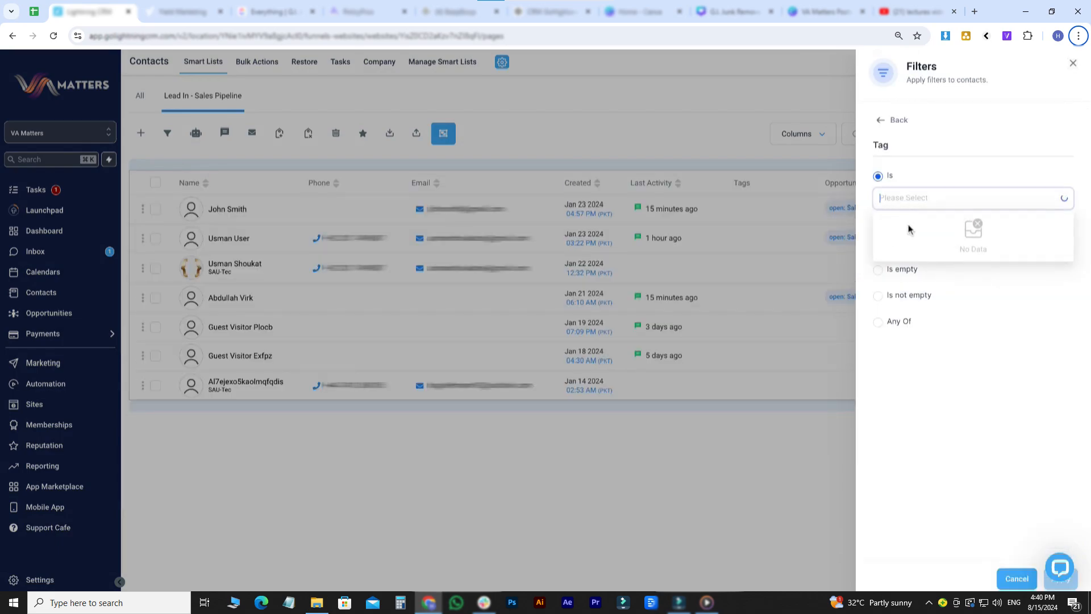
pyautogui.click(904, 223)
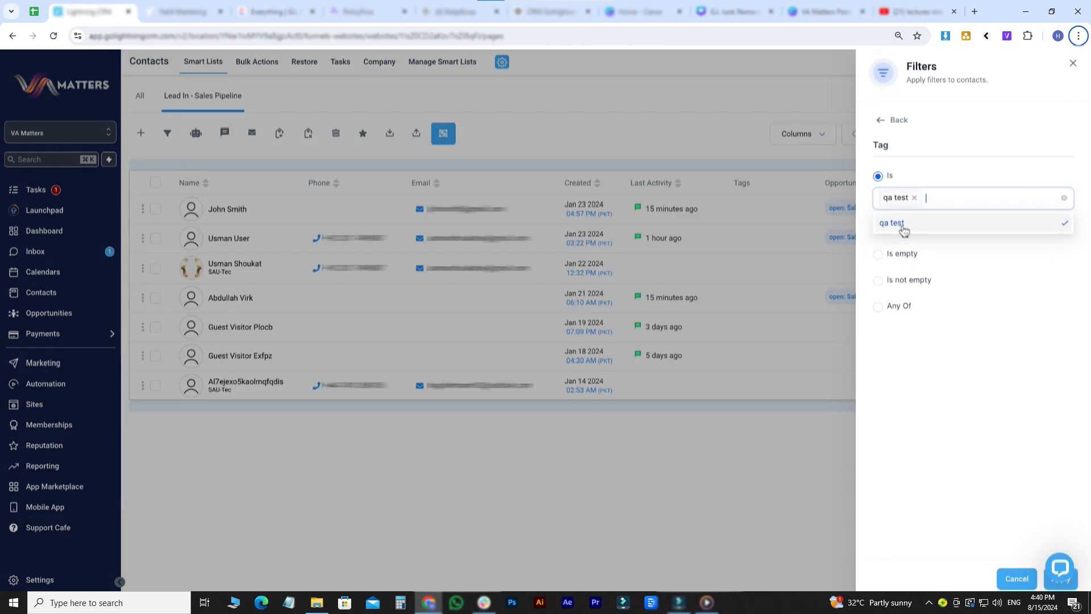
pyautogui.click(1060, 582)
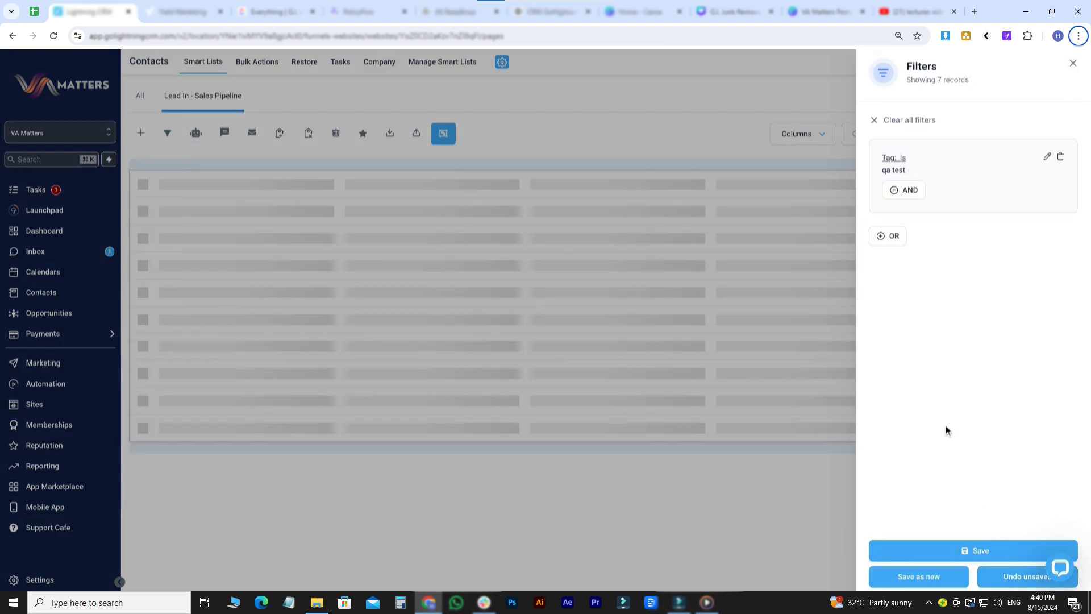
# - Remove the tag filter, try and cancel a Company Name filter, then go to the Task List
pyautogui.click(1060, 158)
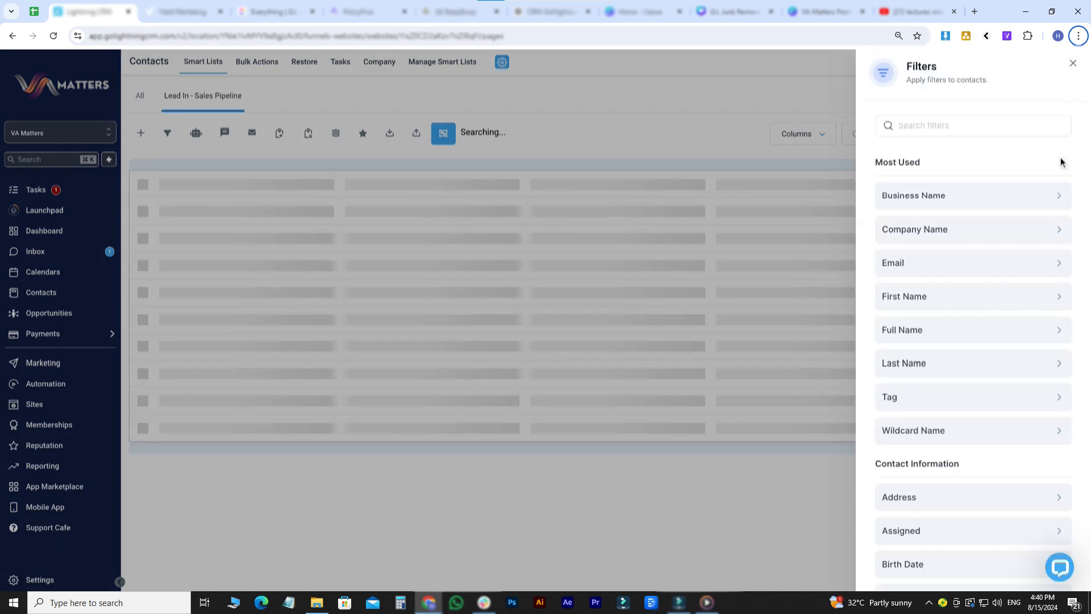
pyautogui.scroll(-1, 953, 370)
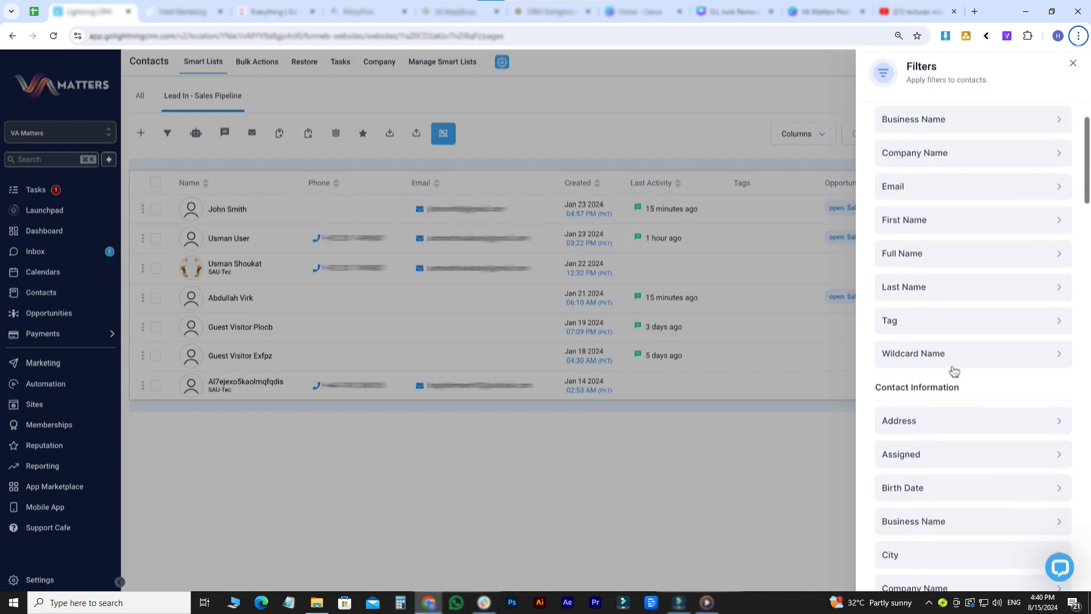
pyautogui.click(908, 152)
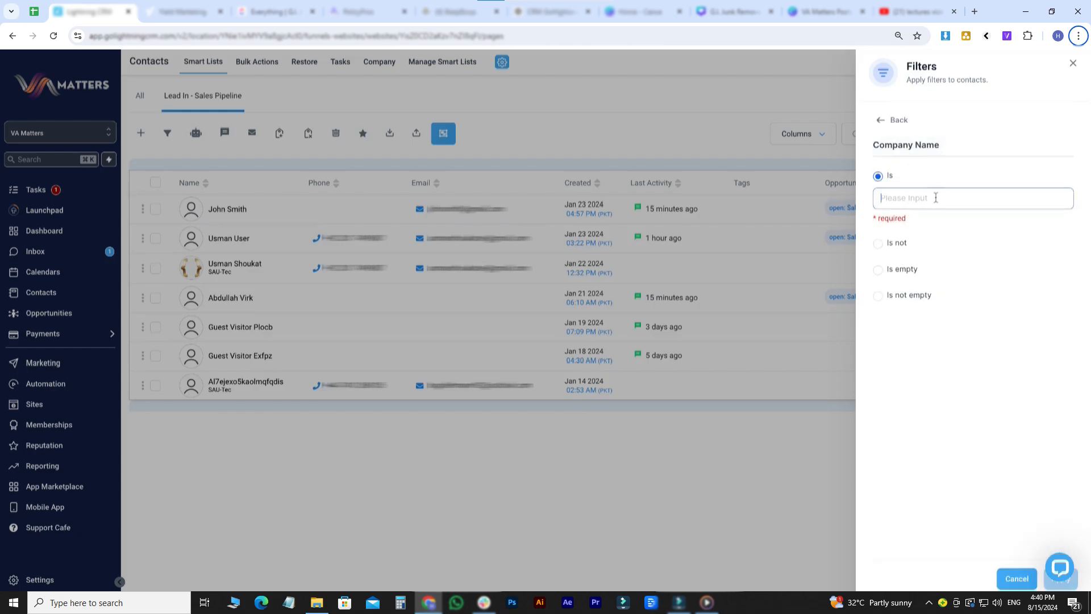
pyautogui.click(1014, 579)
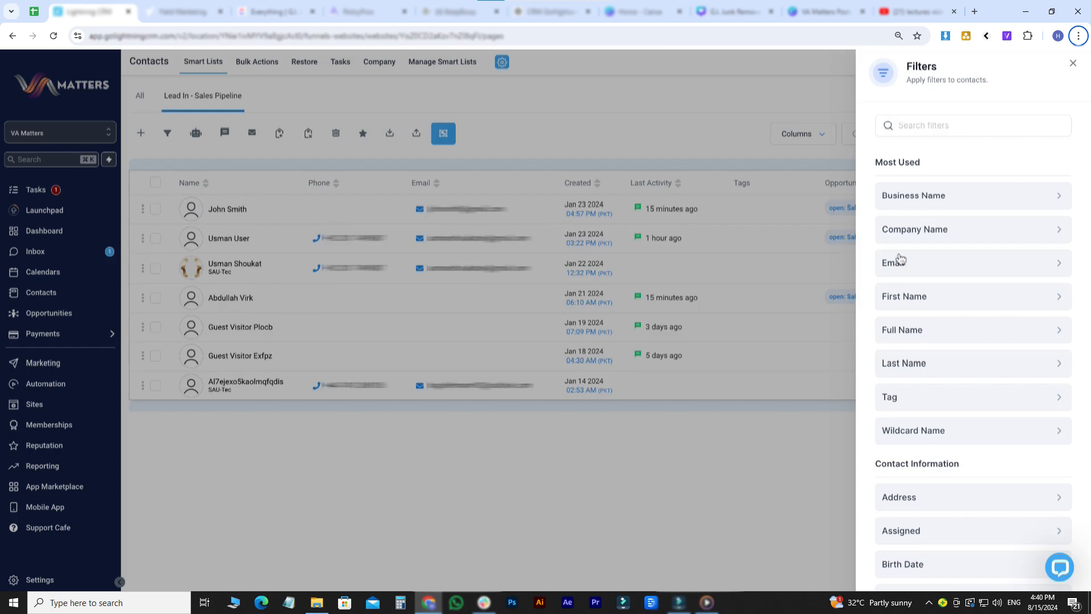
pyautogui.scroll(-20, 896, 258)
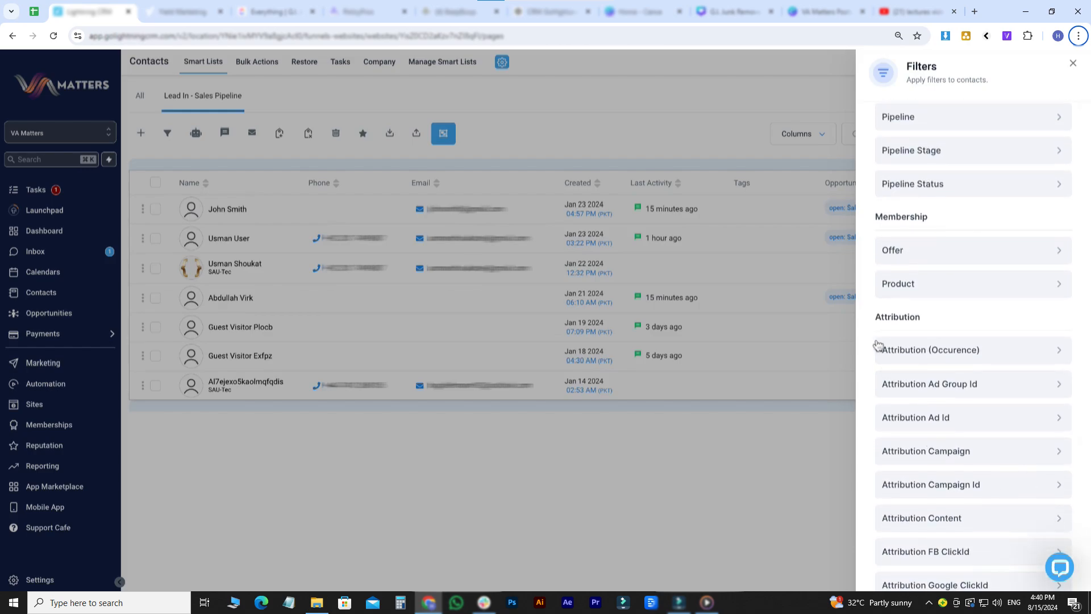
pyautogui.scroll(3, 878, 345)
pyautogui.scroll(4, 878, 346)
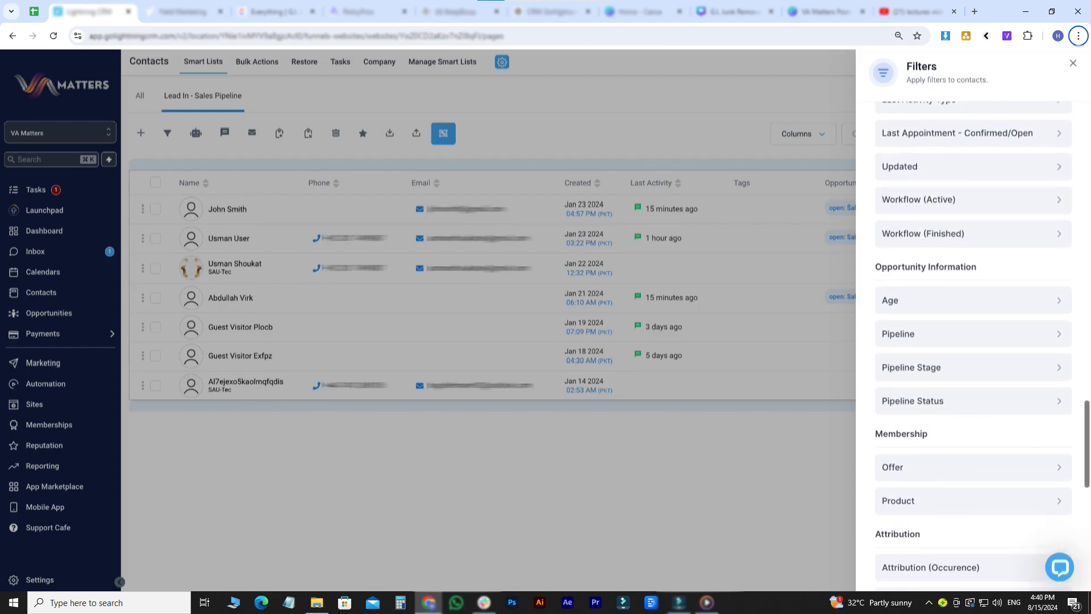
pyautogui.scroll(-6, 878, 345)
pyautogui.scroll(-6, 957, 361)
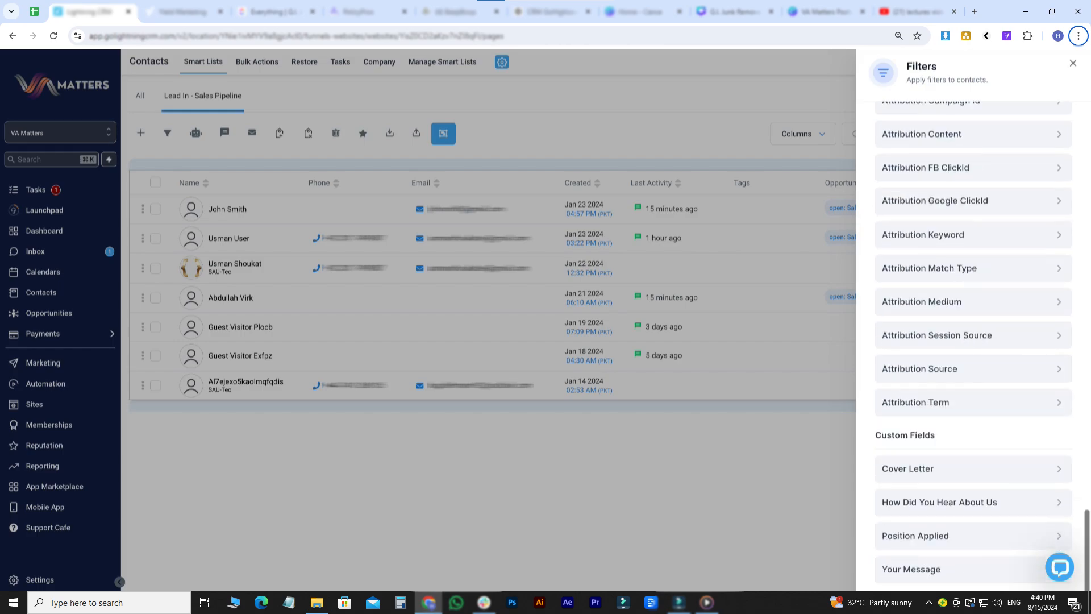
pyautogui.scroll(20, 958, 364)
pyautogui.scroll(10, 957, 364)
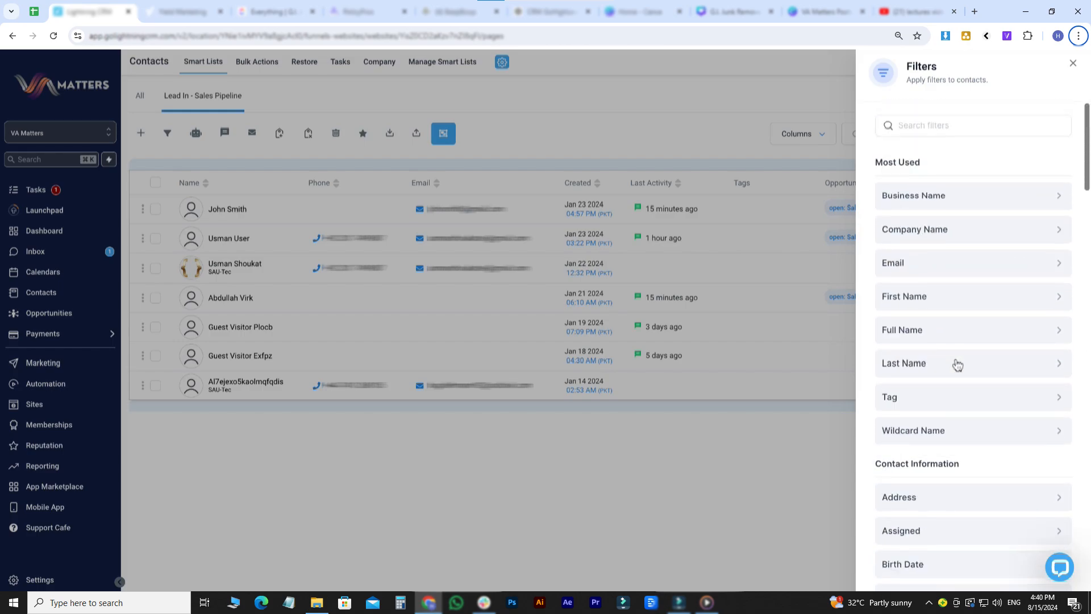
pyautogui.scroll(-4, 983, 514)
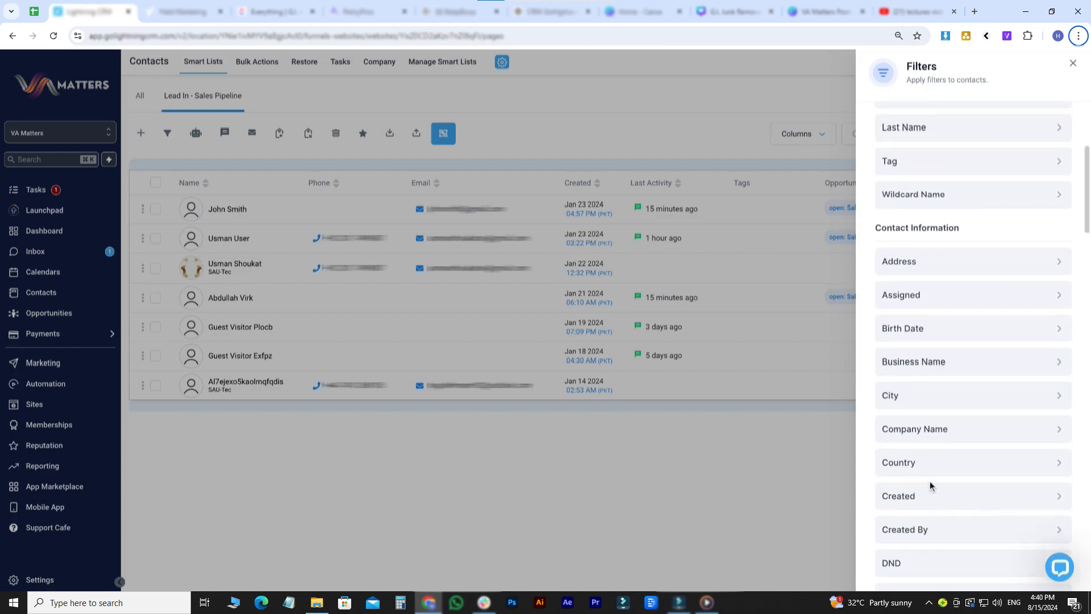
pyautogui.scroll(4, 940, 333)
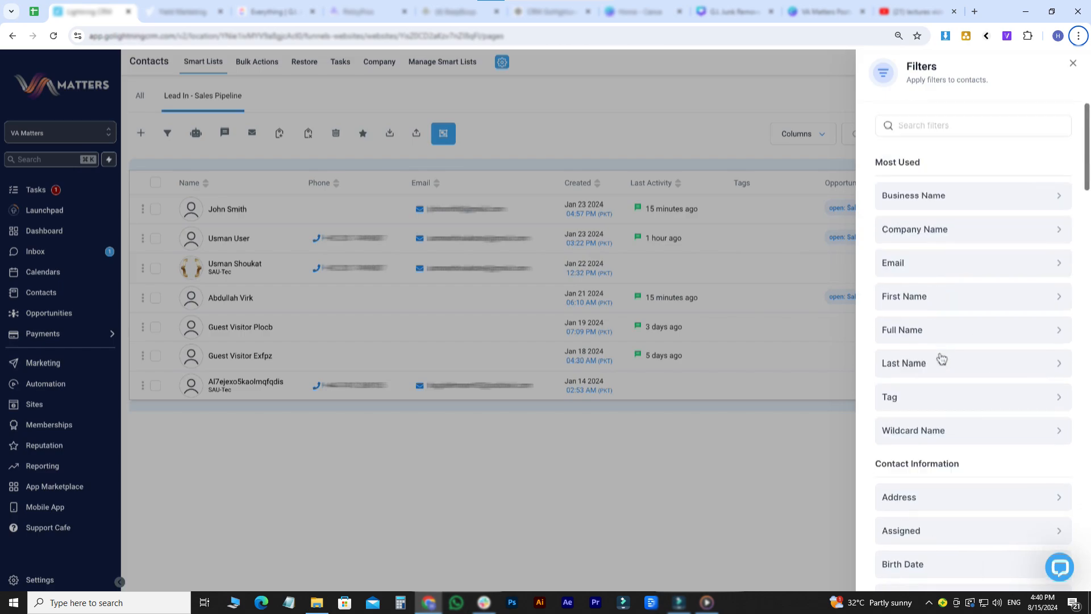
pyautogui.click(1073, 63)
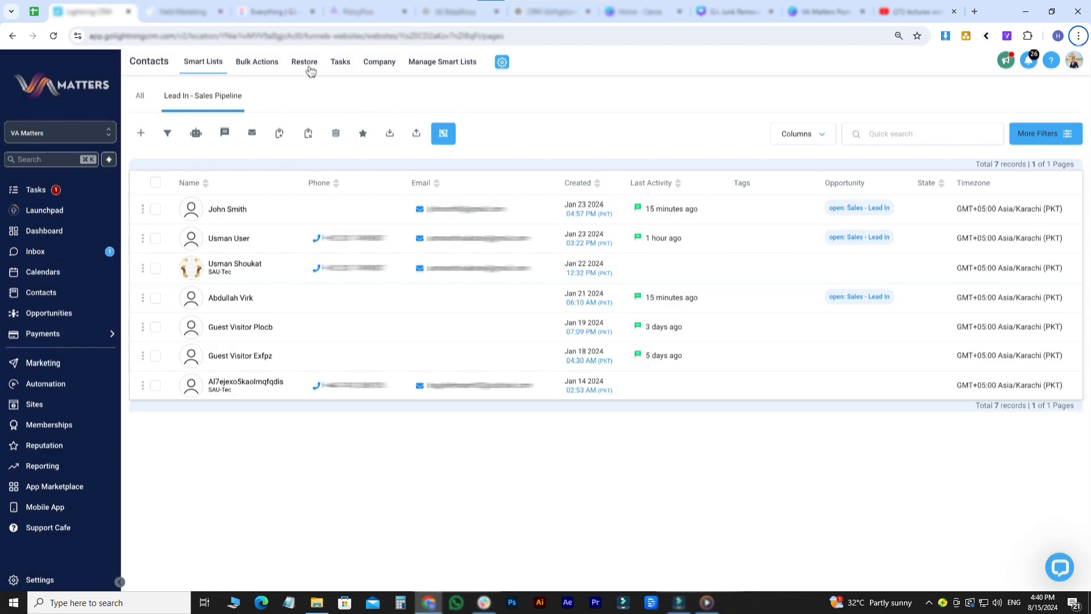
pyautogui.click(340, 62)
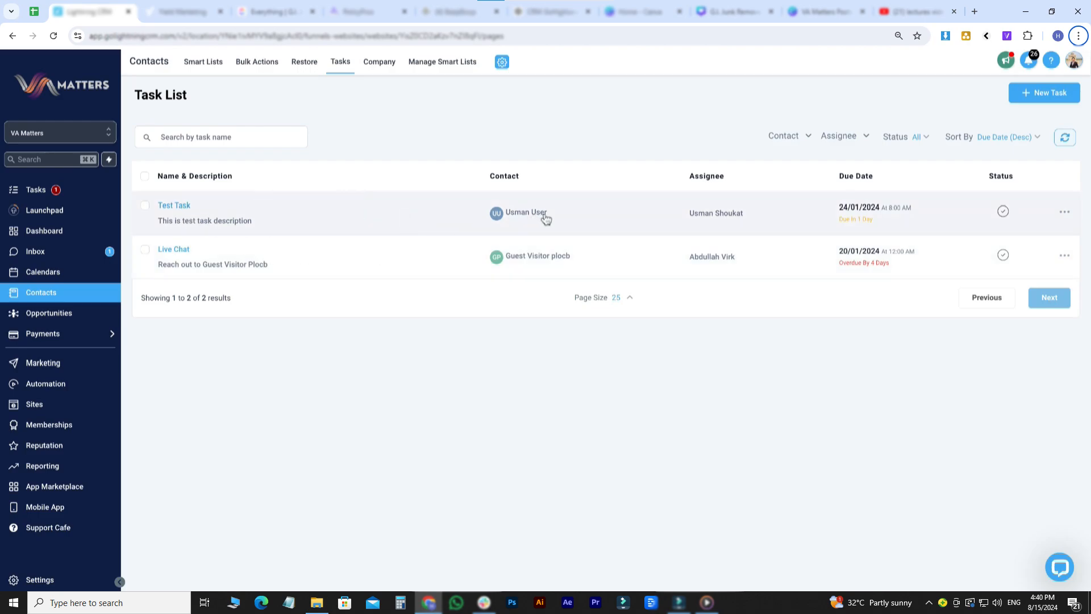
pyautogui.moveTo(883, 209); pyautogui.dragTo(841, 209)
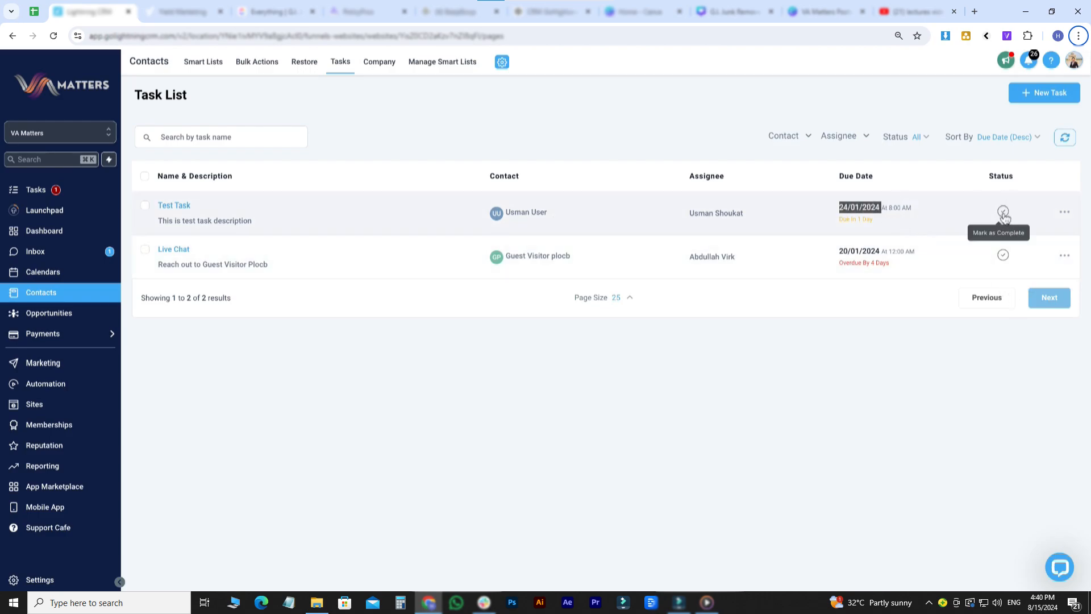
pyautogui.click(1064, 212)
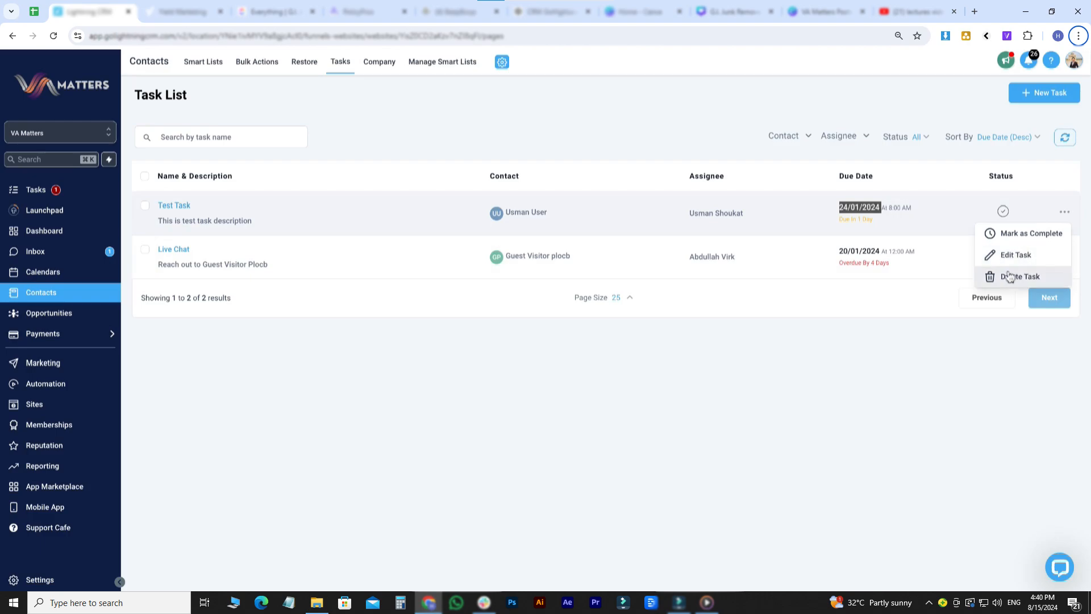
pyautogui.click(350, 141)
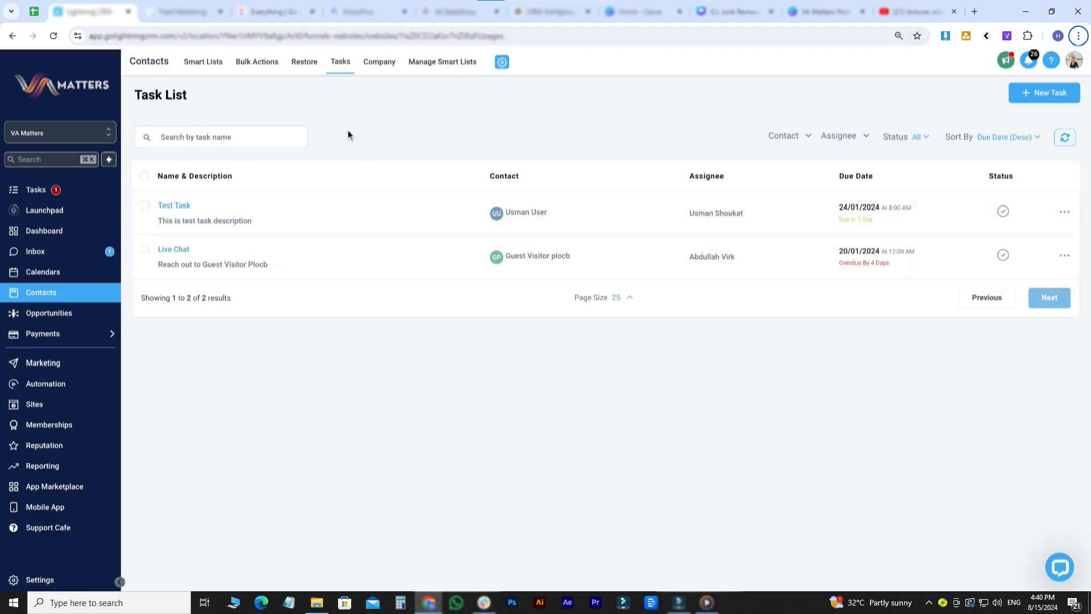
pyautogui.click(1047, 94)
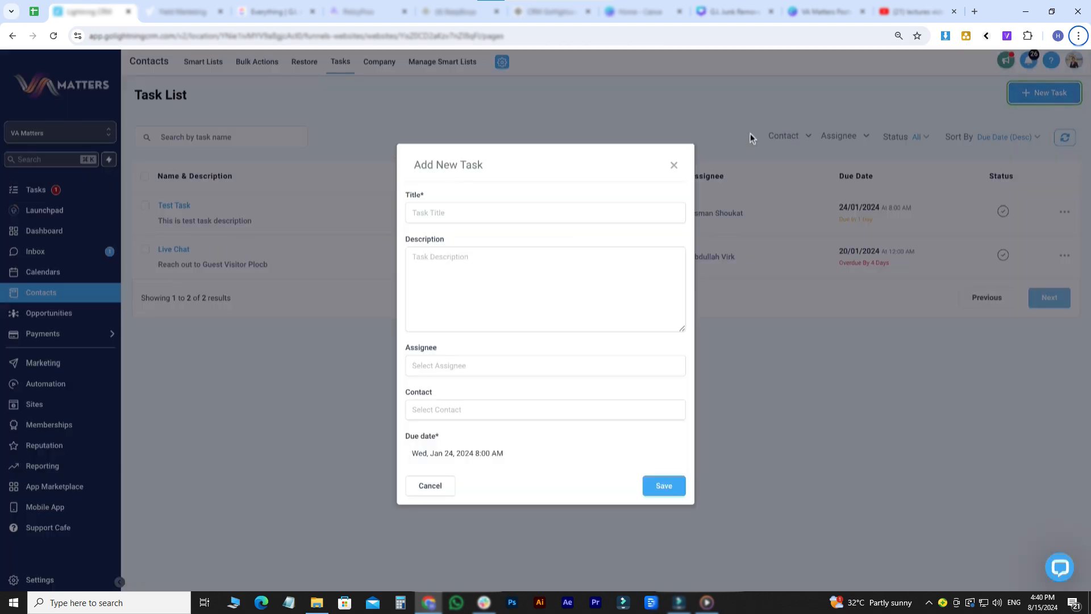
pyautogui.click(473, 217)
pyautogui.click(499, 266)
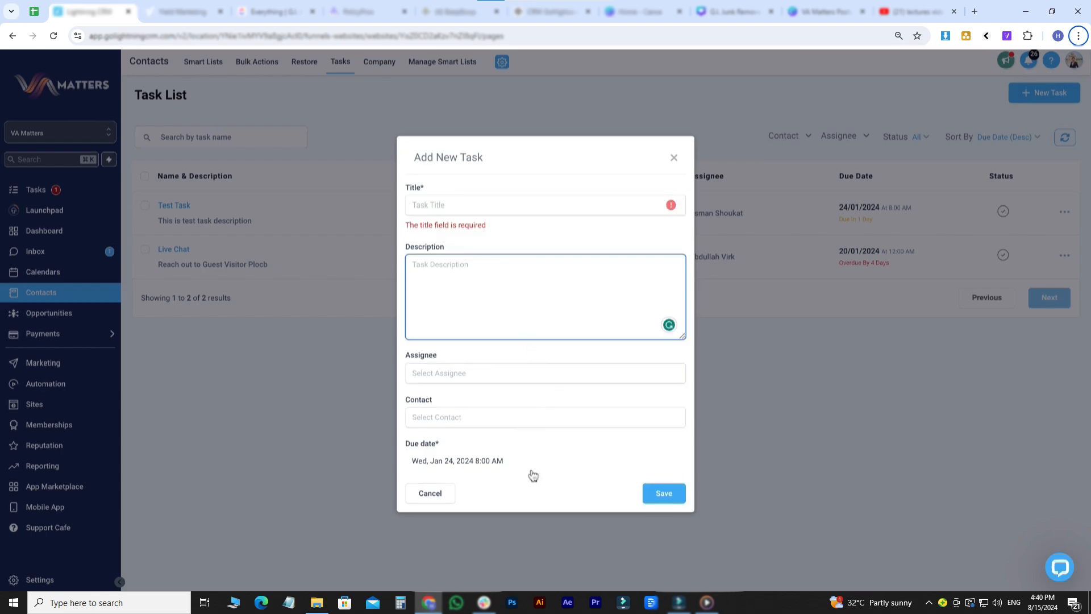
pyautogui.click(448, 495)
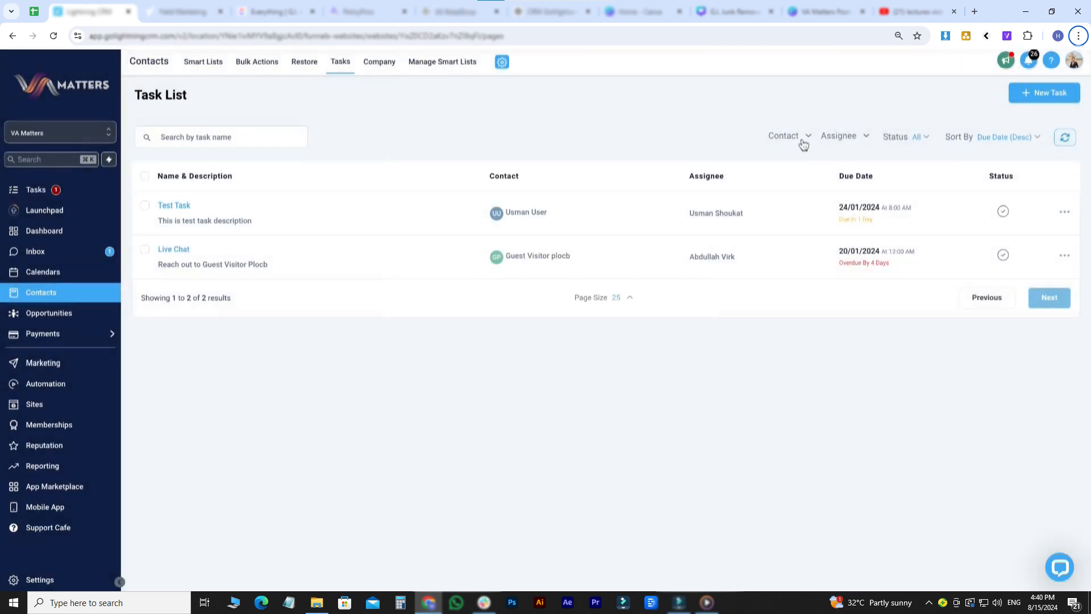
pyautogui.click(803, 139)
pyautogui.click(838, 141)
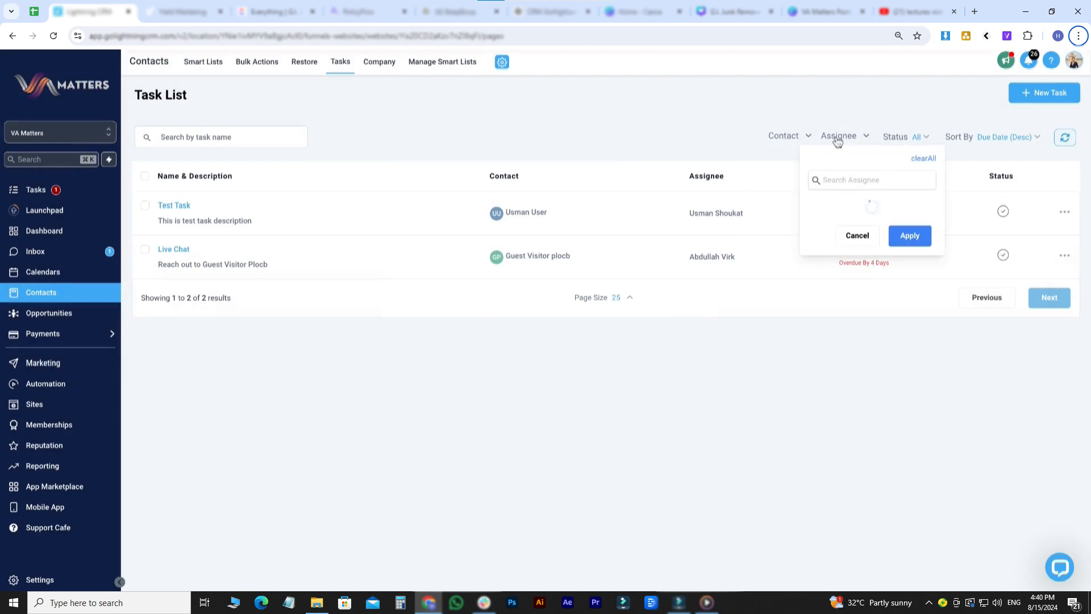
pyautogui.click(897, 135)
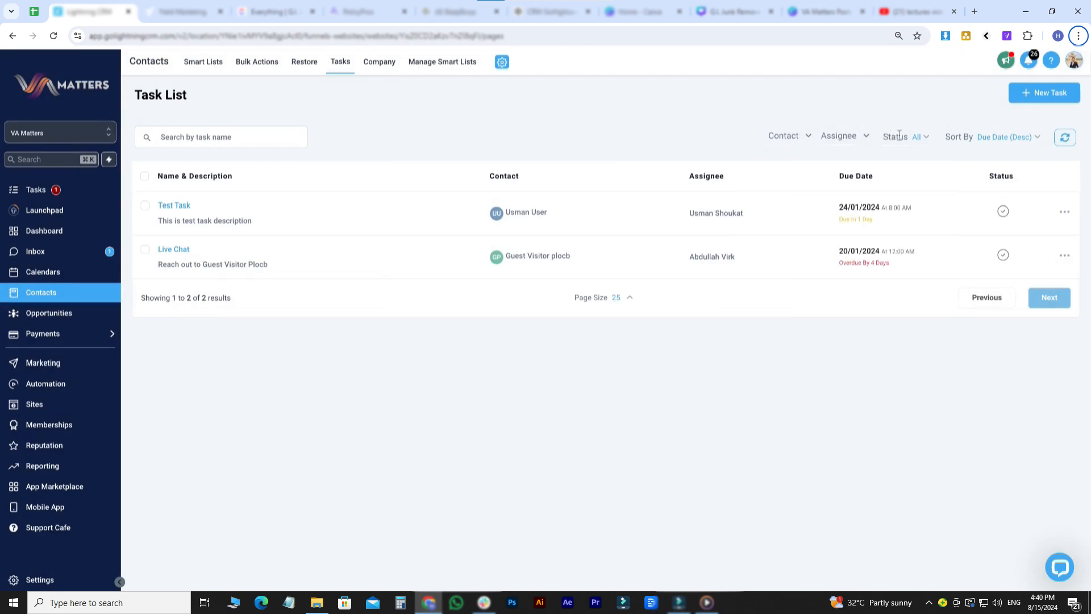
pyautogui.click(1006, 138)
pyautogui.click(1004, 137)
# - Open John Smith's record from Smart Lists and scroll down to its Actions section
pyautogui.click(202, 64)
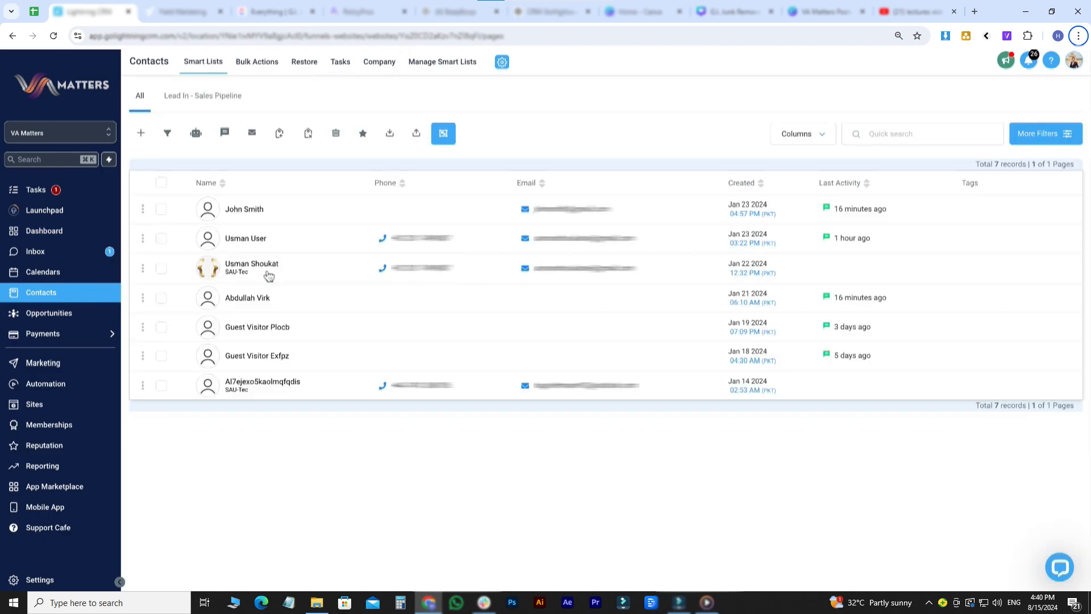
pyautogui.click(233, 220)
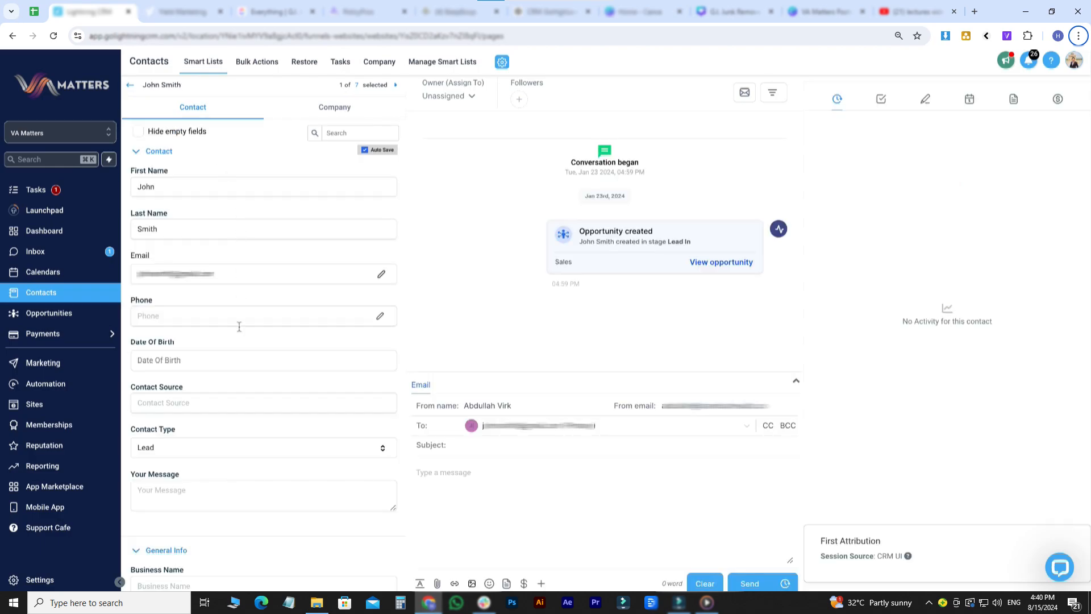
pyautogui.scroll(-1, 265, 386)
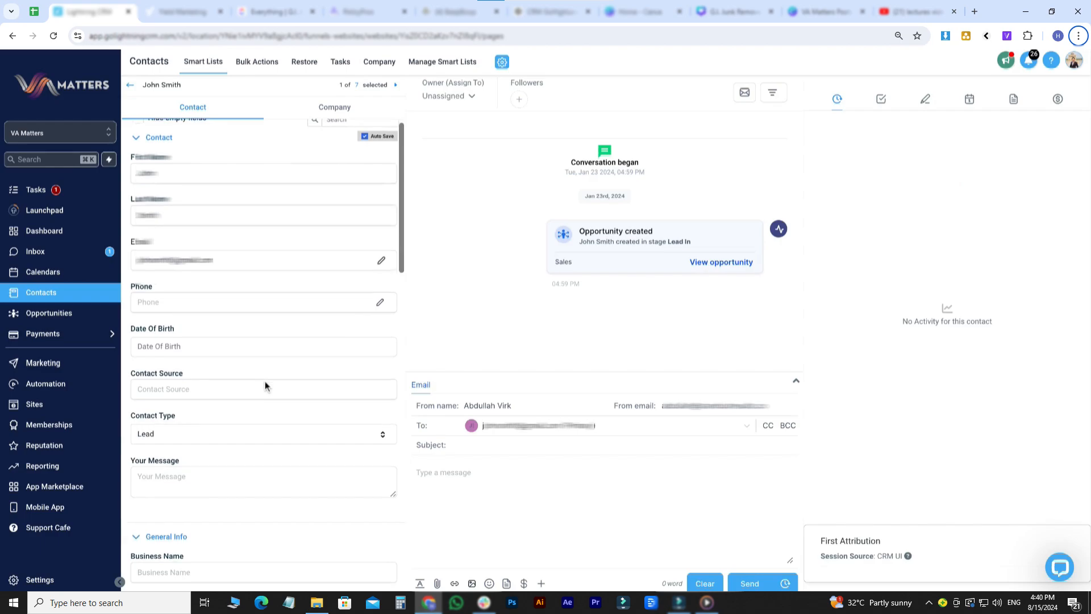
pyautogui.scroll(-3, 264, 380)
pyautogui.scroll(4, 265, 380)
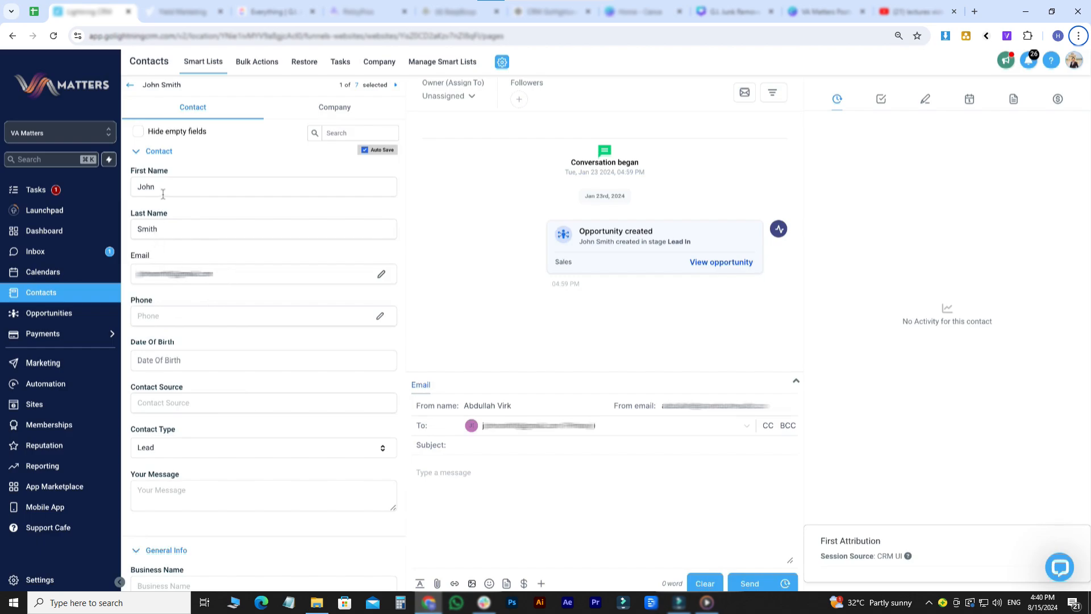
pyautogui.scroll(-3, 190, 342)
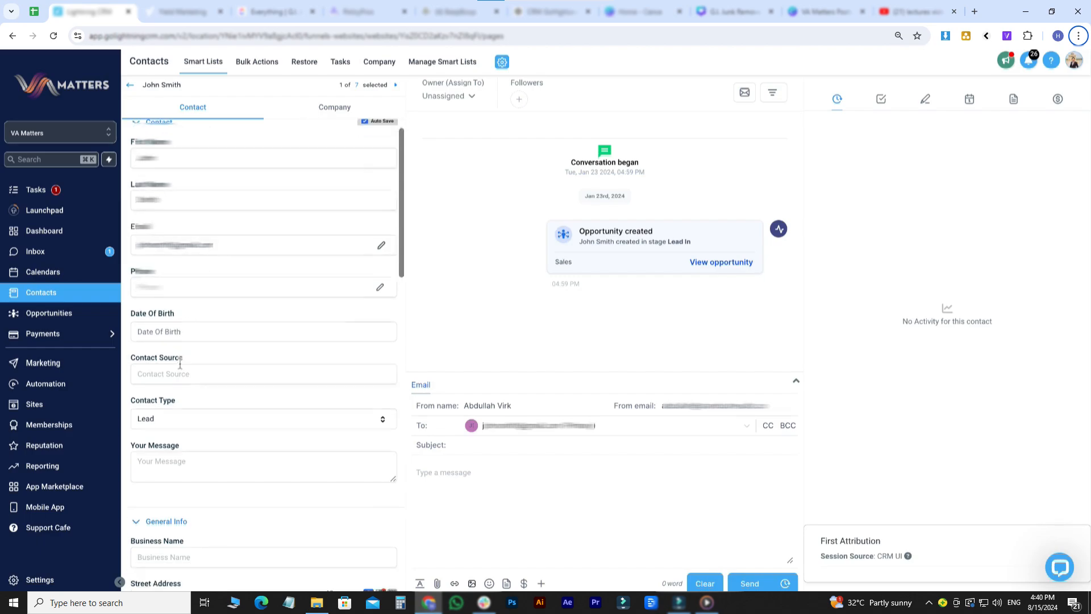
pyautogui.scroll(-5, 192, 408)
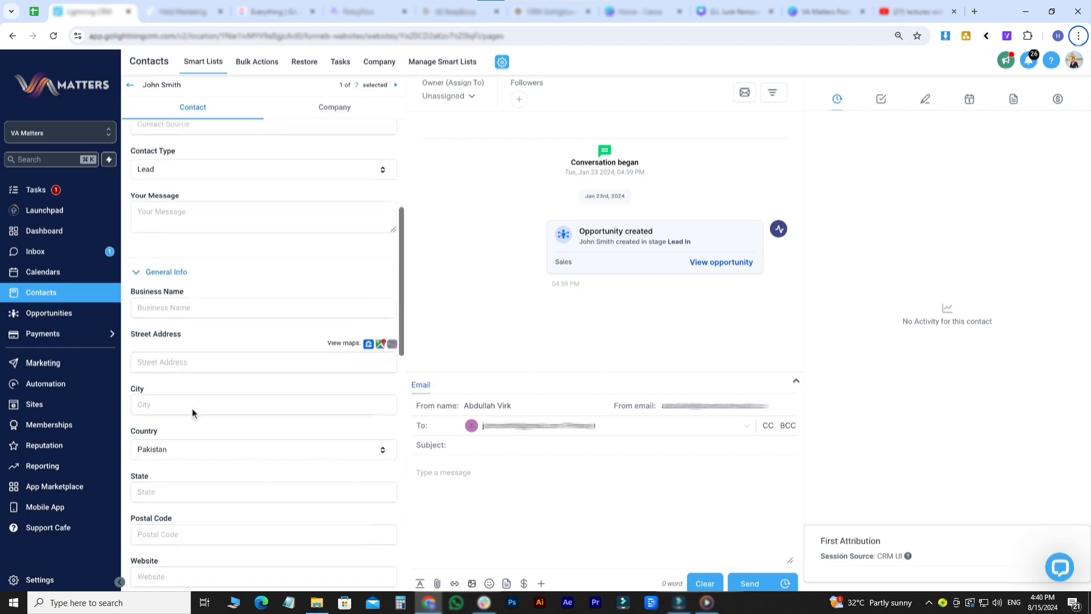
pyautogui.scroll(-2, 207, 317)
pyautogui.scroll(-3, 262, 374)
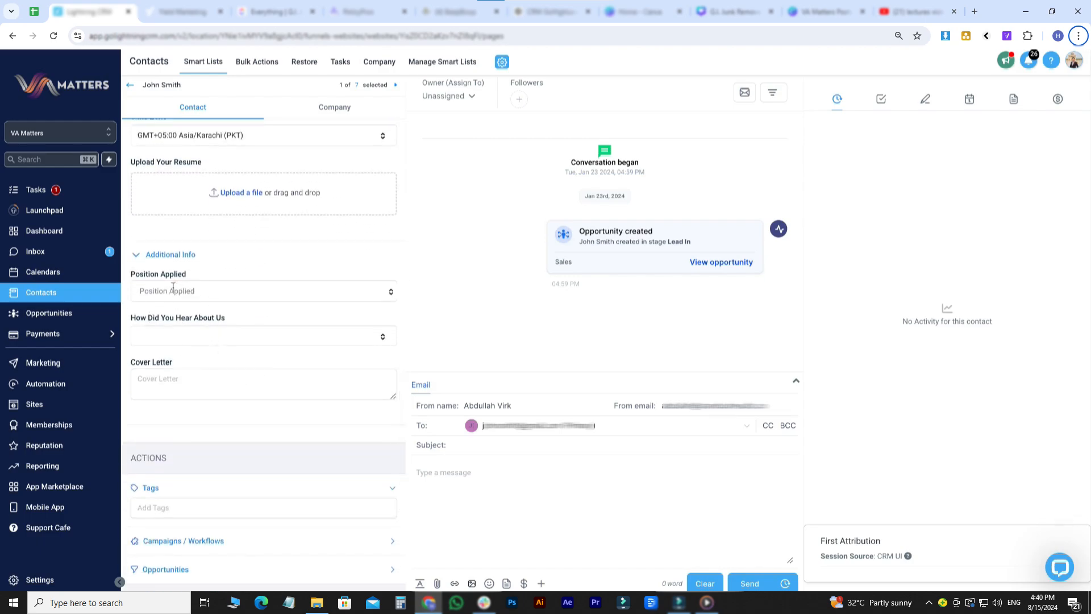
pyautogui.scroll(-5, 209, 387)
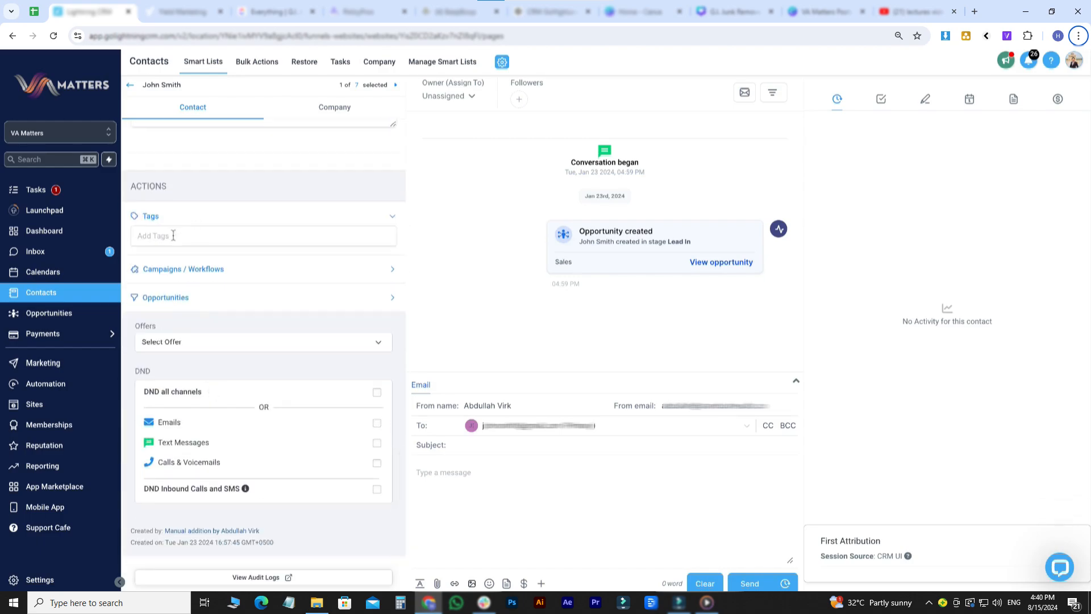
# - Tag John Smith with 'qa test' and expand Campaigns / Workflows and Opportunities to show Lead In (Sales)
pyautogui.click(173, 235)
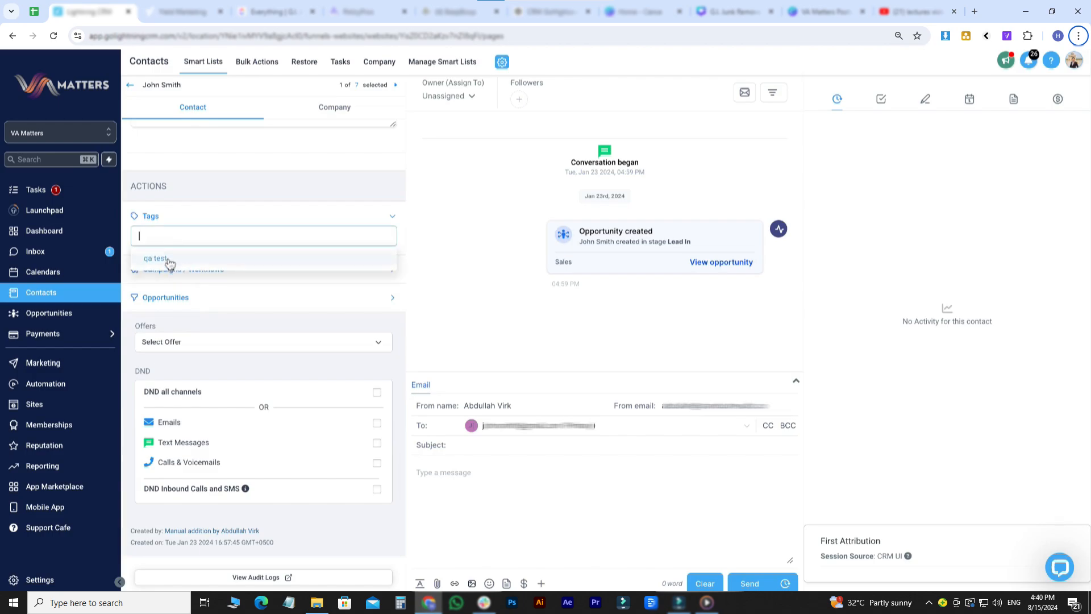
pyautogui.click(170, 262)
pyautogui.click(195, 291)
pyautogui.scroll(-1, 195, 297)
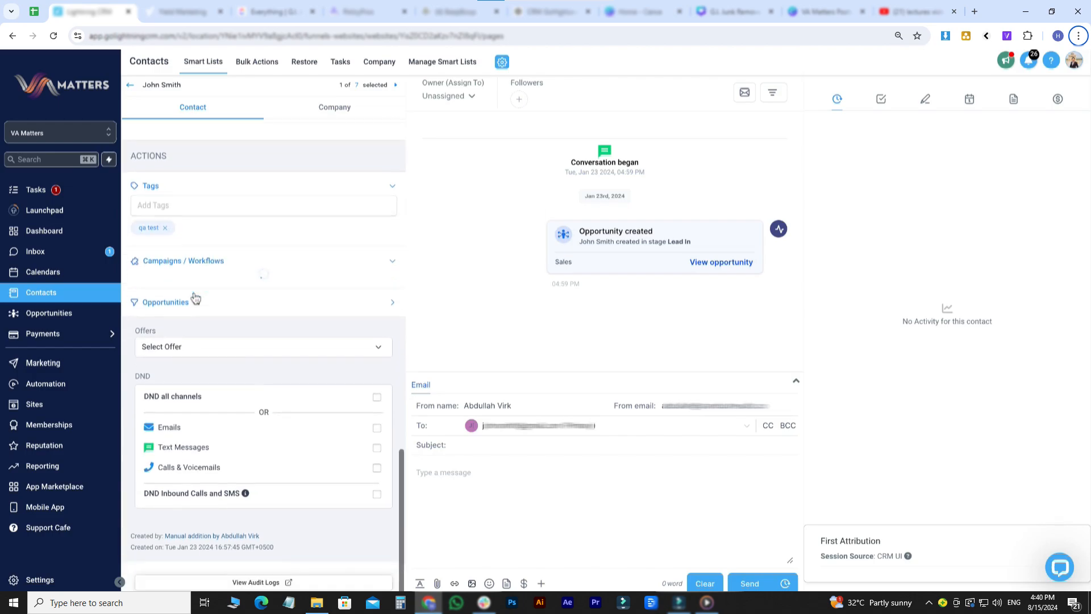
pyautogui.scroll(-1, 164, 292)
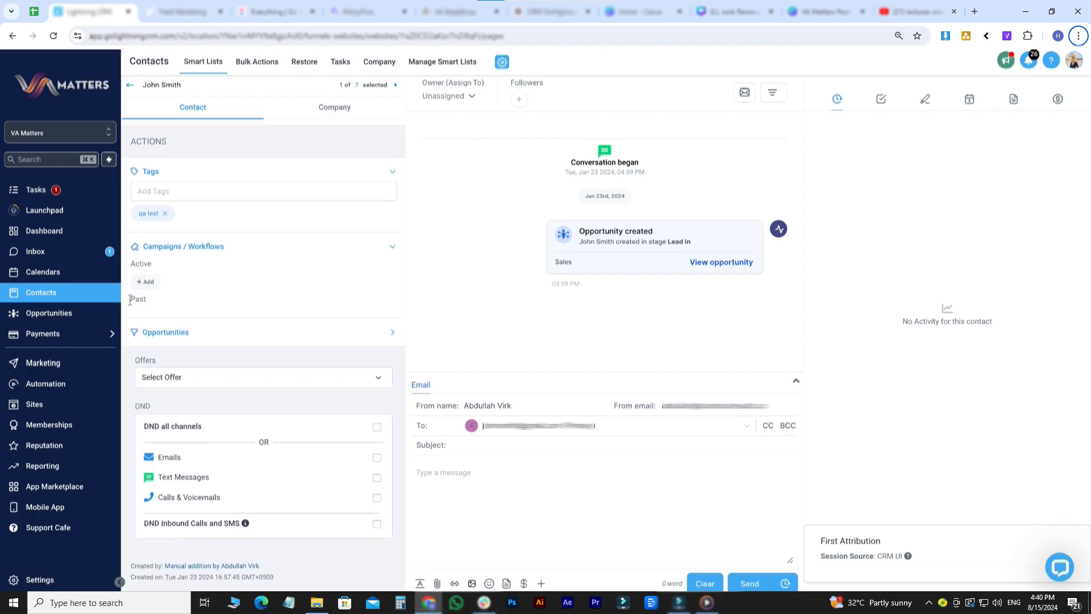
pyautogui.click(167, 335)
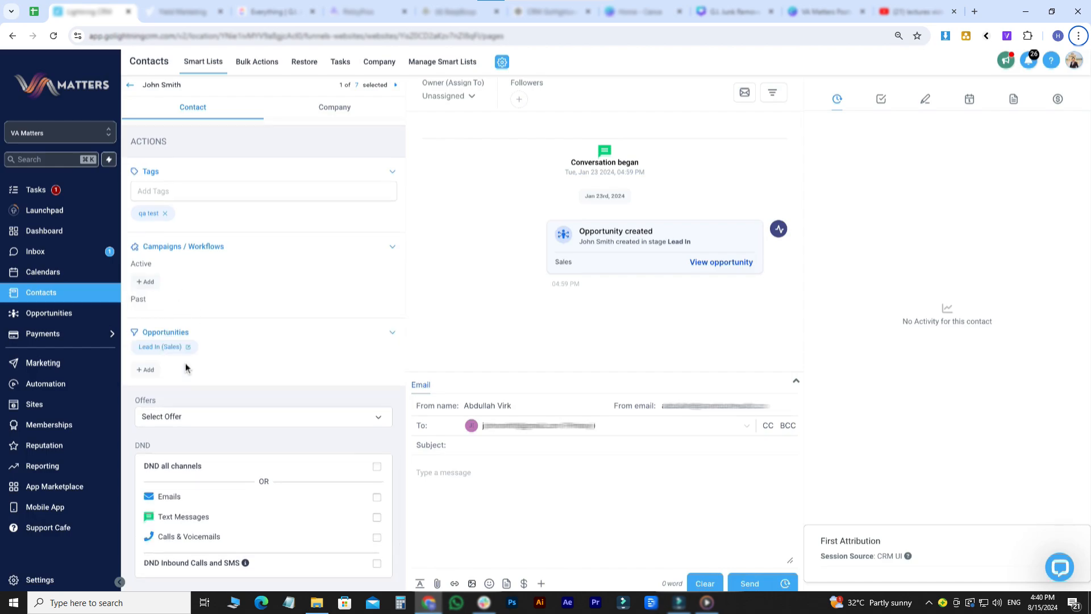
# - Make the first team member owner of the Lead In (Sales) opportunity, leaving followers empty, and update it
pyautogui.click(188, 349)
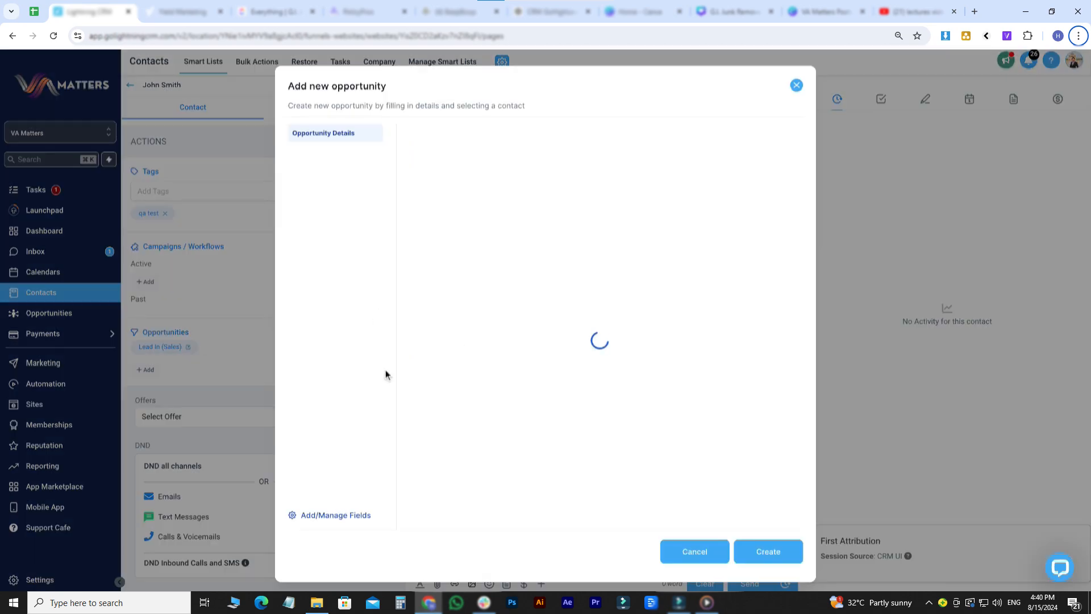
pyautogui.scroll(-2, 601, 271)
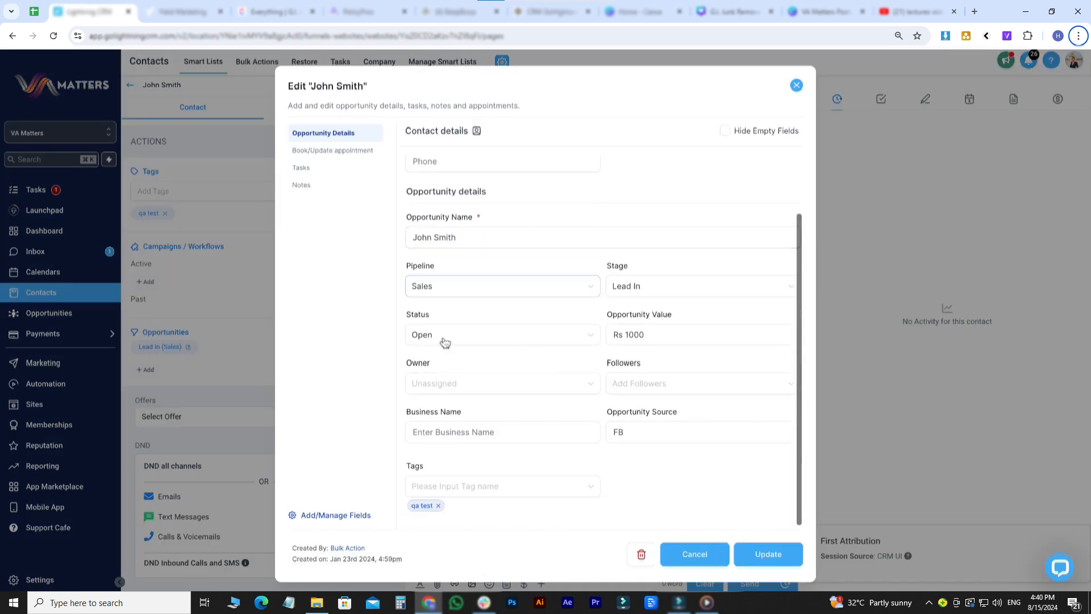
pyautogui.scroll(1, 595, 330)
pyautogui.scroll(-1, 595, 329)
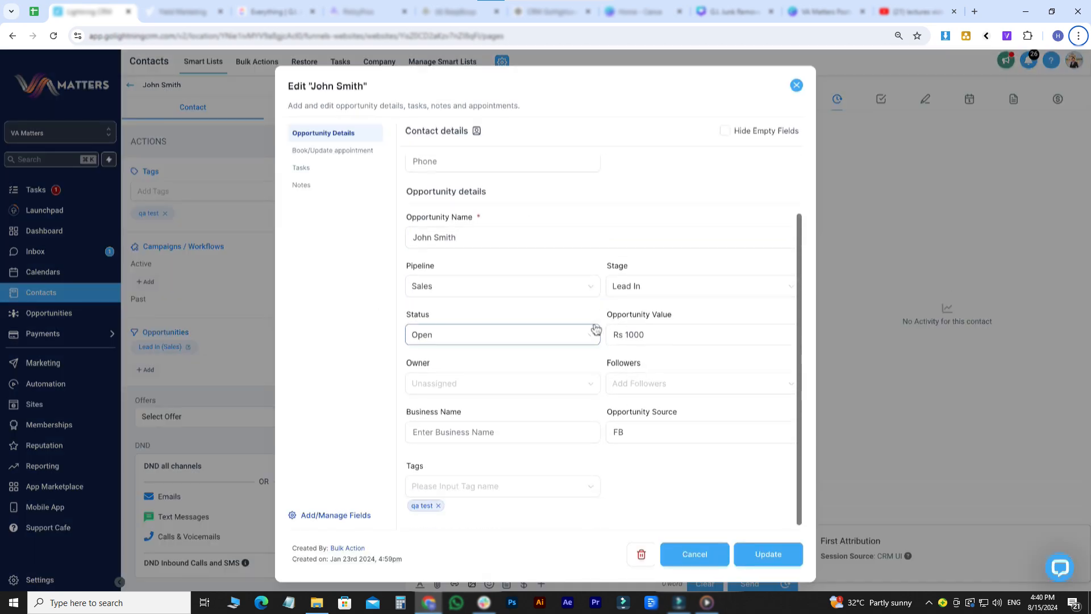
pyautogui.click(446, 246)
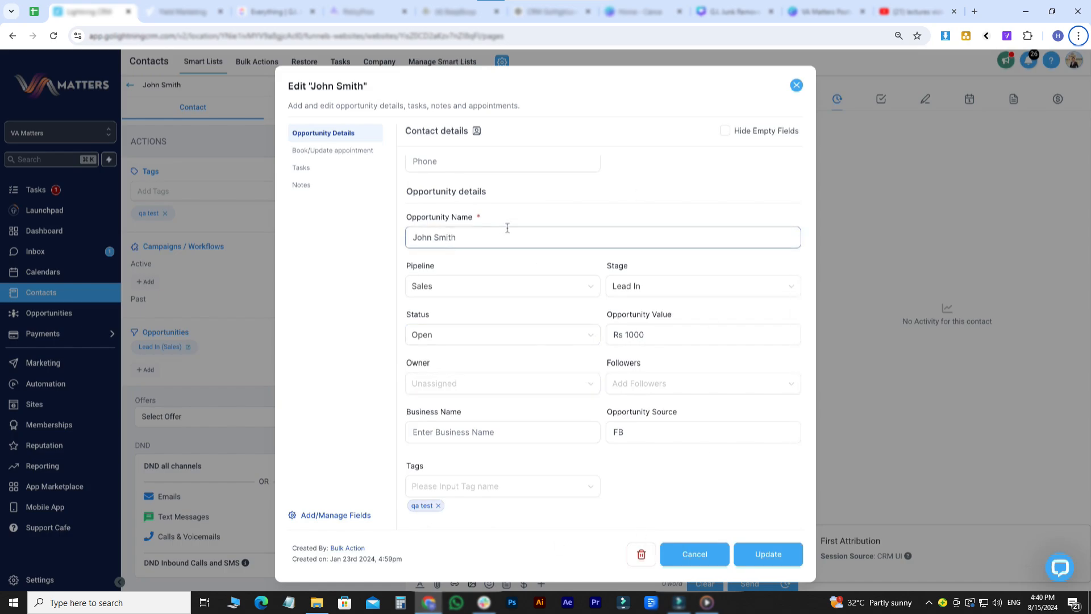
pyautogui.tripleClick(465, 243)
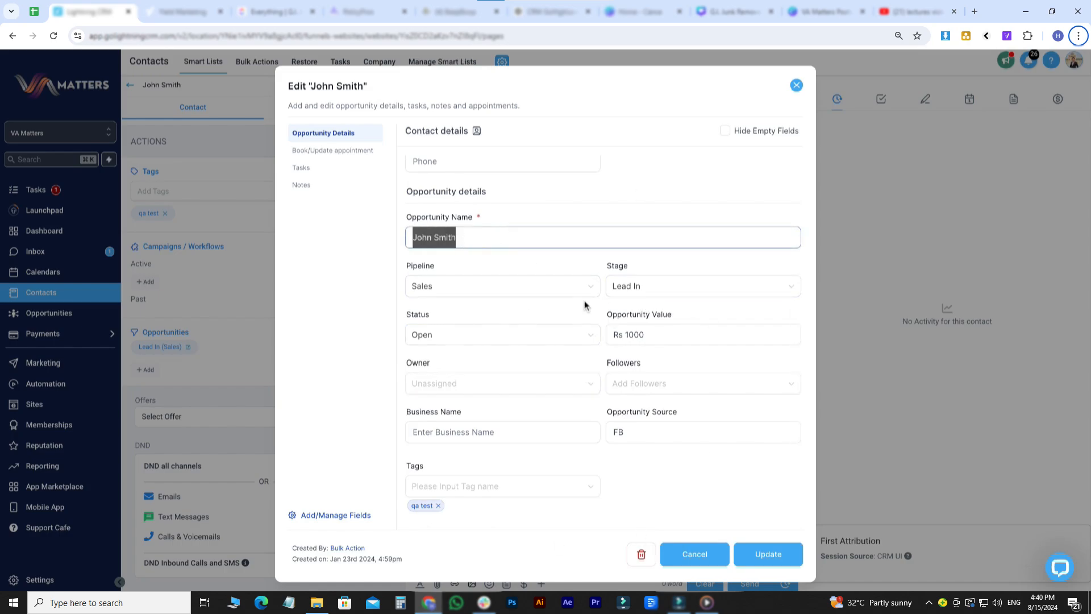
pyautogui.moveTo(627, 314); pyautogui.dragTo(688, 319)
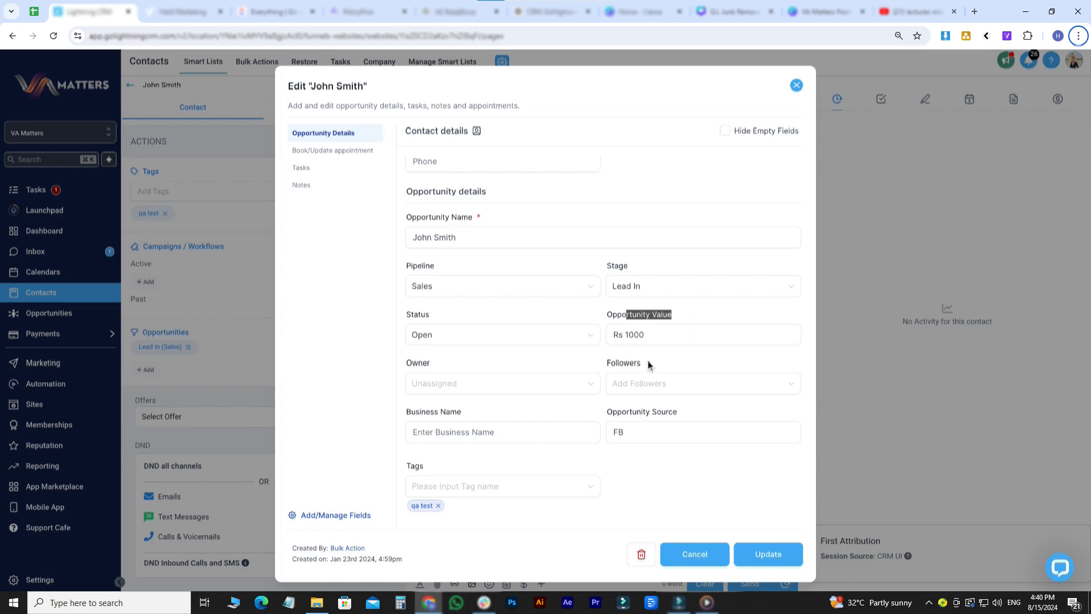
pyautogui.click(494, 387)
pyautogui.click(477, 409)
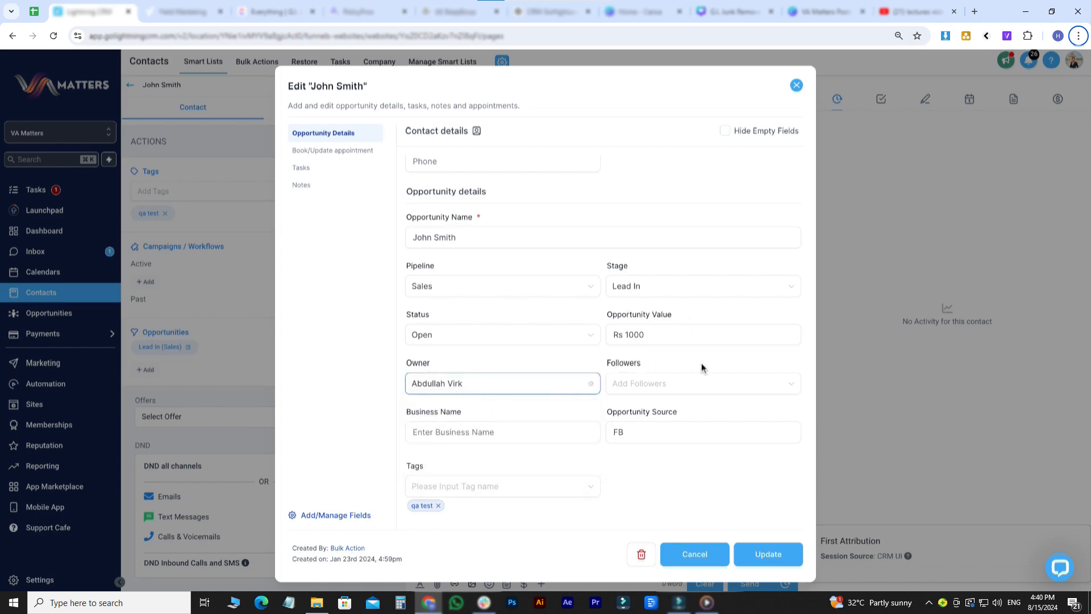
pyautogui.doubleClick(651, 388)
pyautogui.click(647, 456)
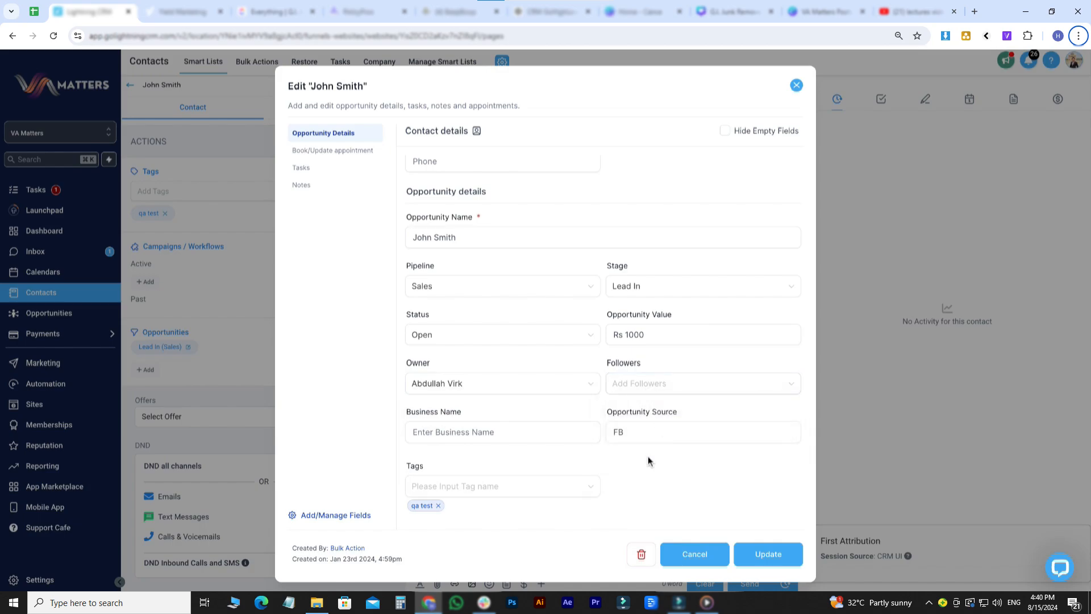
pyautogui.click(787, 554)
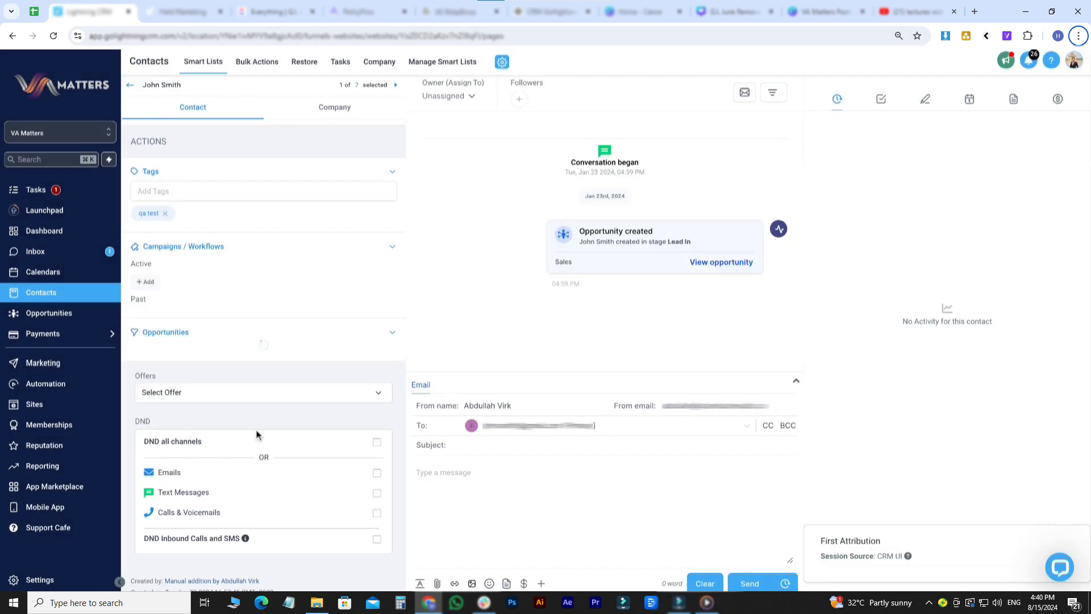
# - Assign the contact's owner to the first team member in the owner list
pyautogui.scroll(-2, 195, 343)
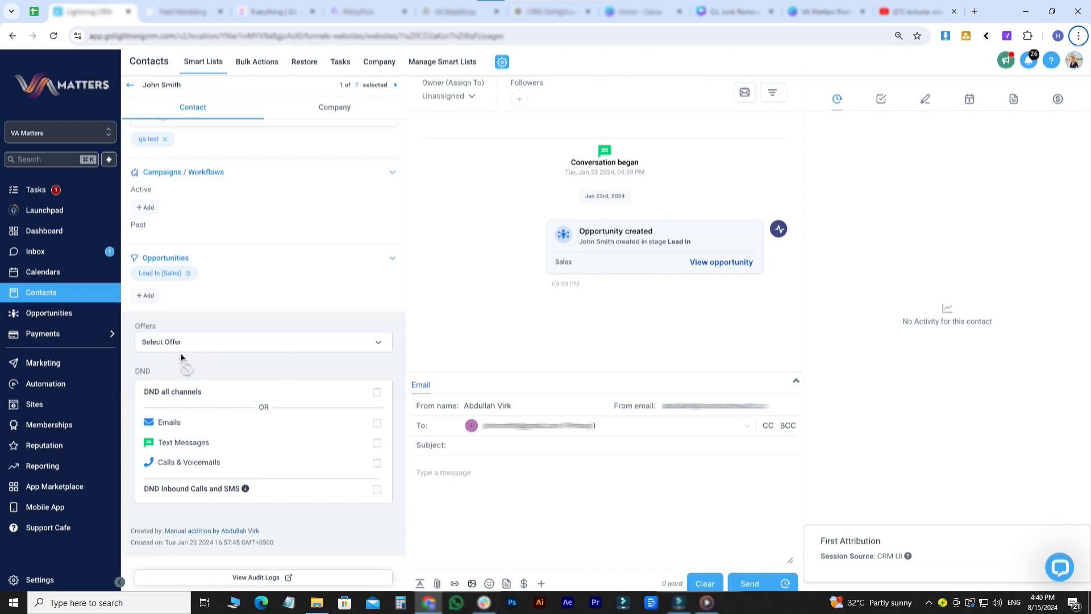
pyautogui.tripleClick(146, 392)
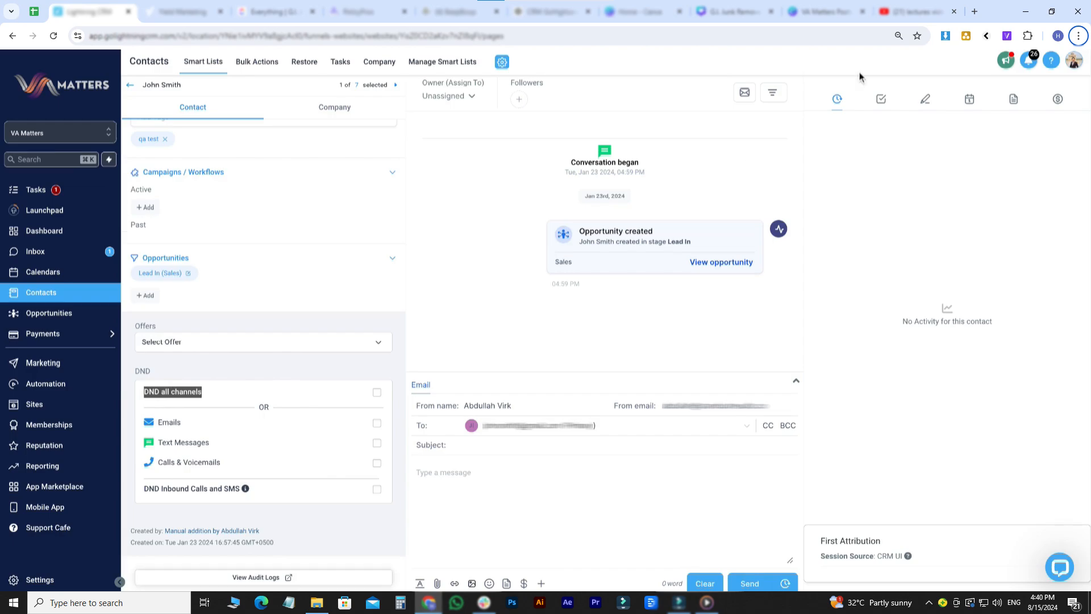
pyautogui.click(437, 97)
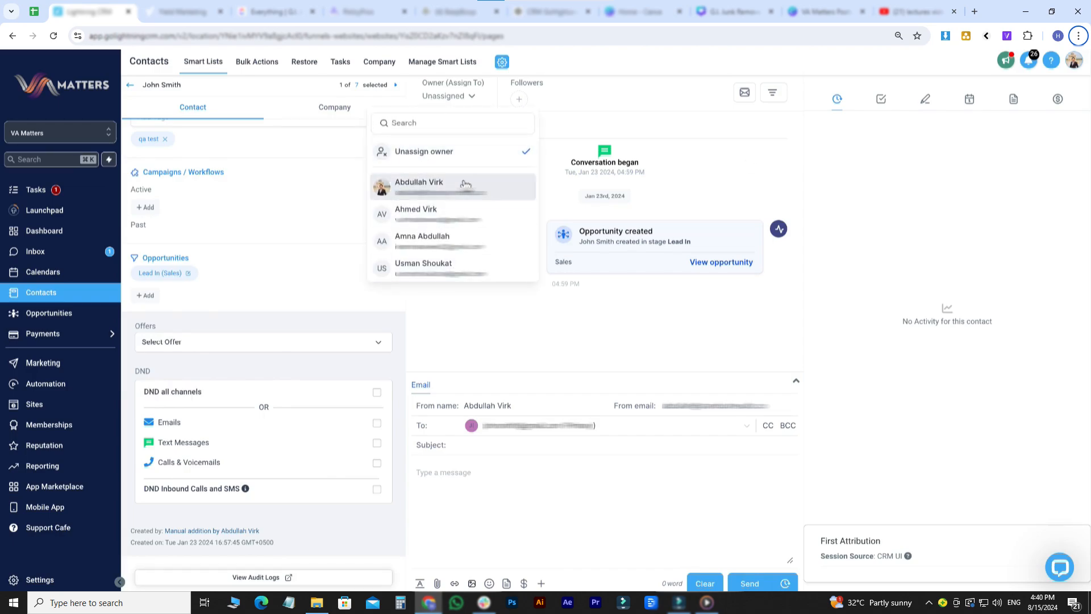
pyautogui.click(490, 188)
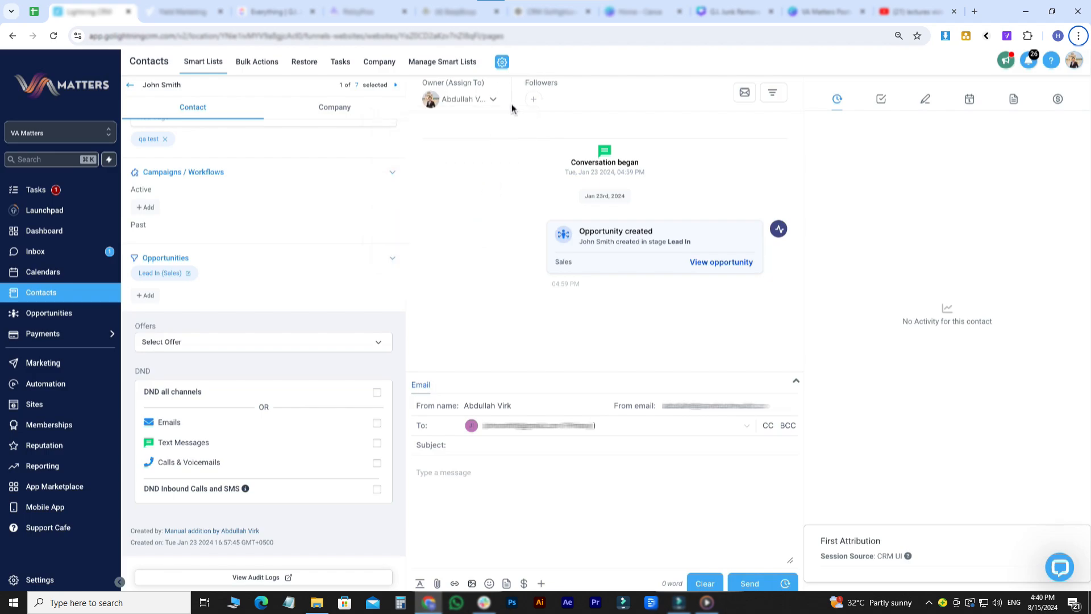
# - Add another team member as a follower of the contact
pyautogui.click(534, 100)
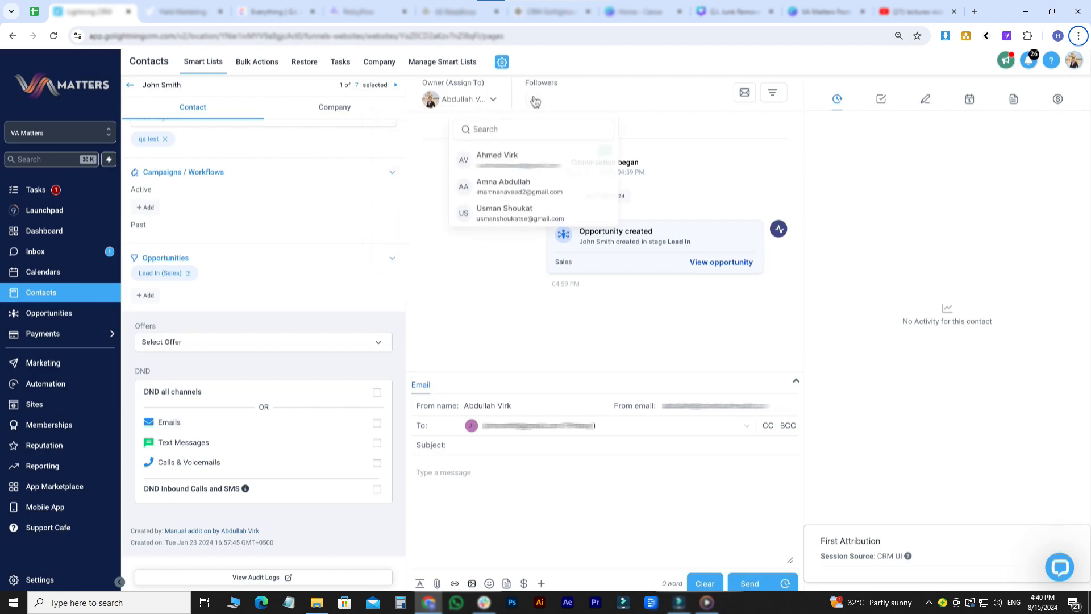
pyautogui.click(534, 158)
pyautogui.click(516, 280)
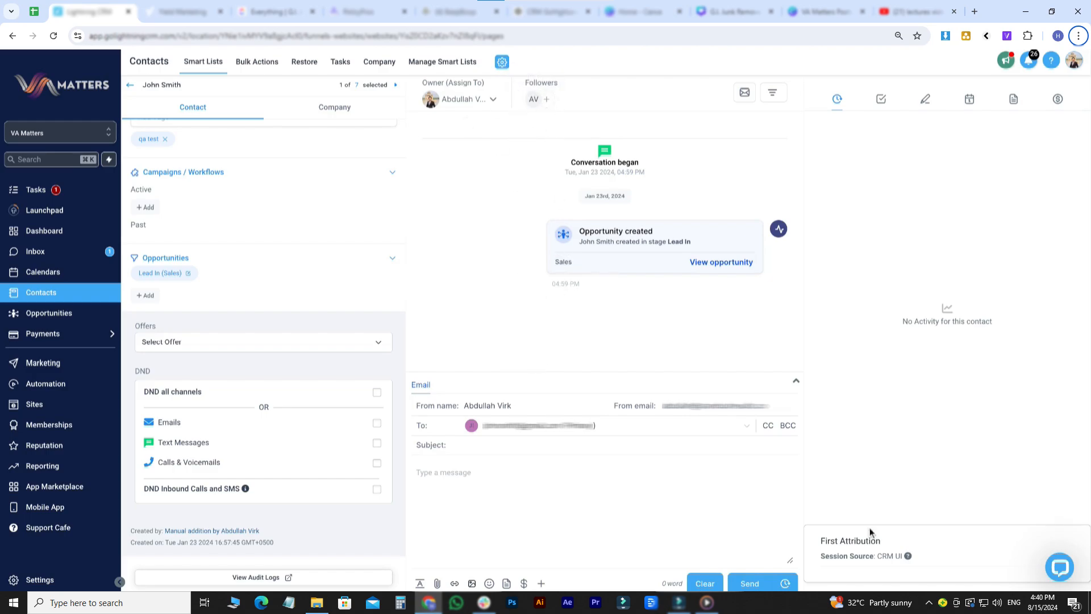
# - Review the contact's Company tab details, then return to the Contact tab
pyautogui.click(334, 107)
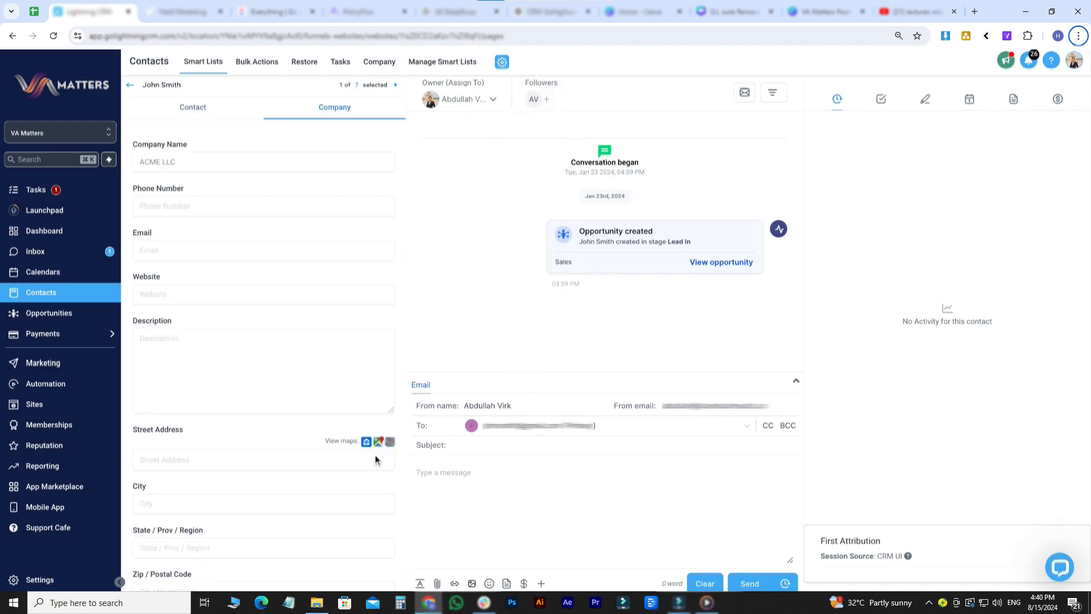
pyautogui.scroll(-1, 261, 398)
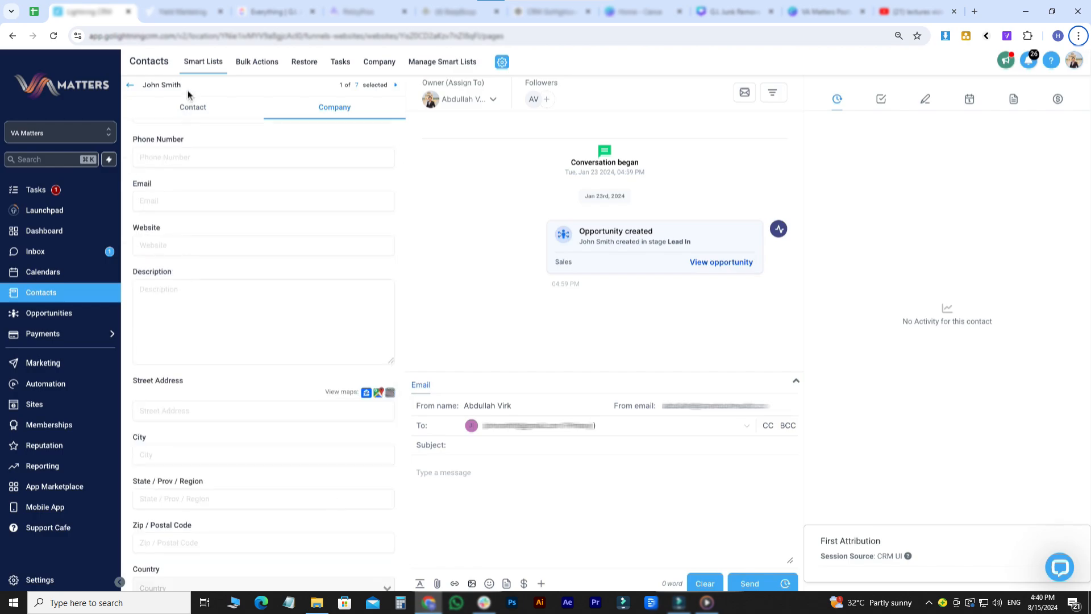
pyautogui.click(192, 118)
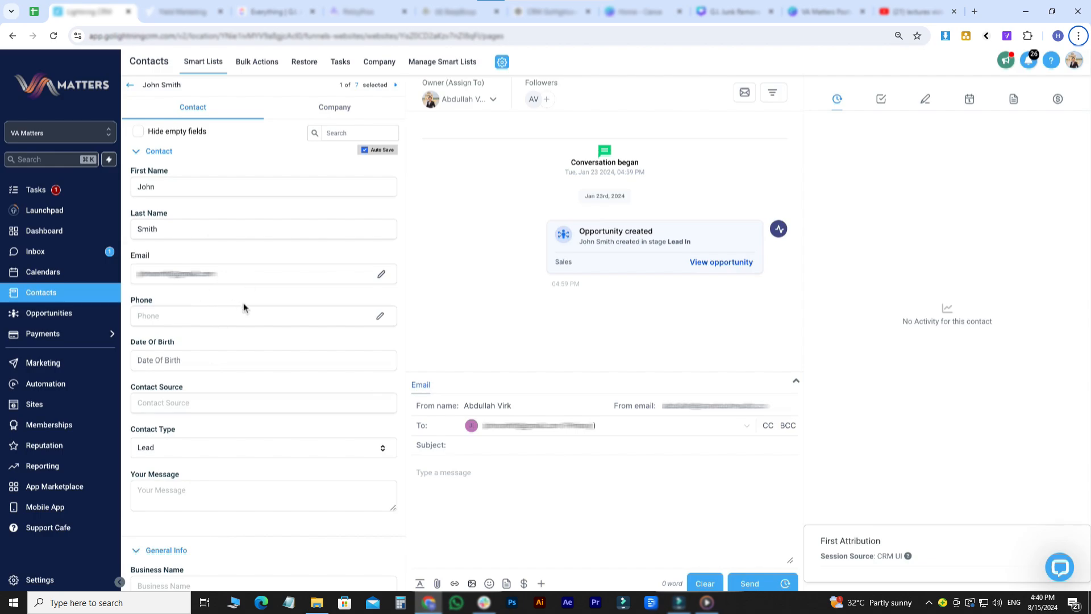
# - Fix the phone number by replacing its incorrect final digits and save it
pyautogui.click(250, 316)
pyautogui.press('BackSpace')
pyautogui.press('BackSpace')
pyautogui.press('BackSpace')
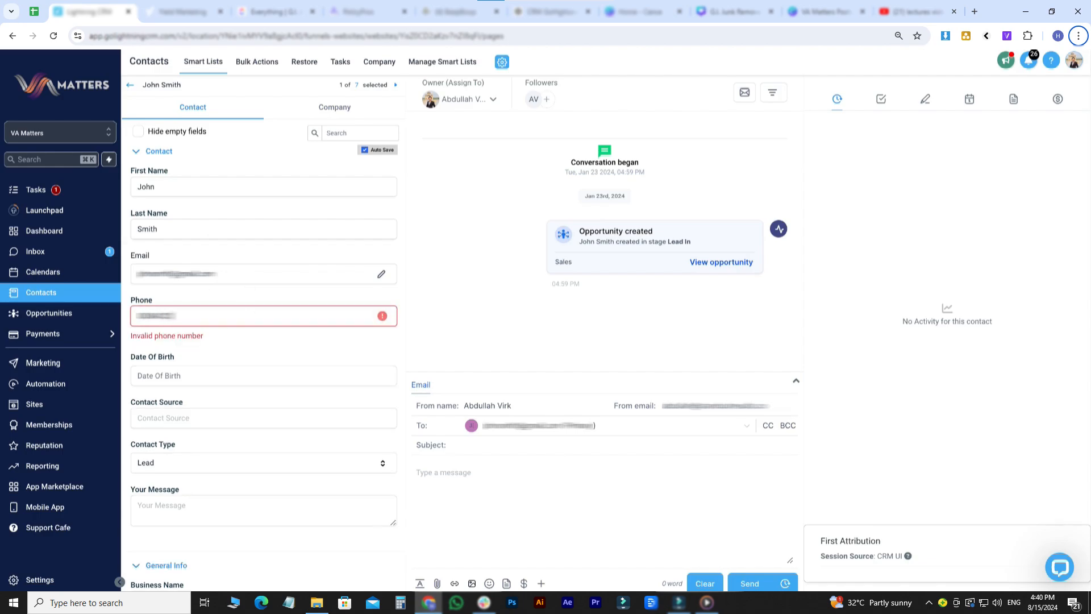
pyautogui.write('200')
pyautogui.click(318, 343)
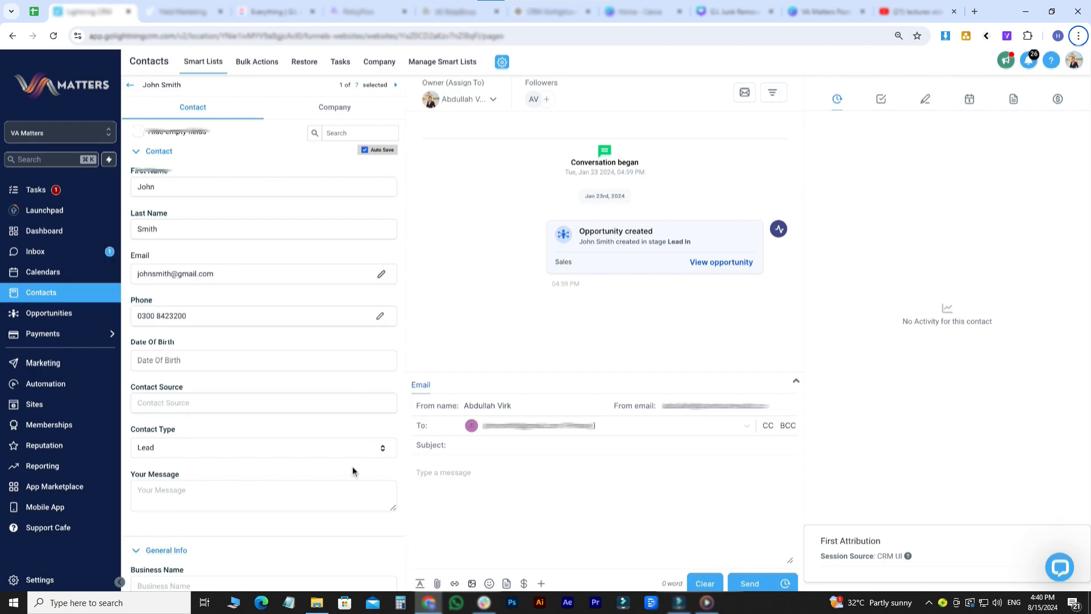
pyautogui.scroll(-15, 352, 471)
pyautogui.scroll(3, 352, 470)
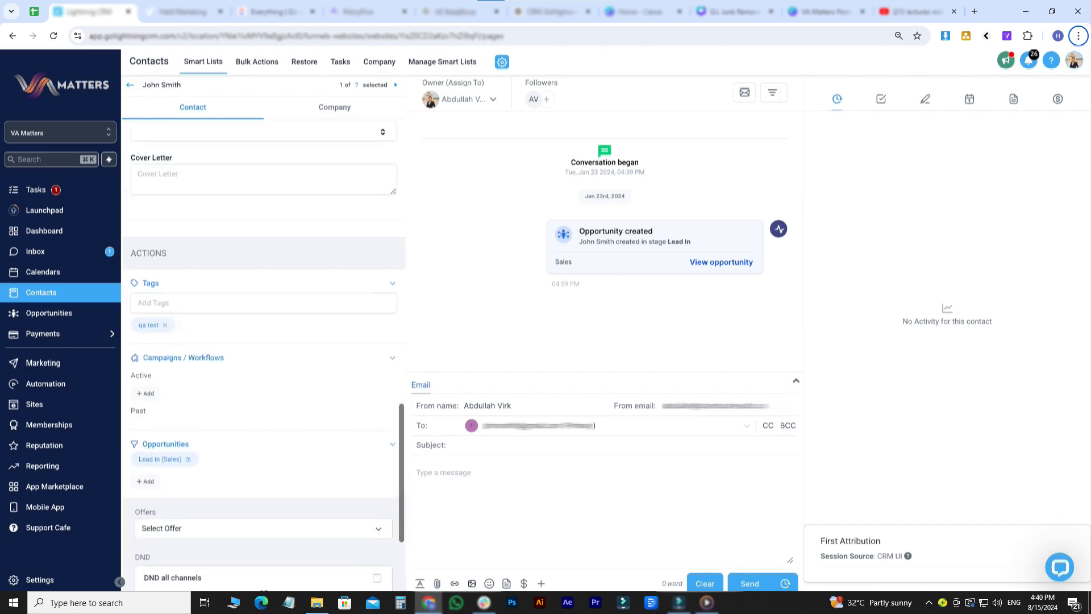
pyautogui.scroll(12, 271, 341)
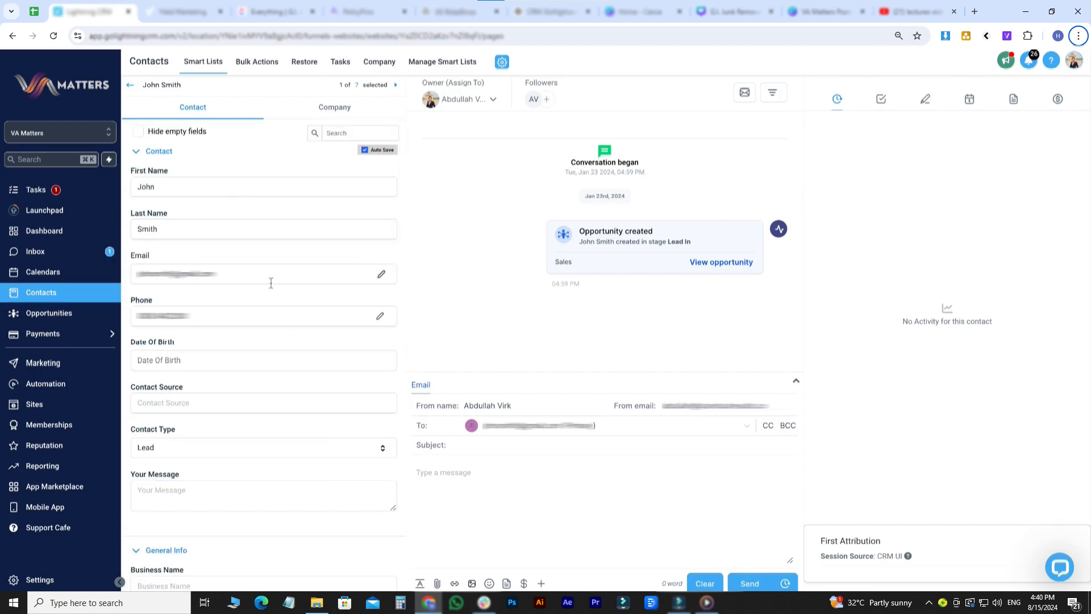
pyautogui.scroll(-4, 294, 455)
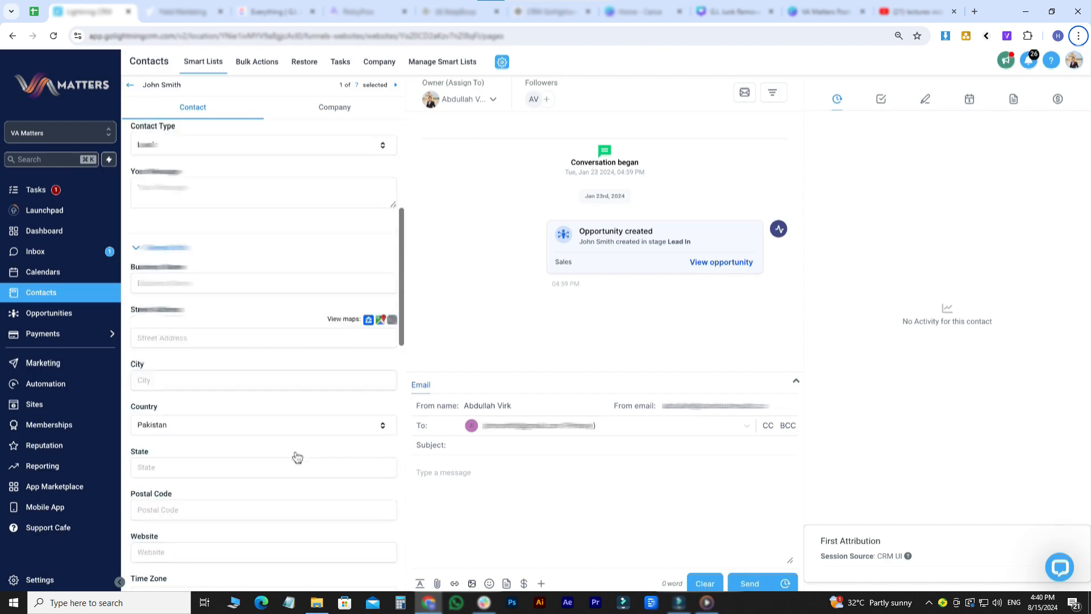
pyautogui.scroll(4, 295, 455)
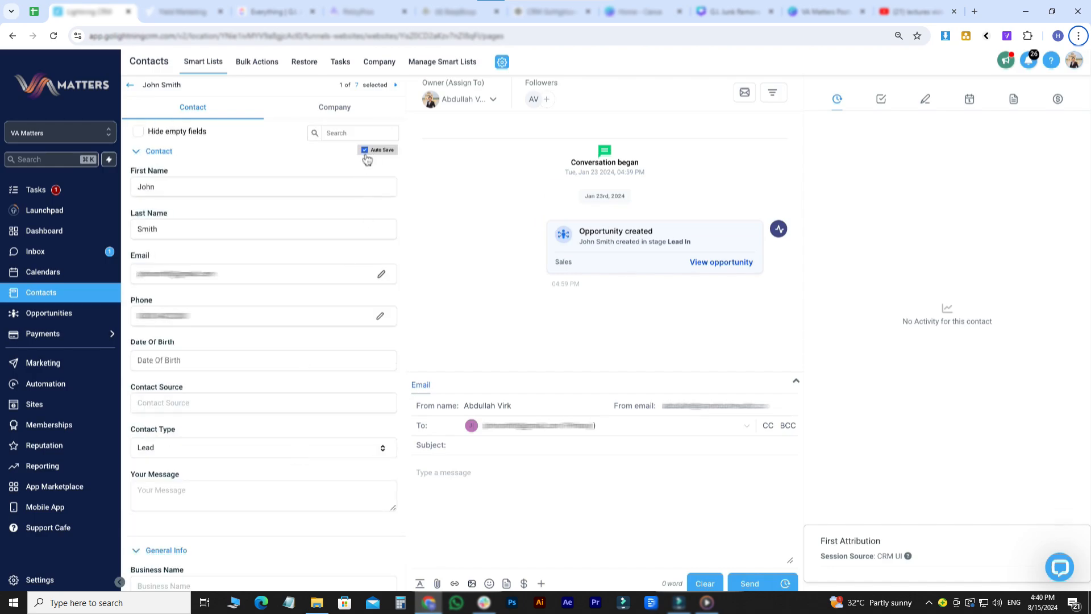
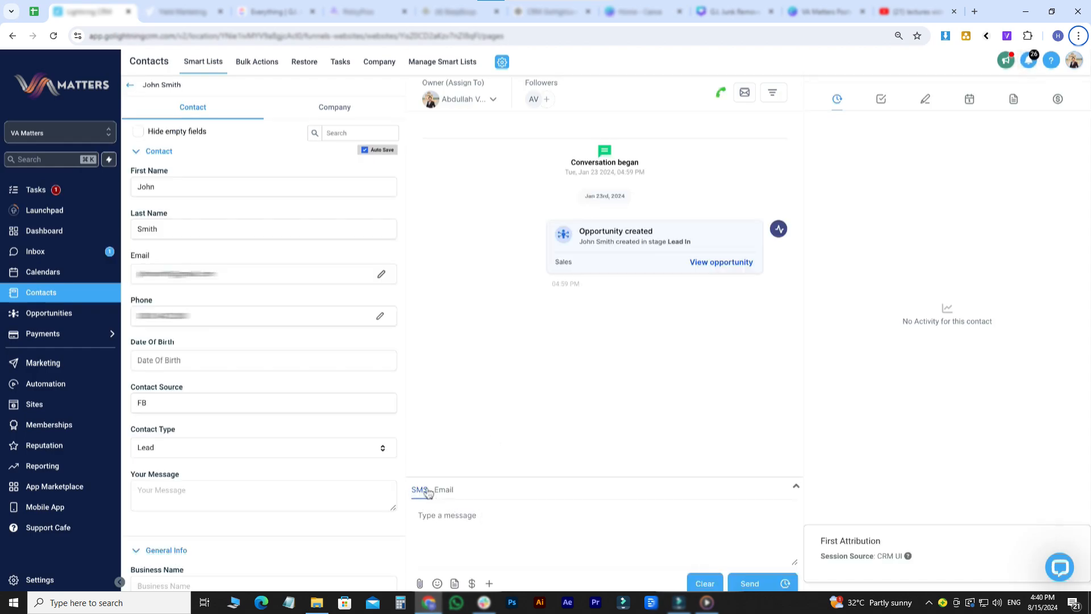
# - Start an SMS draft, browse the template and merge-field lists, then clear the message
pyautogui.click(451, 526)
pyautogui.write('This a test')
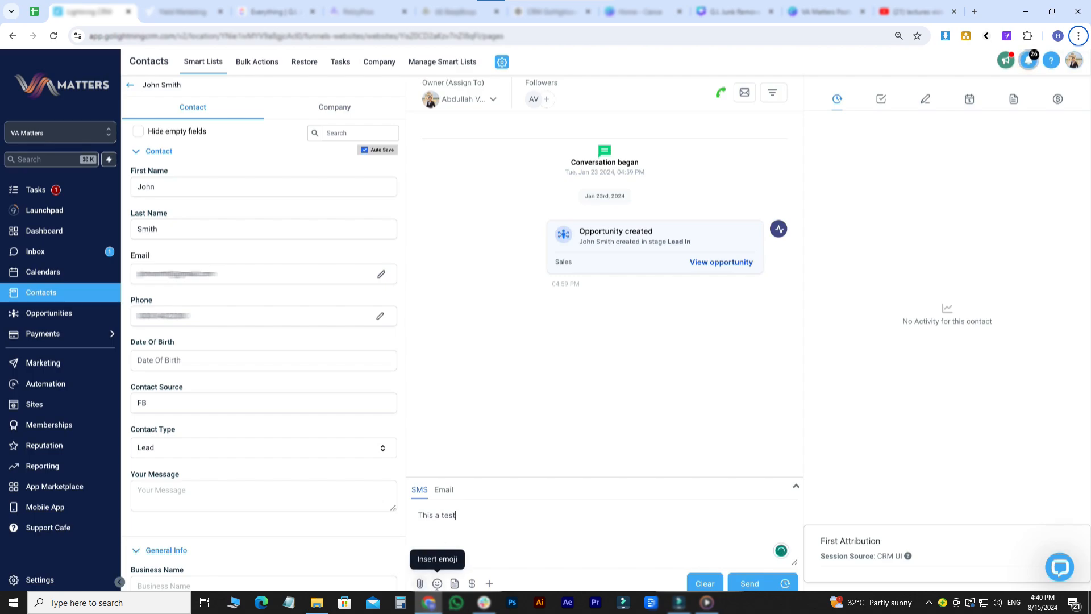
pyautogui.click(437, 585)
pyautogui.click(455, 585)
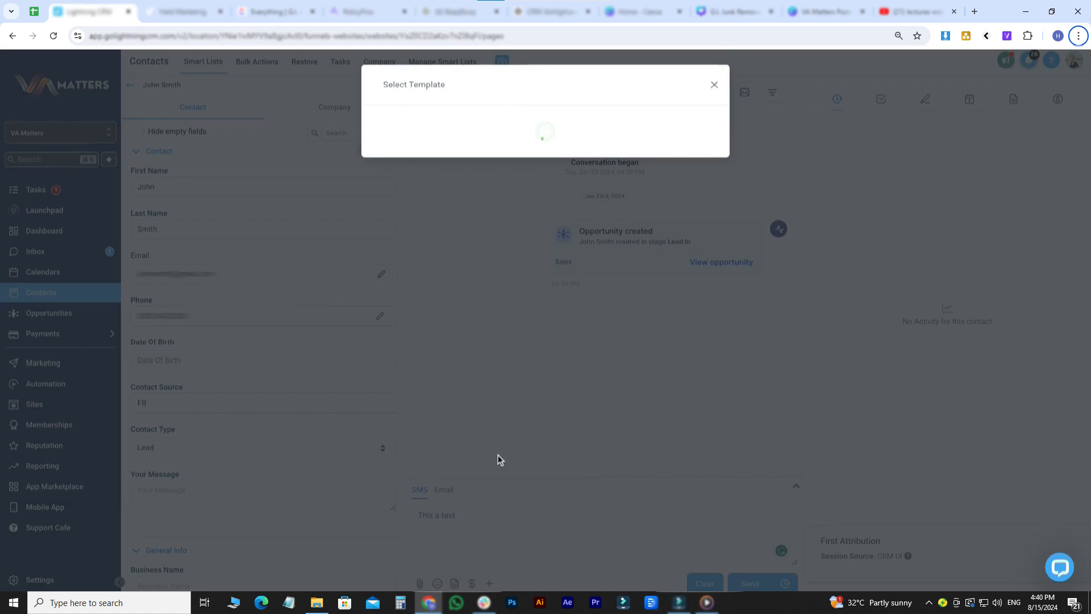
pyautogui.click(491, 488)
pyautogui.click(490, 584)
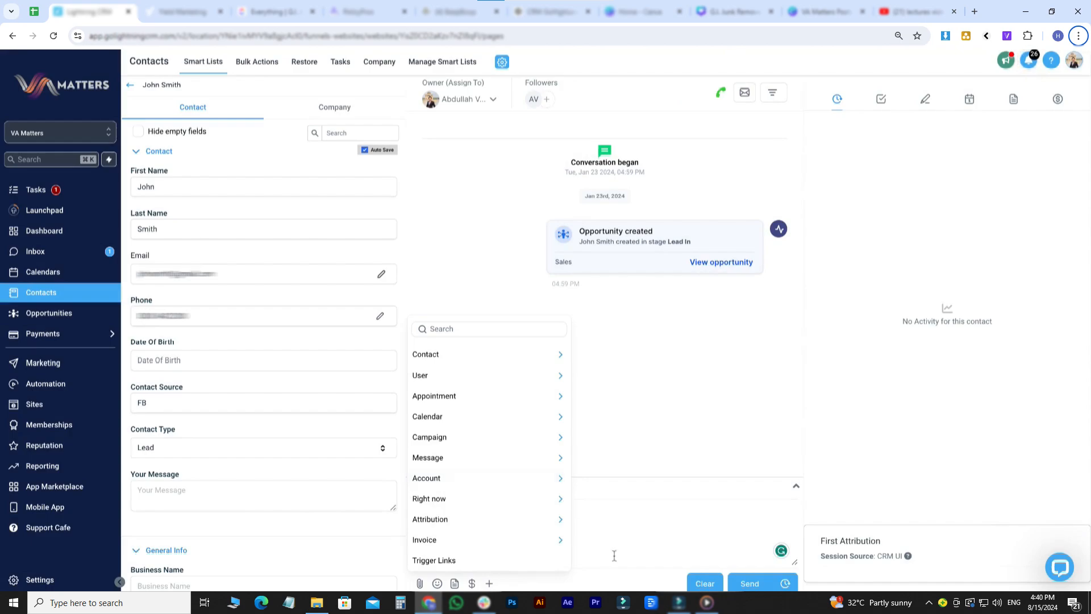
pyautogui.click(616, 532)
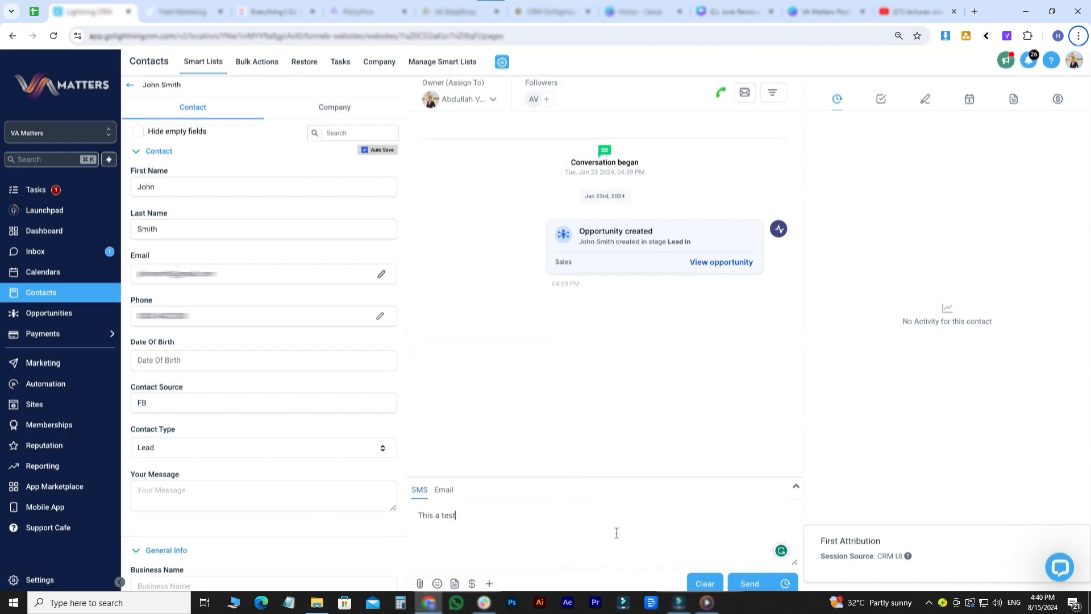
pyautogui.click(705, 583)
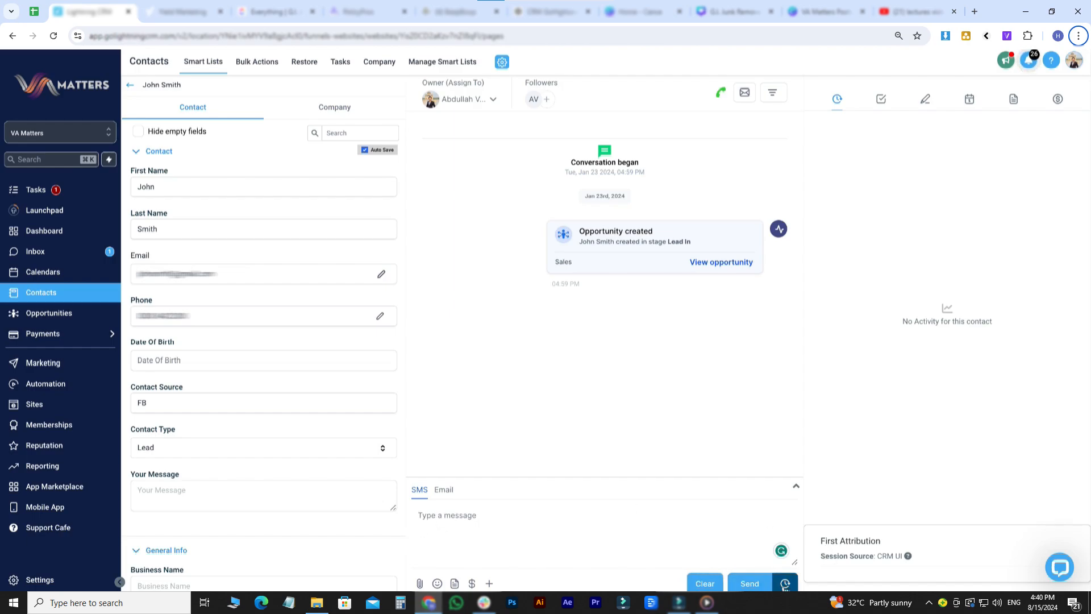
# - Write the SMS 'This is a test' and cancel scheduling, leaving it unsent
pyautogui.click(785, 586)
pyautogui.click(578, 523)
pyautogui.write('This is a test')
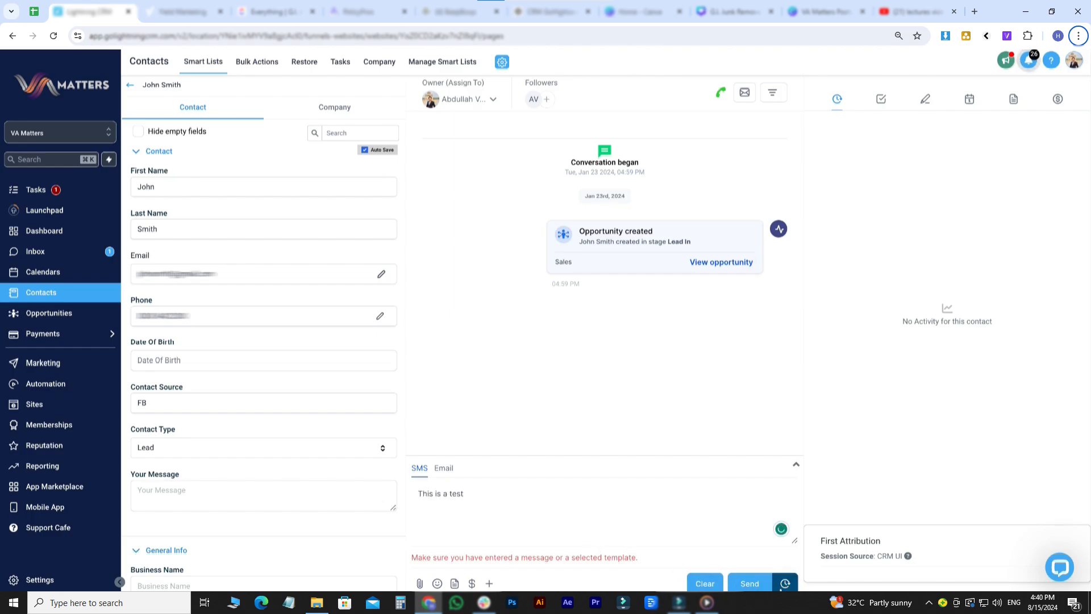
pyautogui.click(784, 585)
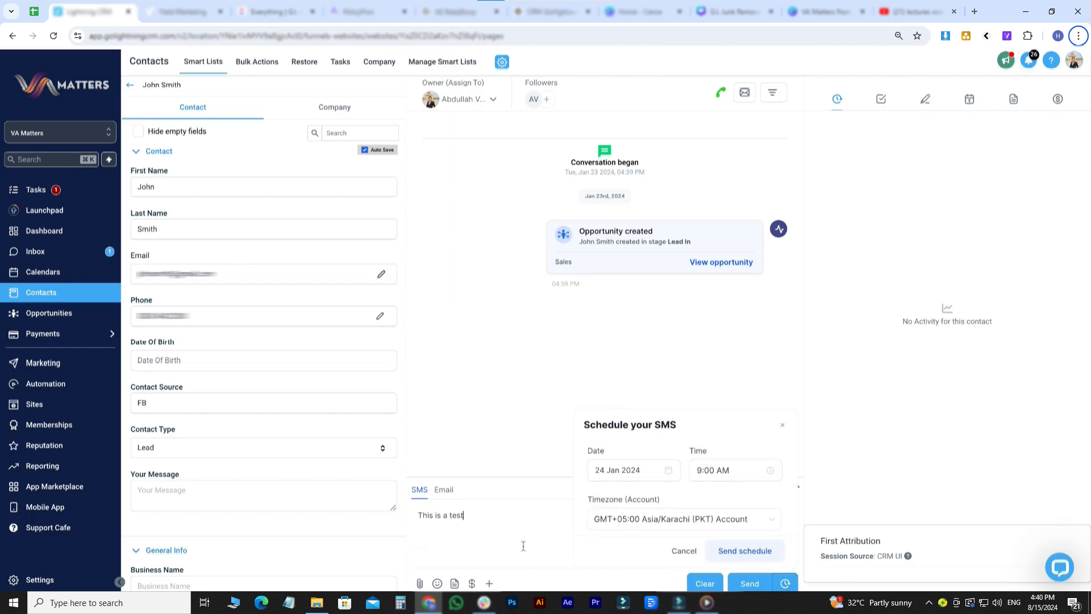
pyautogui.click(684, 551)
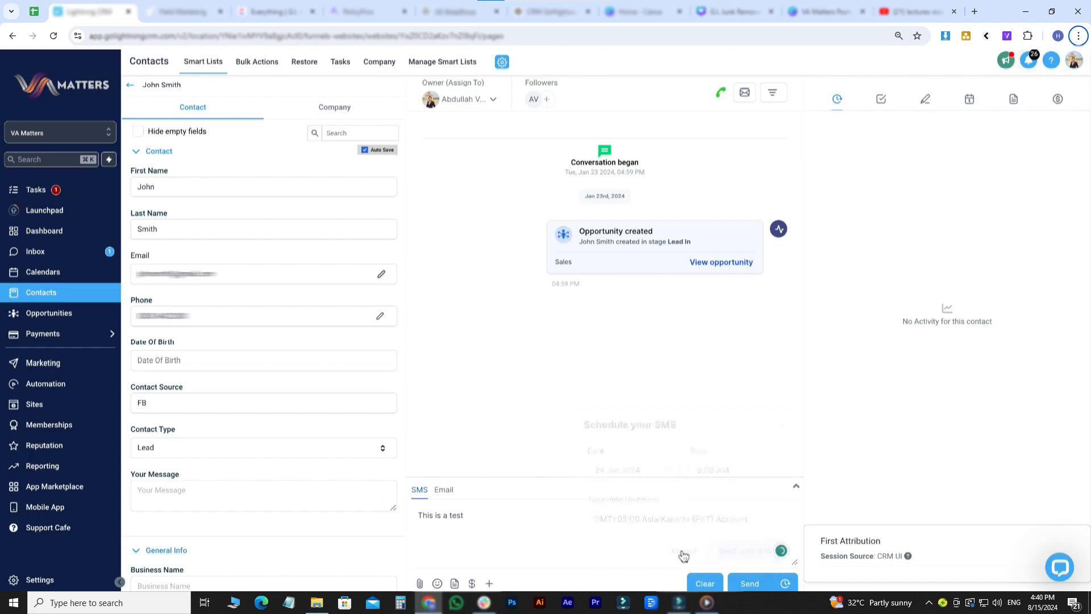
# - Switch to email and draft subject 'subject' with body 'hello world'
pyautogui.click(449, 490)
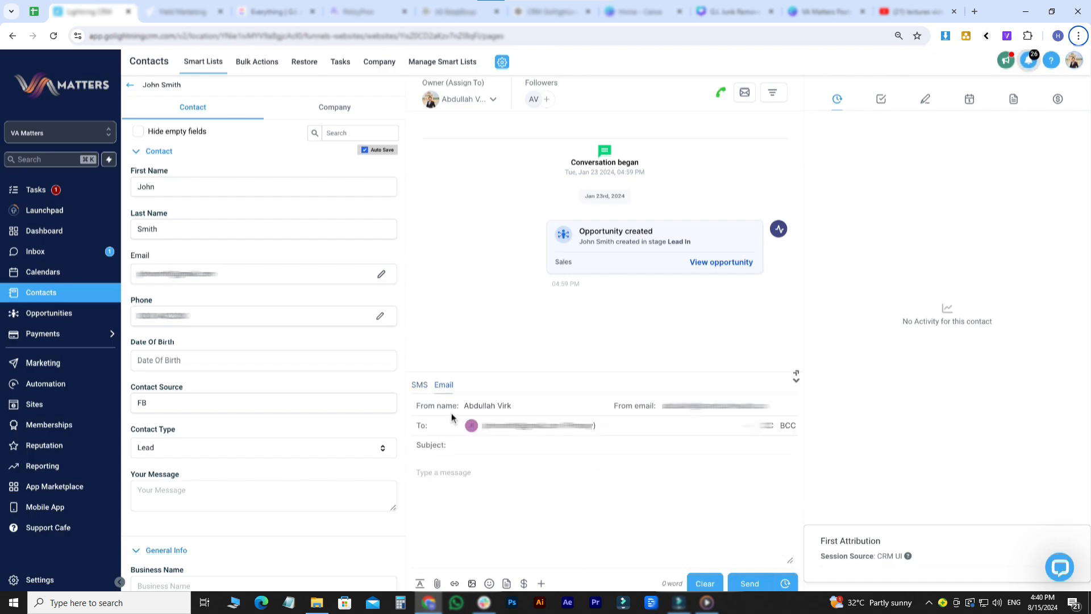
pyautogui.moveTo(462, 407); pyautogui.dragTo(549, 406)
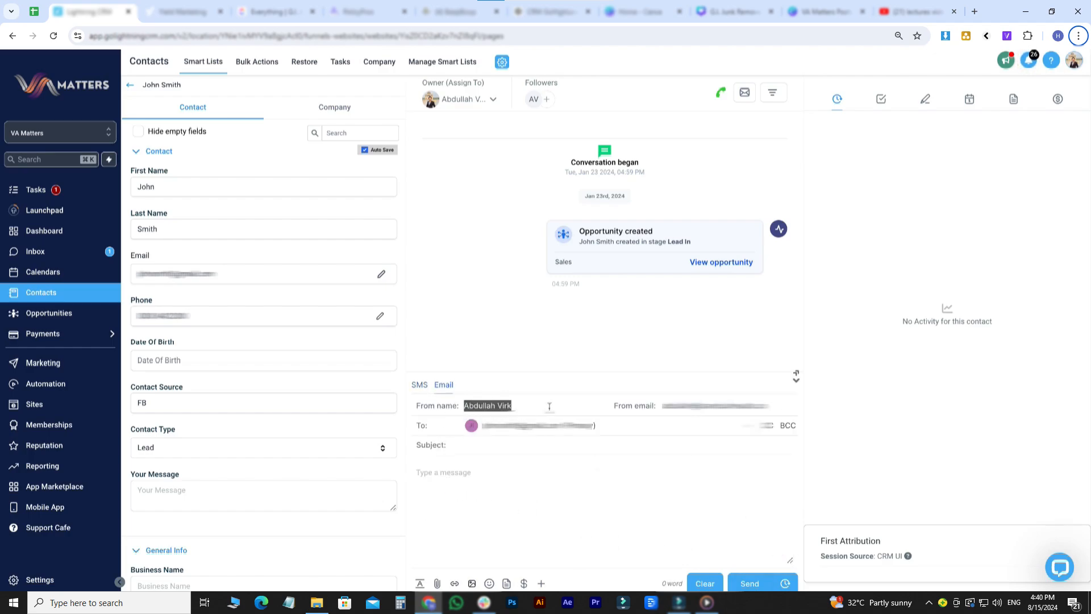
pyautogui.moveTo(685, 406); pyautogui.dragTo(788, 404)
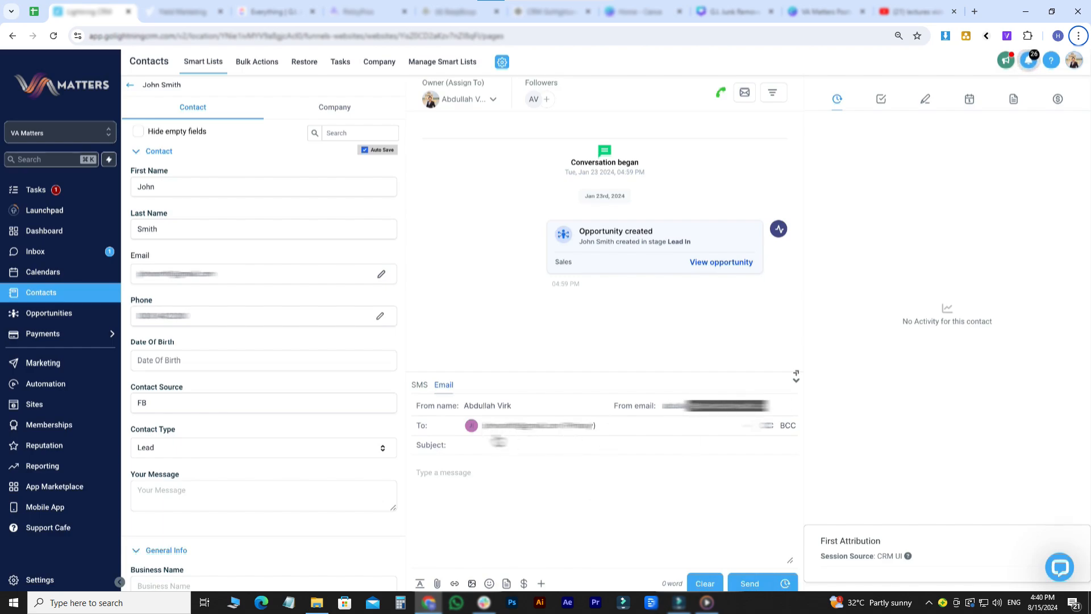
pyautogui.click(501, 444)
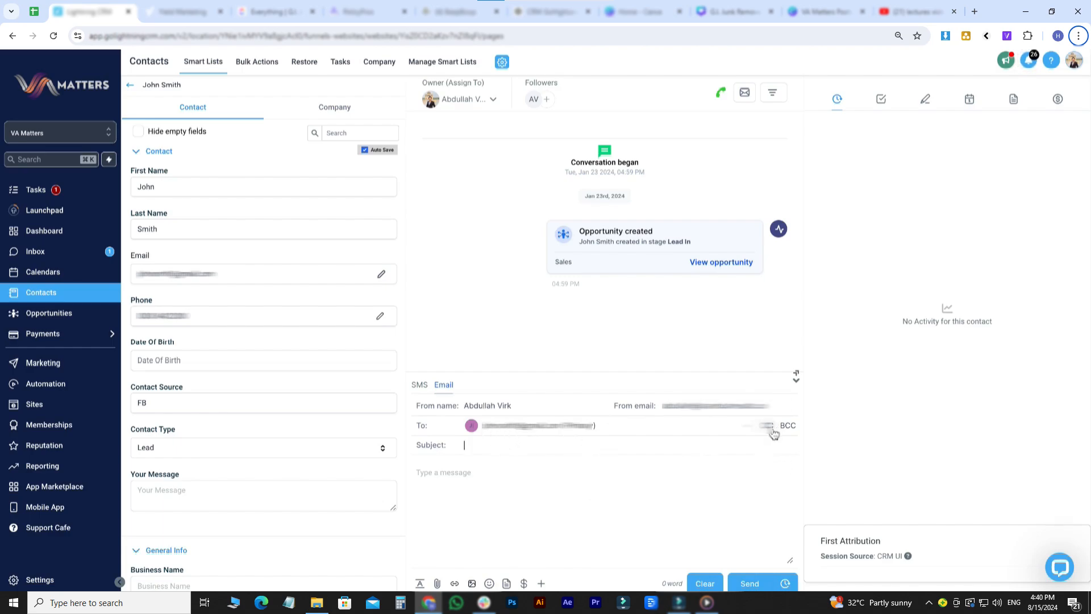
pyautogui.click(545, 443)
pyautogui.write('subje')
pyautogui.write('hello world')
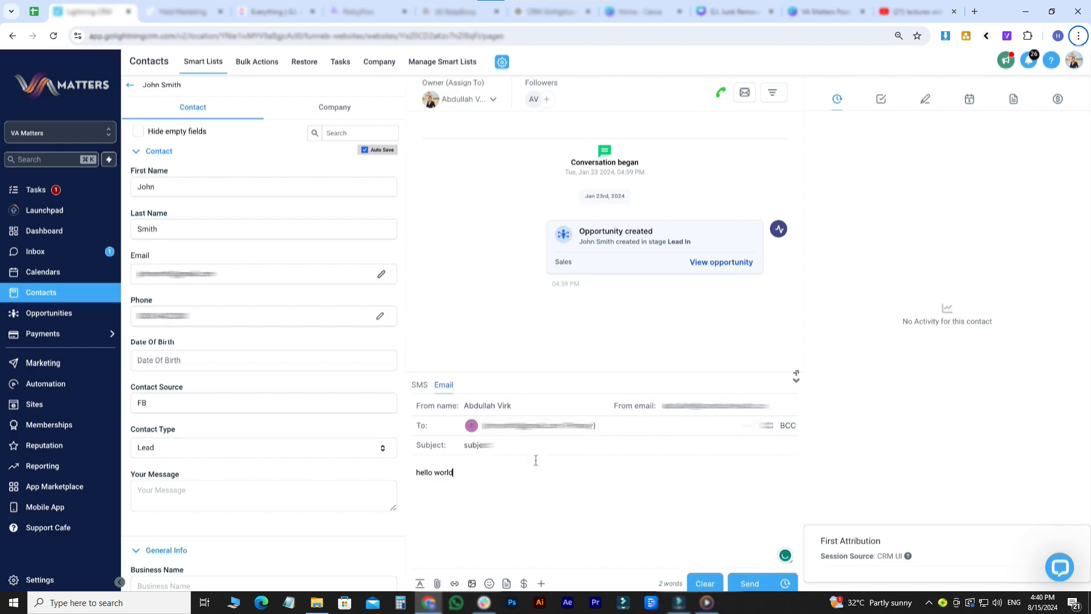
# - Check the formatting and merge-field options, then clear the email and re-expand the composer
pyautogui.click(420, 583)
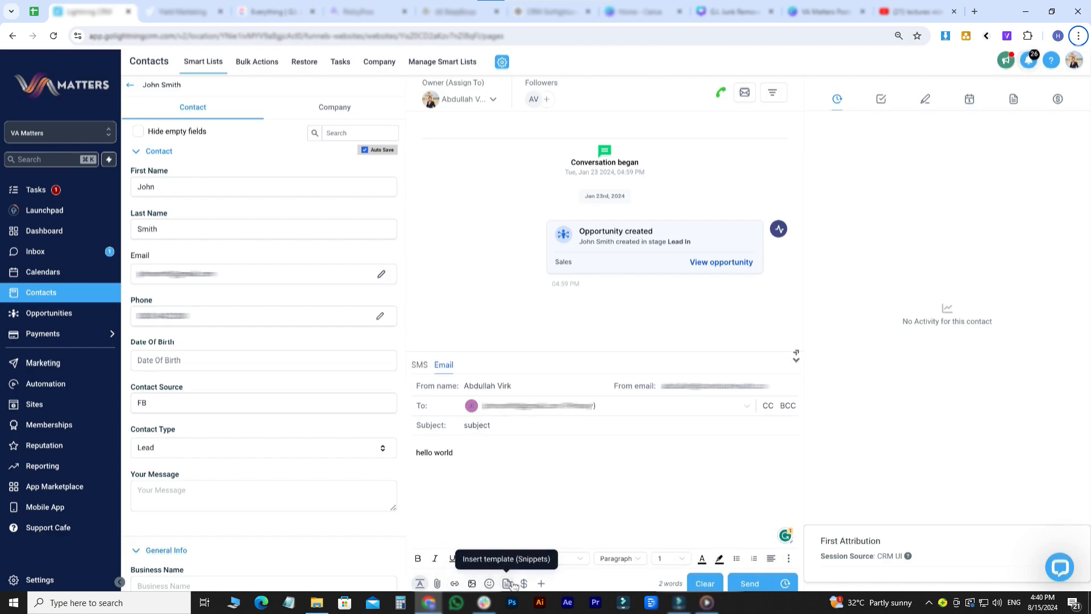
pyautogui.click(541, 584)
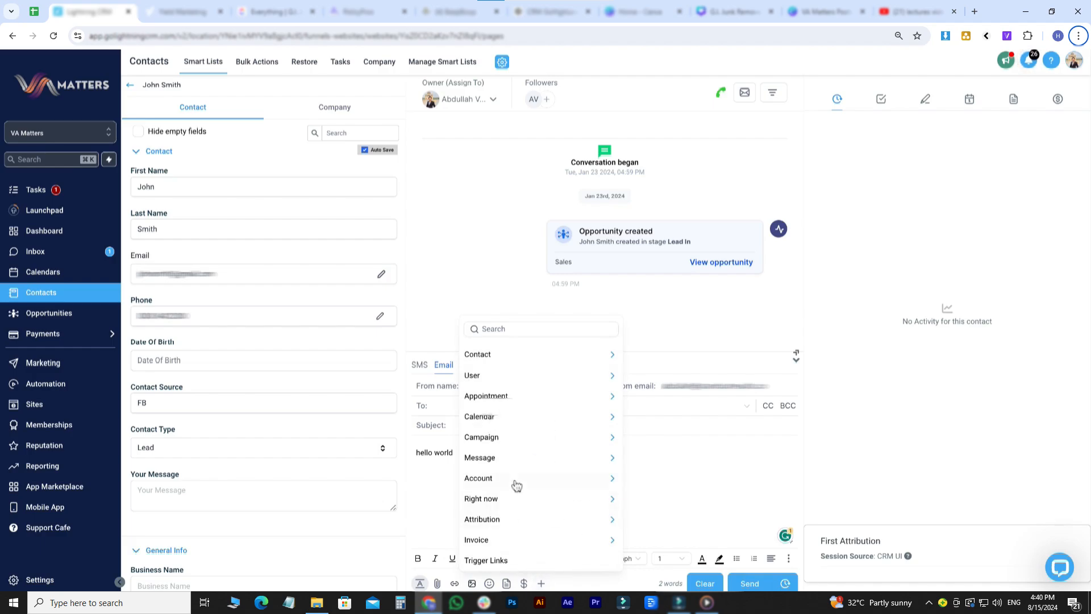
pyautogui.click(705, 582)
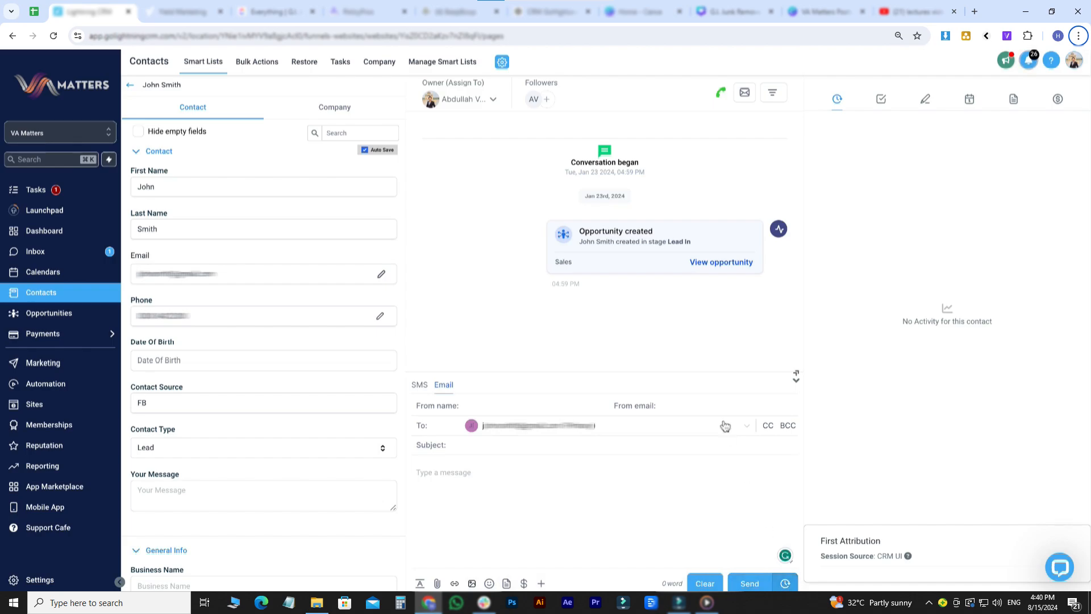
pyautogui.click(796, 377)
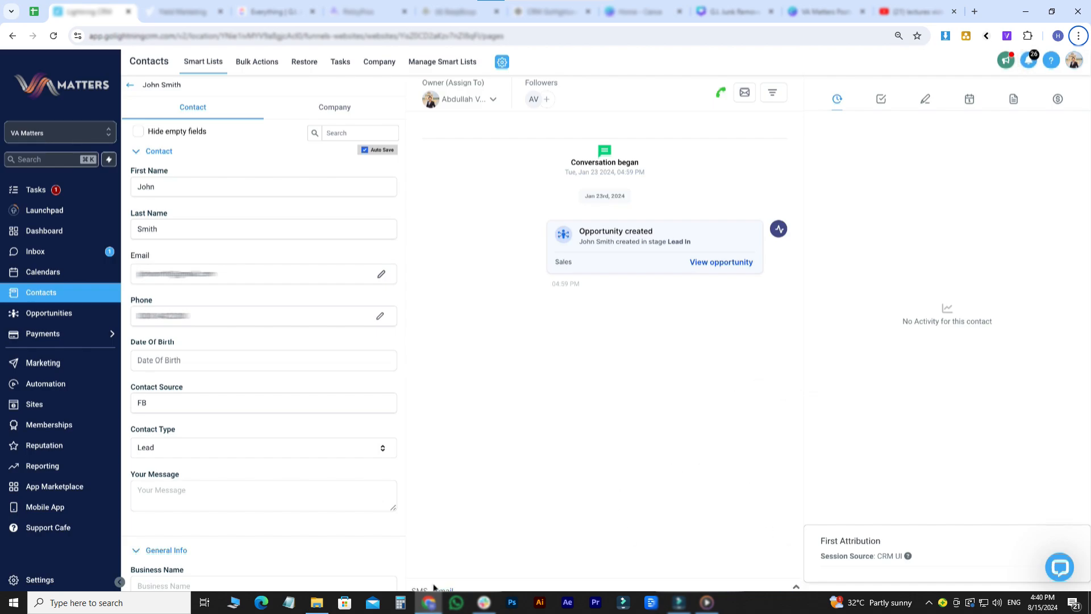
pyautogui.click(796, 588)
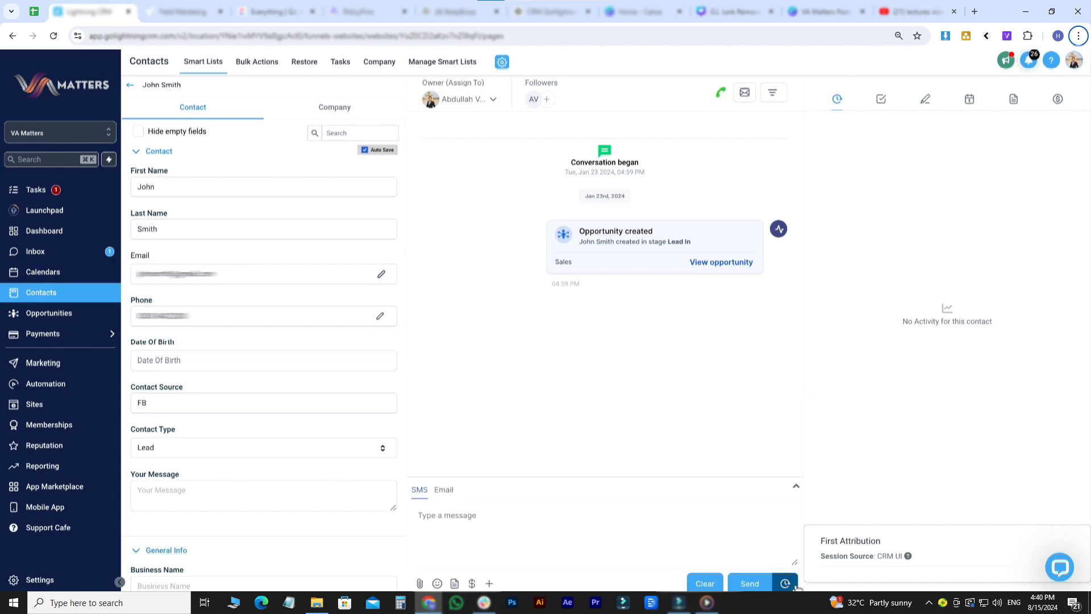
# - Call the contact's primary phone number and shrink the dialer to a compact status
pyautogui.click(796, 486)
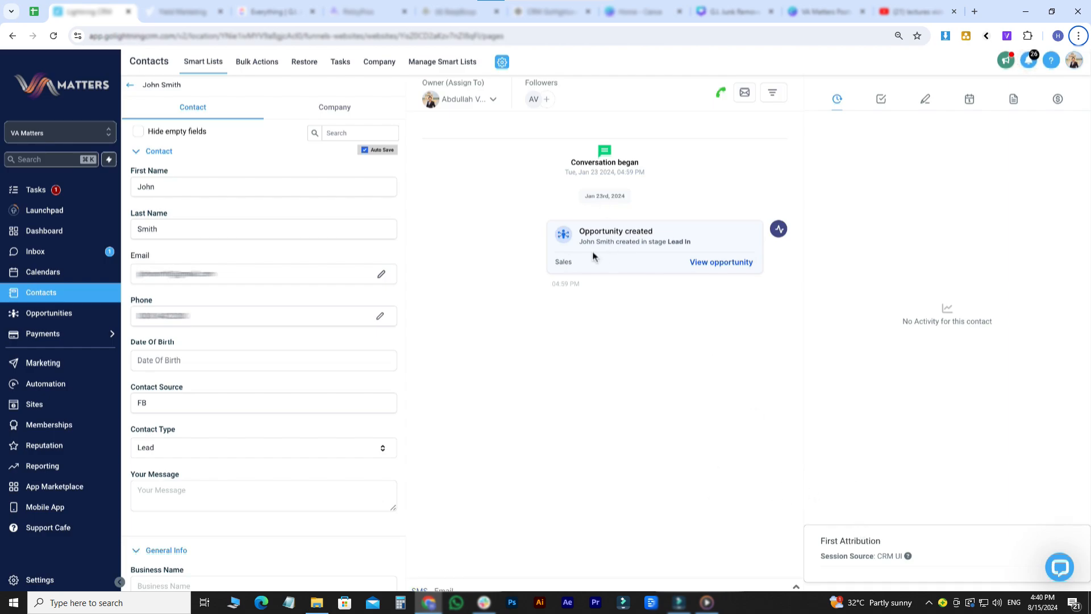
pyautogui.moveTo(578, 233); pyautogui.dragTo(735, 257)
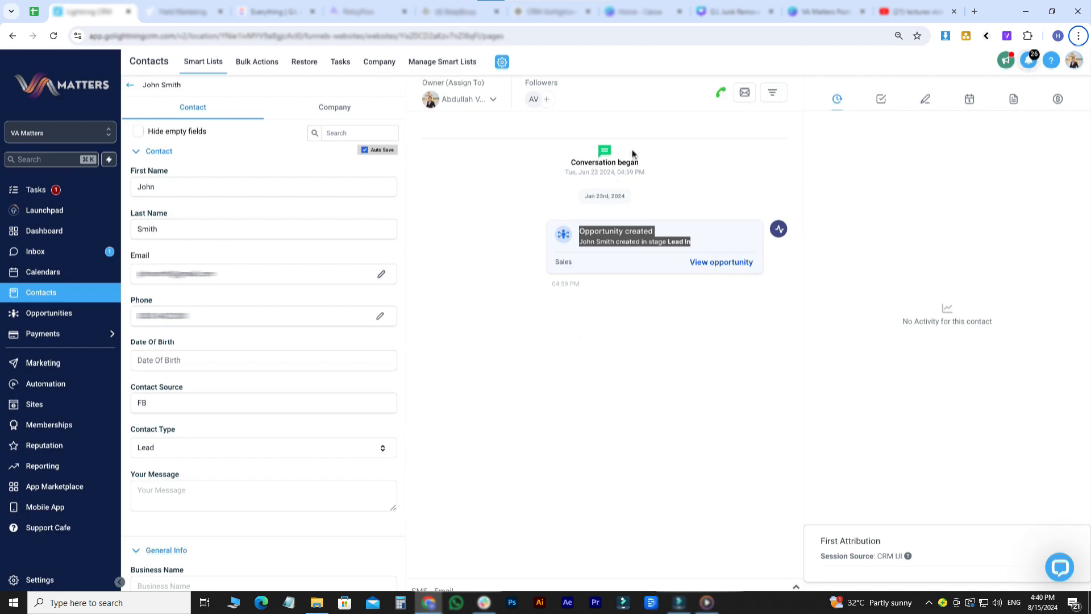
pyautogui.click(721, 93)
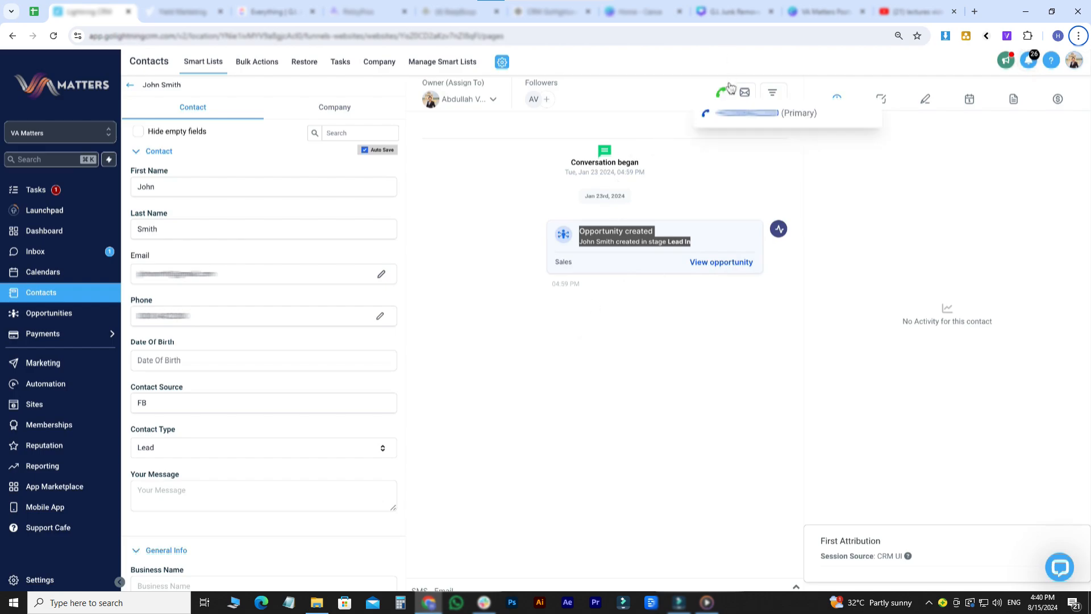
pyautogui.click(733, 119)
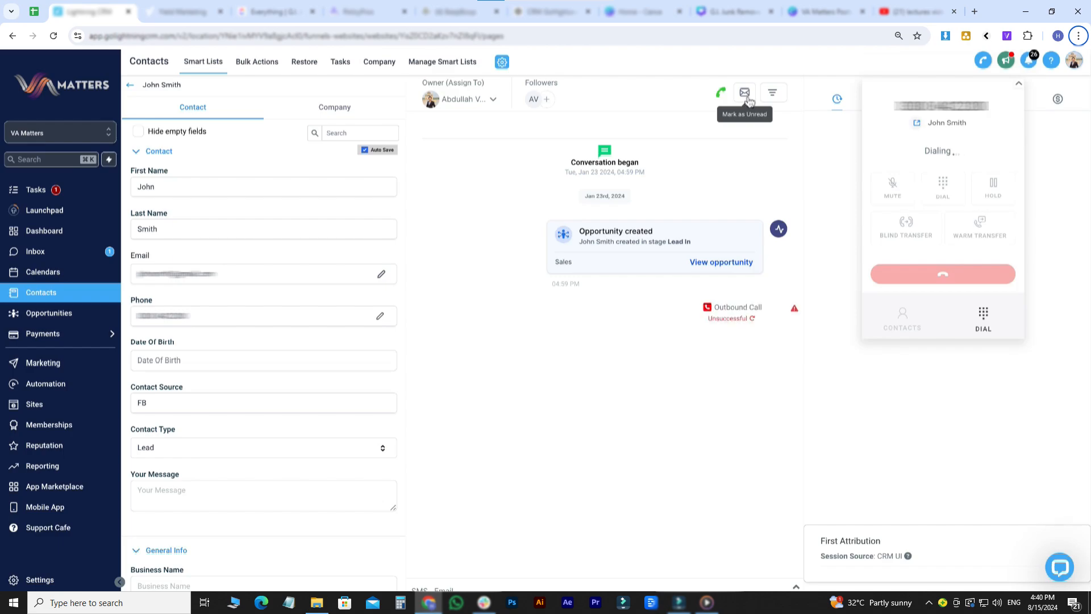
pyautogui.click(1018, 84)
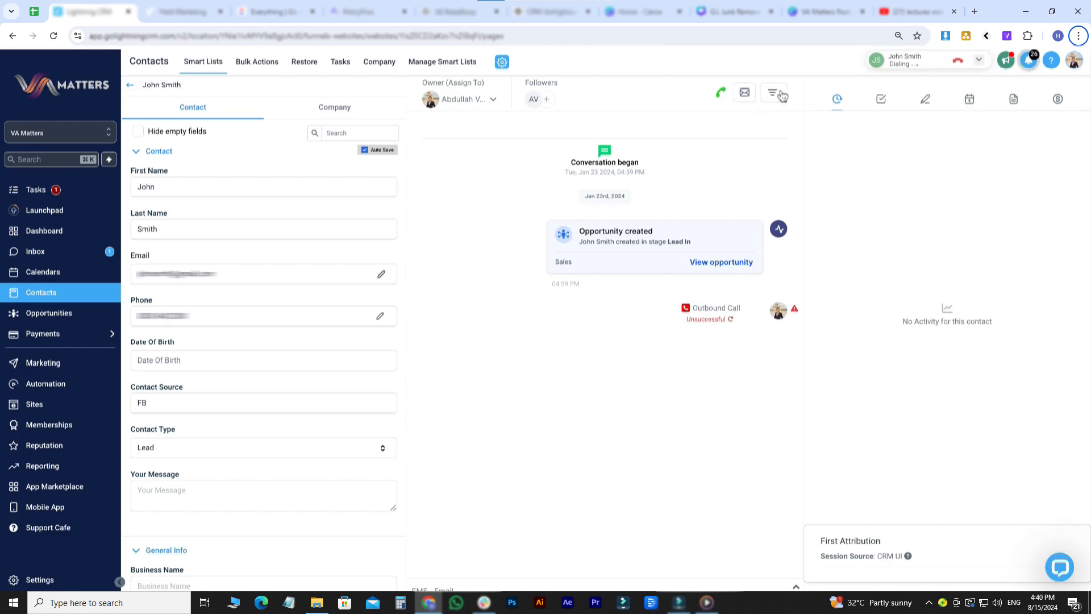
# - Filter the timeline to include Call, SMS, and then all activity types
pyautogui.click(776, 94)
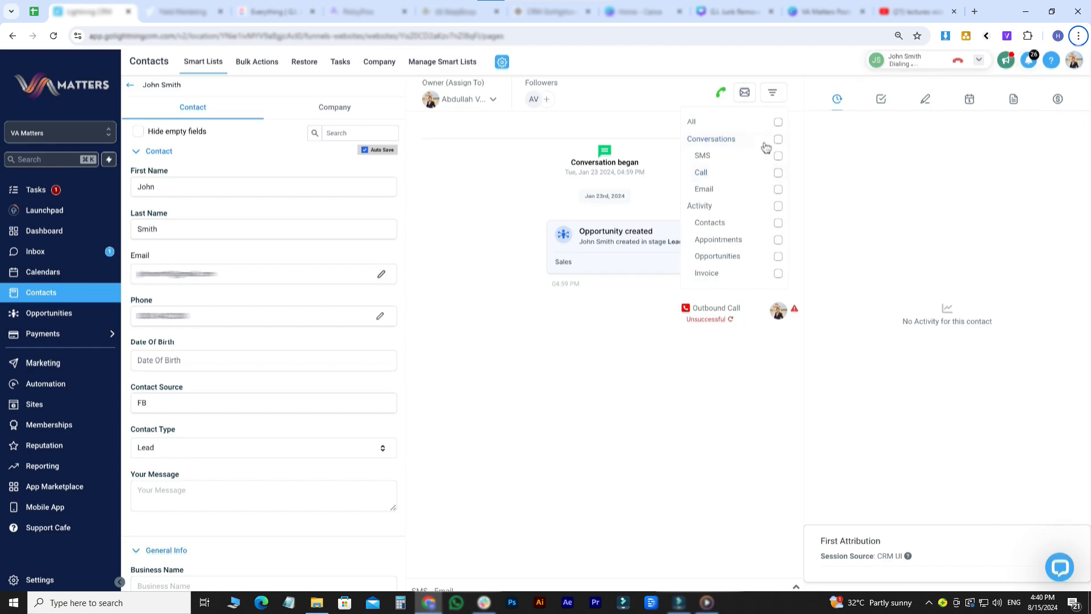
pyautogui.click(778, 172)
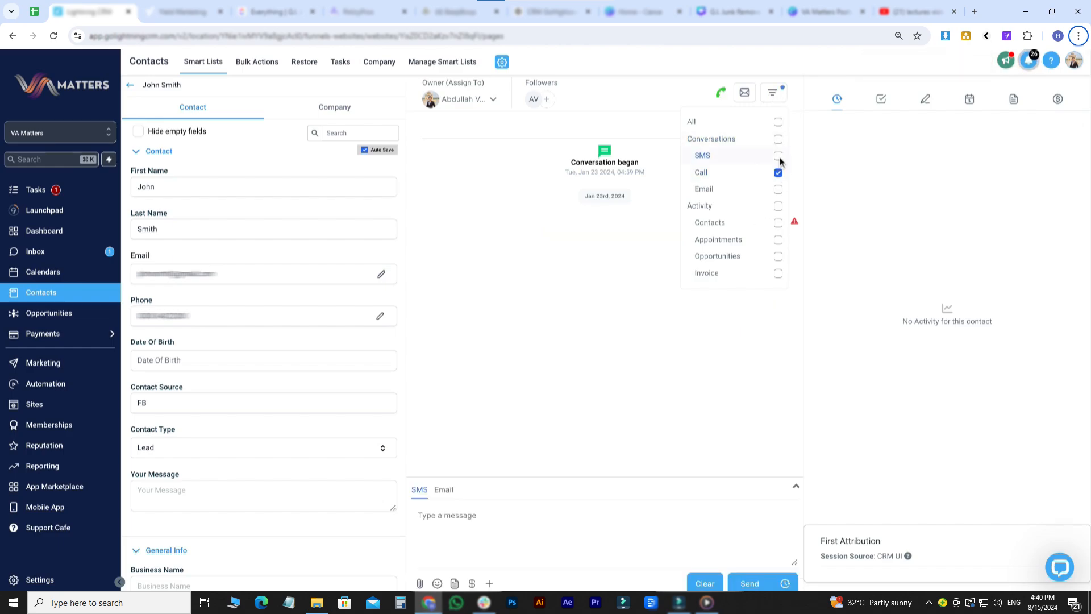
pyautogui.click(778, 155)
pyautogui.click(778, 121)
pyautogui.click(858, 149)
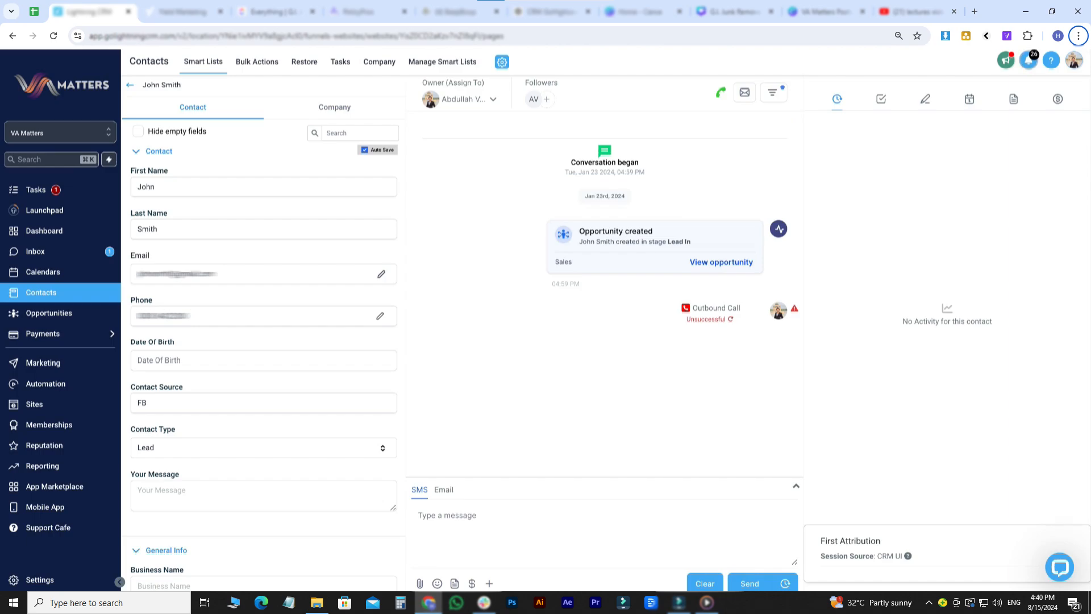
# - Start a new task for the contact, then cancel it
pyautogui.click(880, 100)
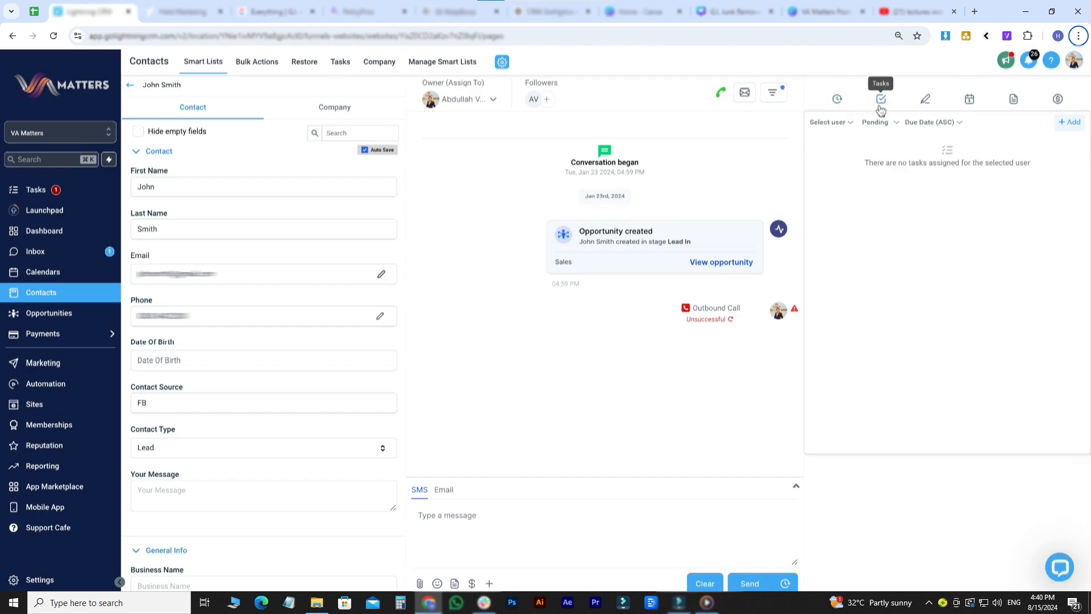
pyautogui.click(1070, 122)
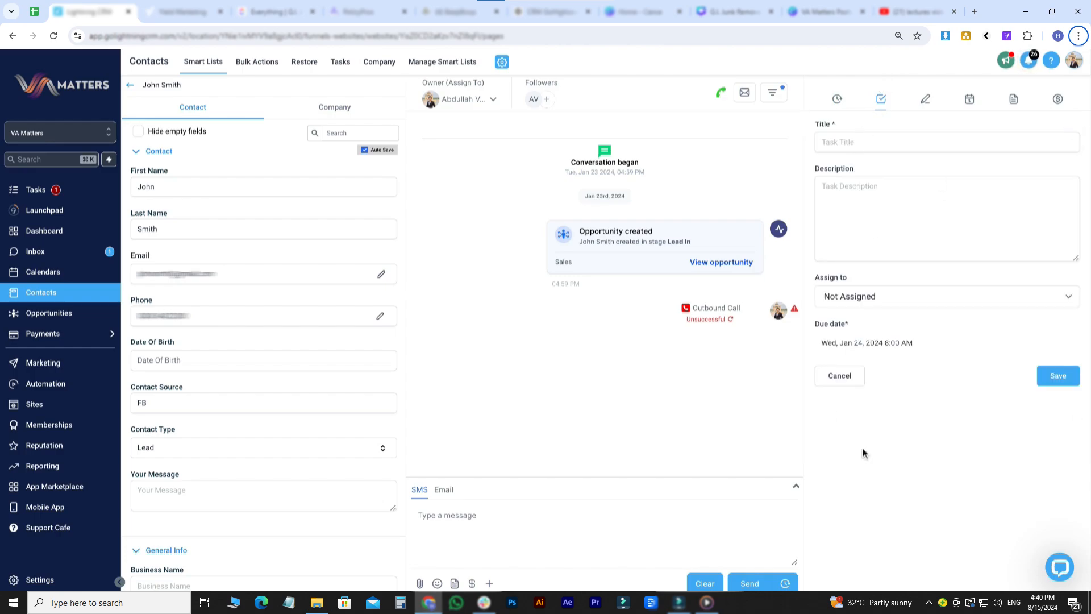
pyautogui.click(843, 377)
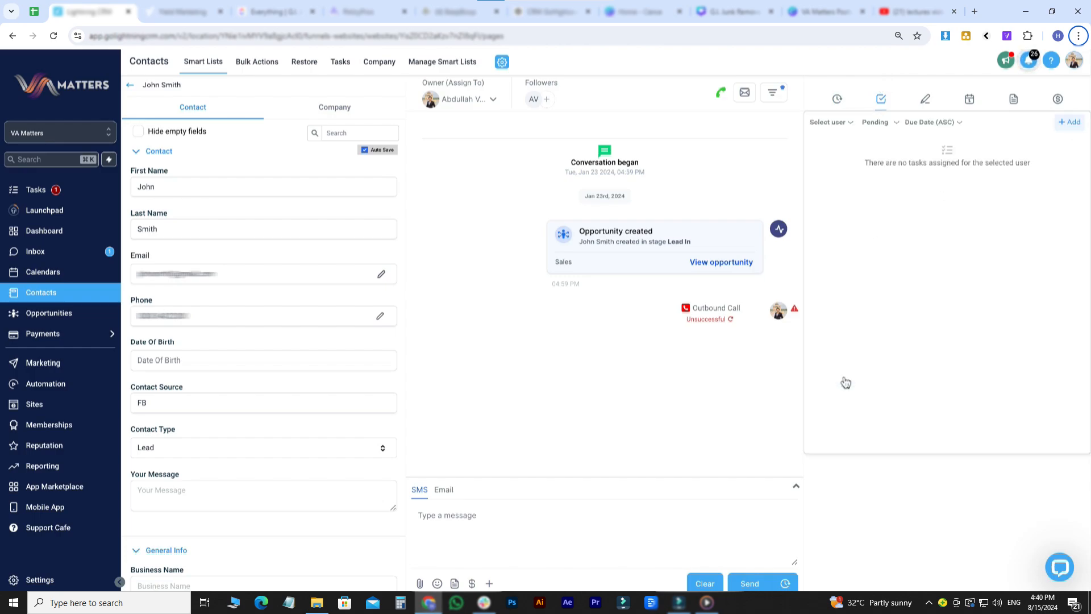
# - Save a 'hello world' note on the contact, then view its appointments
pyautogui.click(925, 101)
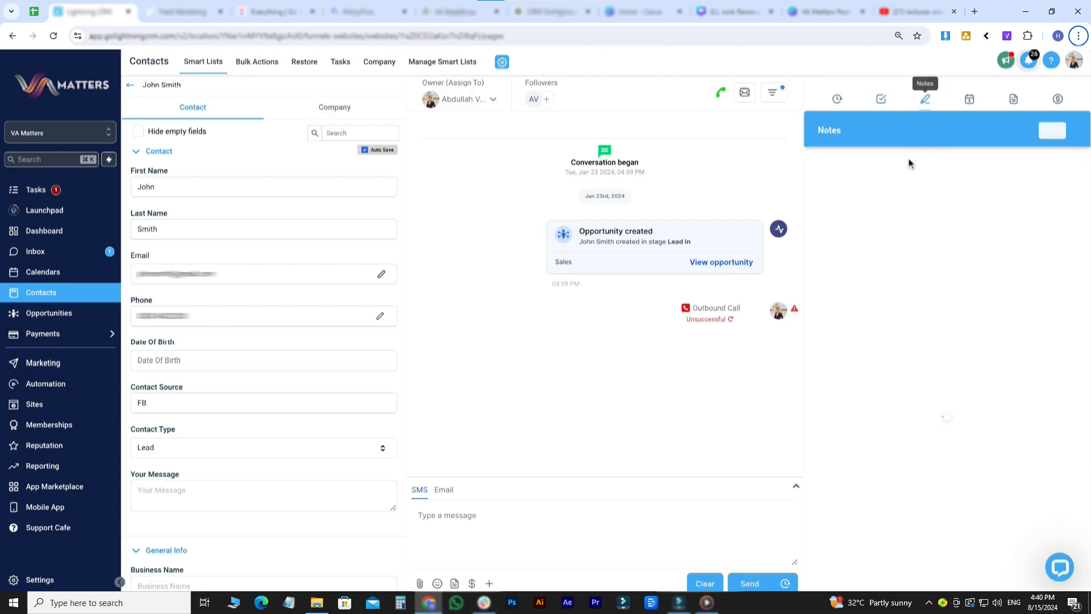
pyautogui.click(1057, 132)
pyautogui.click(885, 142)
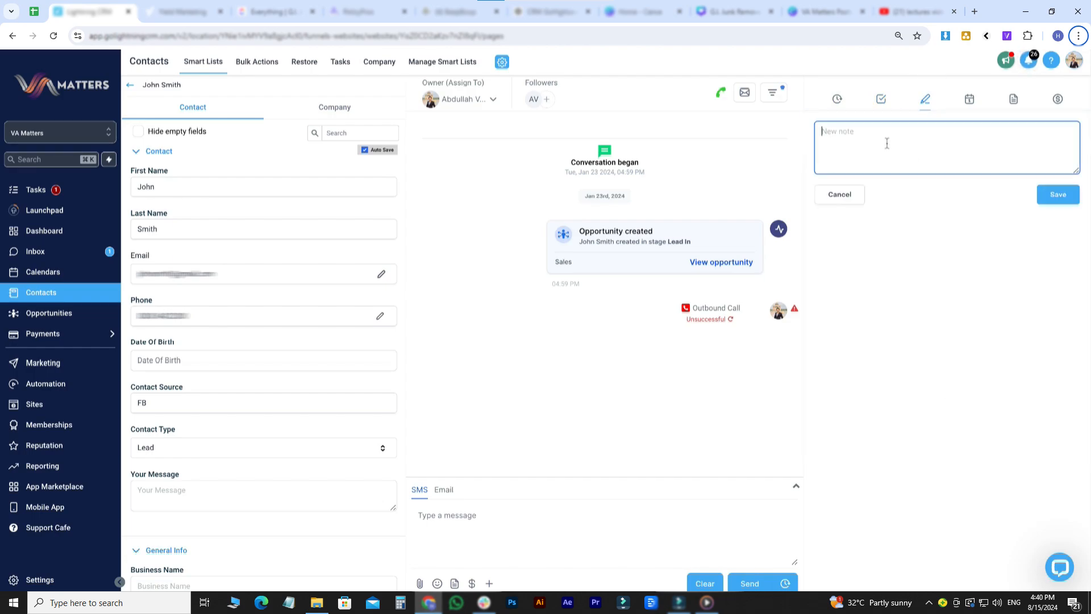
pyautogui.write('hello world')
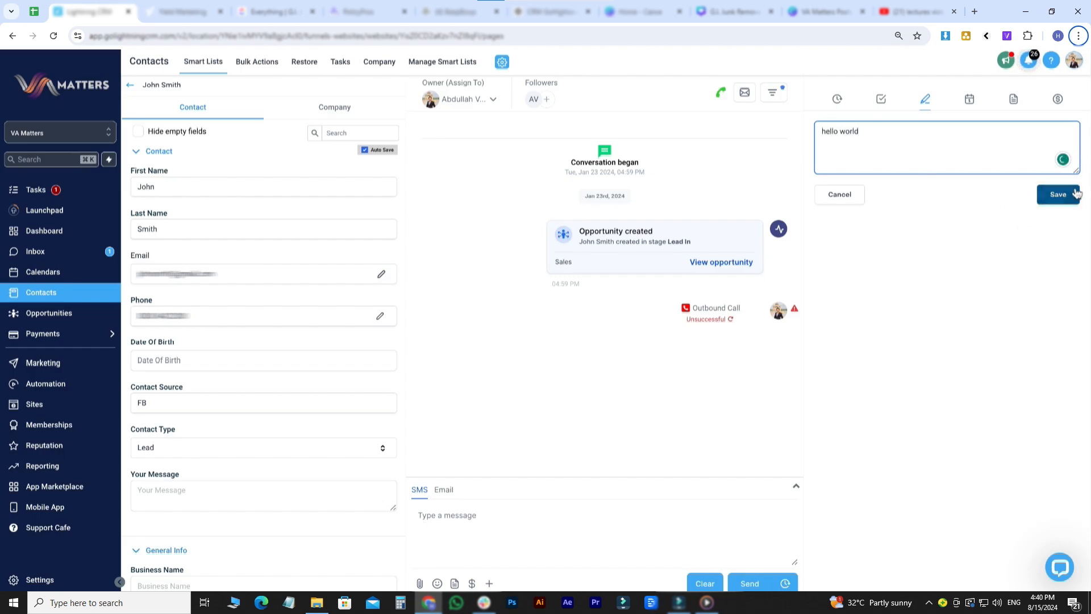
pyautogui.click(1074, 194)
pyautogui.click(969, 100)
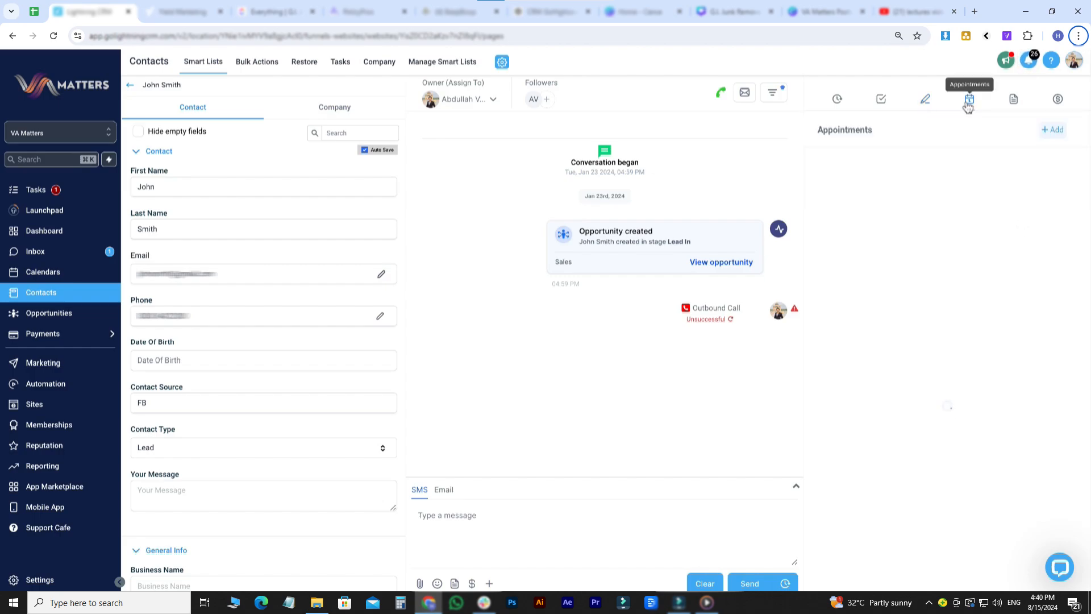
# - Book a Free Consultation Call titled 'Test' for Jan 24, 2024 at 8:00 am
pyautogui.click(1053, 131)
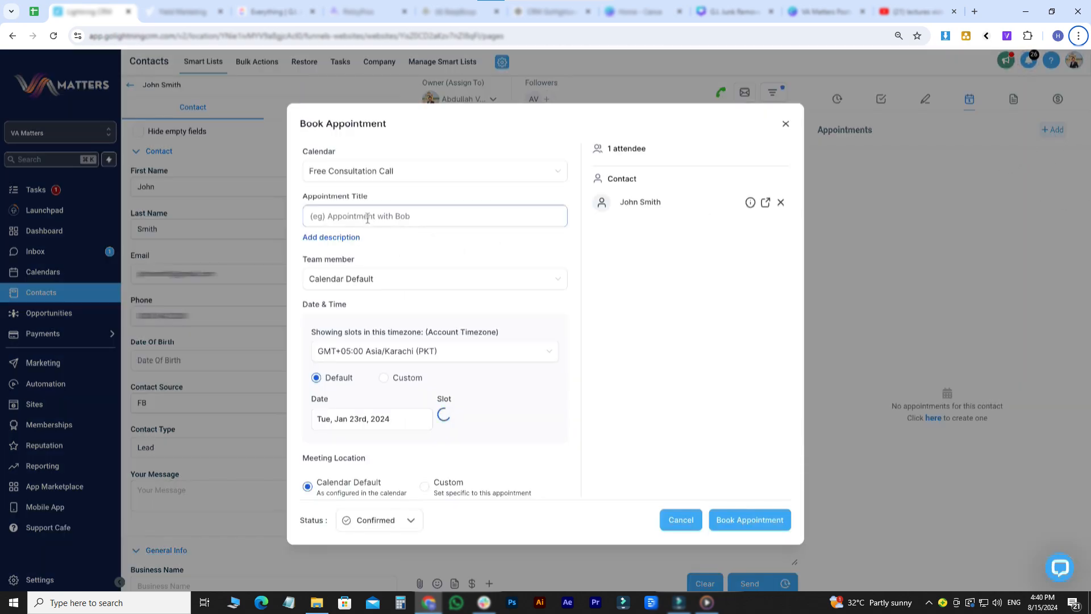
pyautogui.click(366, 172)
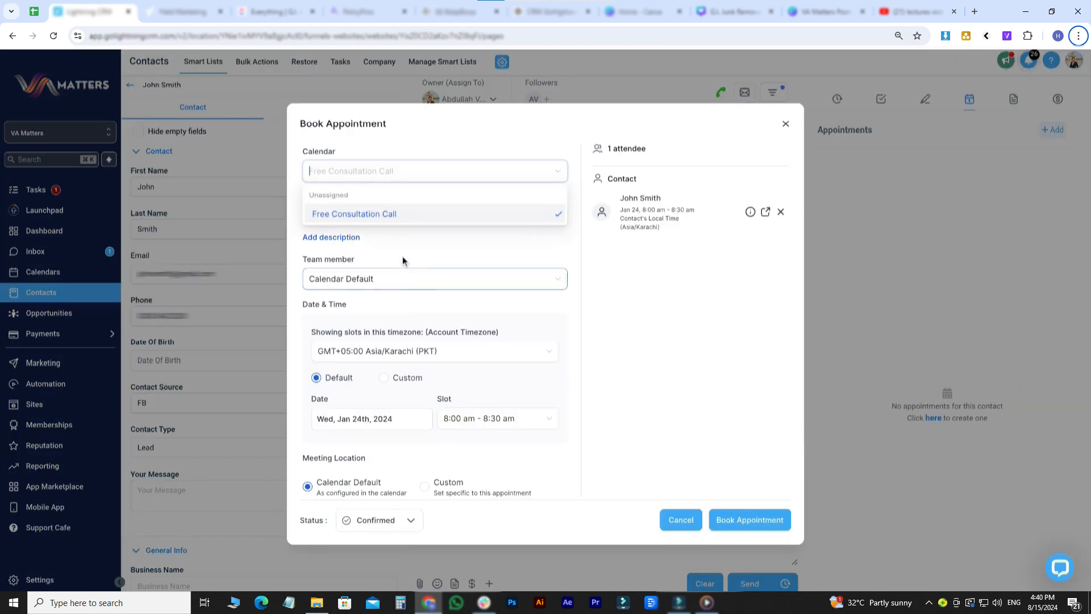
pyautogui.click(372, 215)
pyautogui.click(373, 222)
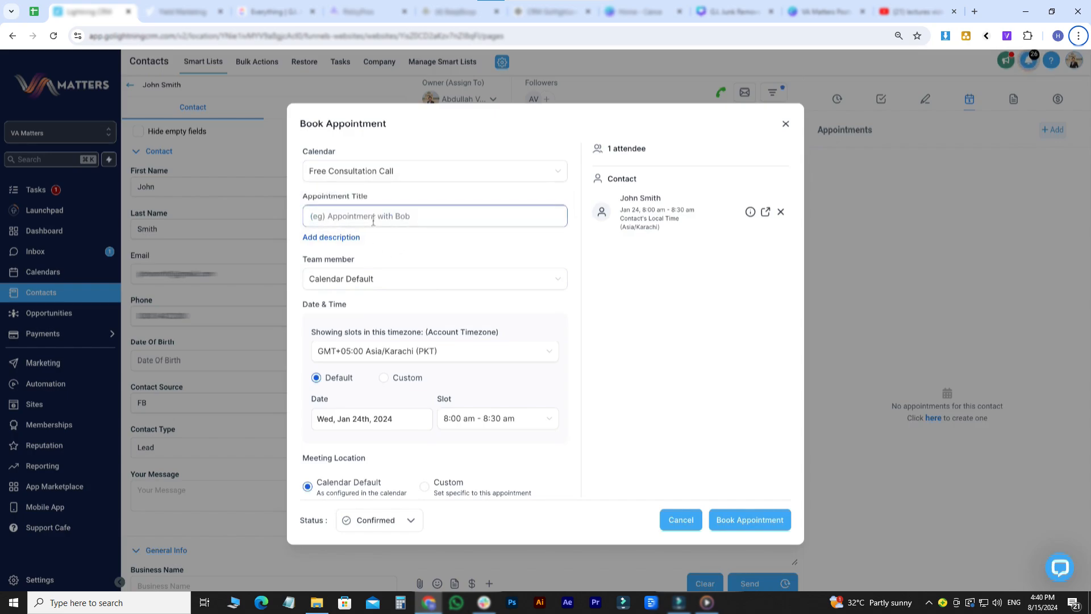
pyautogui.write('Test')
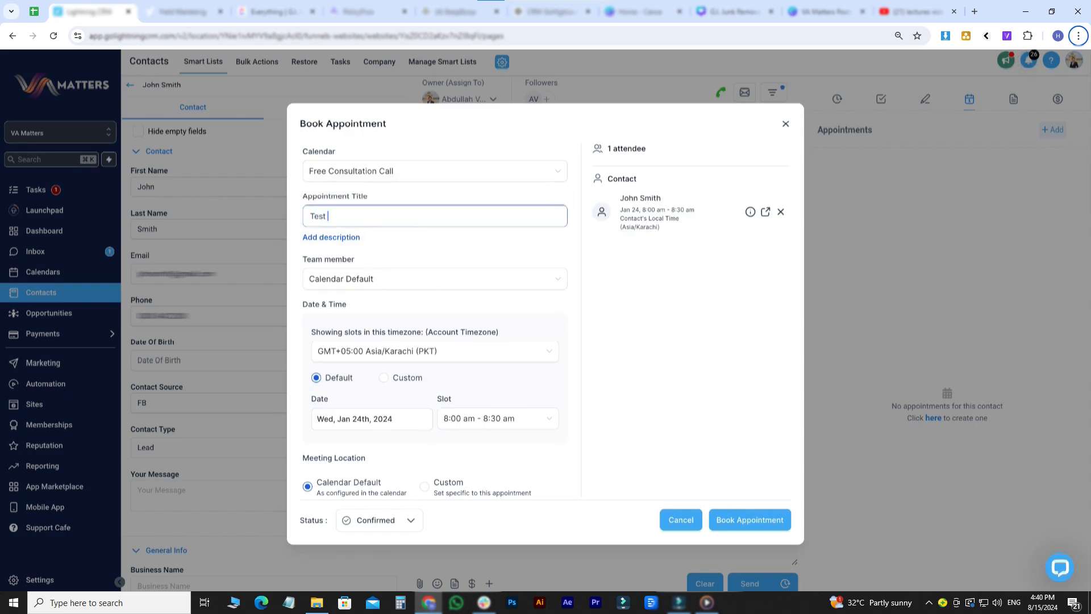
pyautogui.scroll(-1, 396, 312)
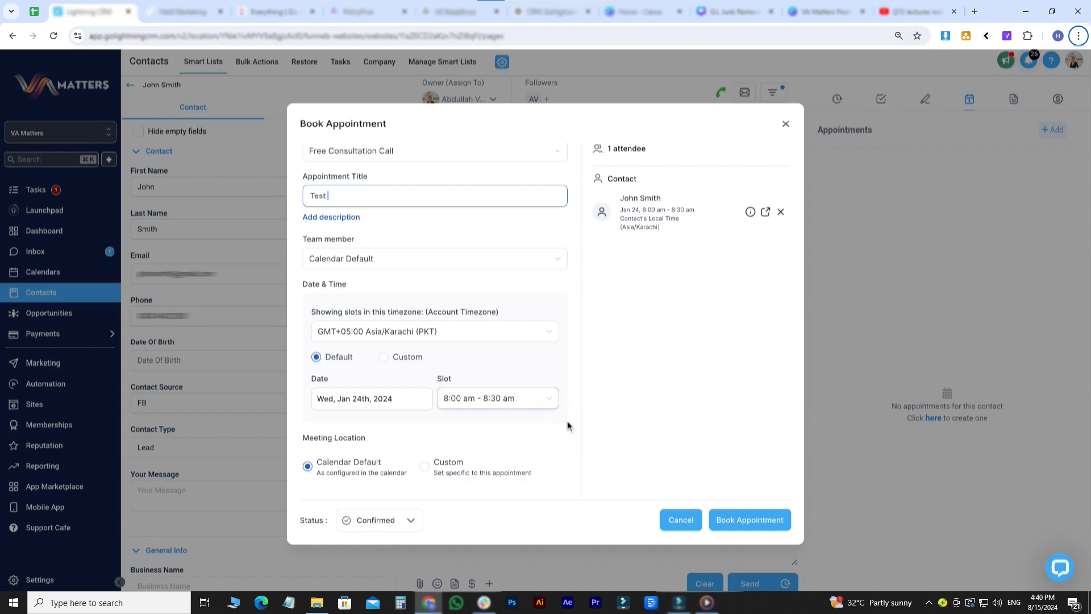
pyautogui.click(731, 521)
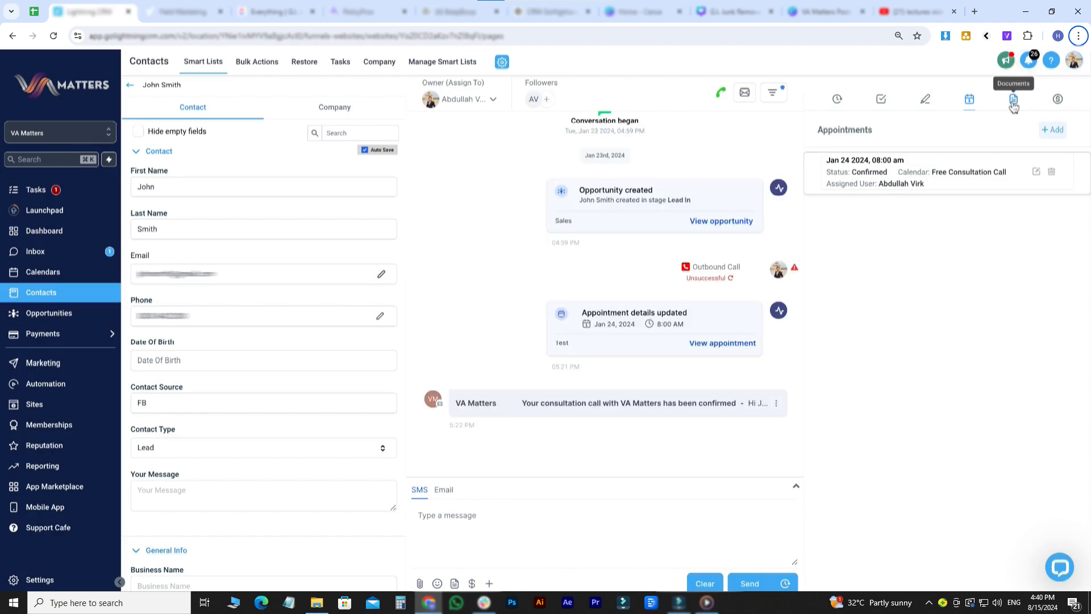
# - Upload a PDF as a new file in the contact's documents
pyautogui.click(1013, 107)
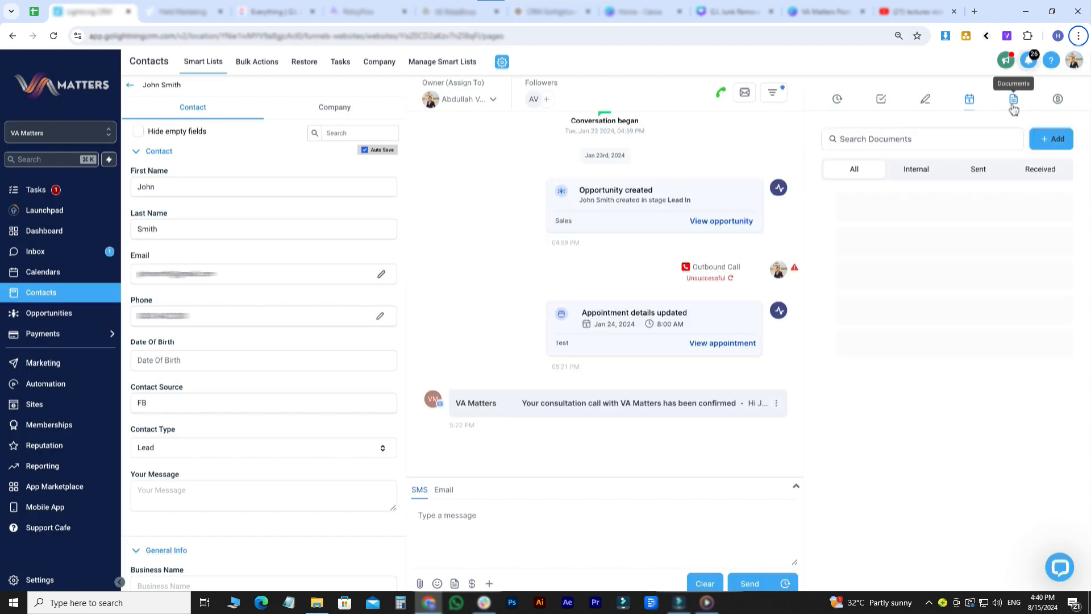
pyautogui.click(1043, 142)
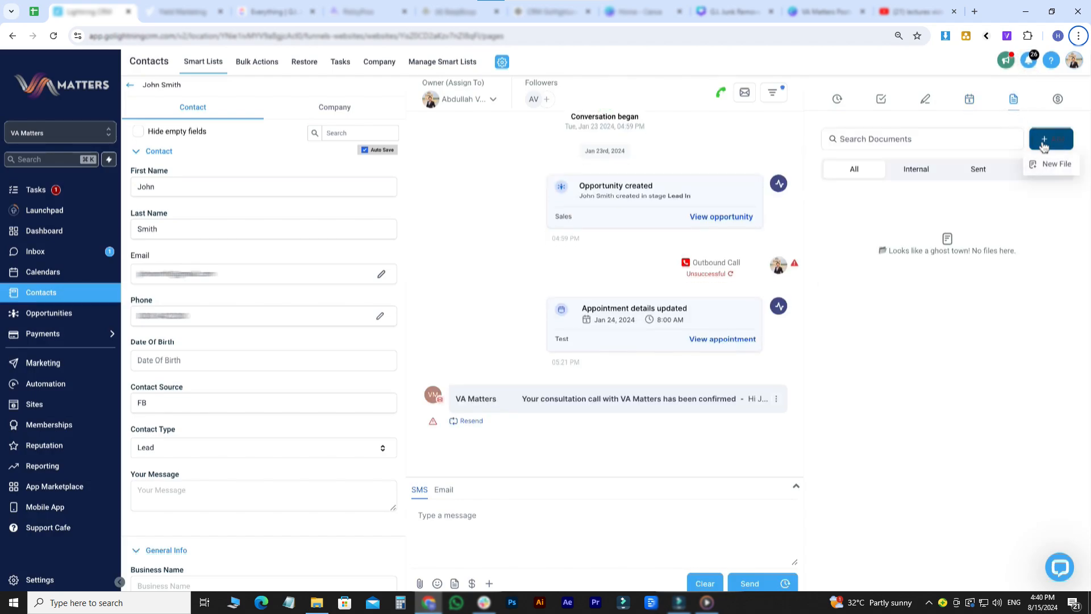
pyautogui.click(1060, 171)
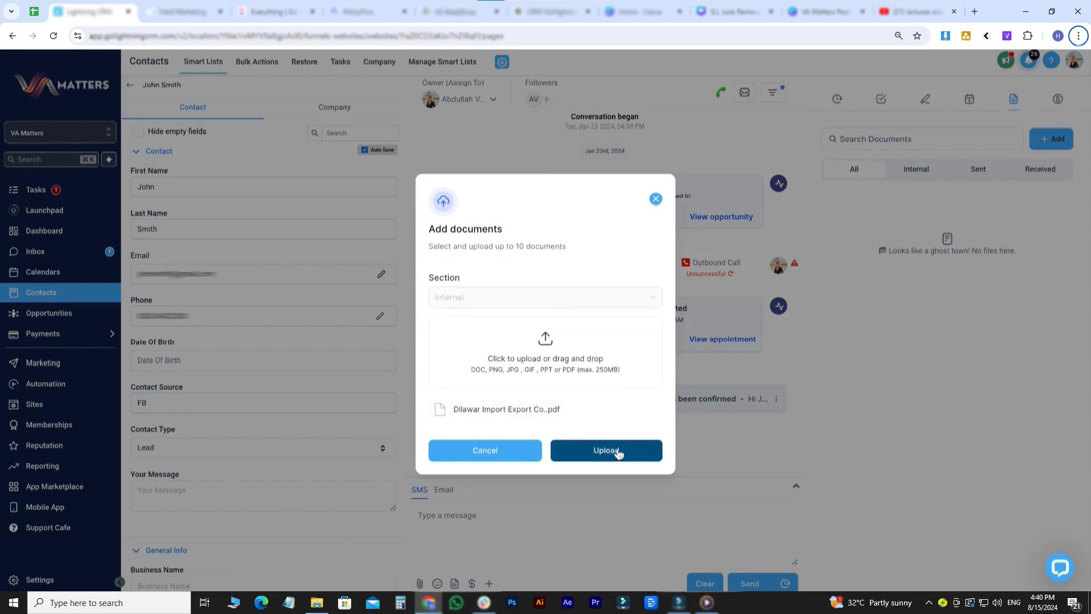
pyautogui.click(619, 453)
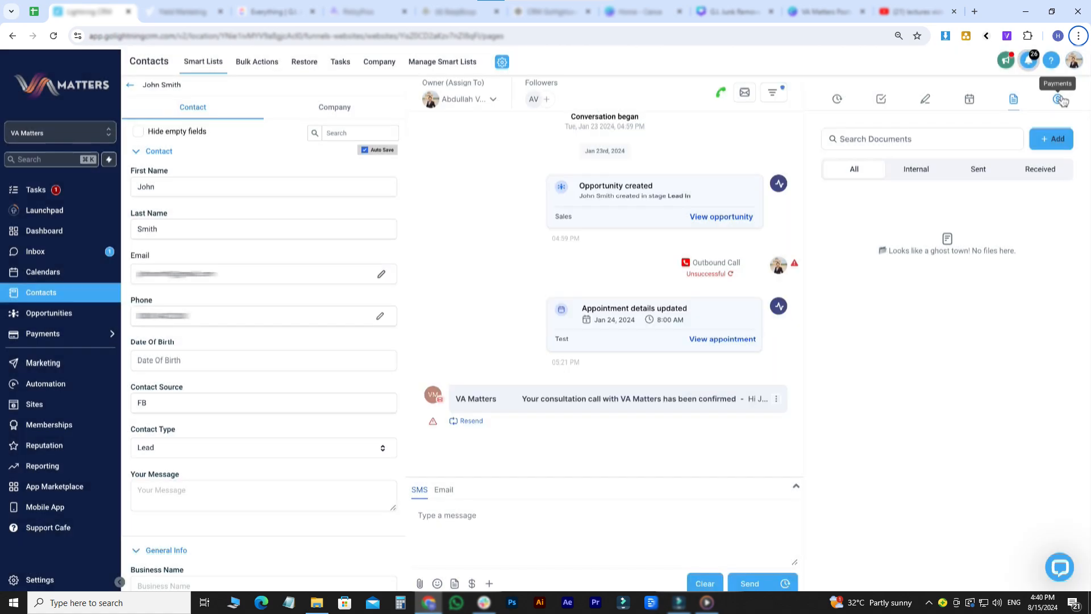
# - Review the contact's payments, which list no transactions, subscriptions or invoices
pyautogui.click(1059, 99)
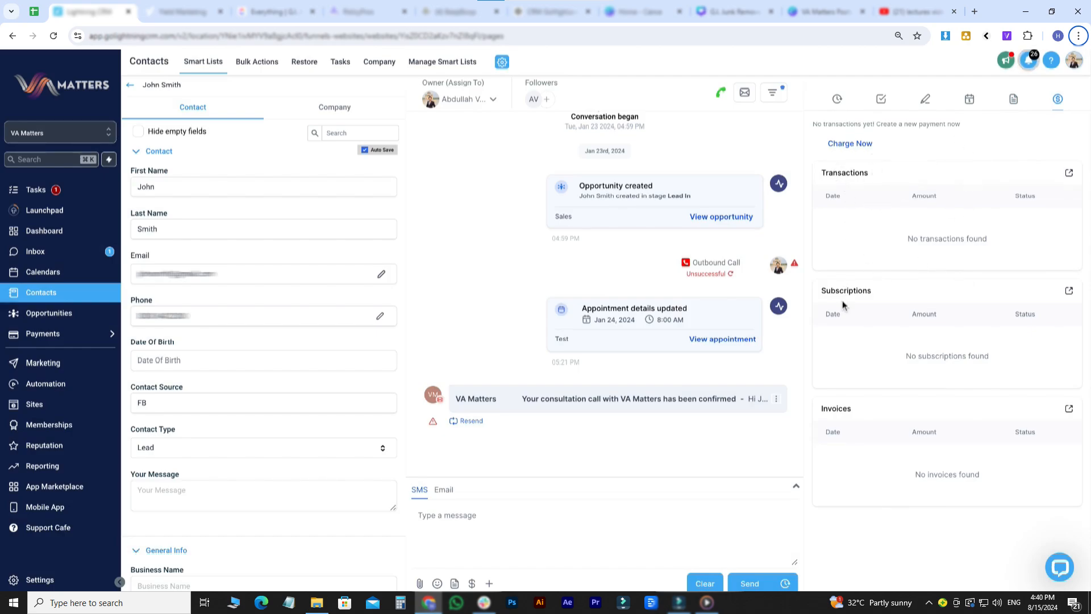
pyautogui.moveTo(819, 407); pyautogui.dragTo(989, 406)
pyautogui.click(924, 154)
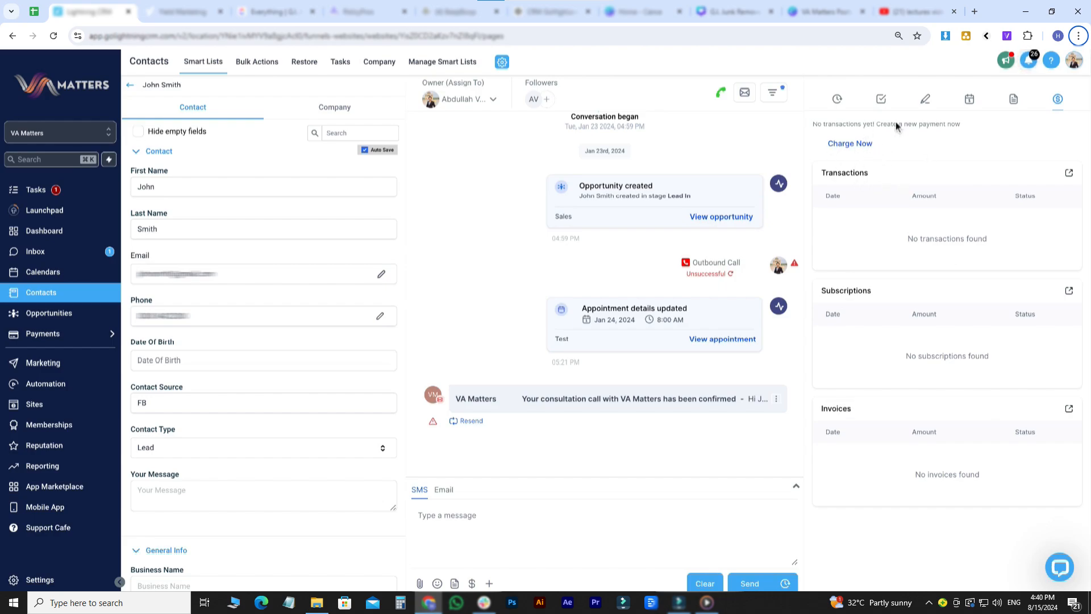